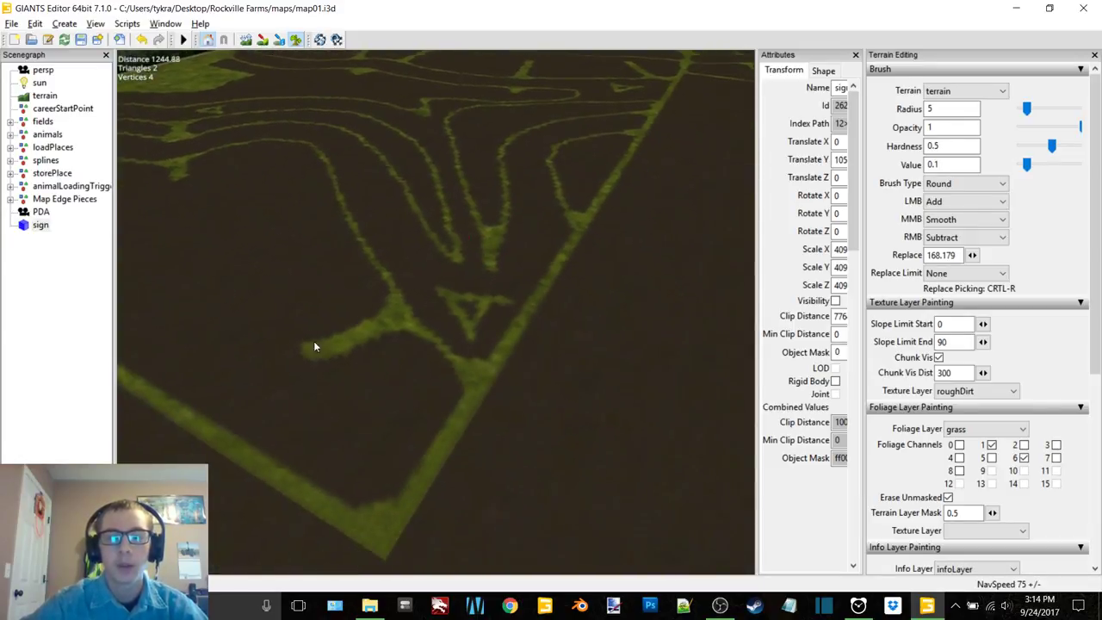
pyautogui.moveTo(476, 227)
pyautogui.mouseDown()
pyautogui.moveTo(432, 276)
pyautogui.moveTo(467, 212)
pyautogui.mouseUp()
pyautogui.hotkey('ctrl', 'z')
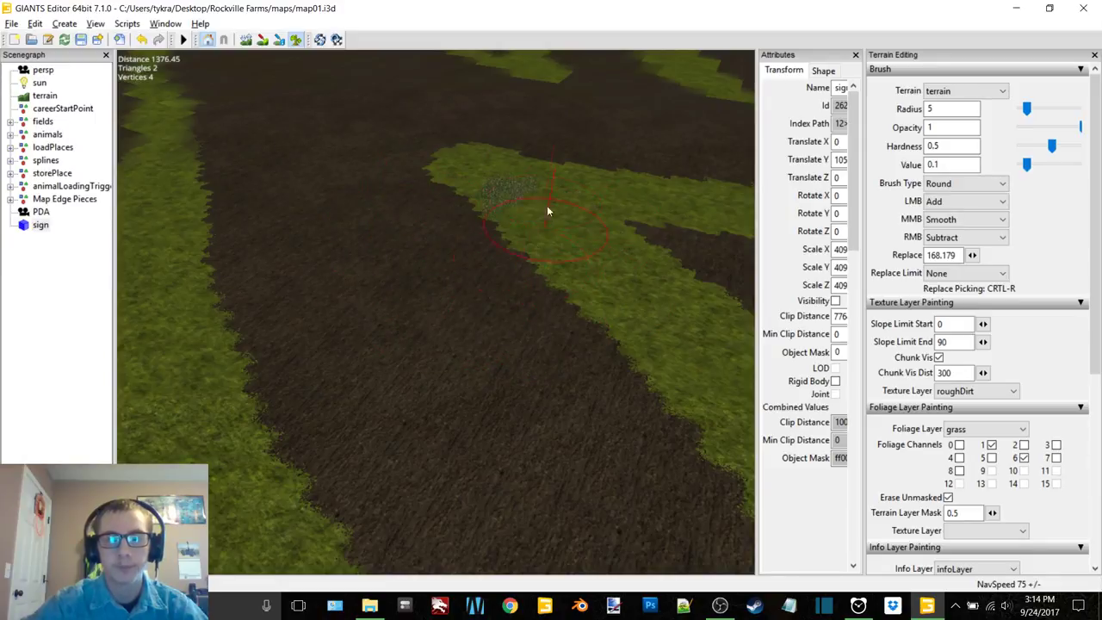
pyautogui.moveTo(488, 194); pyautogui.dragTo(552, 310, button='right')
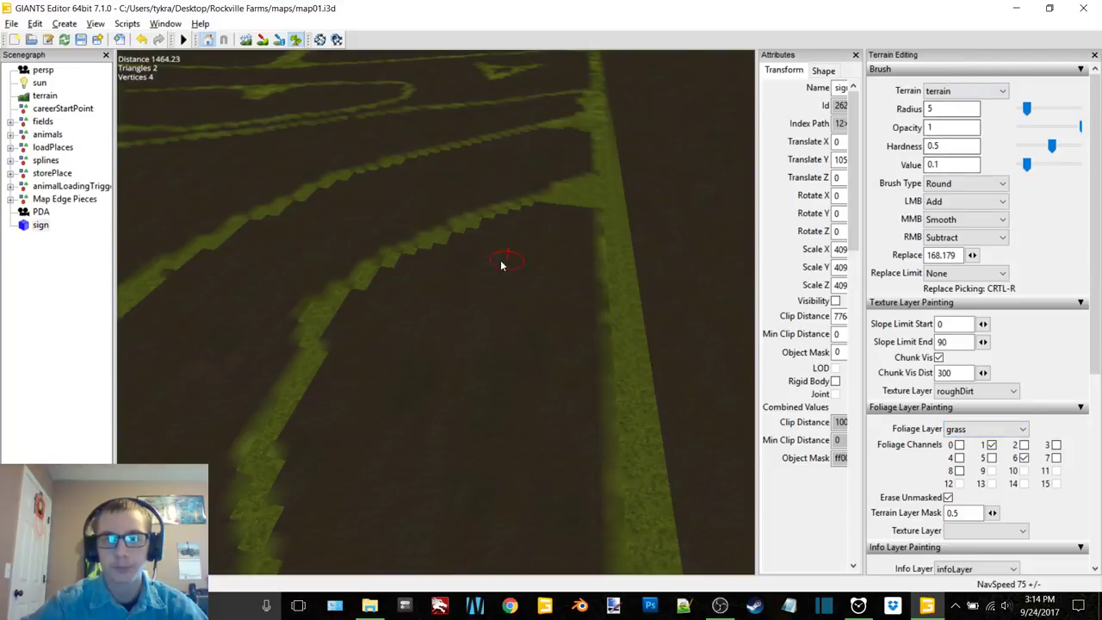
# Step: Look up the roughGrass_diffuse texture in the Rockville Farms foliage folder and return to GIANTS Editor
pyautogui.click(1014, 7)
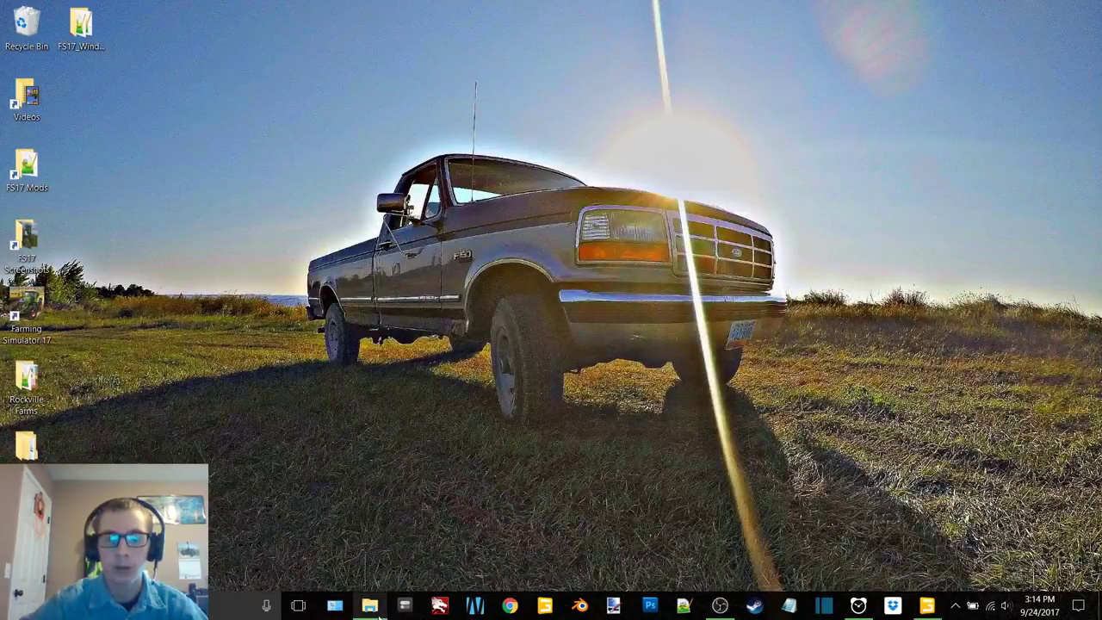
pyautogui.click(372, 607)
pyautogui.click(281, 184)
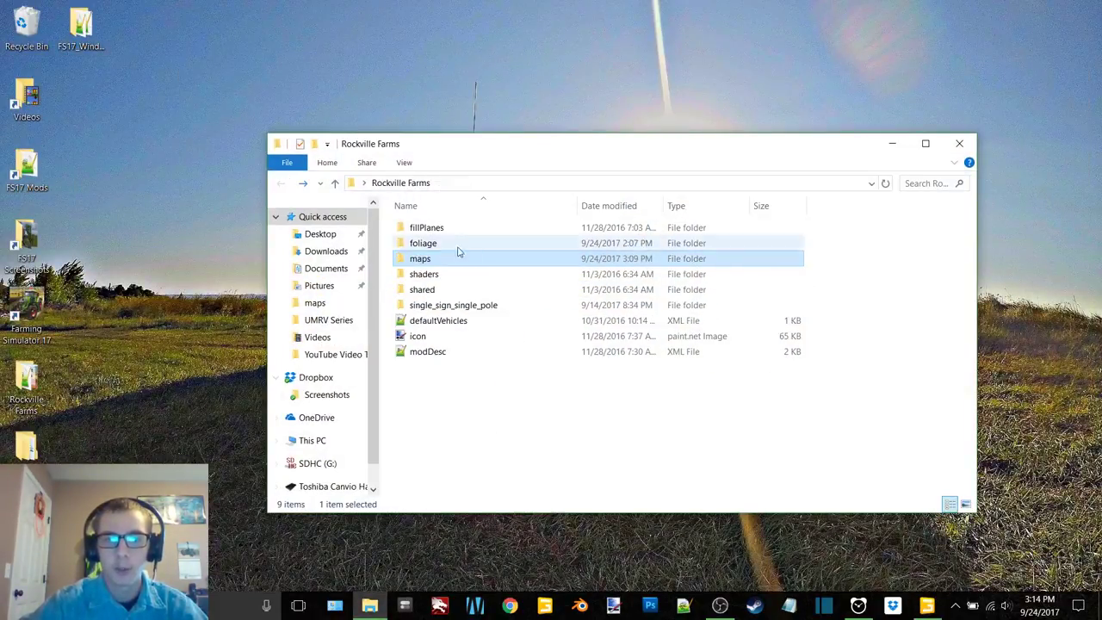
pyautogui.doubleClick(467, 241)
pyautogui.click(511, 483)
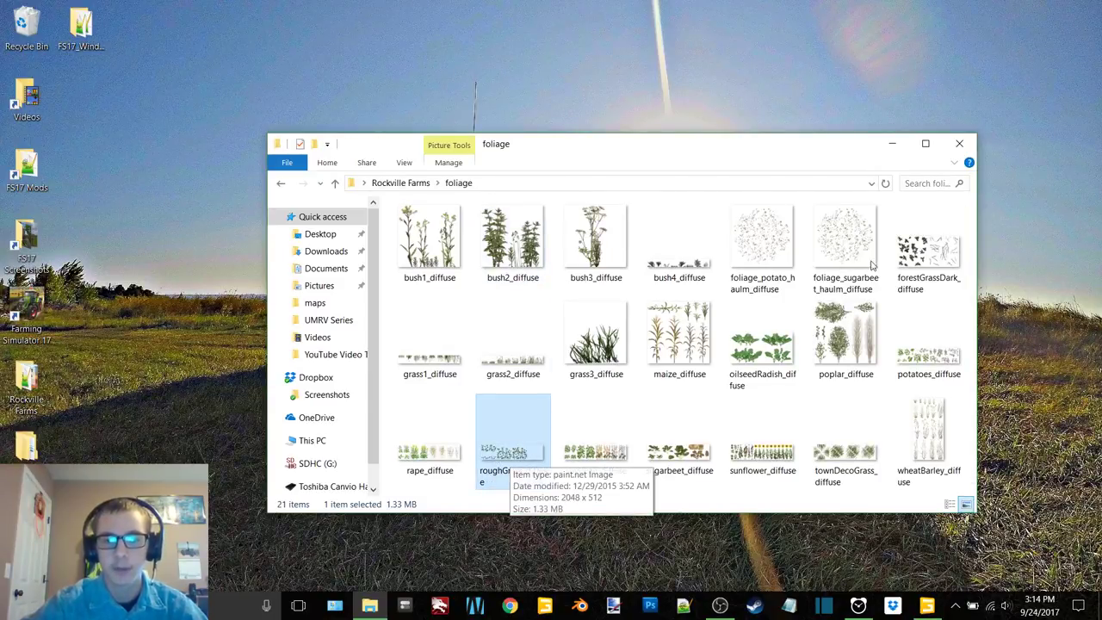
pyautogui.click(892, 144)
pyautogui.click(927, 606)
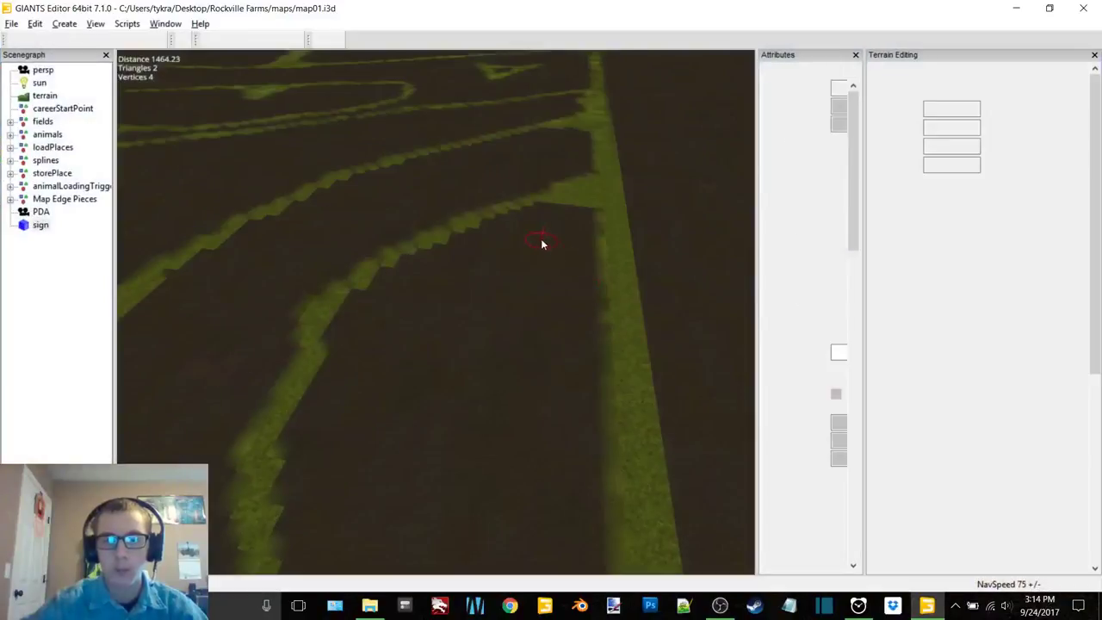
# Step: Paint a test patch of grass foliage on the green area beside the dark triangle
pyautogui.moveTo(617, 195)
pyautogui.mouseDown(button='right')
pyautogui.moveTo(606, 237)
pyautogui.moveTo(514, 288)
pyautogui.moveTo(537, 281)
pyautogui.moveTo(456, 304)
pyautogui.moveTo(566, 247)
pyautogui.moveTo(485, 290)
pyautogui.moveTo(517, 276)
pyautogui.moveTo(489, 286)
pyautogui.moveTo(466, 276)
pyautogui.mouseUp(button='right')
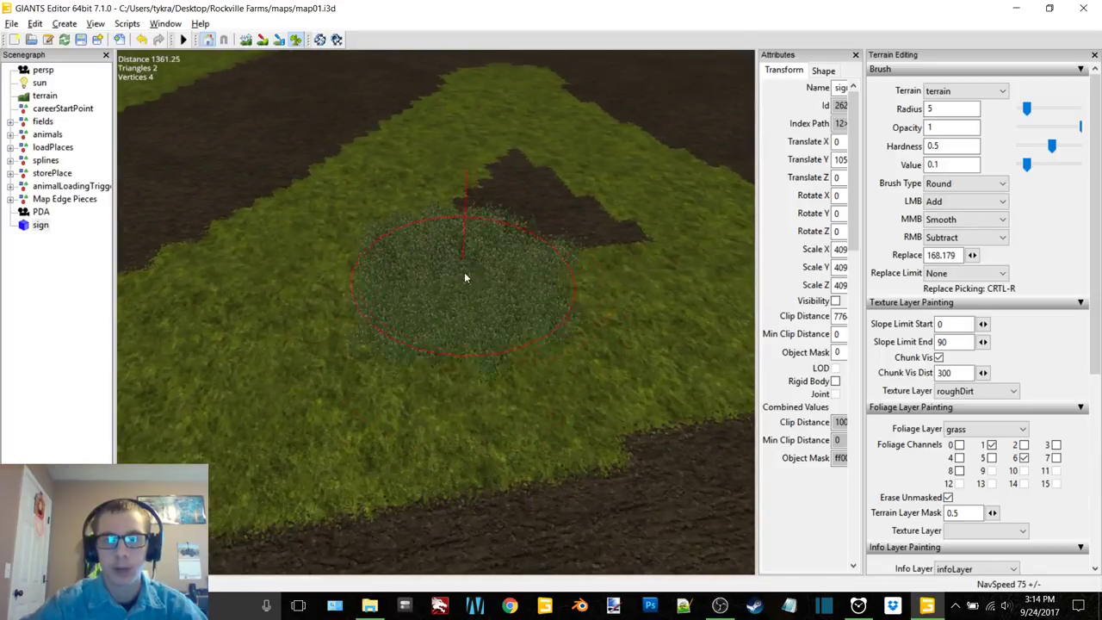
pyautogui.moveTo(465, 275)
pyautogui.mouseDown()
pyautogui.moveTo(463, 320)
pyautogui.moveTo(407, 265)
pyautogui.moveTo(503, 291)
pyautogui.moveTo(407, 377)
pyautogui.moveTo(416, 282)
pyautogui.mouseUp()
pyautogui.moveTo(416, 283); pyautogui.dragTo(422, 297, button='right')
# Step: Switch the foliage layer to dryGrass and paint a test patch next to the grass patch for comparison
pyautogui.click(985, 429)
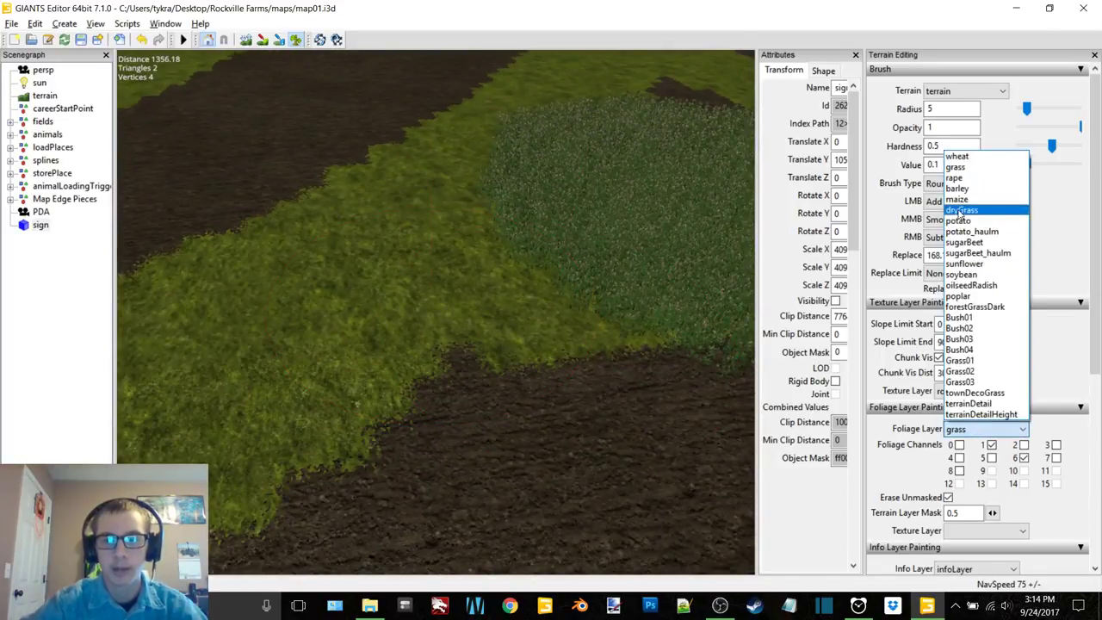
pyautogui.click(961, 210)
pyautogui.moveTo(503, 391)
pyautogui.mouseDown(button='right')
pyautogui.moveTo(379, 347)
pyautogui.moveTo(423, 361)
pyautogui.moveTo(490, 337)
pyautogui.moveTo(414, 278)
pyautogui.moveTo(408, 313)
pyautogui.mouseUp(button='right')
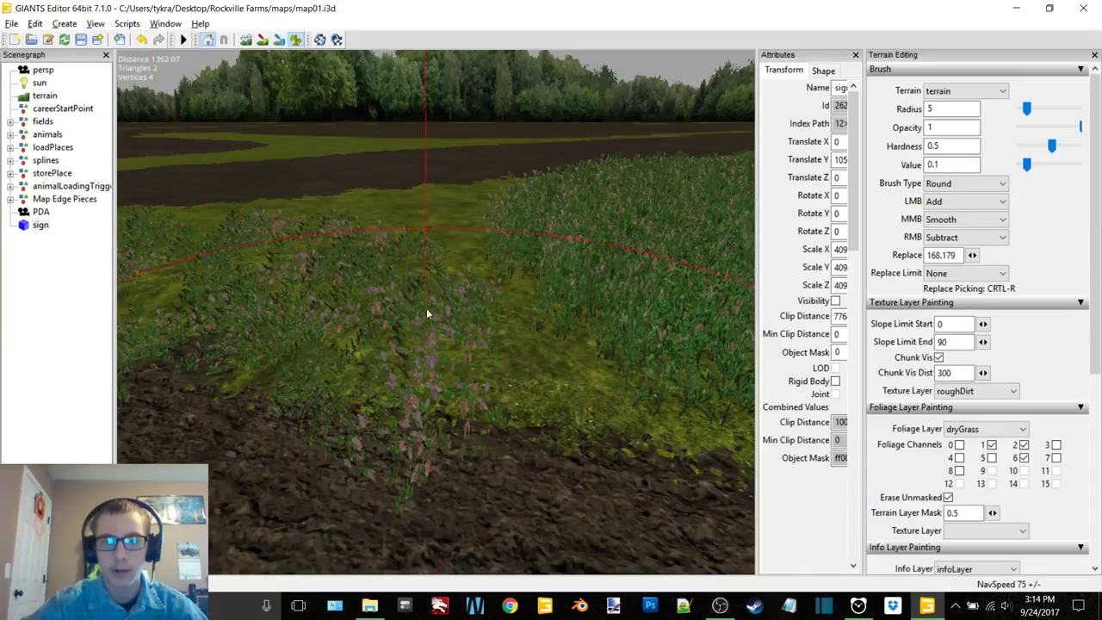
pyautogui.moveTo(427, 314); pyautogui.dragTo(434, 308)
pyautogui.hotkey('ctrl', 'z')
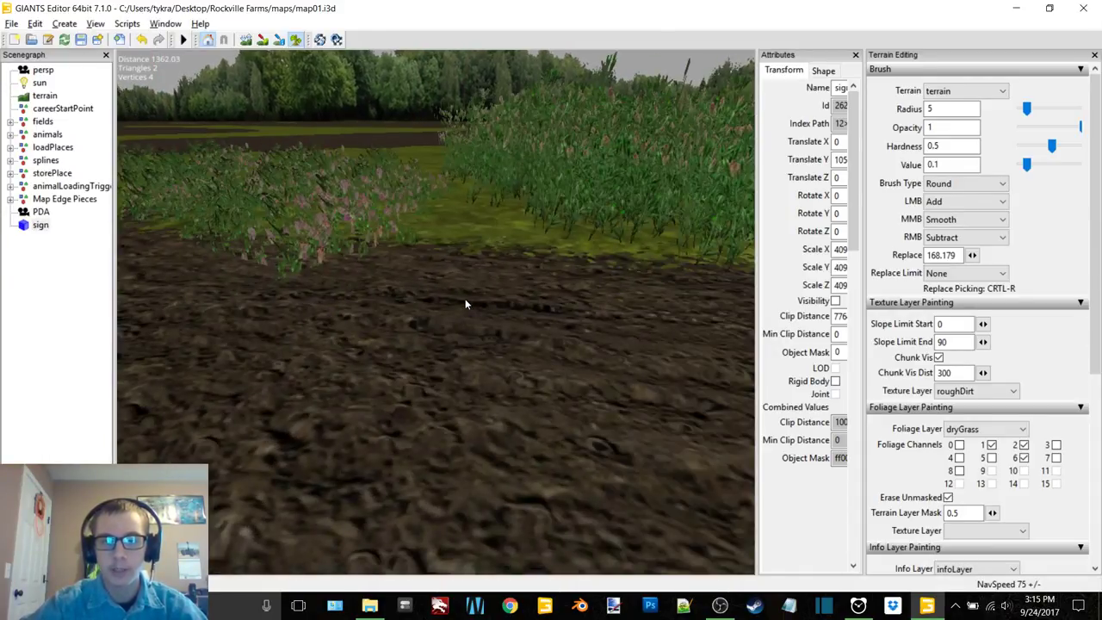
pyautogui.moveTo(465, 299); pyautogui.dragTo(458, 300)
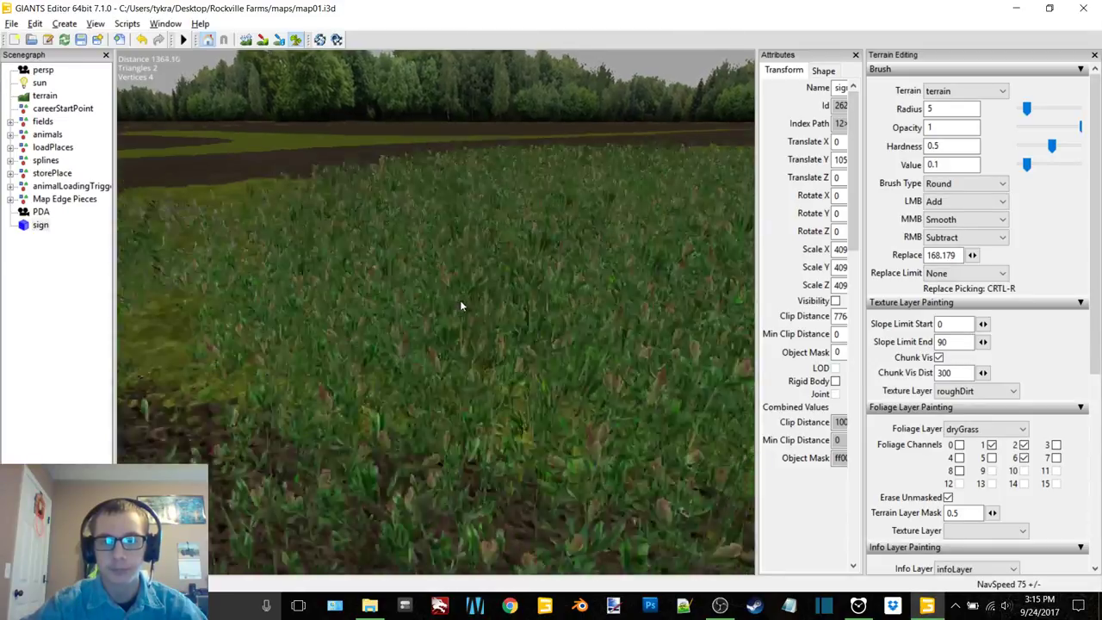
# Step: Compare the dryGrass and grass foliage up close, and clear both test patches from the green area
pyautogui.scroll(-5, 464, 300)
pyautogui.scroll(5, 454, 306)
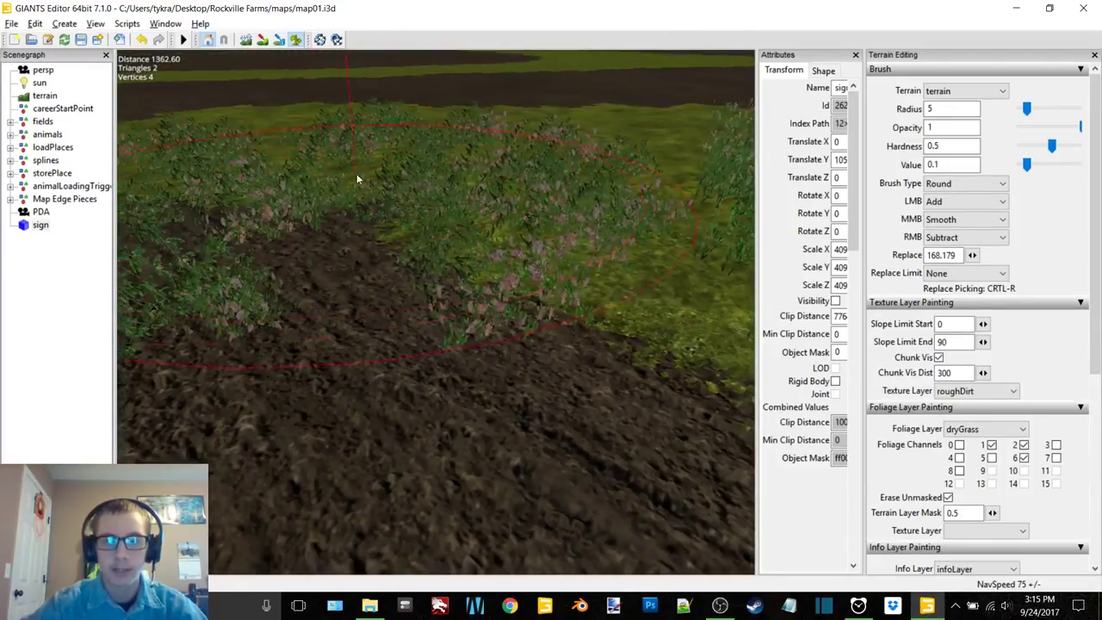
pyautogui.moveTo(303, 192)
pyautogui.mouseDown()
pyautogui.moveTo(307, 225)
pyautogui.moveTo(499, 217)
pyautogui.mouseUp()
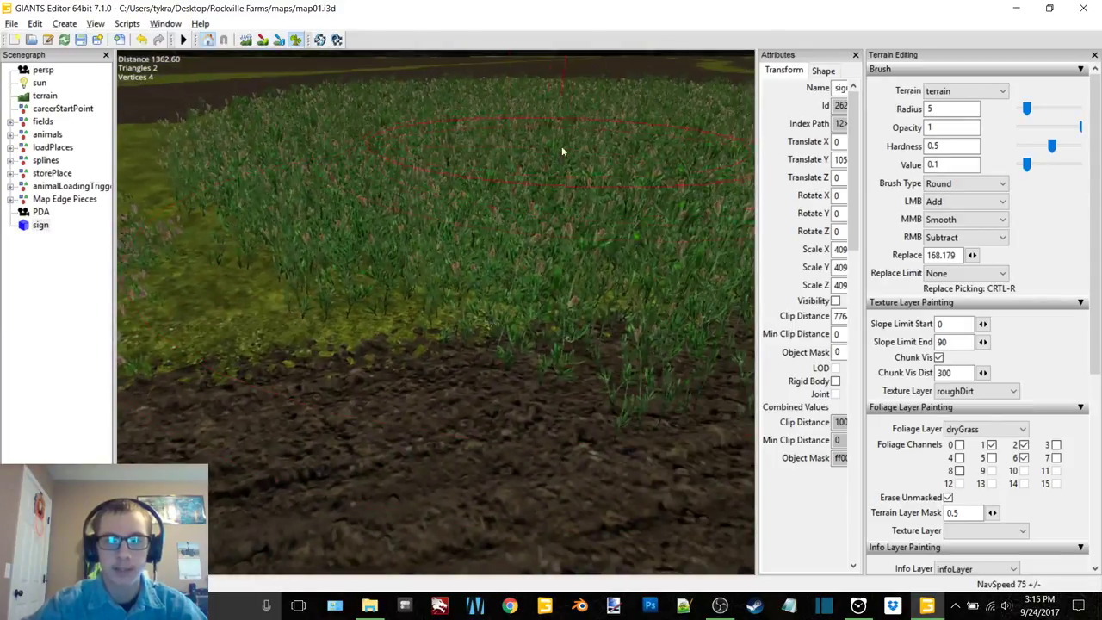
pyautogui.scroll(-5, 517, 194)
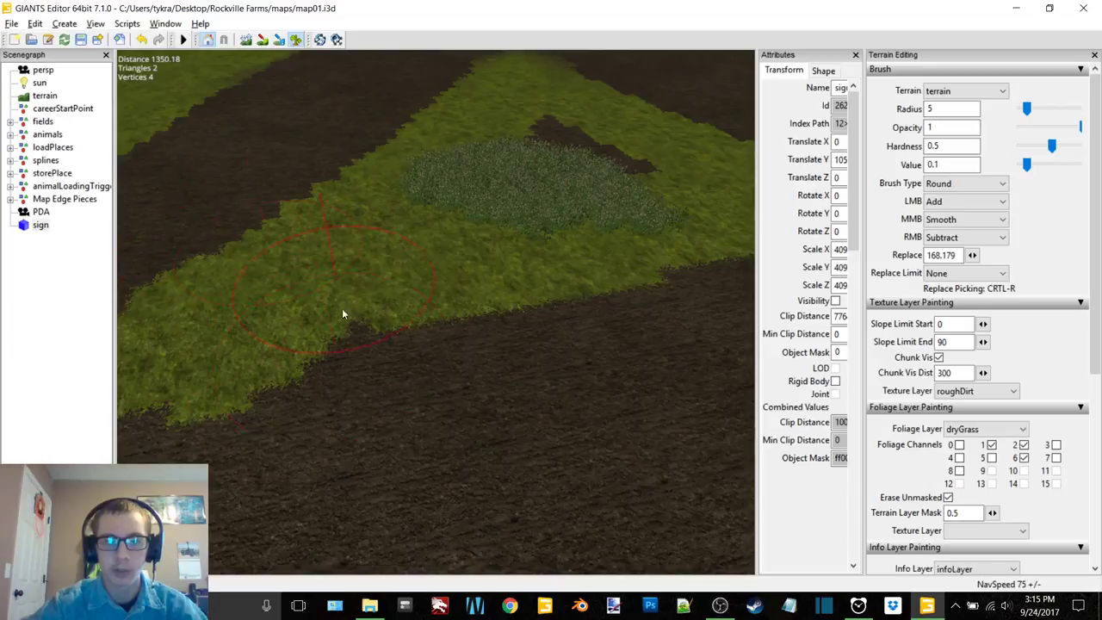
pyautogui.moveTo(494, 186)
pyautogui.mouseDown(button='right')
pyautogui.moveTo(446, 260)
pyautogui.moveTo(503, 237)
pyautogui.moveTo(466, 264)
pyautogui.mouseUp(button='right')
pyautogui.scroll(6, 467, 264)
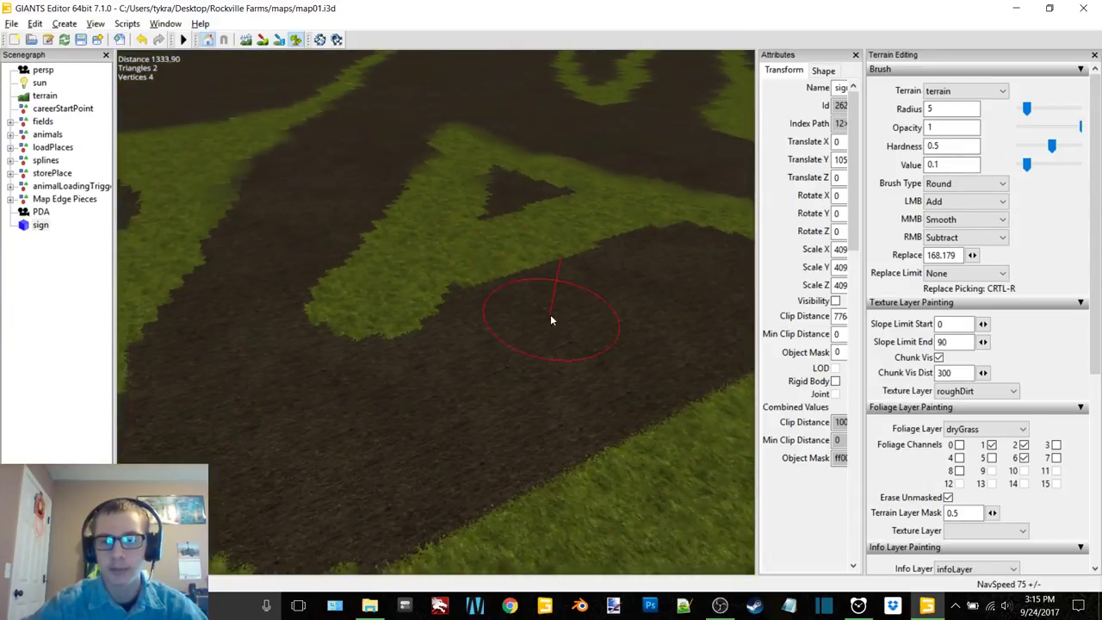
# Step: Select the grass foliage layer with channels 1 and 6 and paint a patch over the end of the green strip below the triangle
pyautogui.click(1023, 431)
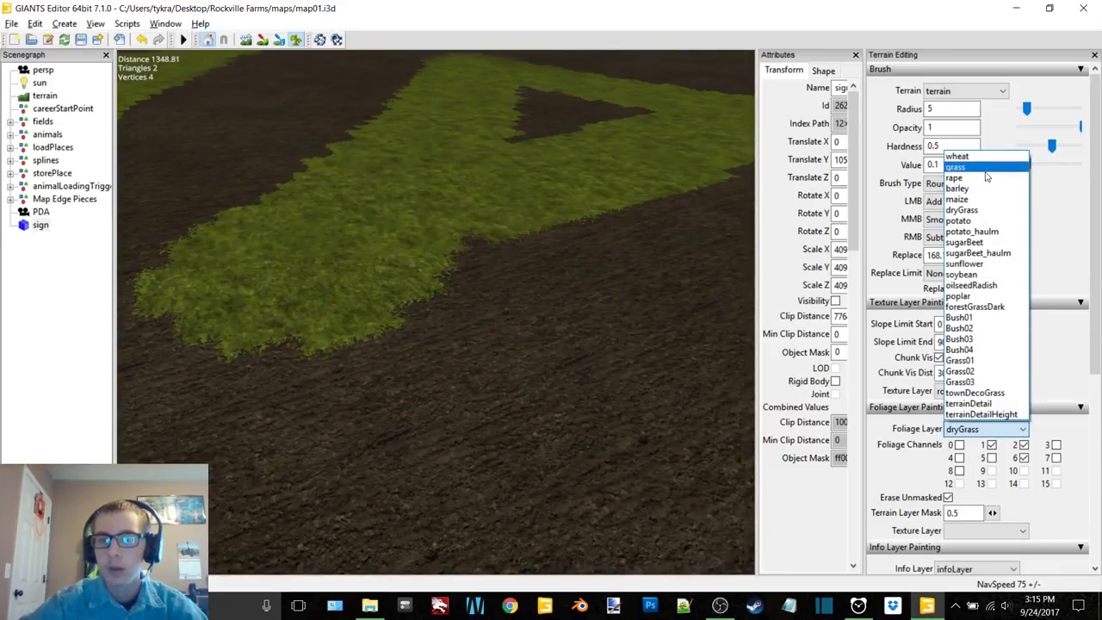
pyautogui.click(958, 166)
pyautogui.click(1024, 458)
pyautogui.moveTo(500, 276)
pyautogui.mouseDown()
pyautogui.moveTo(438, 254)
pyautogui.moveTo(372, 271)
pyautogui.moveTo(422, 256)
pyautogui.mouseUp()
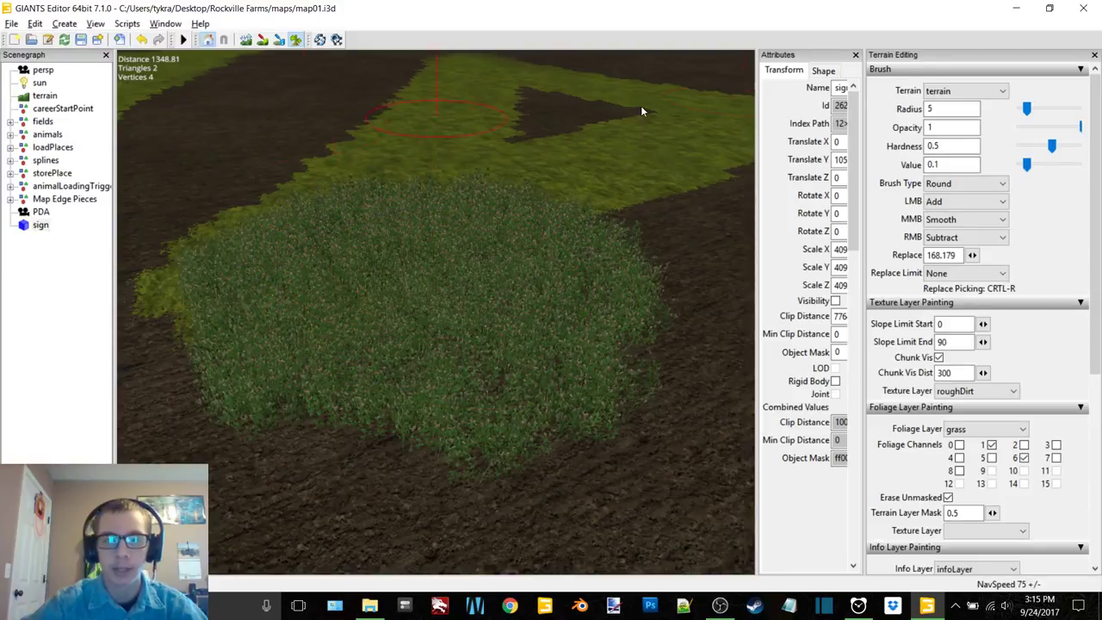
pyautogui.scroll(3, 560, 318)
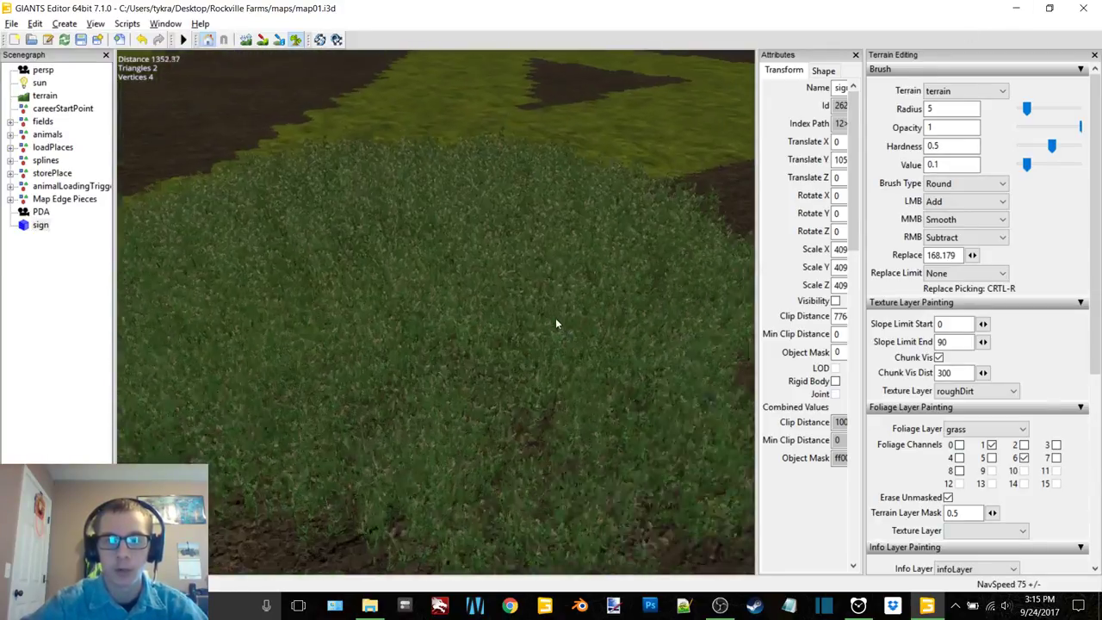
# Step: Restore the Clover_Creek_beta folder from the Recycle Bin to the desktop
pyautogui.click(1013, 7)
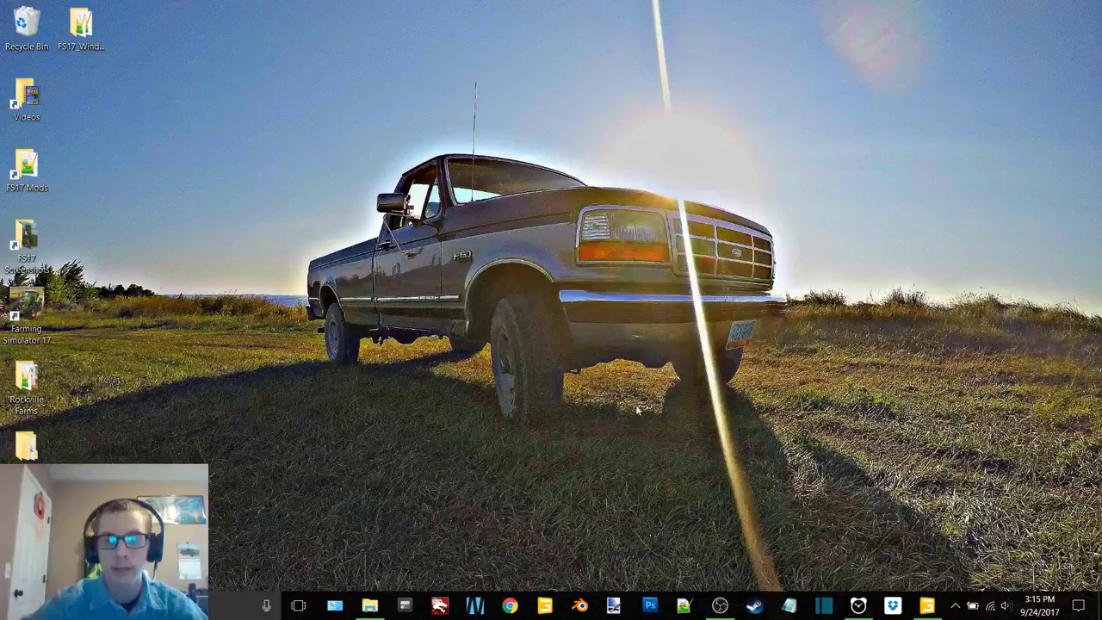
pyautogui.click(370, 606)
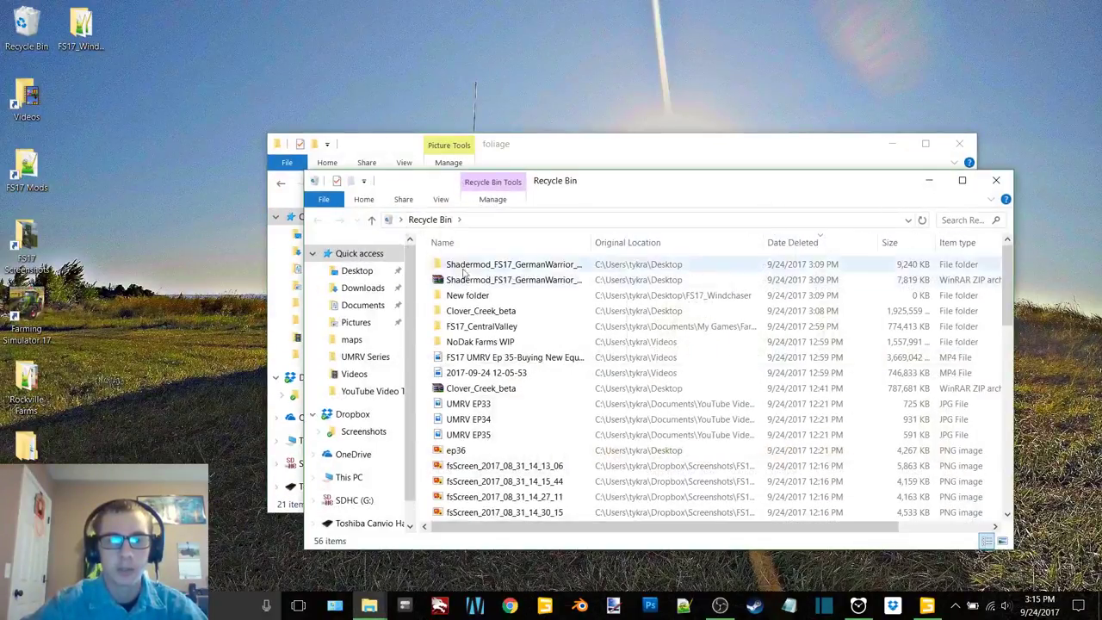
pyautogui.click(487, 311)
pyautogui.moveTo(525, 317); pyautogui.dragTo(86, 134)
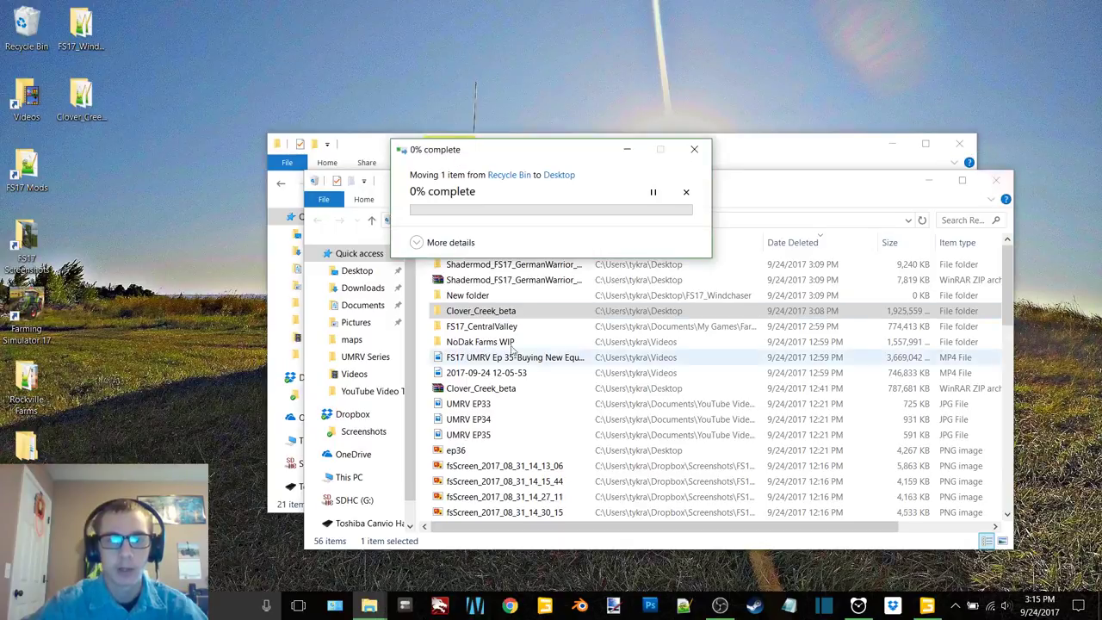
pyautogui.click(997, 182)
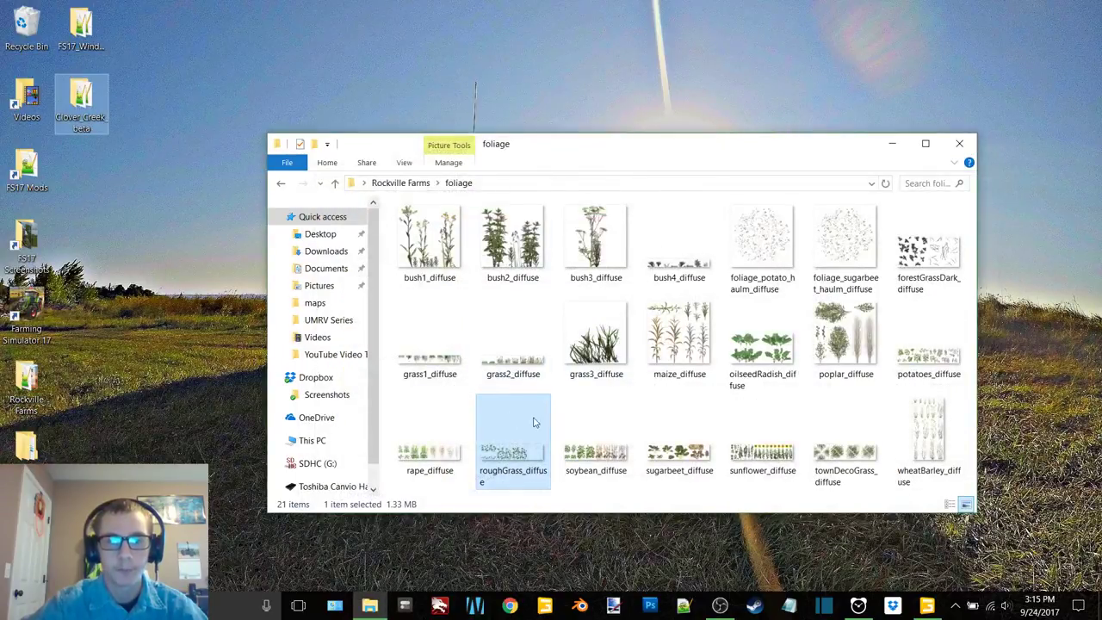
# Step: Copy foliage_luzerne_diffuse from the map/textures/foliage/Luzerne folder of Clover_Creek_beta to the desktop
pyautogui.doubleClick(83, 102)
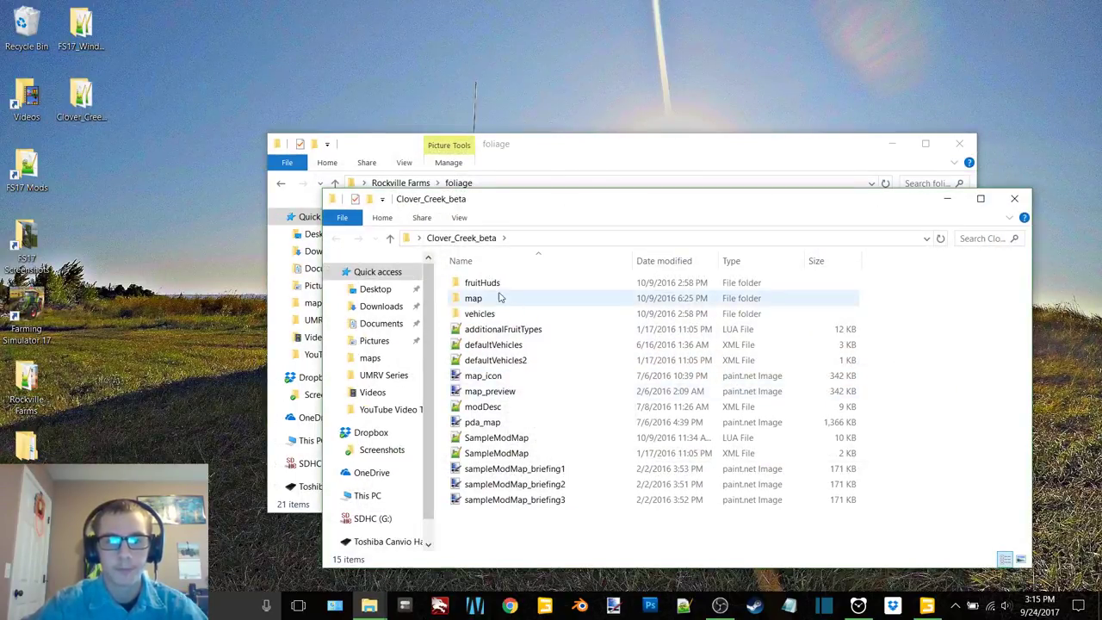
pyautogui.click(500, 298)
pyautogui.doubleClick(500, 298)
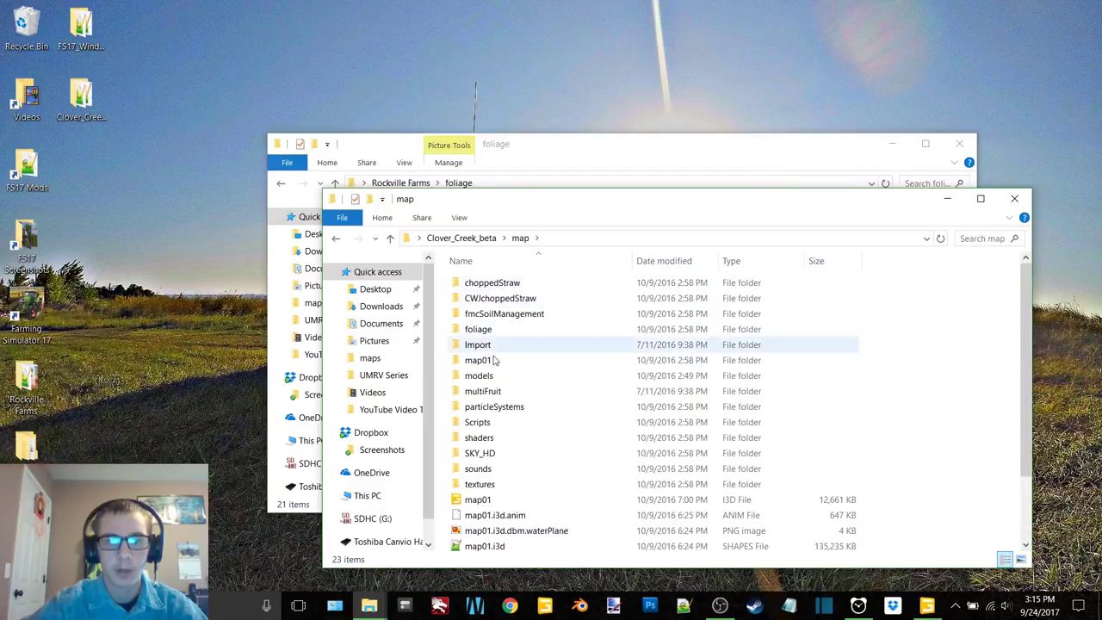
pyautogui.doubleClick(501, 488)
pyautogui.doubleClick(478, 281)
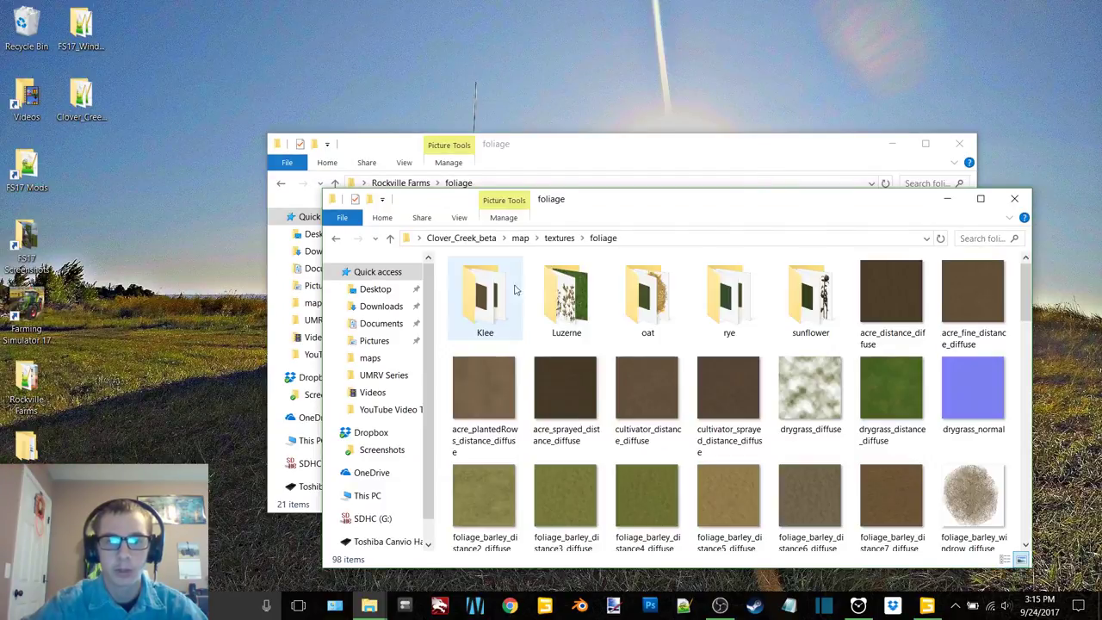
pyautogui.click(567, 297)
pyautogui.doubleClick(566, 297)
pyautogui.click(583, 338)
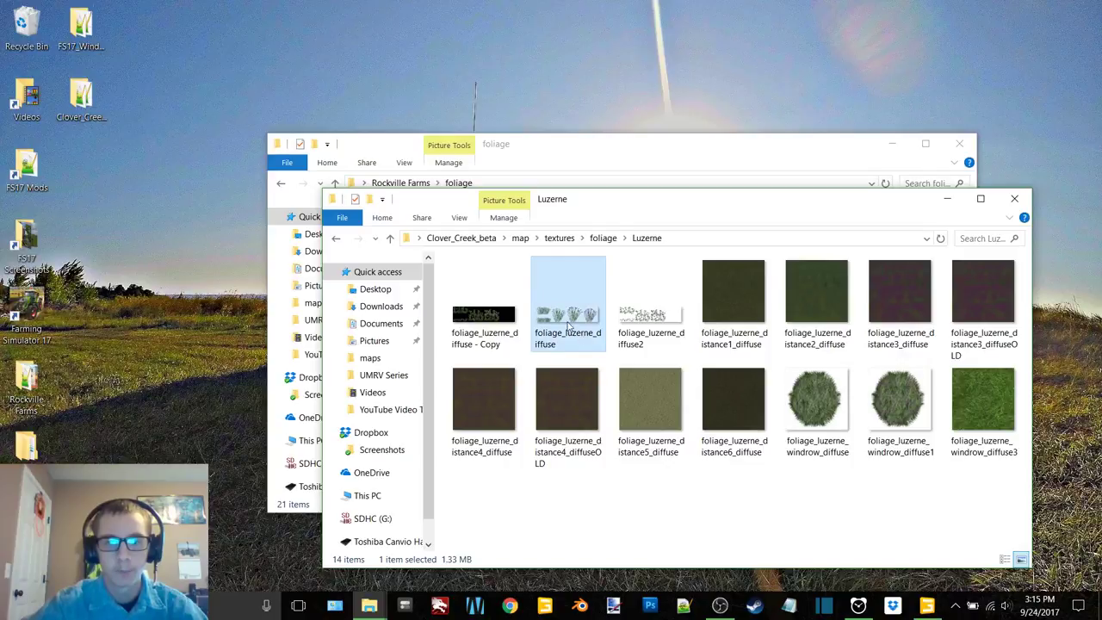
pyautogui.click(98, 161)
pyautogui.hotkey('ctrl', 'v')
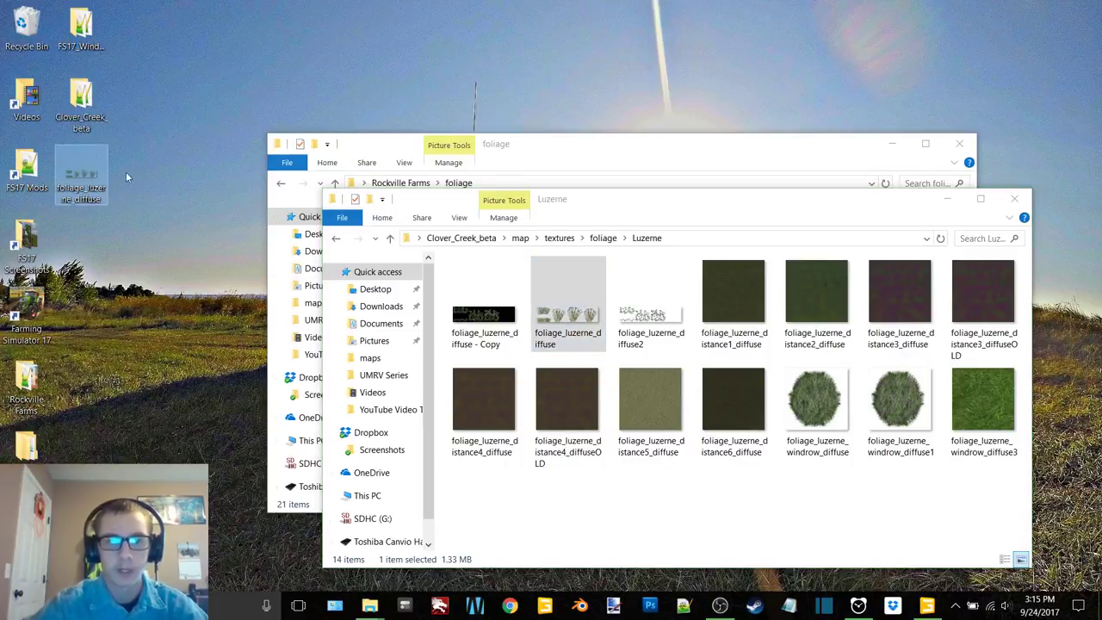
pyautogui.click(1014, 199)
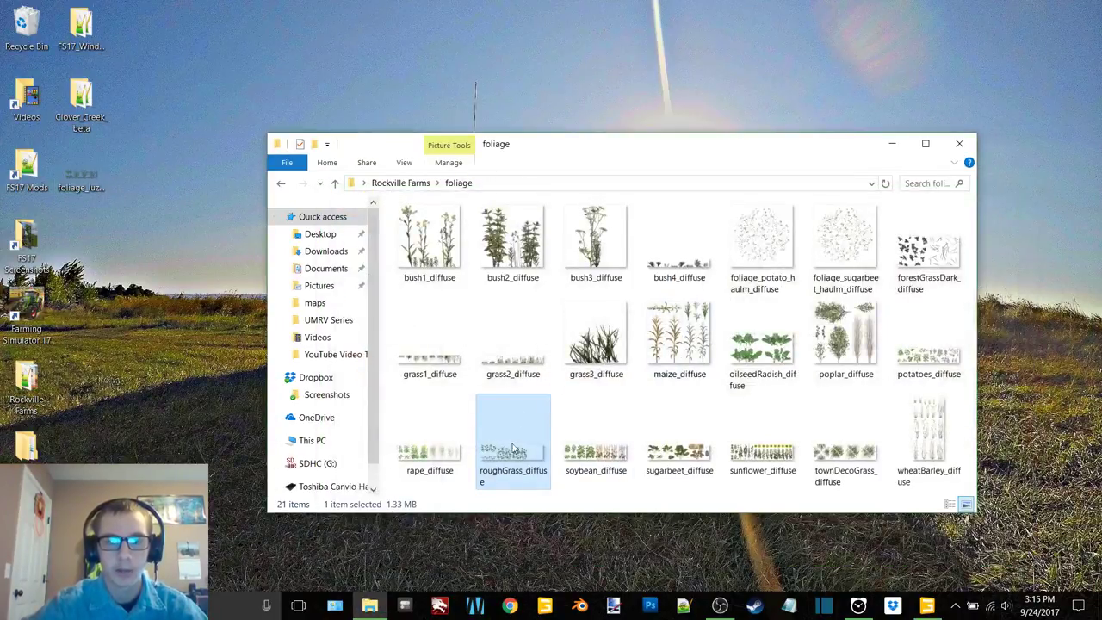
# Step: Rename the desktop texture copy to roughGrass_diffuse and move it into the Rockville Farms foliage folder, replacing the existing file
pyautogui.click(176, 293)
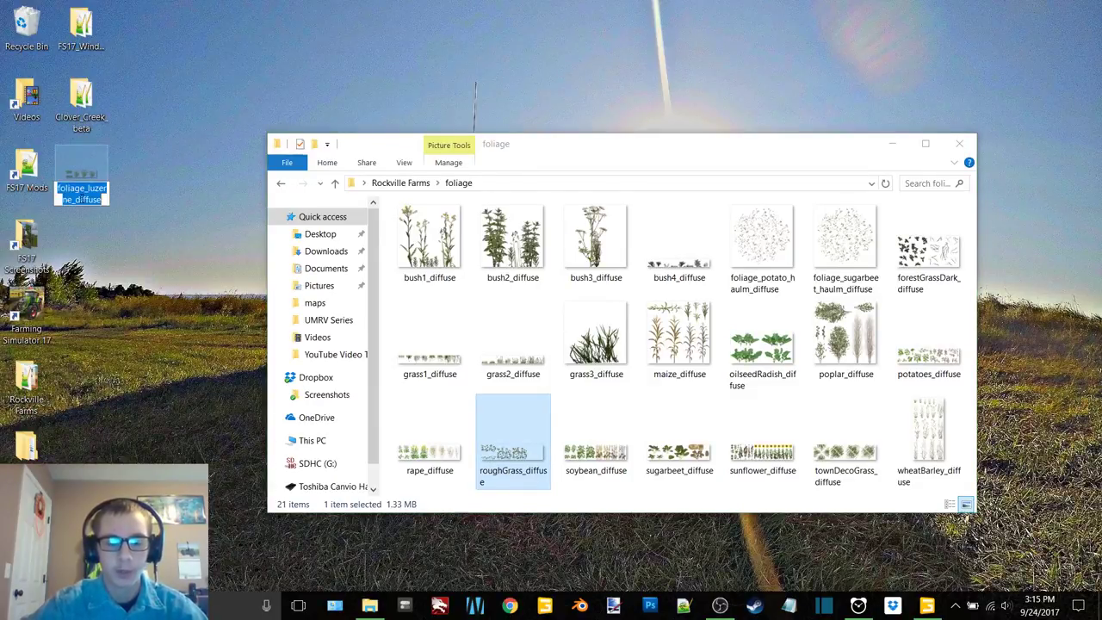
pyautogui.moveTo(81, 188); pyautogui.dragTo(508, 441)
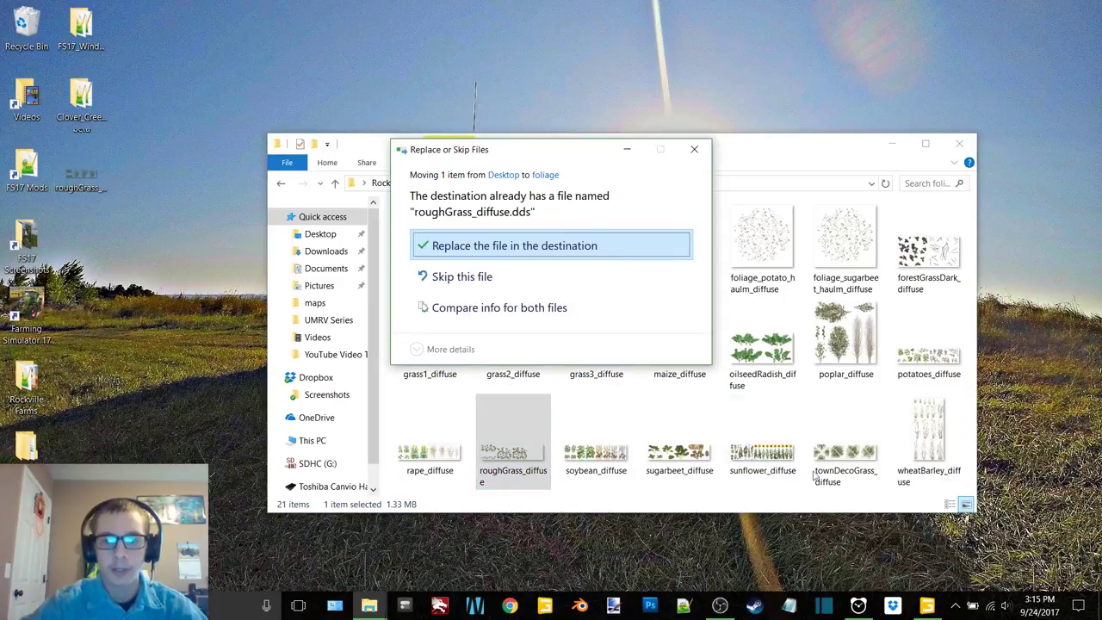
pyautogui.click(541, 249)
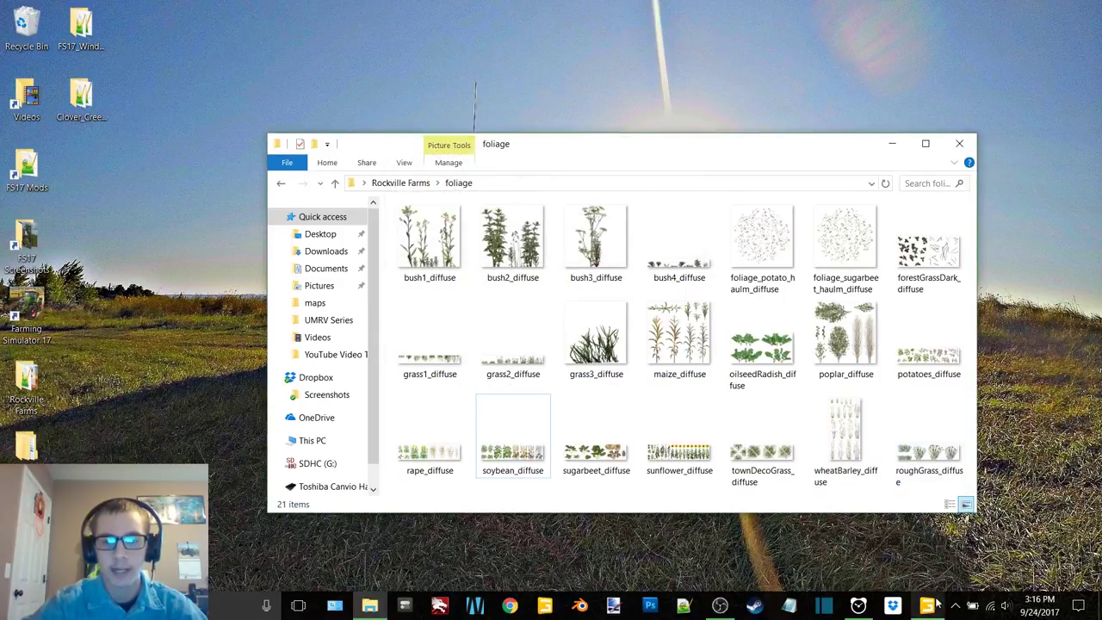
# Step: Switch back to GIANTS Editor and examine the painted grass patch with the replaced texture up close and from a distance
pyautogui.hotkey('alt', 'Tab')
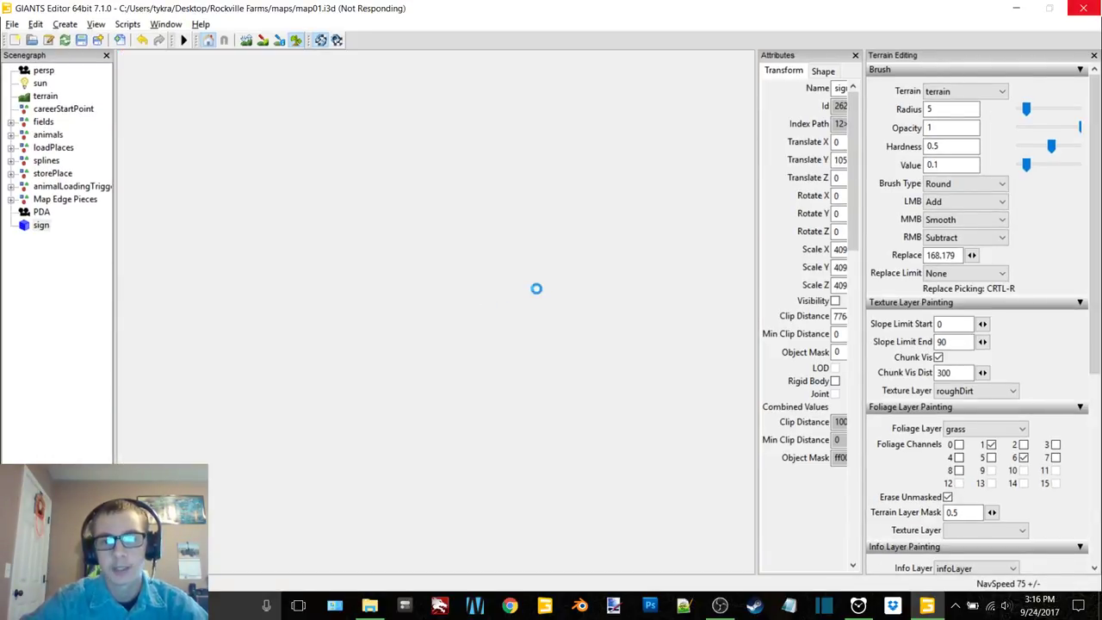
pyautogui.scroll(5, 459, 310)
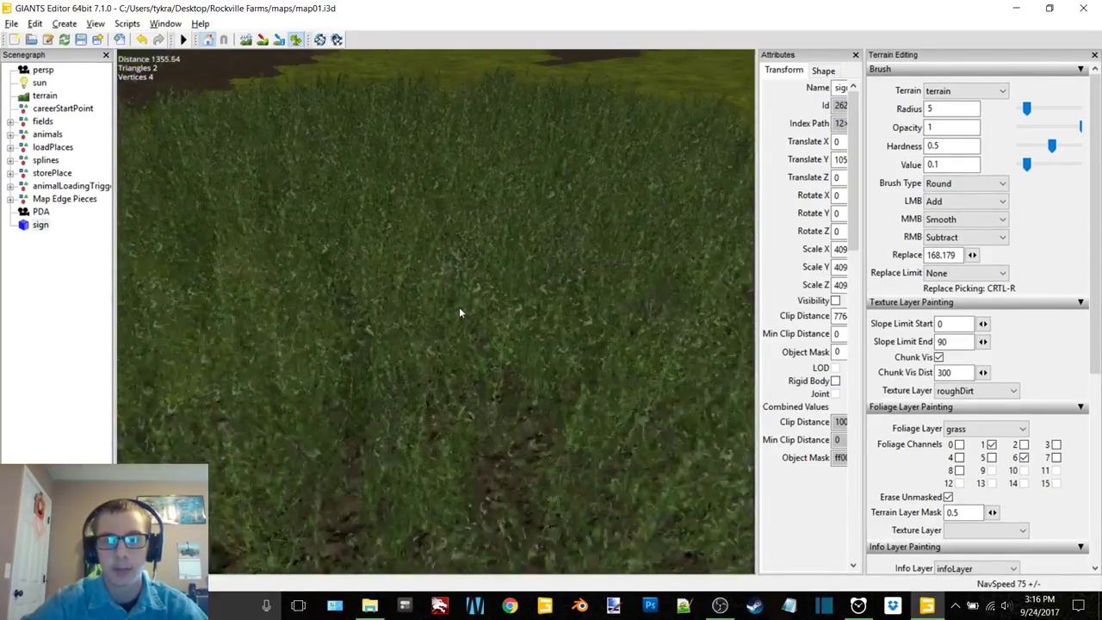
pyautogui.scroll(-4, 453, 307)
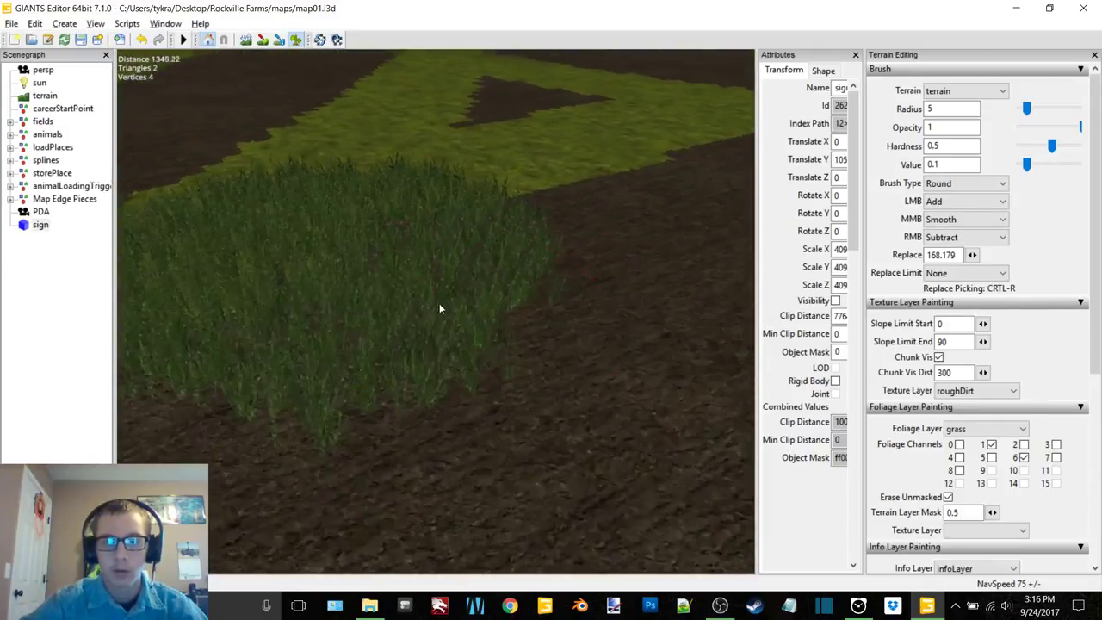
pyautogui.moveTo(451, 308); pyautogui.dragTo(484, 303, button='right')
pyautogui.scroll(4, 383, 260)
pyautogui.scroll(-5, 388, 263)
pyautogui.scroll(6, 530, 322)
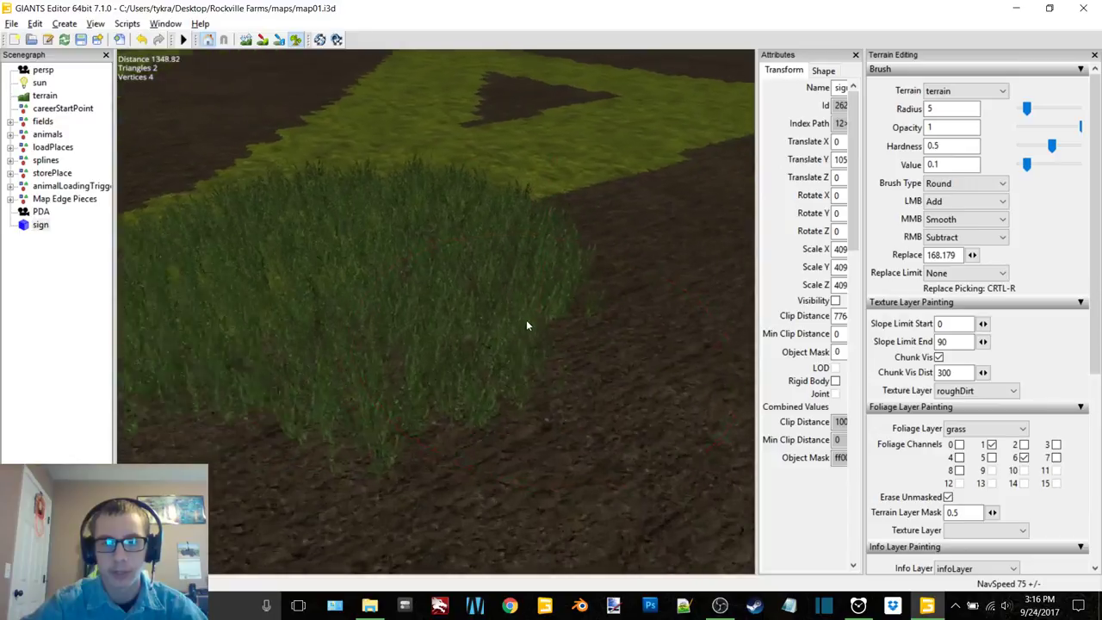
# Step: Inspect the painted grass patch up close and erase it from the terrain
pyautogui.scroll(-6, 543, 322)
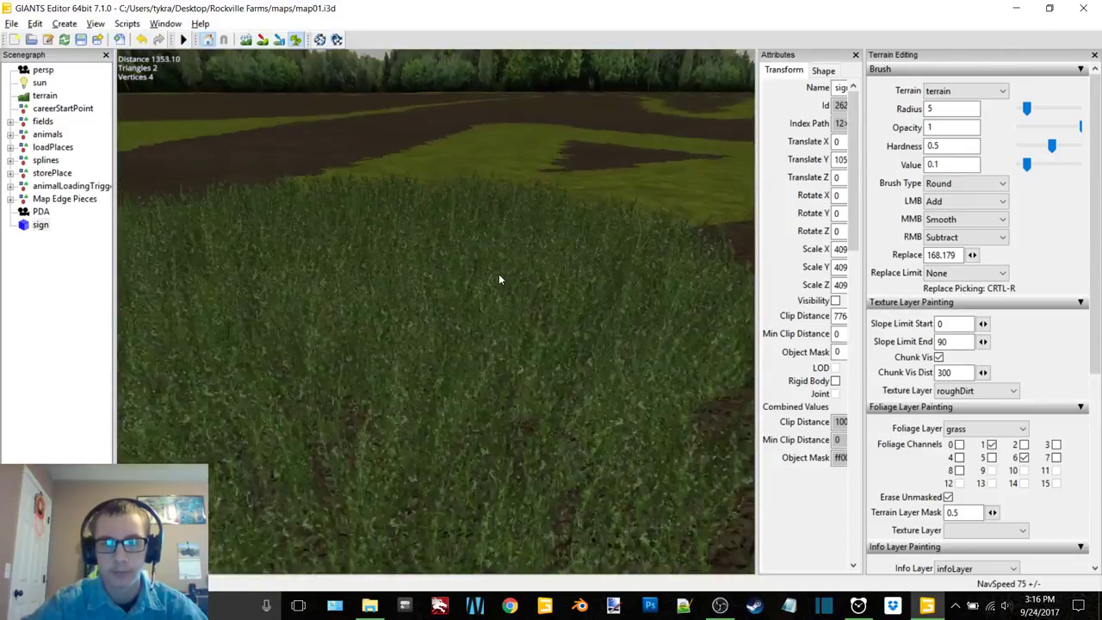
pyautogui.scroll(6, 490, 282)
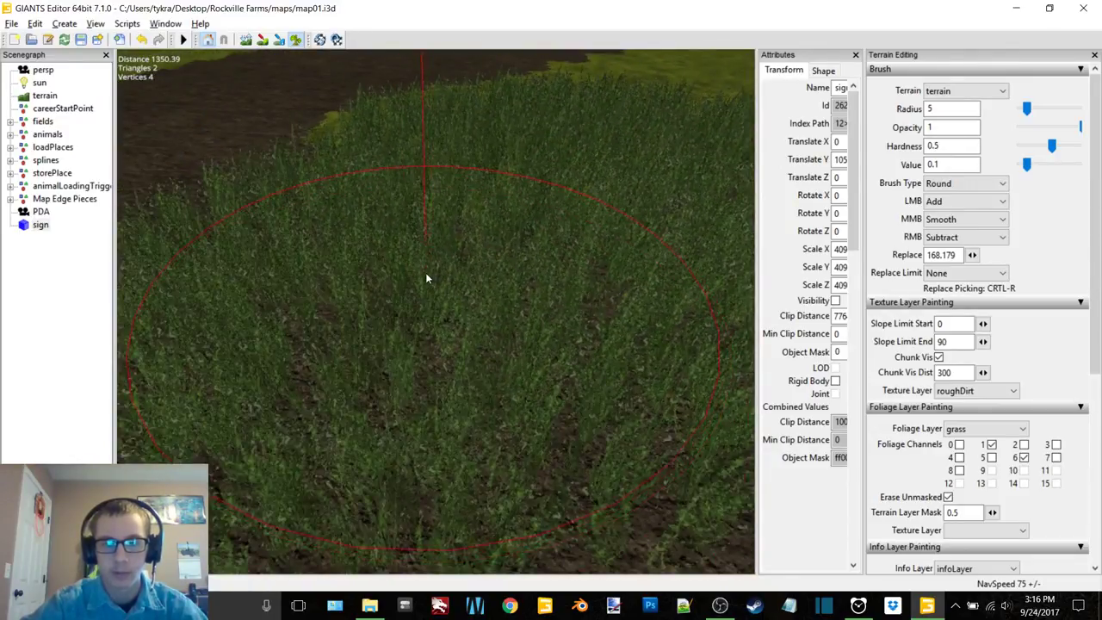
pyautogui.keyDown('ctrl'); pyautogui.click(425, 280); pyautogui.keyUp('ctrl')
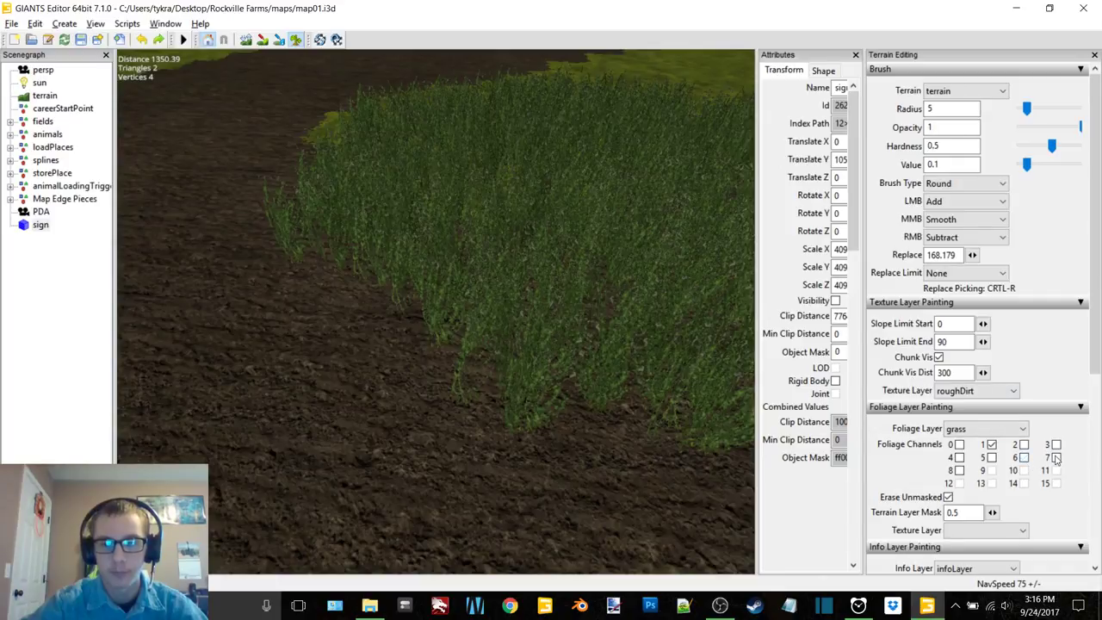
pyautogui.keyDown('ctrl'); pyautogui.moveTo(508, 253); pyautogui.dragTo(475, 247); pyautogui.keyUp('ctrl')
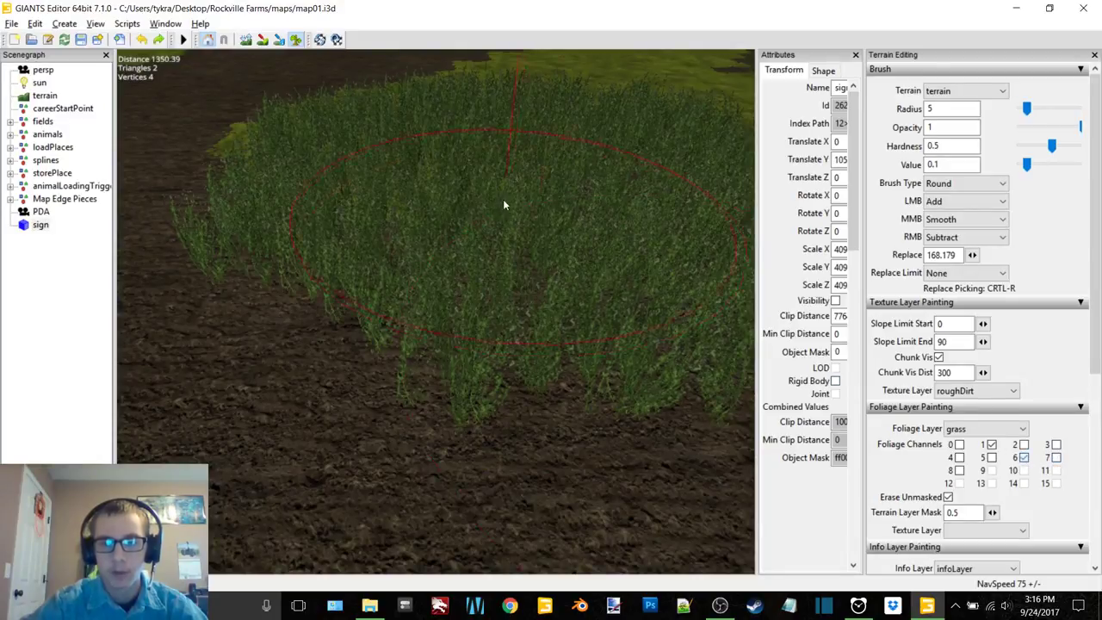
pyautogui.moveTo(505, 204)
pyautogui.mouseDown()
pyautogui.moveTo(625, 255)
pyautogui.moveTo(331, 290)
pyautogui.moveTo(319, 158)
pyautogui.moveTo(614, 205)
pyautogui.moveTo(478, 159)
pyautogui.mouseUp()
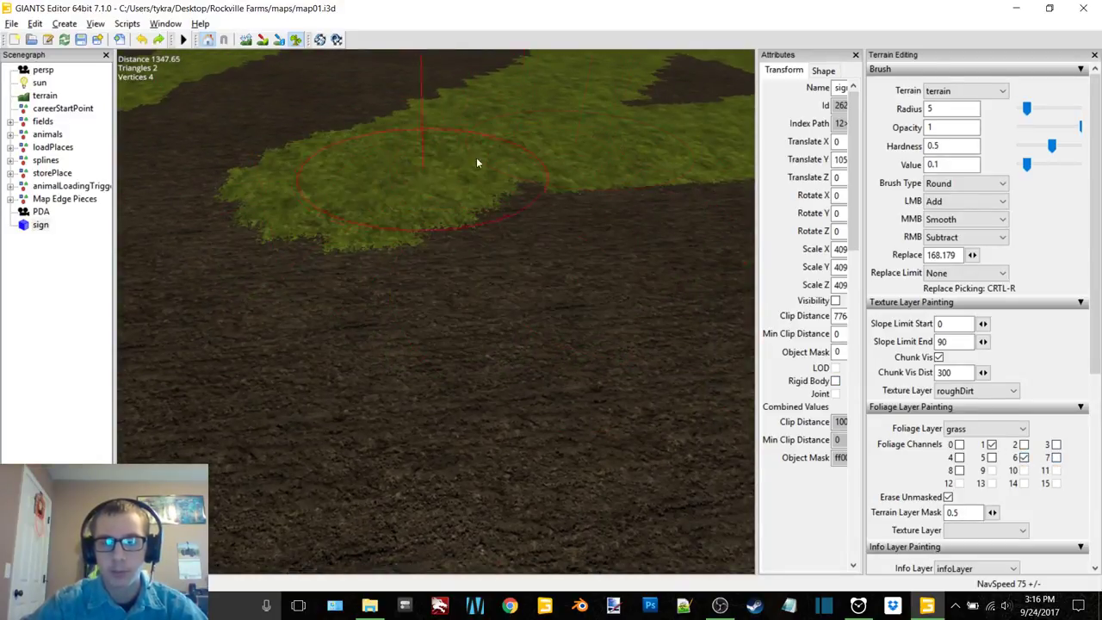
# Step: Switch to File Explorer and copy foliage_luzerne_diffuse2 from Clover_Creek_beta's map/textures/foliage/Luzerne folder to the desktop
pyautogui.click(1018, 7)
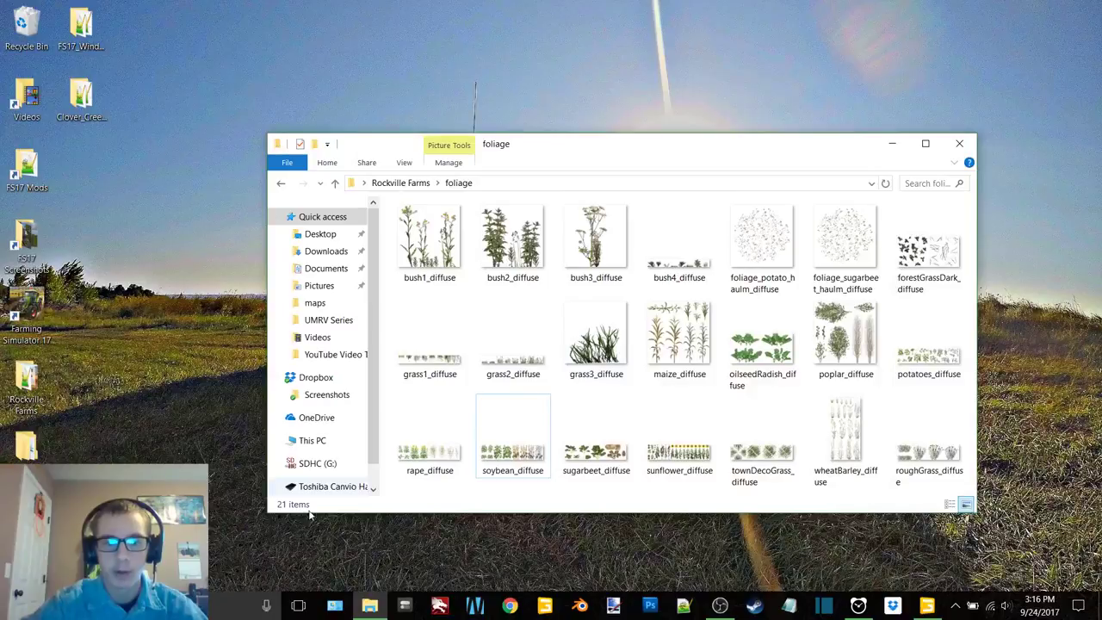
pyautogui.doubleClick(78, 107)
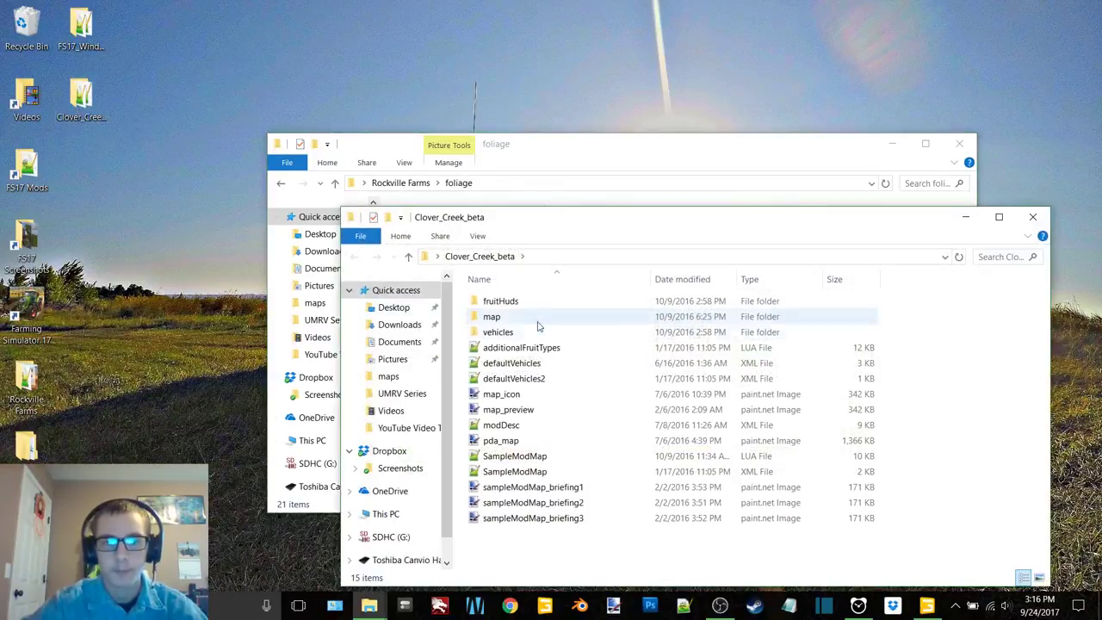
pyautogui.doubleClick(541, 322)
pyautogui.doubleClick(522, 503)
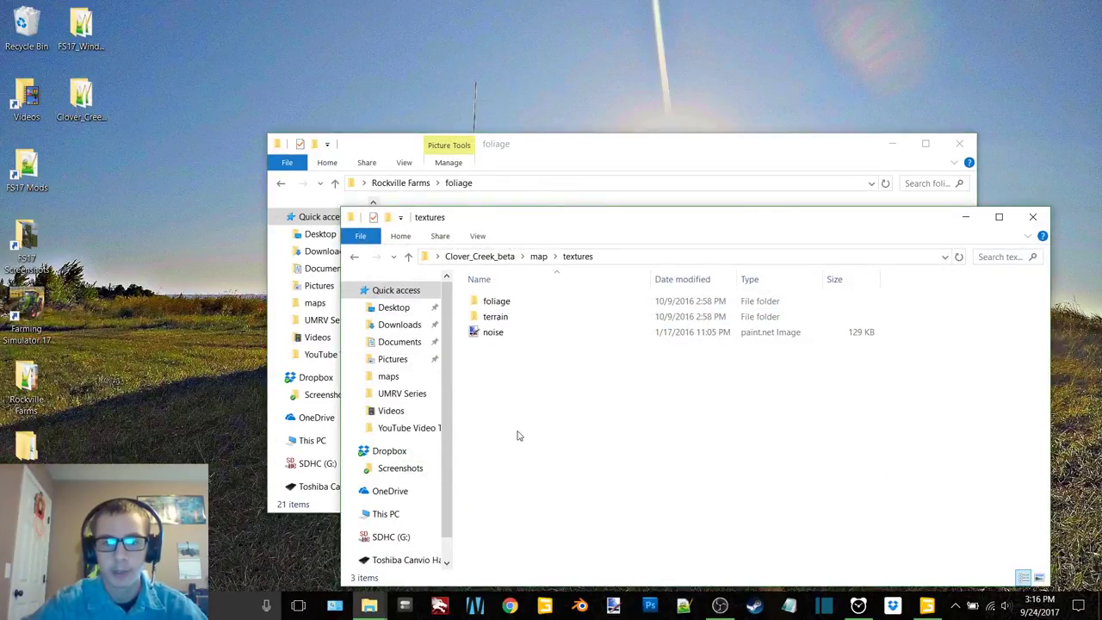
pyautogui.doubleClick(496, 301)
pyautogui.doubleClick(585, 314)
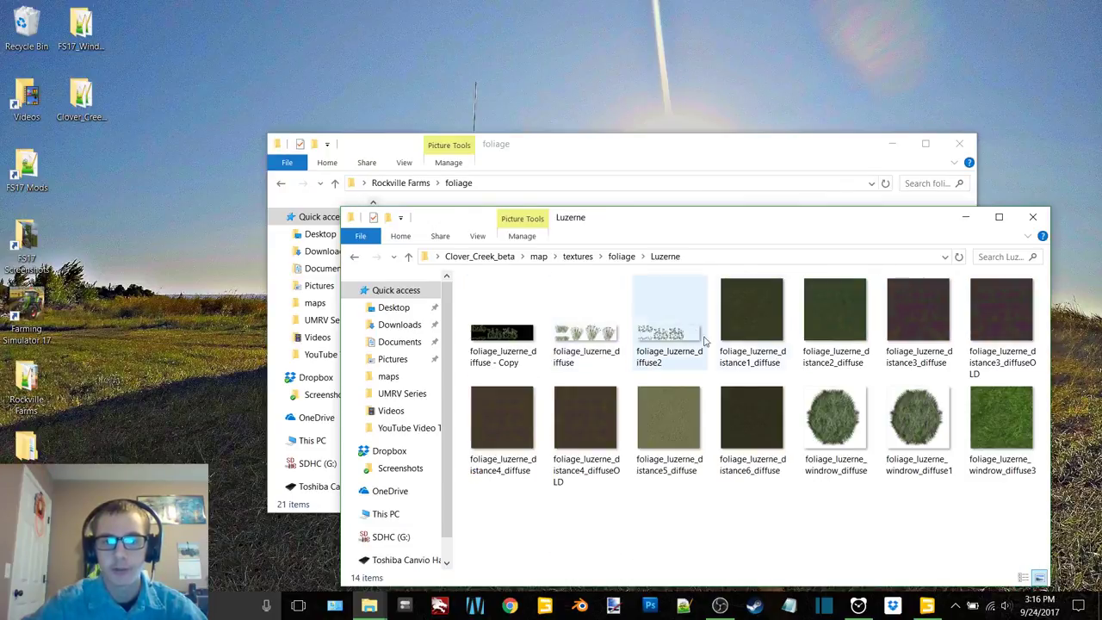
pyautogui.click(678, 354)
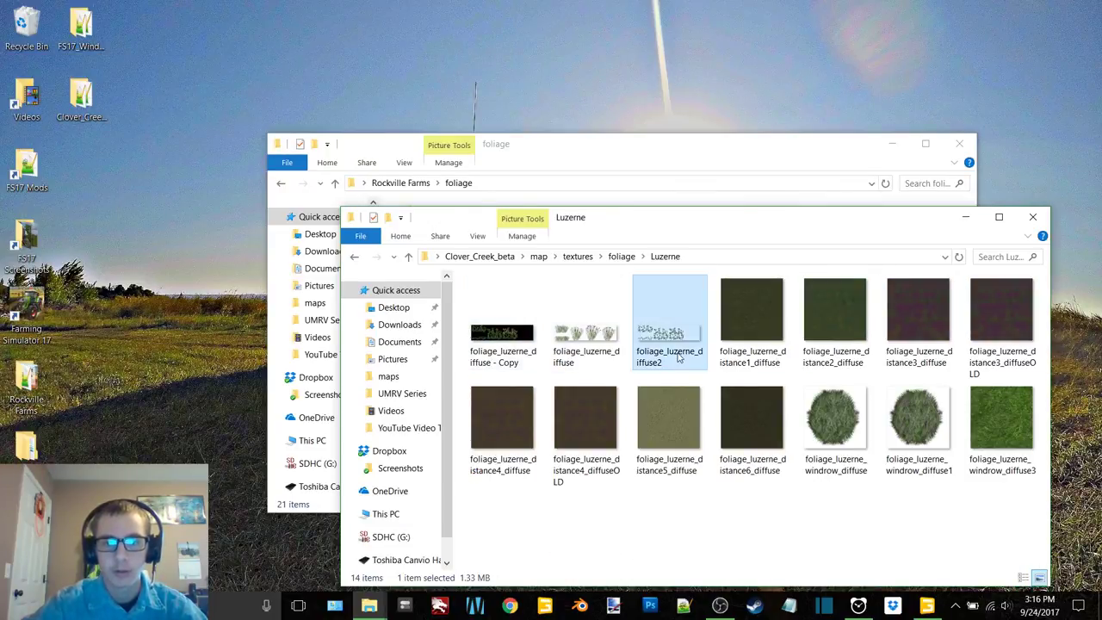
# Step: Rename the desktop copy to roughGrass_diffuse and move it into the Rockville Farms foliage folder, replacing the existing file
pyautogui.click(102, 177)
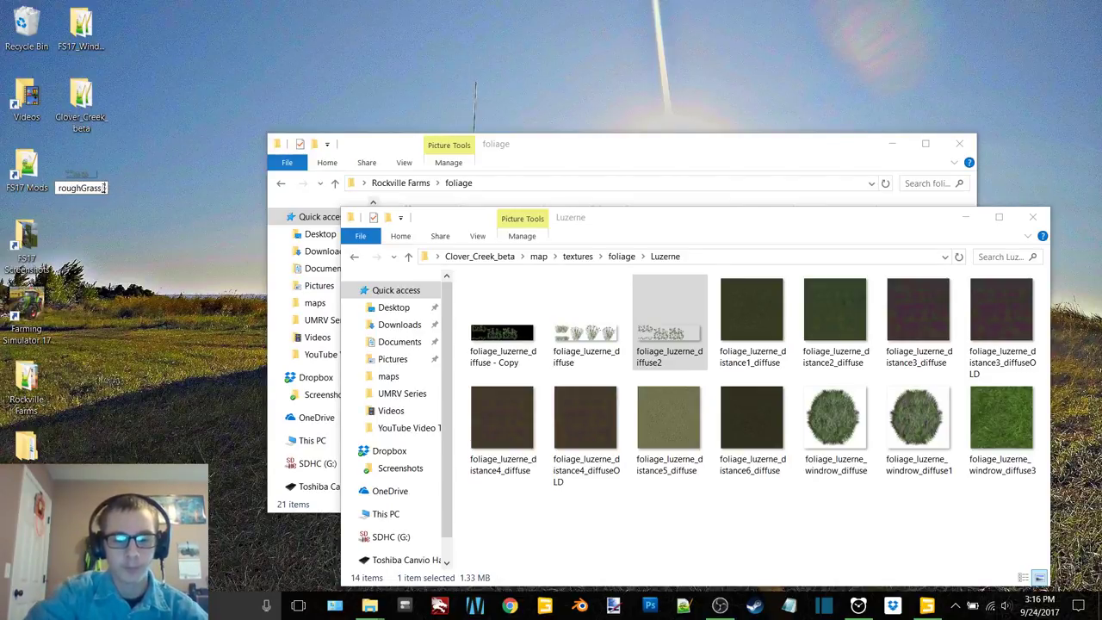
pyautogui.press('Return')
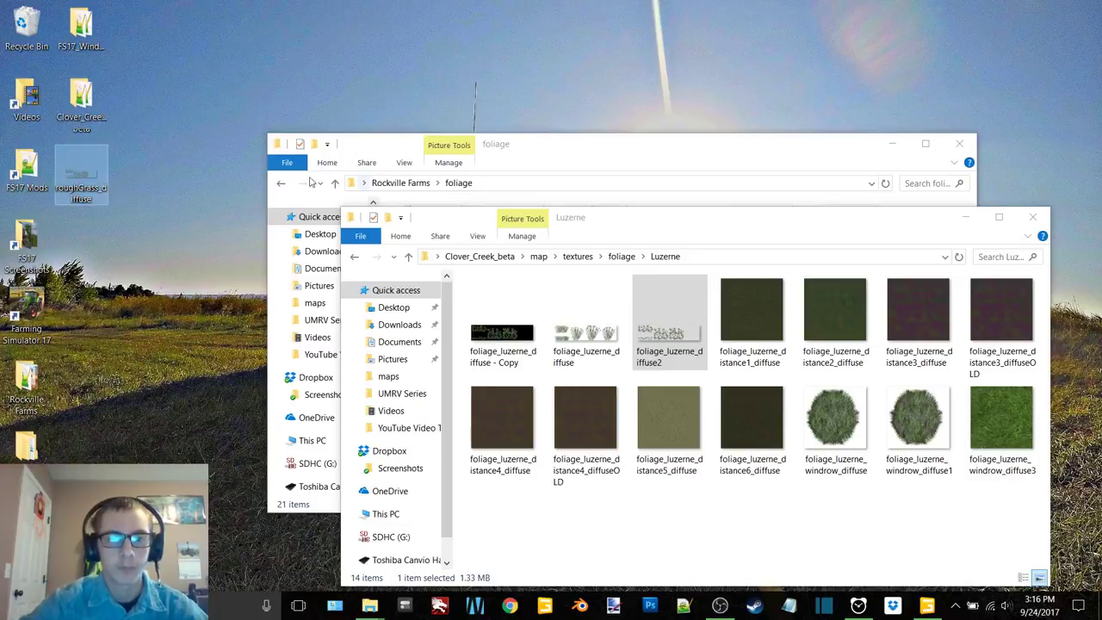
pyautogui.moveTo(86, 174); pyautogui.dragTo(620, 168)
pyautogui.click(608, 255)
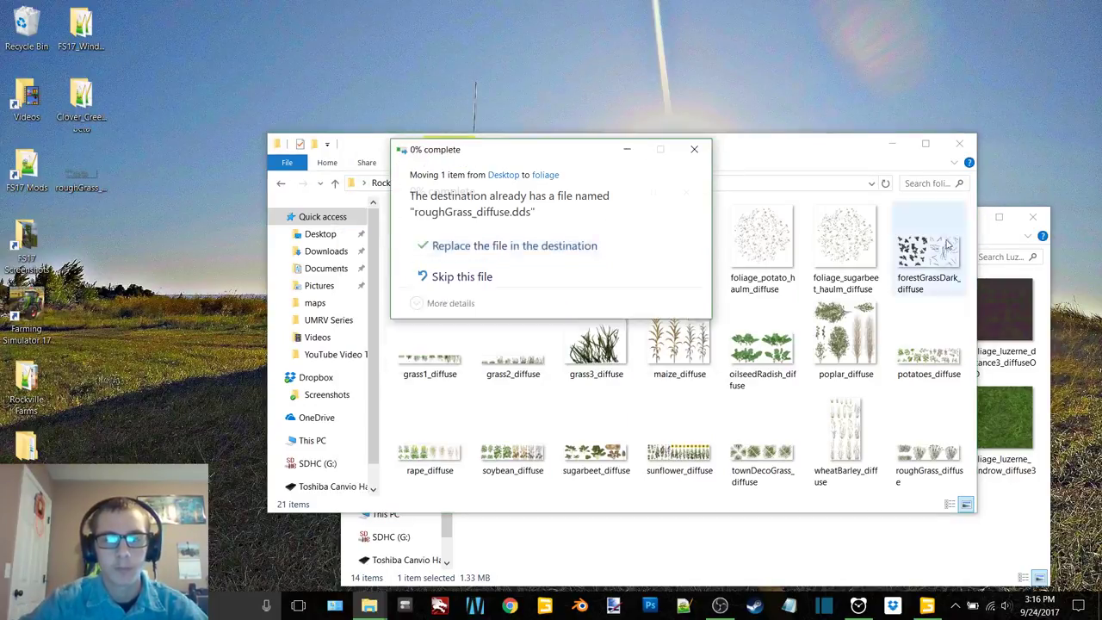
pyautogui.click(1034, 219)
pyautogui.click(892, 143)
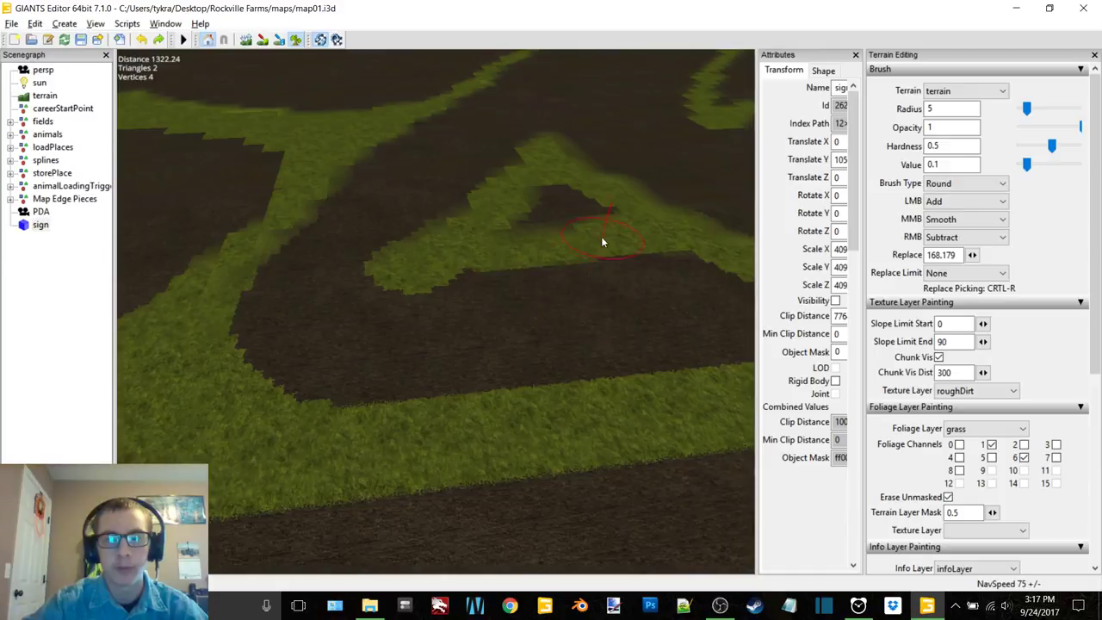
pyautogui.moveTo(601, 242)
pyautogui.mouseDown(button='right')
pyautogui.moveTo(459, 298)
pyautogui.moveTo(615, 197)
pyautogui.moveTo(550, 243)
pyautogui.mouseUp(button='right')
pyautogui.moveTo(550, 243)
pyautogui.mouseDown()
pyautogui.moveTo(488, 268)
pyautogui.moveTo(522, 270)
pyautogui.moveTo(438, 235)
pyautogui.moveTo(454, 342)
pyautogui.moveTo(646, 274)
pyautogui.moveTo(451, 257)
pyautogui.moveTo(427, 296)
pyautogui.moveTo(468, 279)
pyautogui.mouseUp()
pyautogui.hotkey('ctrl', 'z')
pyautogui.click(450, 257)
pyautogui.hotkey('ctrl', 'z')
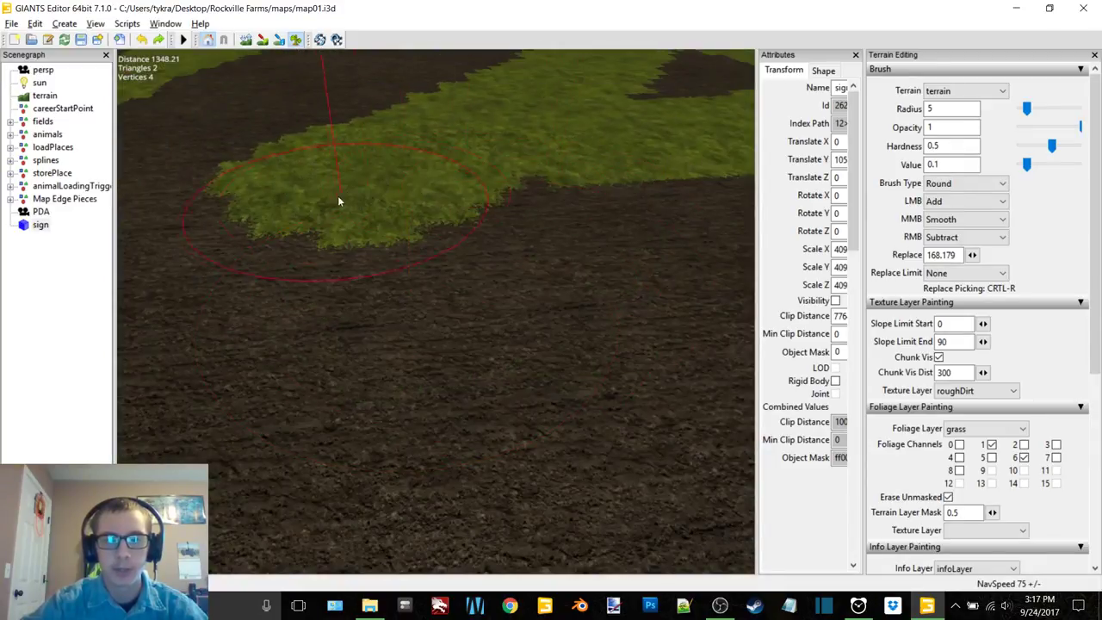
pyautogui.moveTo(337, 195)
pyautogui.mouseDown(button='right')
pyautogui.moveTo(420, 253)
pyautogui.moveTo(356, 300)
pyautogui.moveTo(445, 250)
pyautogui.moveTo(460, 295)
pyautogui.moveTo(652, 74)
pyautogui.moveTo(505, 312)
pyautogui.moveTo(264, 439)
pyautogui.moveTo(491, 349)
pyautogui.moveTo(441, 352)
pyautogui.moveTo(530, 158)
pyautogui.moveTo(467, 266)
pyautogui.moveTo(313, 281)
pyautogui.moveTo(396, 273)
pyautogui.moveTo(406, 376)
pyautogui.moveTo(418, 315)
pyautogui.moveTo(436, 414)
pyautogui.moveTo(411, 396)
pyautogui.moveTo(477, 312)
pyautogui.mouseUp(button='right')
pyautogui.moveTo(463, 311)
pyautogui.mouseDown(button='right')
pyautogui.moveTo(454, 254)
pyautogui.moveTo(460, 319)
pyautogui.mouseUp(button='right')
# Step: Paint a test patch of the grass foliage layer on the bare dirt field and erase it again
pyautogui.click(991, 431)
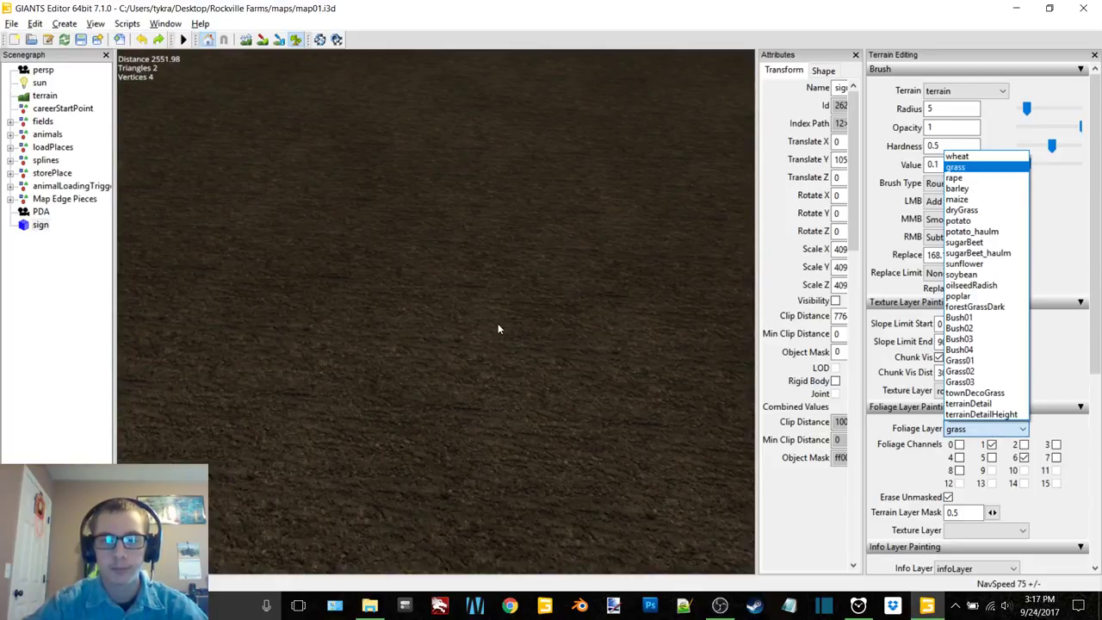
pyautogui.click(513, 347)
pyautogui.moveTo(513, 347)
pyautogui.mouseDown()
pyautogui.moveTo(485, 315)
pyautogui.moveTo(523, 365)
pyautogui.moveTo(418, 341)
pyautogui.moveTo(428, 312)
pyautogui.moveTo(471, 346)
pyautogui.moveTo(469, 345)
pyautogui.mouseUp()
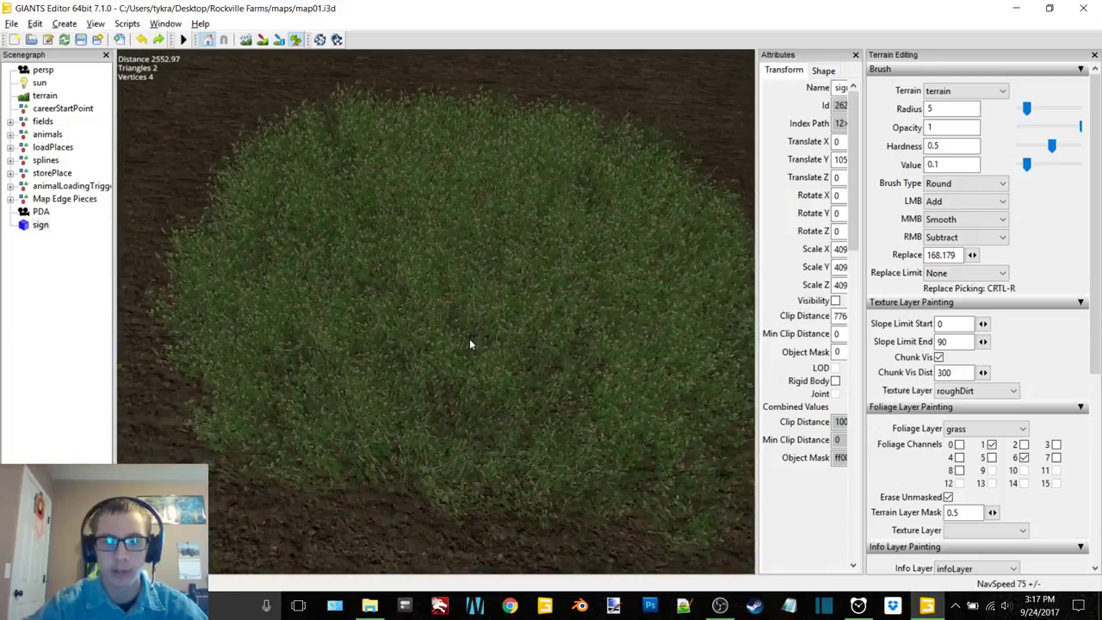
pyautogui.moveTo(469, 344)
pyautogui.mouseDown(button='right')
pyautogui.moveTo(482, 326)
pyautogui.moveTo(329, 381)
pyautogui.moveTo(517, 244)
pyautogui.mouseUp(button='right')
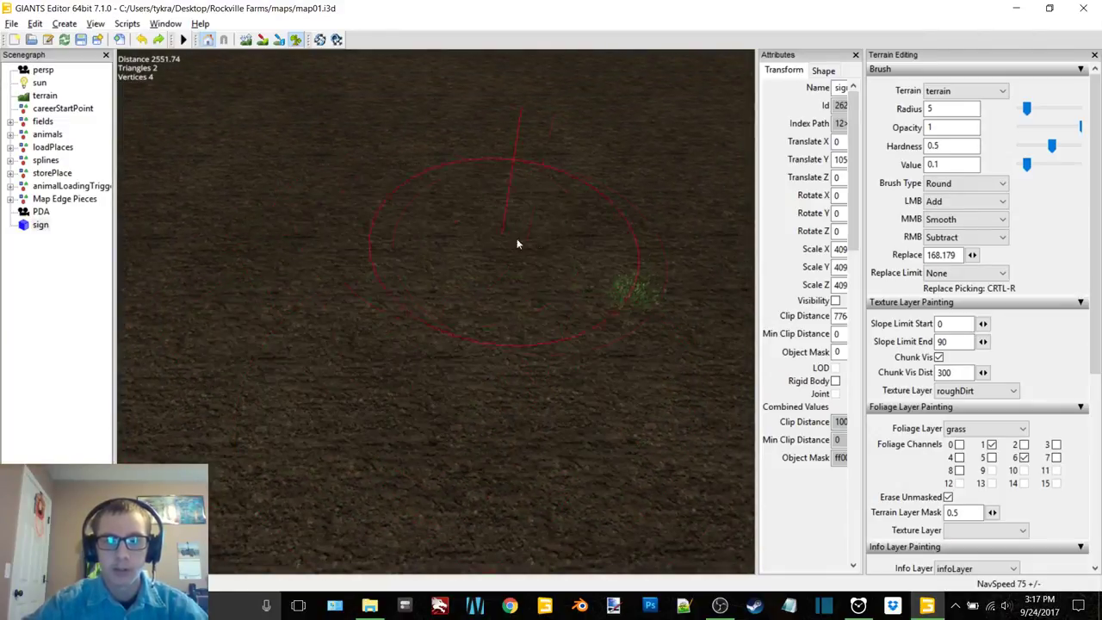
# Step: Choose the terrainDetail foliage layer and paint a large round patch on the dirt field
pyautogui.click(1006, 429)
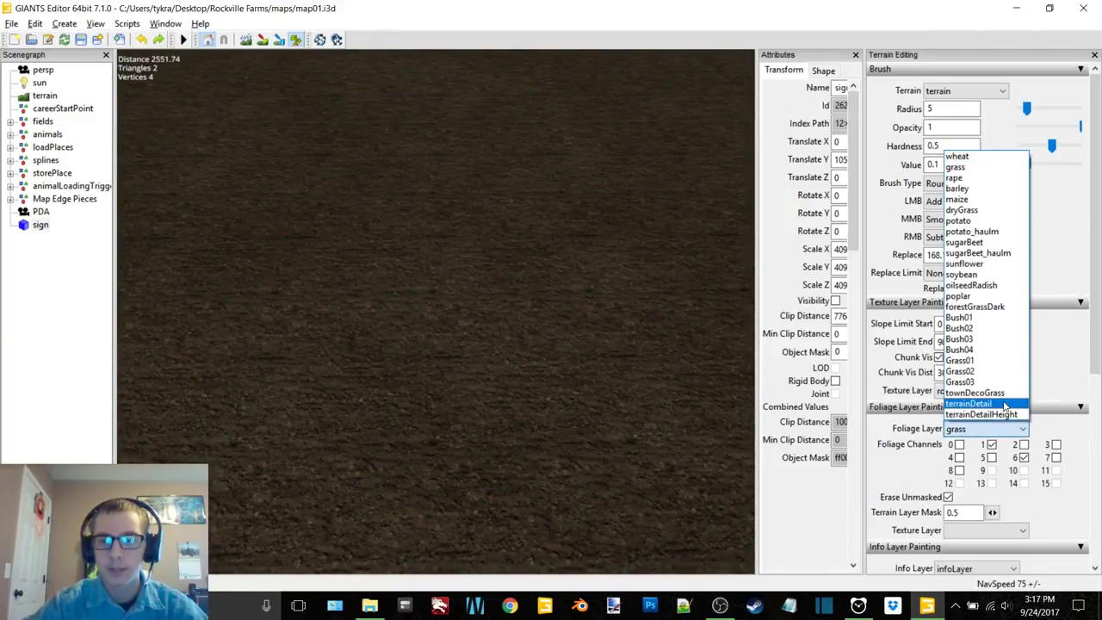
pyautogui.click(1006, 405)
pyautogui.moveTo(540, 273)
pyautogui.mouseDown()
pyautogui.moveTo(423, 271)
pyautogui.moveTo(351, 201)
pyautogui.moveTo(545, 208)
pyautogui.moveTo(344, 142)
pyautogui.mouseUp()
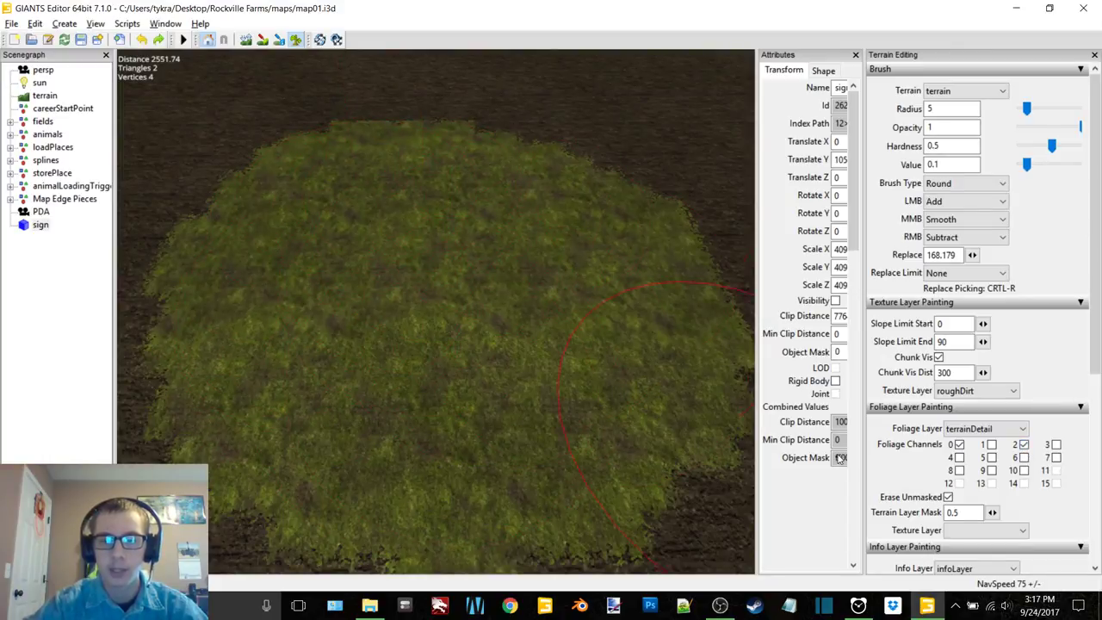
# Step: Set the foliage layer back to grass and try painting it over the round terrainDetail patch
pyautogui.click(968, 432)
pyautogui.click(971, 170)
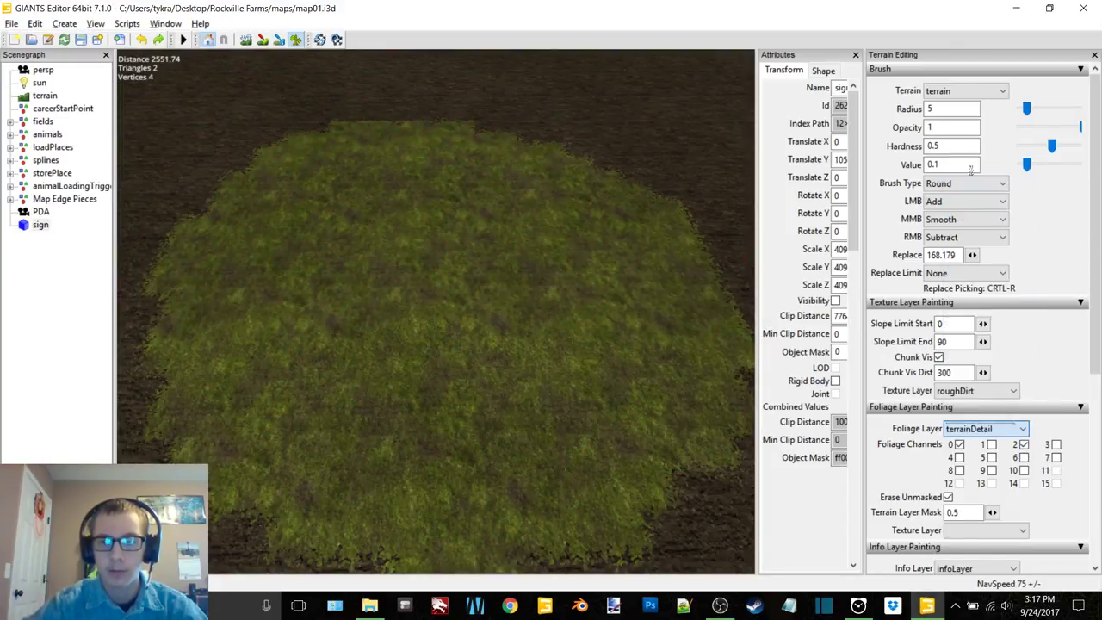
pyautogui.scroll(-3, 982, 429)
pyautogui.moveTo(534, 327)
pyautogui.mouseDown()
pyautogui.moveTo(485, 310)
pyautogui.moveTo(384, 302)
pyautogui.moveTo(571, 254)
pyautogui.moveTo(367, 190)
pyautogui.moveTo(465, 413)
pyautogui.moveTo(514, 351)
pyautogui.moveTo(439, 397)
pyautogui.moveTo(531, 237)
pyautogui.moveTo(361, 350)
pyautogui.moveTo(261, 114)
pyautogui.mouseUp()
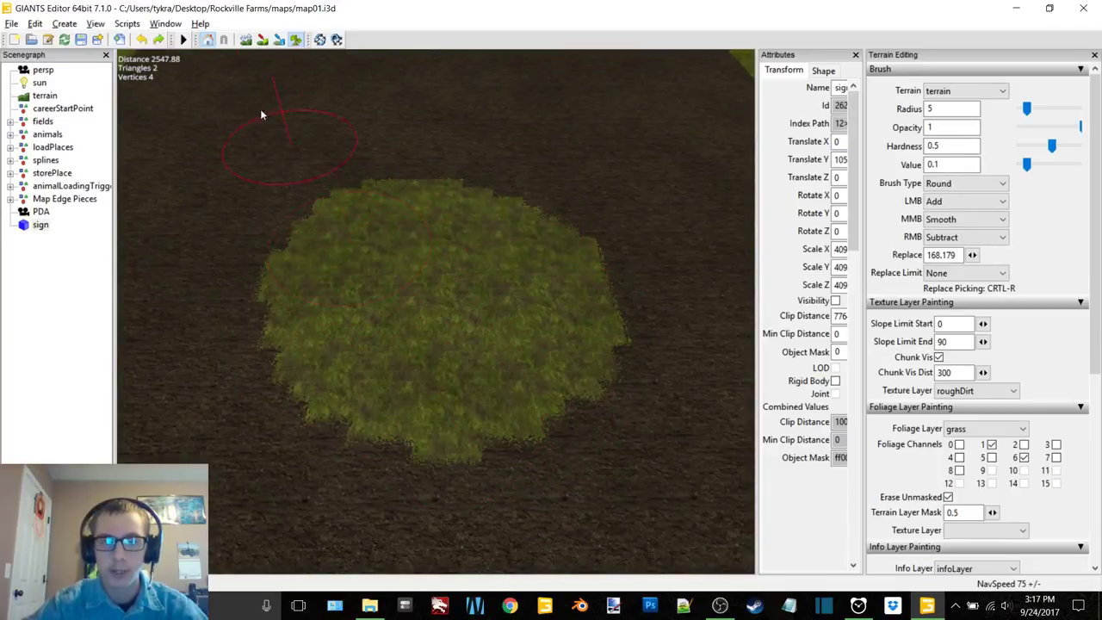
# Step: Switch to terrain texture painting and choose grass as the texture layer
pyautogui.click(263, 40)
pyautogui.click(1013, 390)
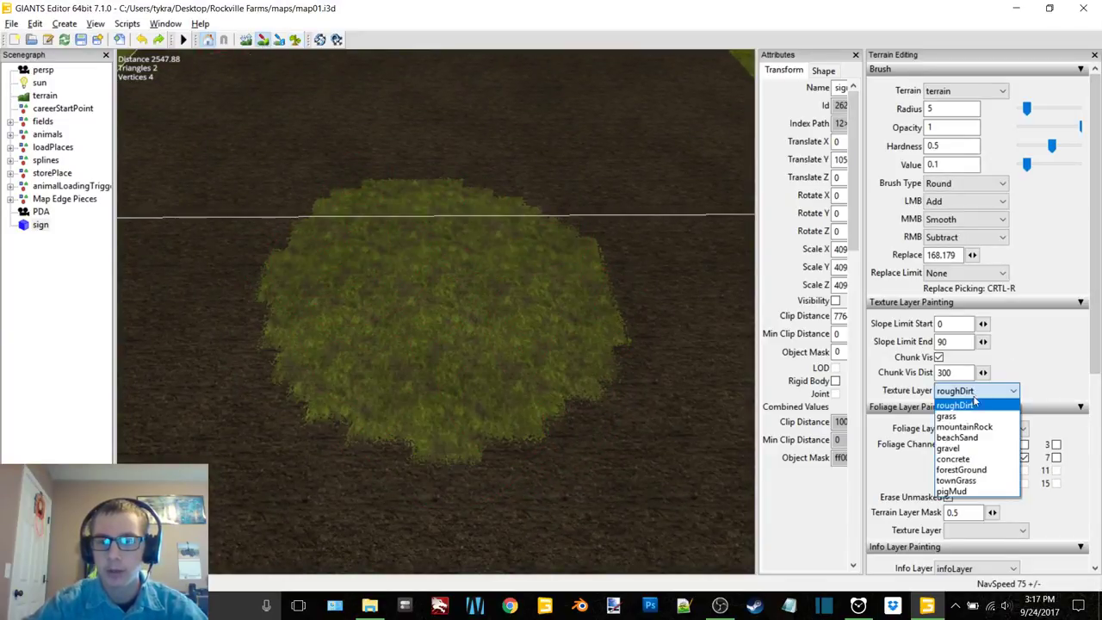
pyautogui.click(594, 327)
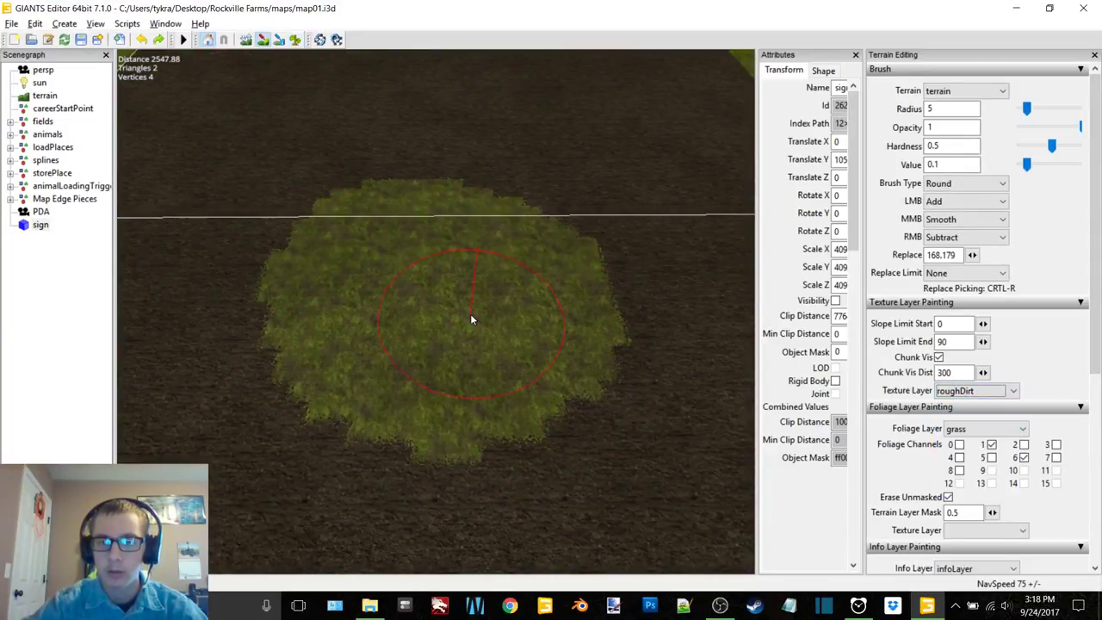
pyautogui.click(973, 390)
pyautogui.click(956, 412)
pyautogui.scroll(-5, 734, 364)
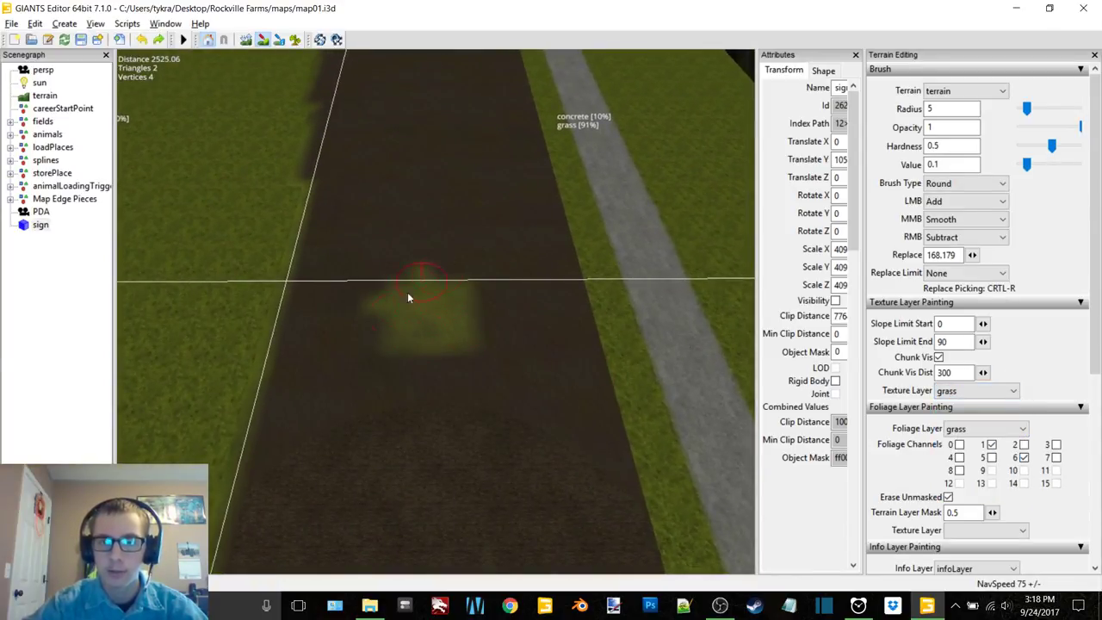
# Step: Set the brush radius to 8
pyautogui.moveTo(496, 332)
pyautogui.mouseDown(button='right')
pyautogui.moveTo(434, 369)
pyautogui.moveTo(620, 402)
pyautogui.moveTo(372, 443)
pyautogui.moveTo(399, 445)
pyautogui.moveTo(457, 408)
pyautogui.moveTo(586, 399)
pyautogui.mouseUp(button='right')
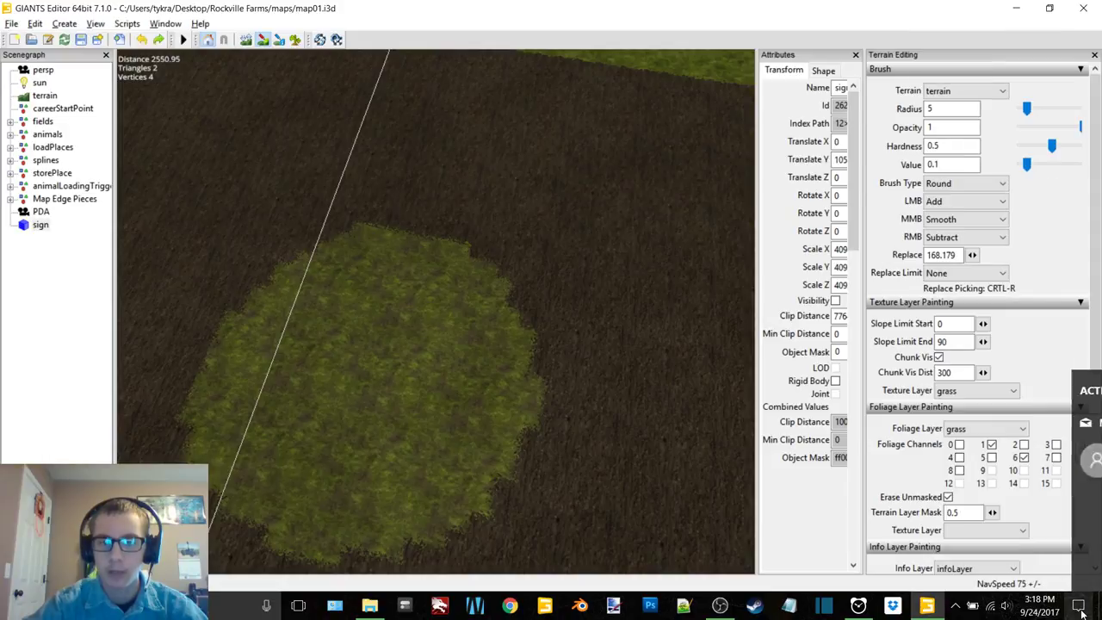
pyautogui.keyDown('ctrl'); pyautogui.scroll(12, 473, 334); pyautogui.keyUp('ctrl')
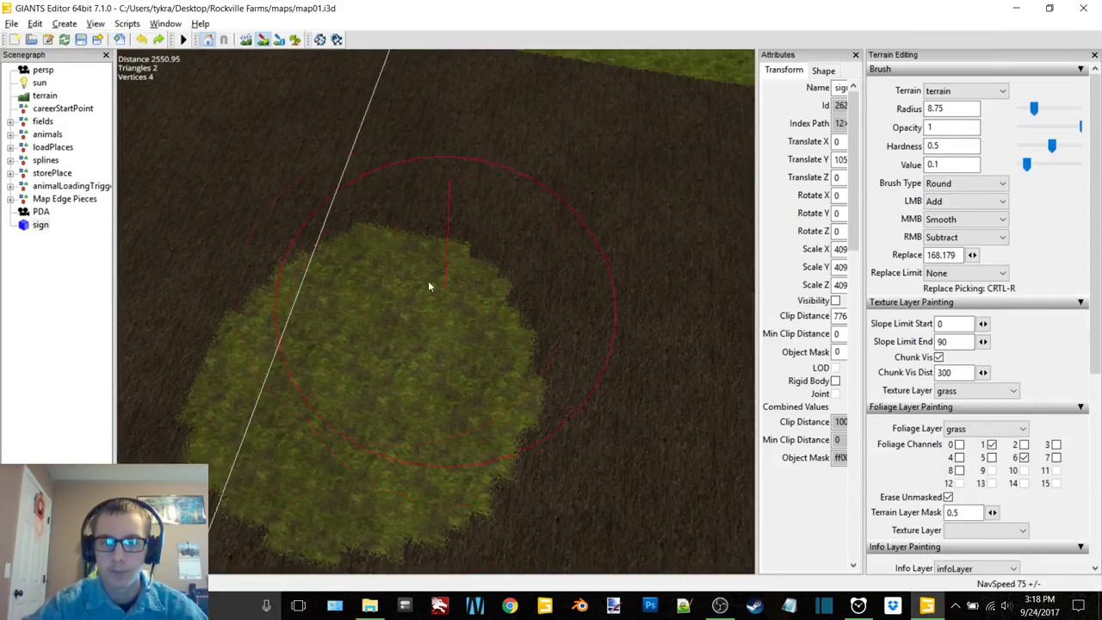
pyautogui.moveTo(483, 304); pyautogui.dragTo(733, 251, button='right')
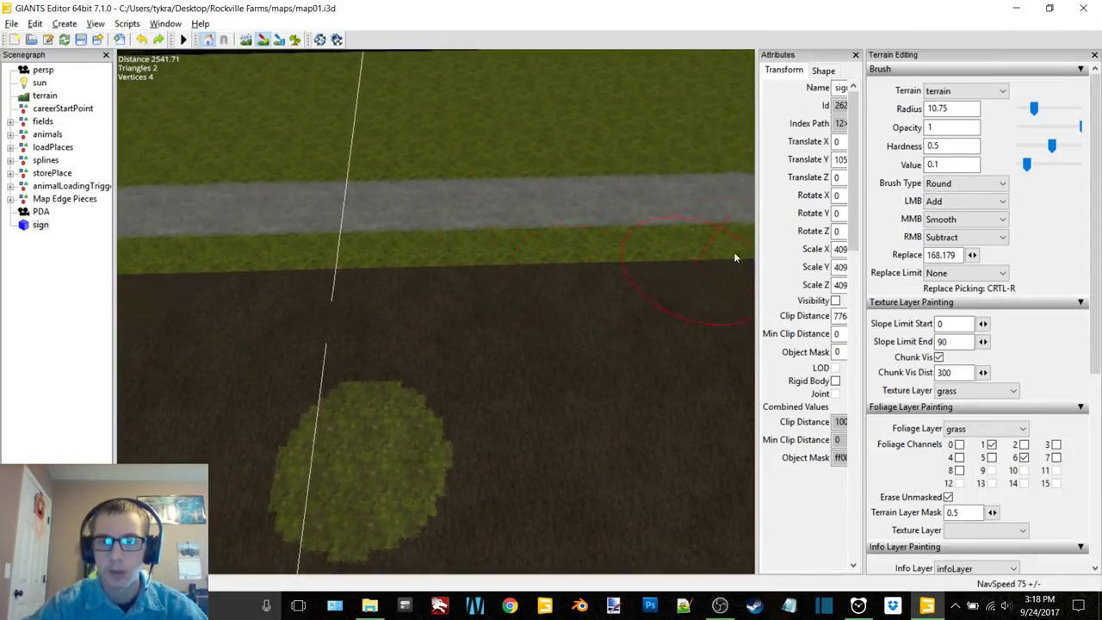
pyautogui.press('d')
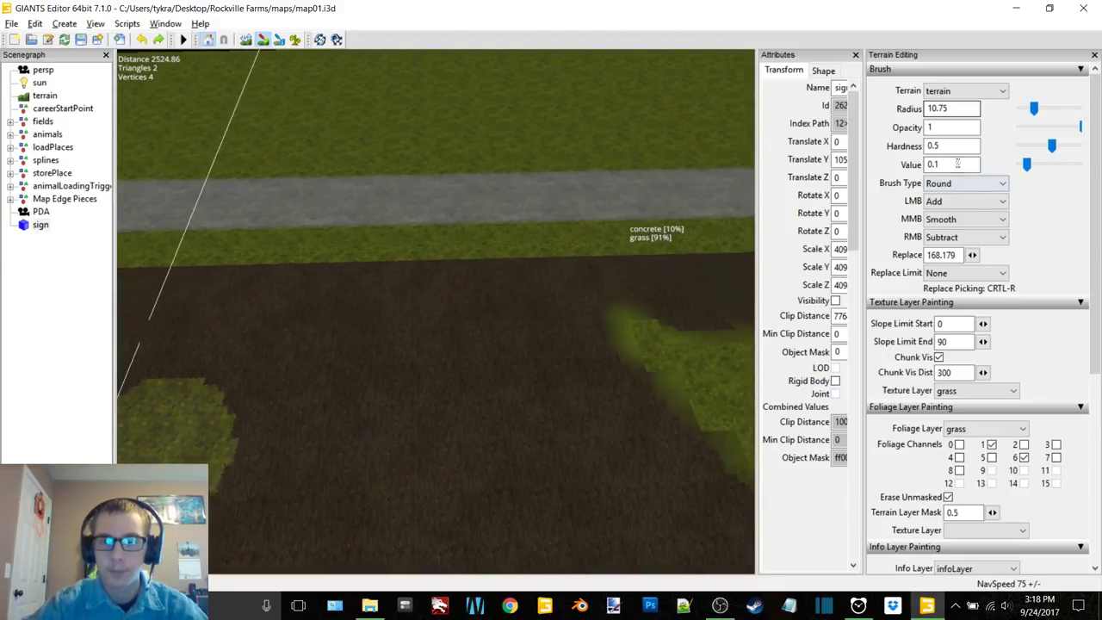
pyautogui.moveTo(961, 108); pyautogui.dragTo(931, 108)
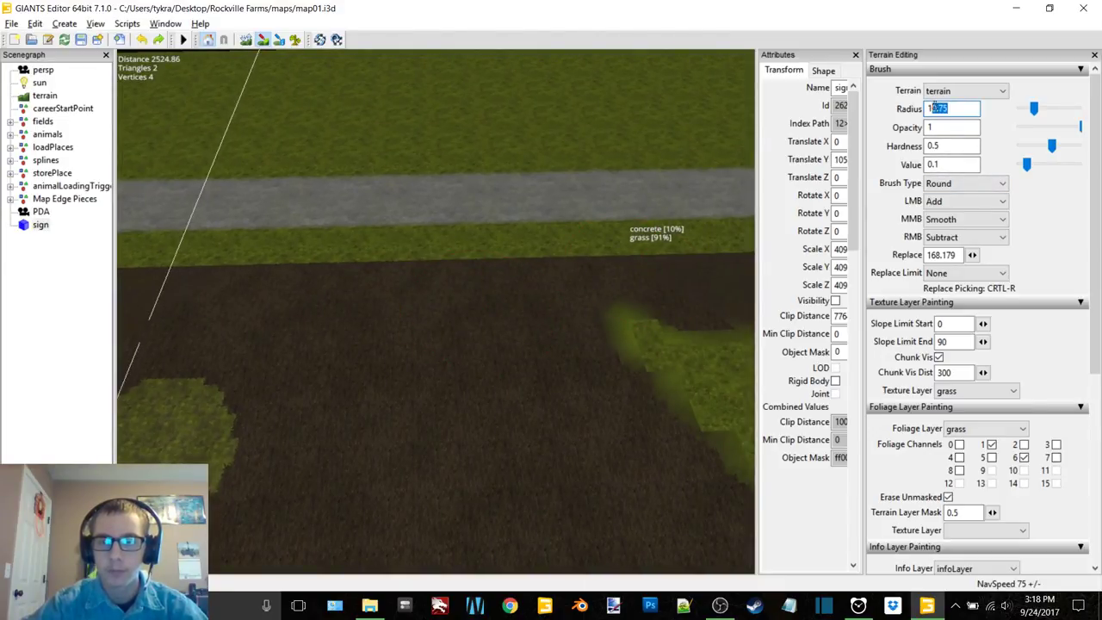
pyautogui.press('BackSpace')
pyautogui.press('BackSpace')
pyautogui.write('8')
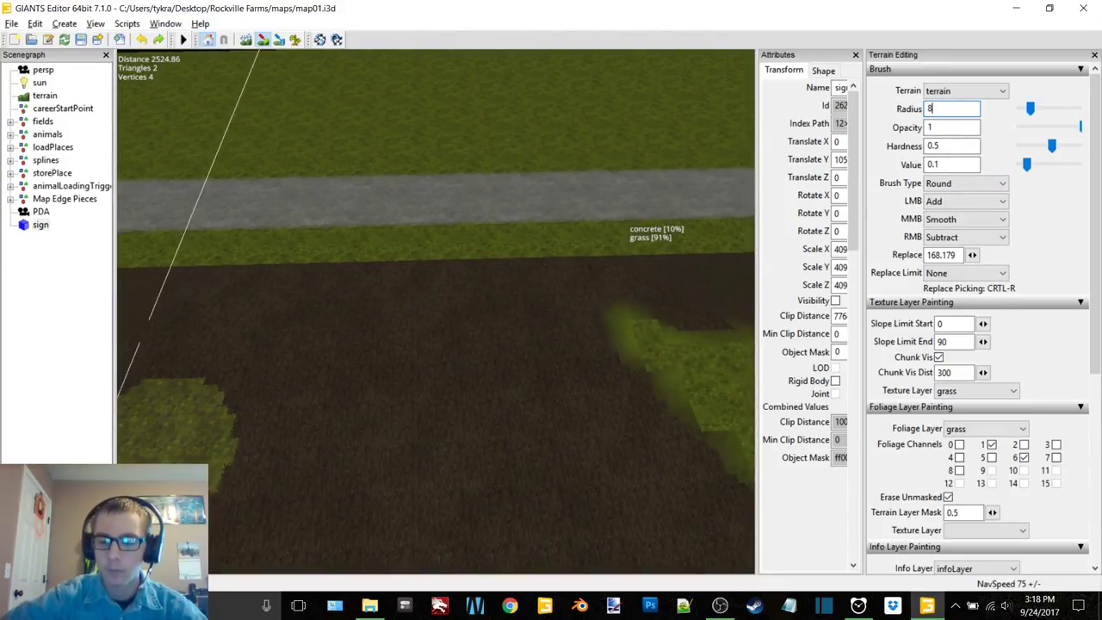
pyautogui.write('w')
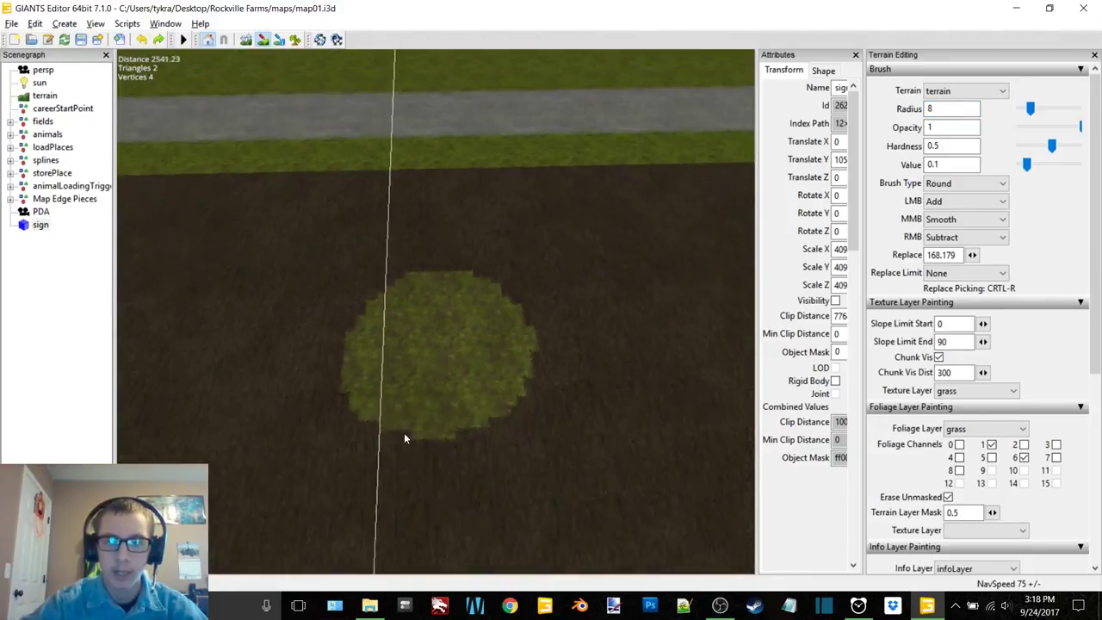
# Step: Switch to foliage painting, try a grass stroke on the green ground beside the dirt field, and erase it
pyautogui.moveTo(404, 432)
pyautogui.mouseDown(button='right')
pyautogui.moveTo(277, 495)
pyautogui.moveTo(431, 422)
pyautogui.moveTo(503, 358)
pyautogui.moveTo(282, 371)
pyautogui.moveTo(330, 406)
pyautogui.moveTo(336, 430)
pyautogui.moveTo(495, 362)
pyautogui.moveTo(548, 305)
pyautogui.moveTo(423, 356)
pyautogui.moveTo(422, 336)
pyautogui.mouseUp(button='right')
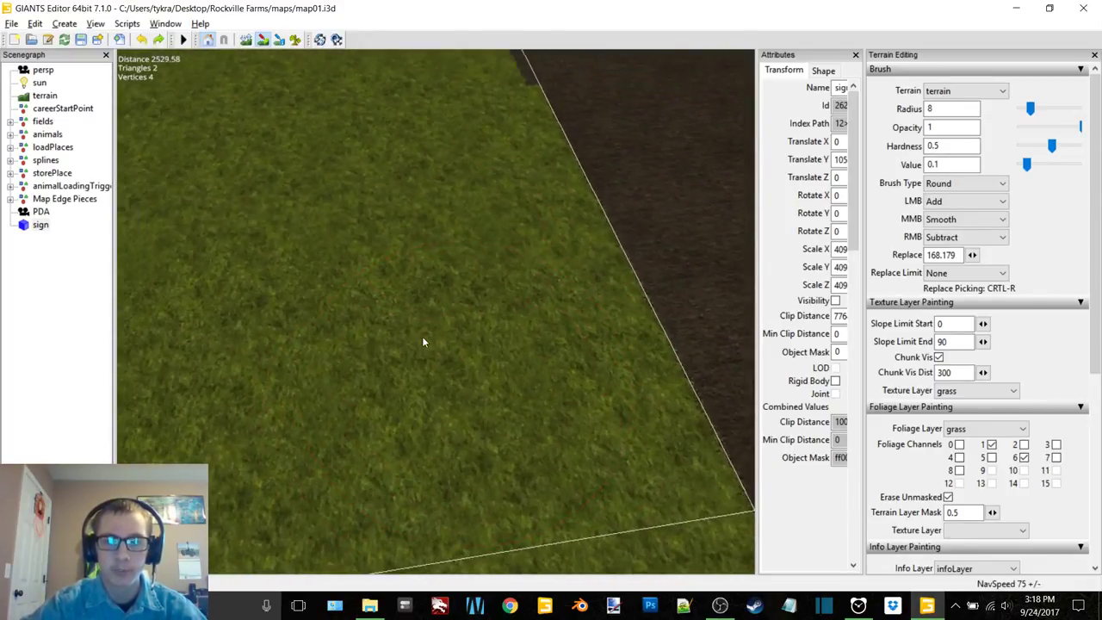
pyautogui.click(296, 40)
pyautogui.moveTo(424, 179)
pyautogui.mouseDown()
pyautogui.moveTo(428, 232)
pyautogui.moveTo(418, 256)
pyautogui.mouseUp()
pyautogui.moveTo(417, 256)
pyautogui.mouseDown(button='right')
pyautogui.moveTo(488, 310)
pyautogui.moveTo(445, 392)
pyautogui.moveTo(326, 482)
pyautogui.moveTo(217, 541)
pyautogui.moveTo(520, 304)
pyautogui.moveTo(491, 289)
pyautogui.mouseUp(button='right')
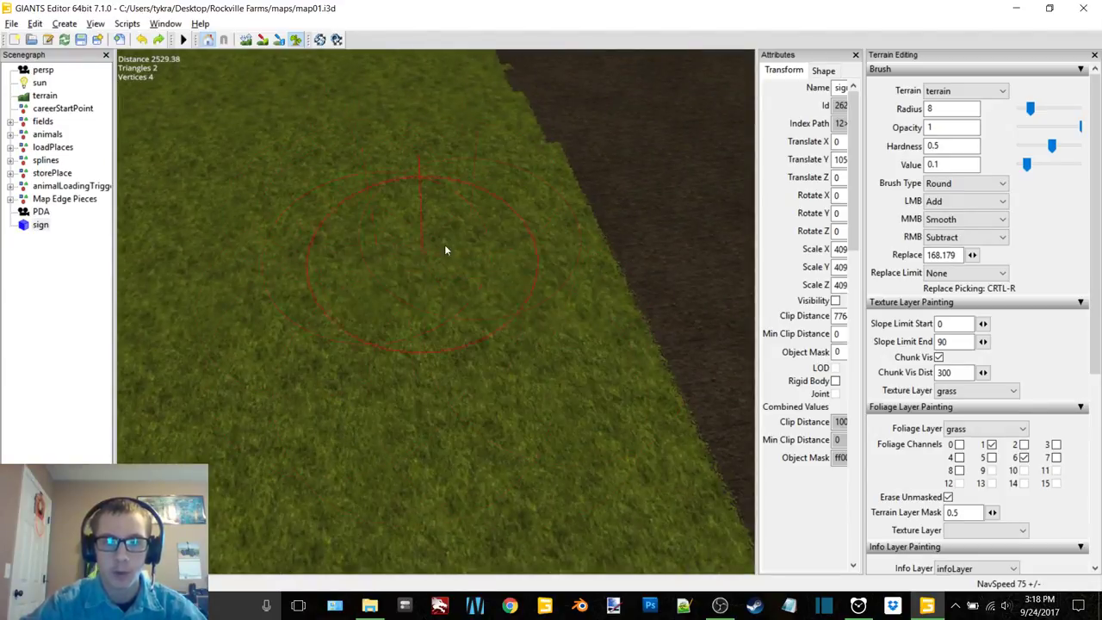
pyautogui.moveTo(448, 246)
pyautogui.mouseDown(button='right')
pyautogui.moveTo(480, 288)
pyautogui.moveTo(360, 355)
pyautogui.moveTo(412, 382)
pyautogui.moveTo(310, 407)
pyautogui.moveTo(512, 349)
pyautogui.moveTo(681, 319)
pyautogui.moveTo(578, 310)
pyautogui.moveTo(580, 206)
pyautogui.moveTo(350, 531)
pyautogui.moveTo(530, 202)
pyautogui.moveTo(382, 393)
pyautogui.moveTo(372, 468)
pyautogui.moveTo(359, 414)
pyautogui.moveTo(484, 342)
pyautogui.moveTo(551, 233)
pyautogui.moveTo(391, 393)
pyautogui.moveTo(352, 411)
pyautogui.moveTo(459, 212)
pyautogui.moveTo(554, 304)
pyautogui.moveTo(473, 382)
pyautogui.moveTo(463, 355)
pyautogui.moveTo(479, 340)
pyautogui.moveTo(438, 323)
pyautogui.moveTo(226, 149)
pyautogui.moveTo(494, 333)
pyautogui.moveTo(448, 339)
pyautogui.moveTo(252, 57)
pyautogui.mouseUp(button='right')
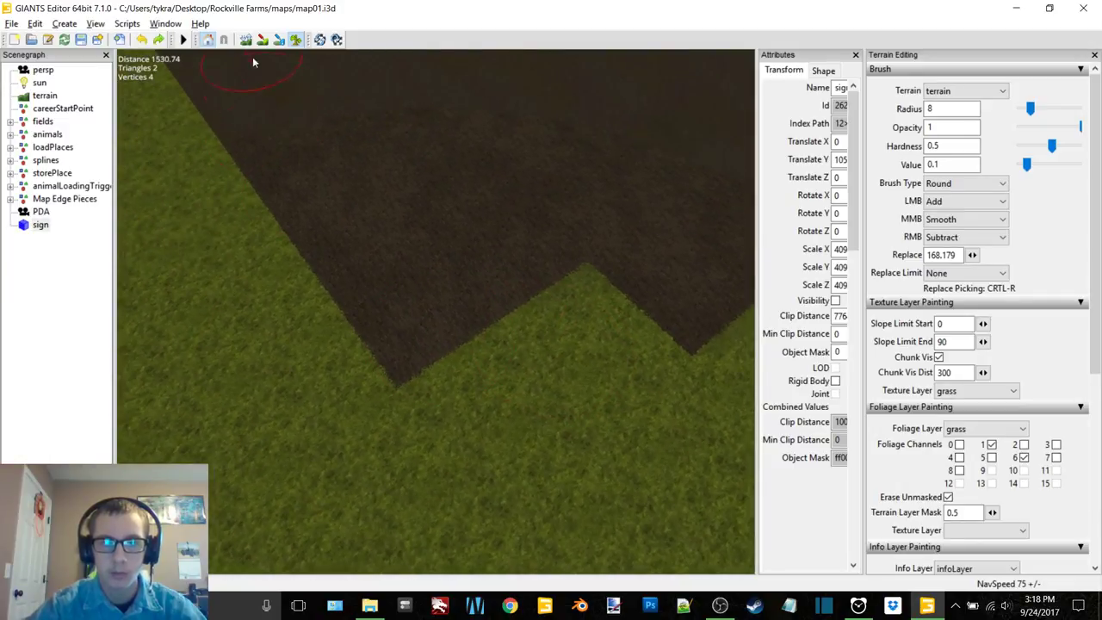
# Step: Erase a block of terrainDetail foliage from the dirt field's corner using a square brush with radius 10
pyautogui.click(836, 301)
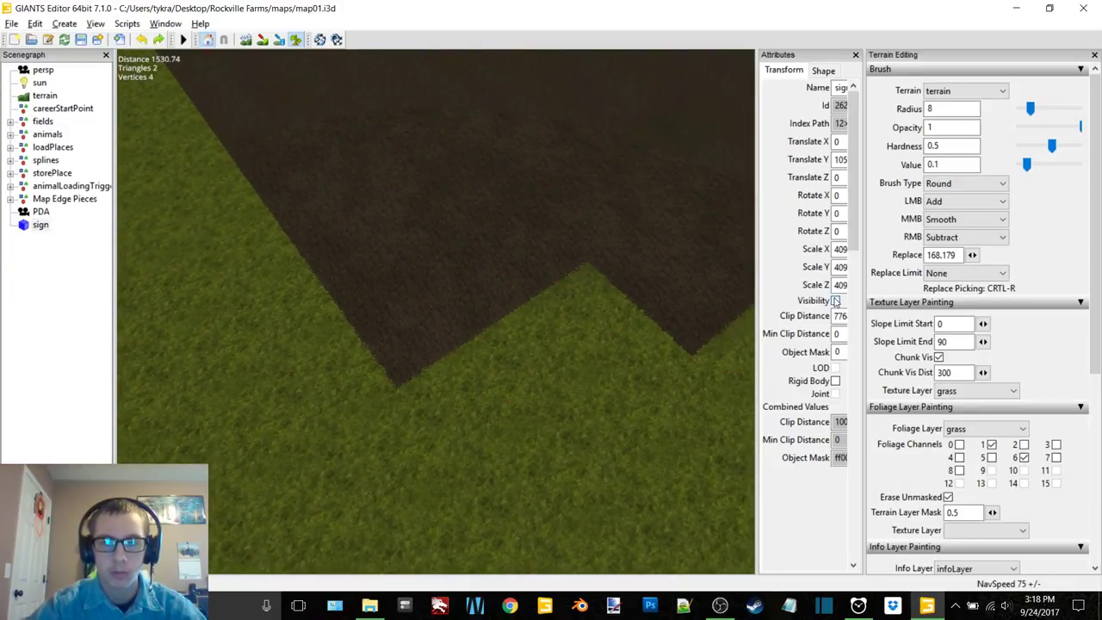
pyautogui.moveTo(748, 340)
pyautogui.mouseDown(button='right')
pyautogui.moveTo(548, 405)
pyautogui.moveTo(606, 384)
pyautogui.moveTo(590, 359)
pyautogui.mouseUp(button='right')
pyautogui.press('space')
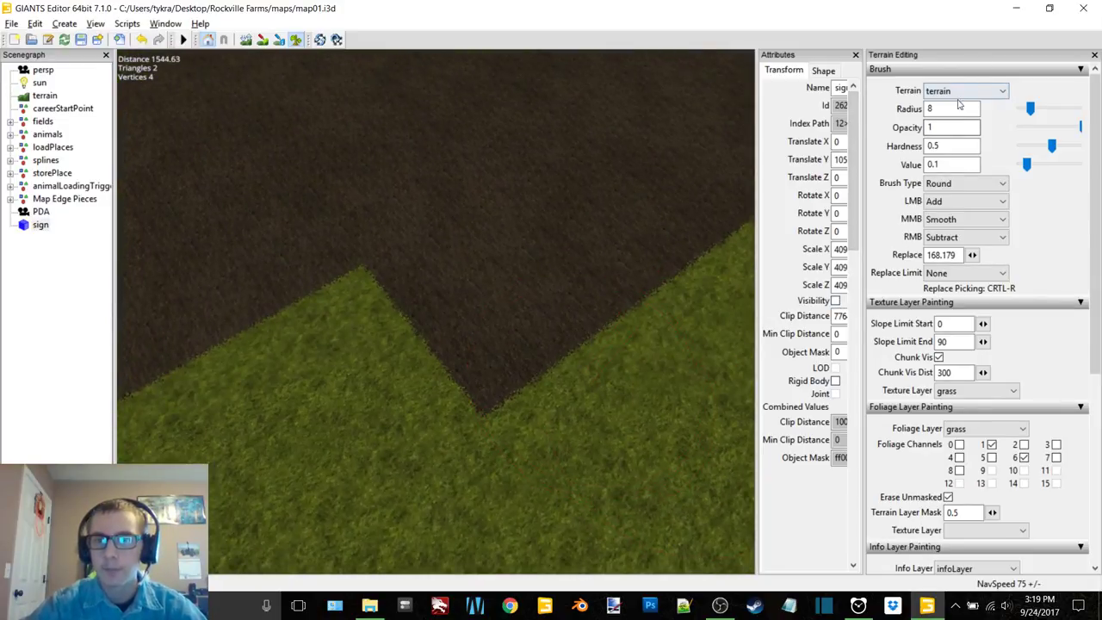
pyautogui.moveTo(951, 109); pyautogui.dragTo(913, 118)
pyautogui.write('10')
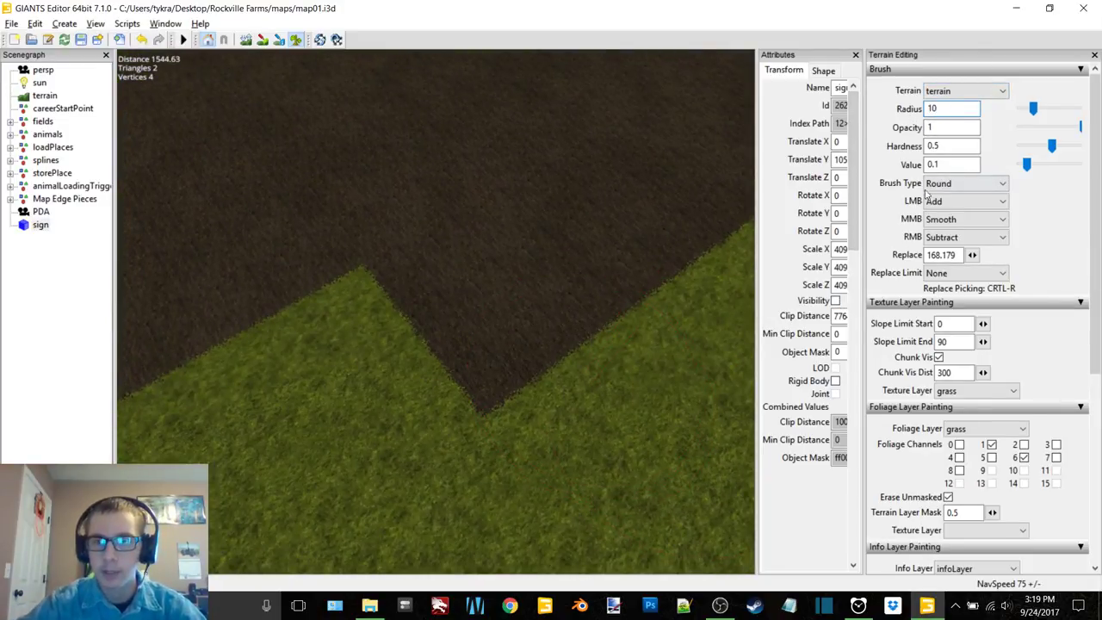
pyautogui.click(939, 184)
pyautogui.click(939, 209)
pyautogui.click(982, 429)
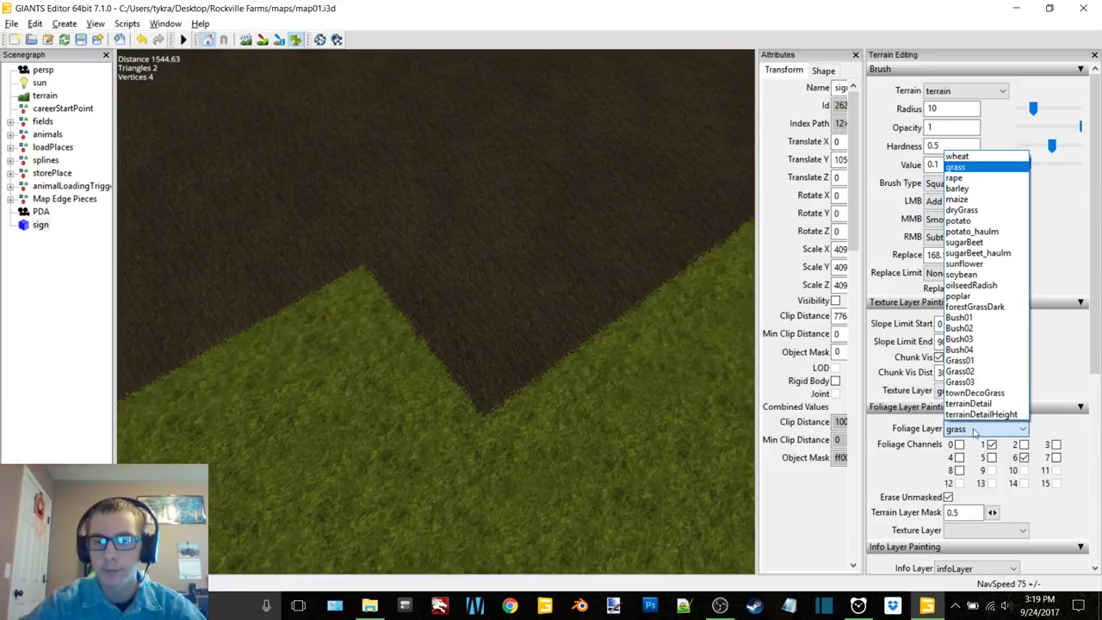
pyautogui.click(991, 403)
pyautogui.moveTo(585, 345)
pyautogui.mouseDown(button='right')
pyautogui.moveTo(586, 325)
pyautogui.moveTo(356, 352)
pyautogui.moveTo(381, 347)
pyautogui.moveTo(438, 255)
pyautogui.mouseUp(button='right')
pyautogui.click(470, 229)
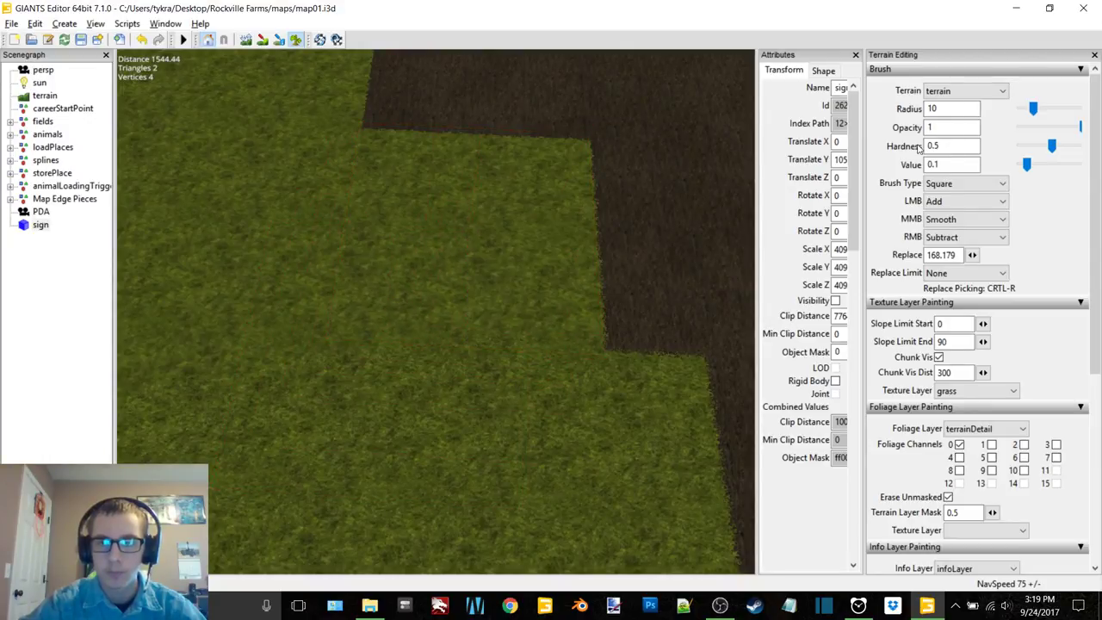
# Step: Set the brush radius to 5 and erase a smaller square of terrainDetail beside the notch to step the corner
pyautogui.doubleClick(947, 108)
pyautogui.write('5')
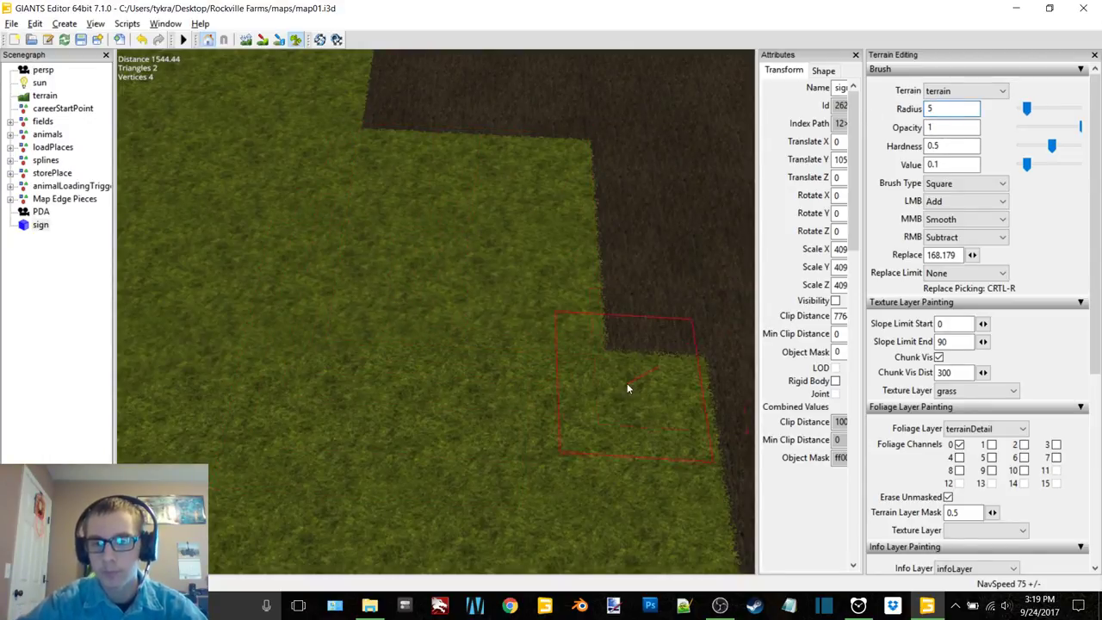
pyautogui.moveTo(627, 383); pyautogui.dragTo(585, 360, button='right')
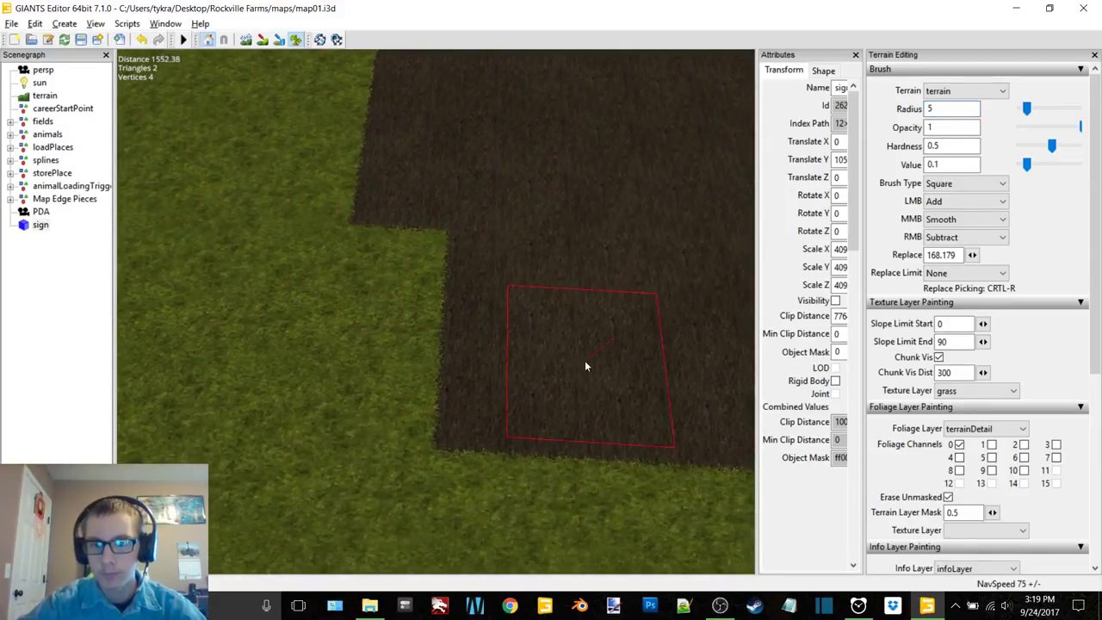
pyautogui.click(517, 380)
# Step: Switch to a round brush with radius 18 and try it over the stepped field corner
pyautogui.doubleClick(948, 108)
pyautogui.write('18')
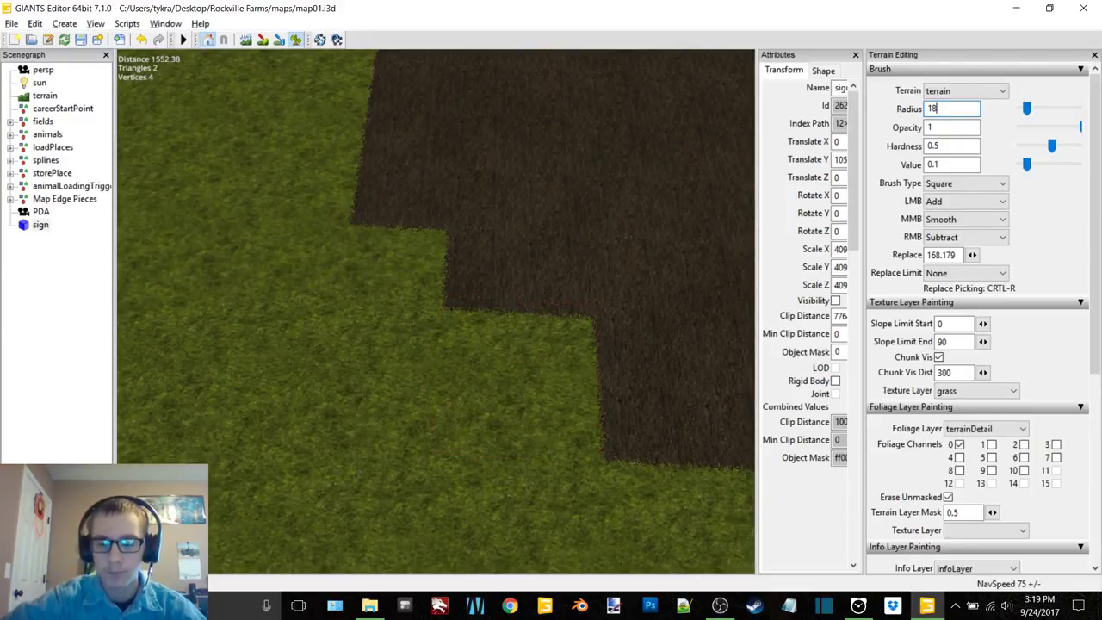
pyautogui.press('Return')
pyautogui.click(964, 182)
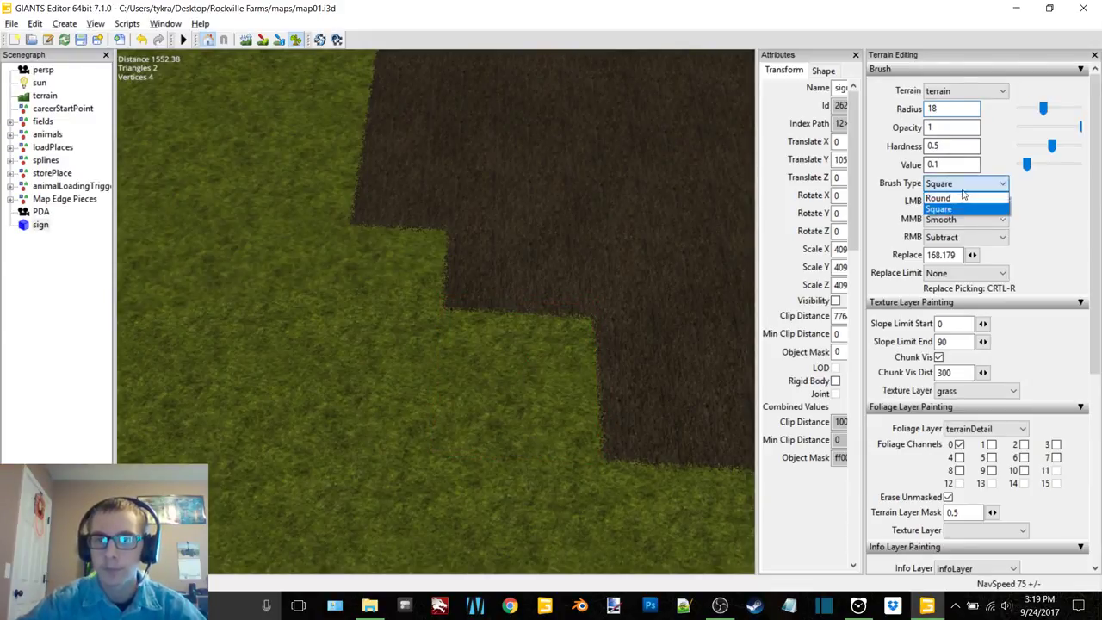
pyautogui.click(947, 195)
pyautogui.moveTo(668, 261)
pyautogui.mouseDown(button='right')
pyautogui.moveTo(588, 287)
pyautogui.moveTo(505, 164)
pyautogui.mouseUp(button='right')
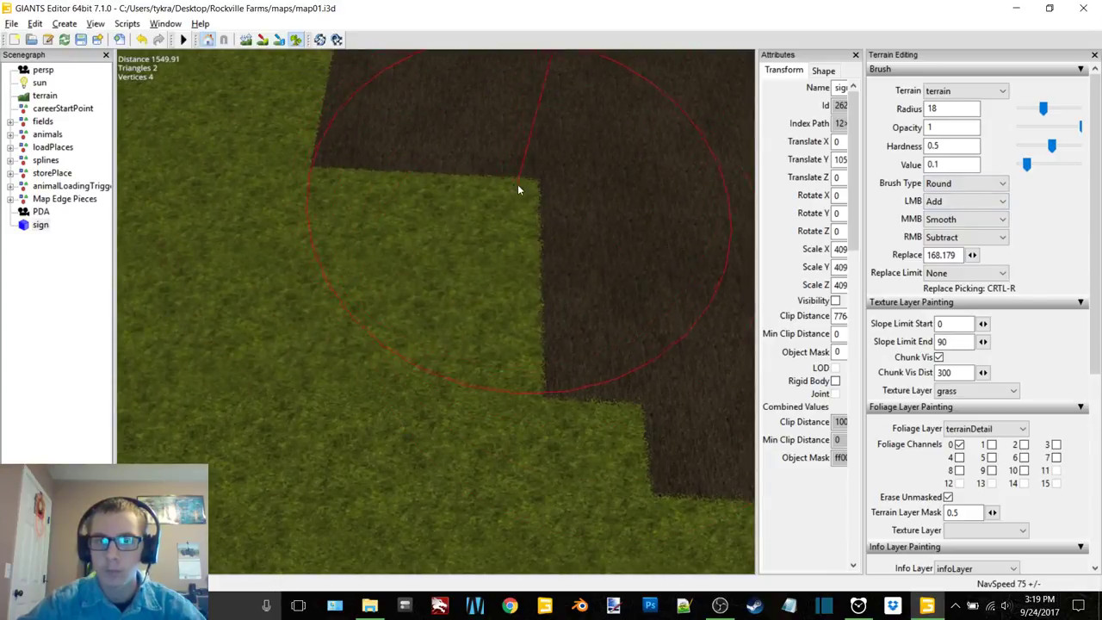
pyautogui.moveTo(517, 182); pyautogui.dragTo(476, 188)
pyautogui.moveTo(476, 188); pyautogui.dragTo(539, 228, button='right')
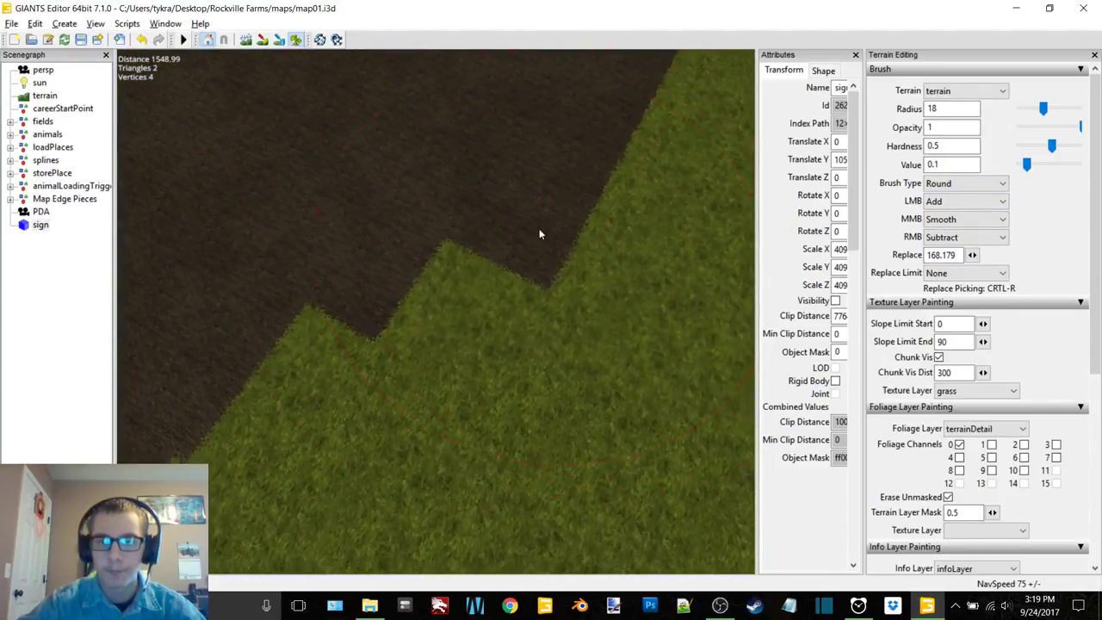
# Step: Set the brush radius to 10 and paint terrainDetail over the stepped corner to round it off
pyautogui.doubleClick(932, 109)
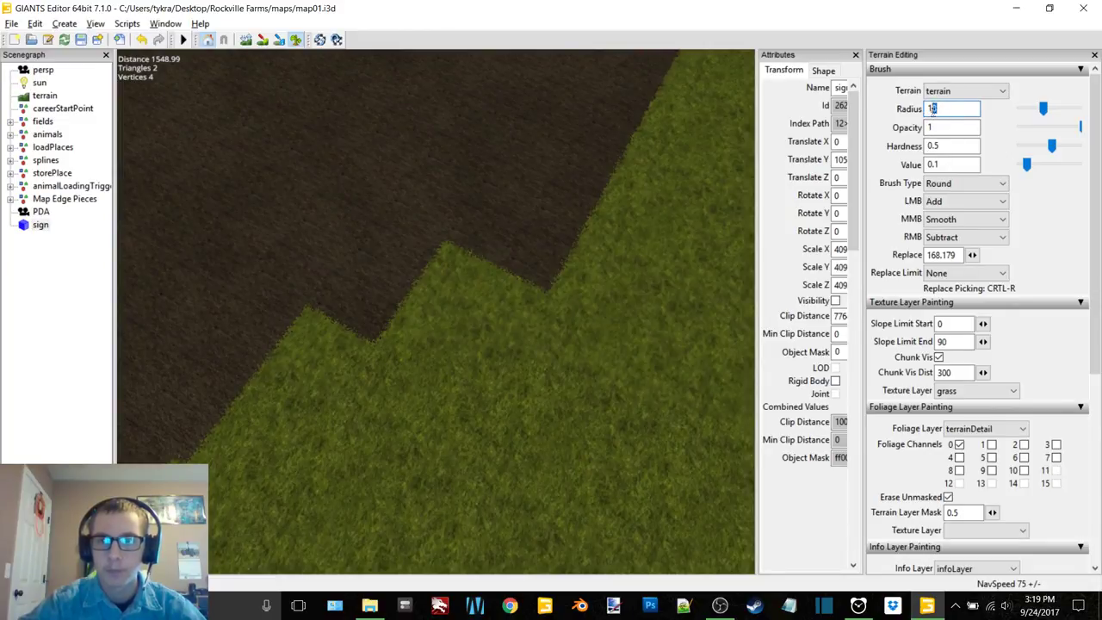
pyautogui.write('10')
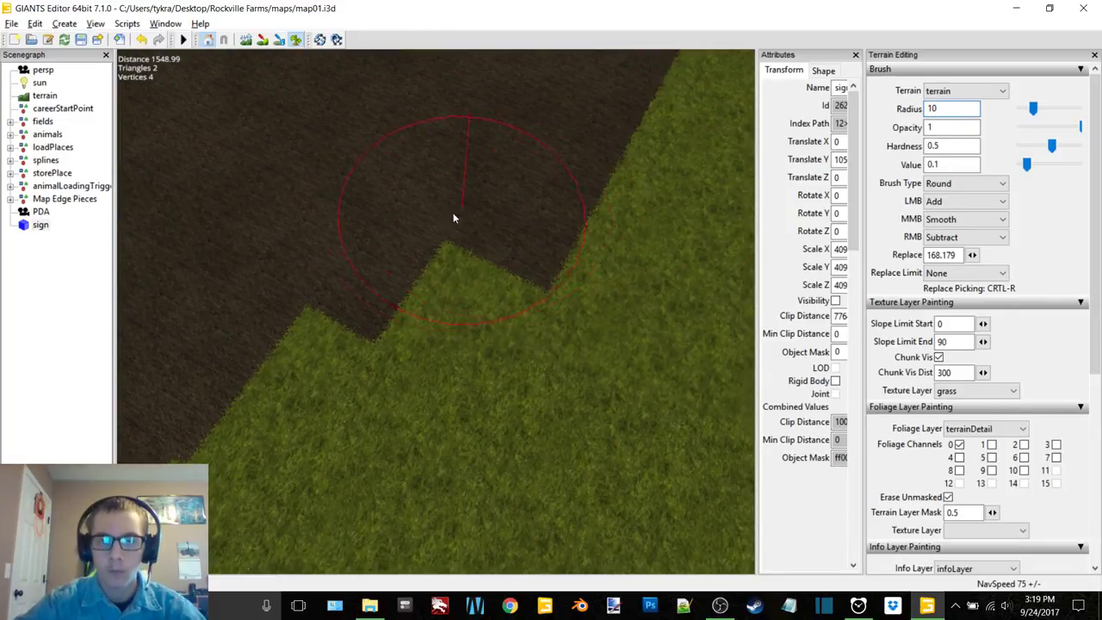
pyautogui.click(434, 223)
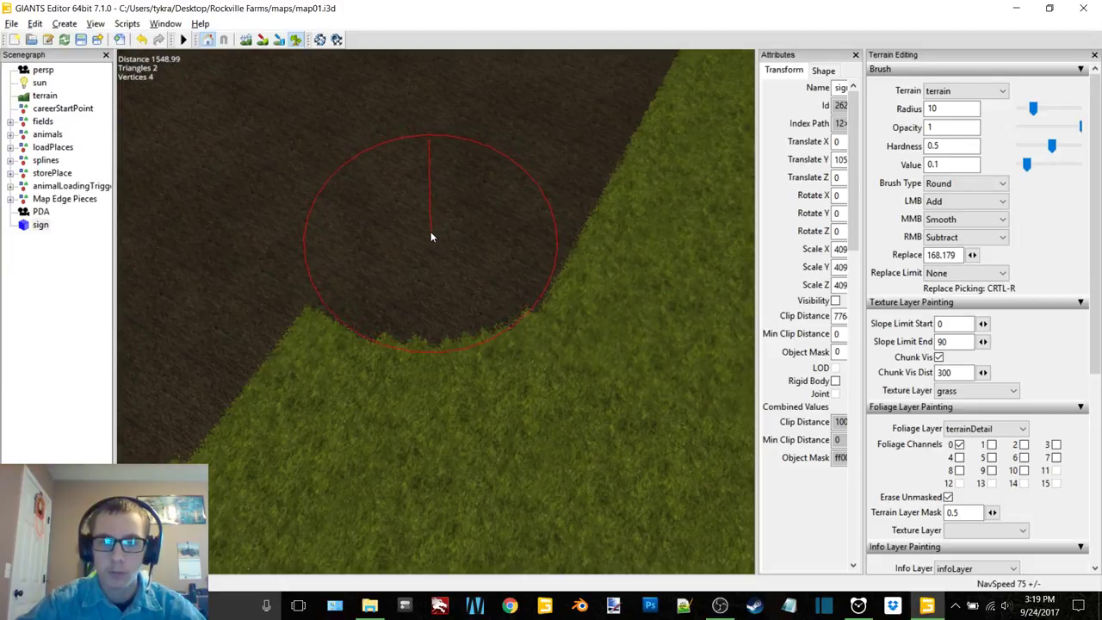
pyautogui.click(430, 232)
pyautogui.click(425, 233)
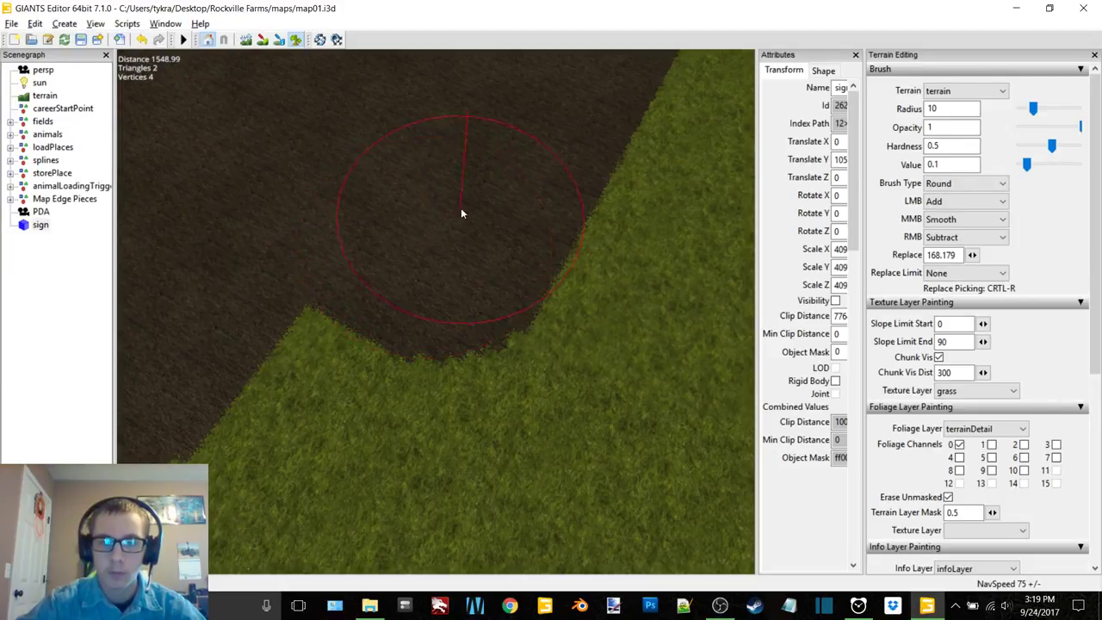
# Step: Switch to the square brush and erase a block of terrainDetail from the next corner of the dirt field
pyautogui.moveTo(461, 208)
pyautogui.mouseDown(button='right')
pyautogui.moveTo(390, 246)
pyautogui.moveTo(326, 201)
pyautogui.moveTo(343, 295)
pyautogui.moveTo(505, 293)
pyautogui.moveTo(555, 351)
pyautogui.moveTo(514, 336)
pyautogui.moveTo(506, 353)
pyautogui.mouseUp(button='right')
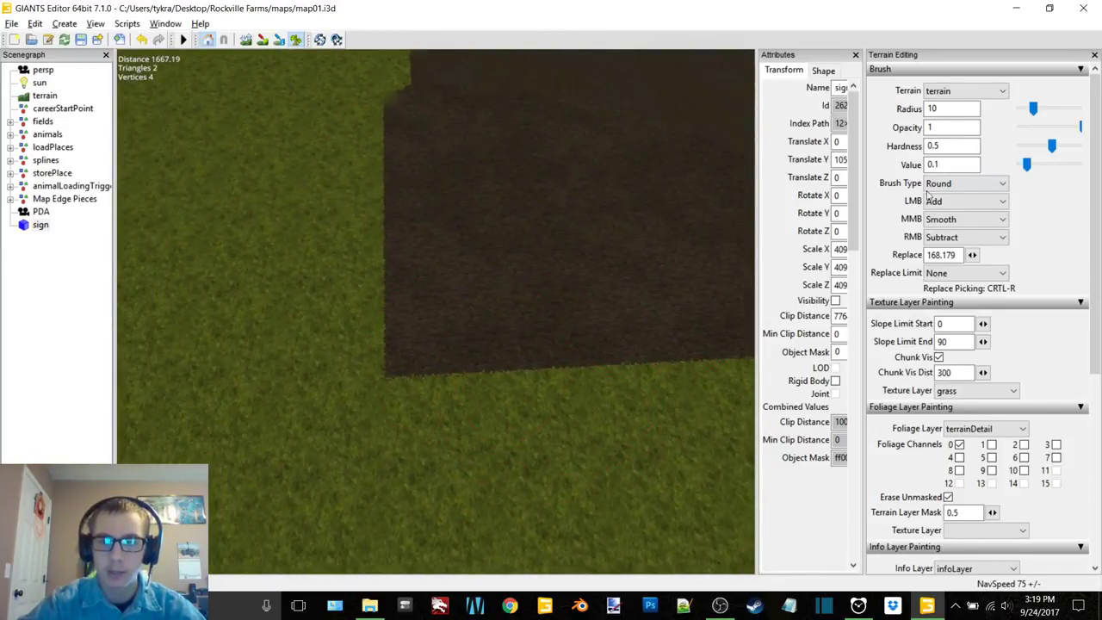
pyautogui.click(948, 184)
pyautogui.click(939, 203)
pyautogui.click(475, 287)
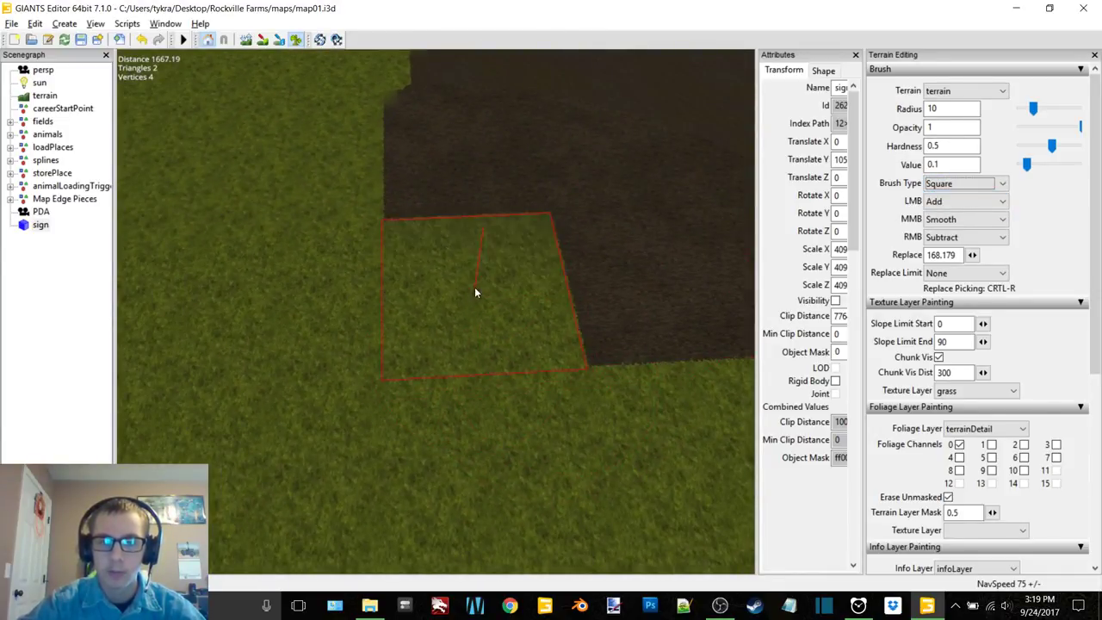
pyautogui.moveTo(475, 287)
pyautogui.mouseDown(button='right')
pyautogui.moveTo(461, 393)
pyautogui.moveTo(470, 516)
pyautogui.moveTo(428, 397)
pyautogui.moveTo(494, 318)
pyautogui.mouseUp(button='right')
pyautogui.click(500, 286)
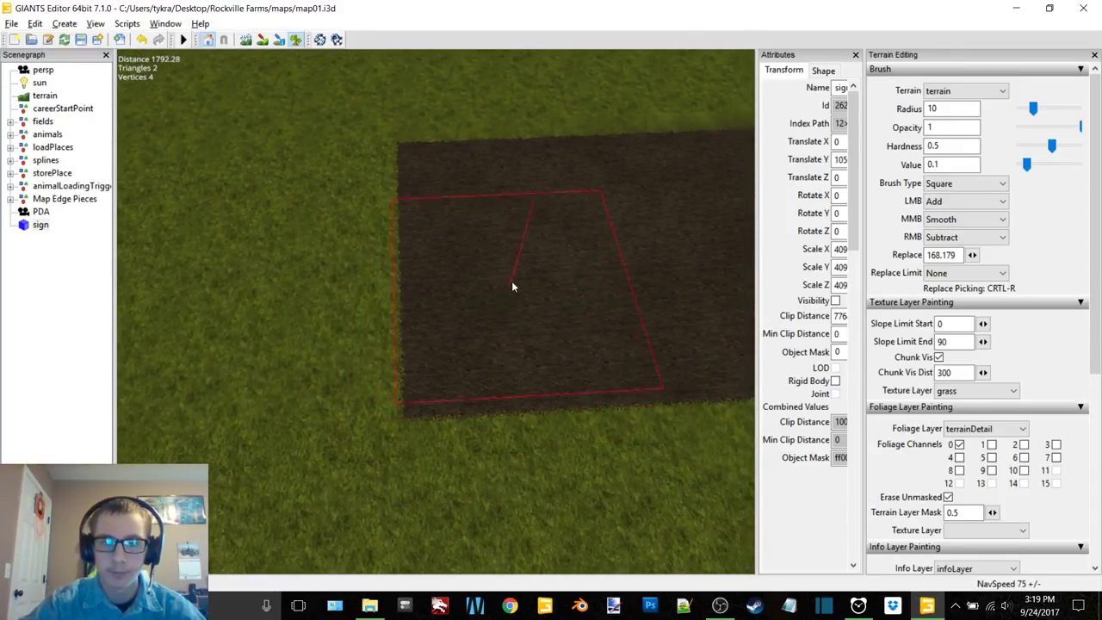
# Step: Set the brush radius to 6 and erase both corners at the narrow end of the dirt field
pyautogui.moveTo(511, 280); pyautogui.dragTo(485, 303, button='right')
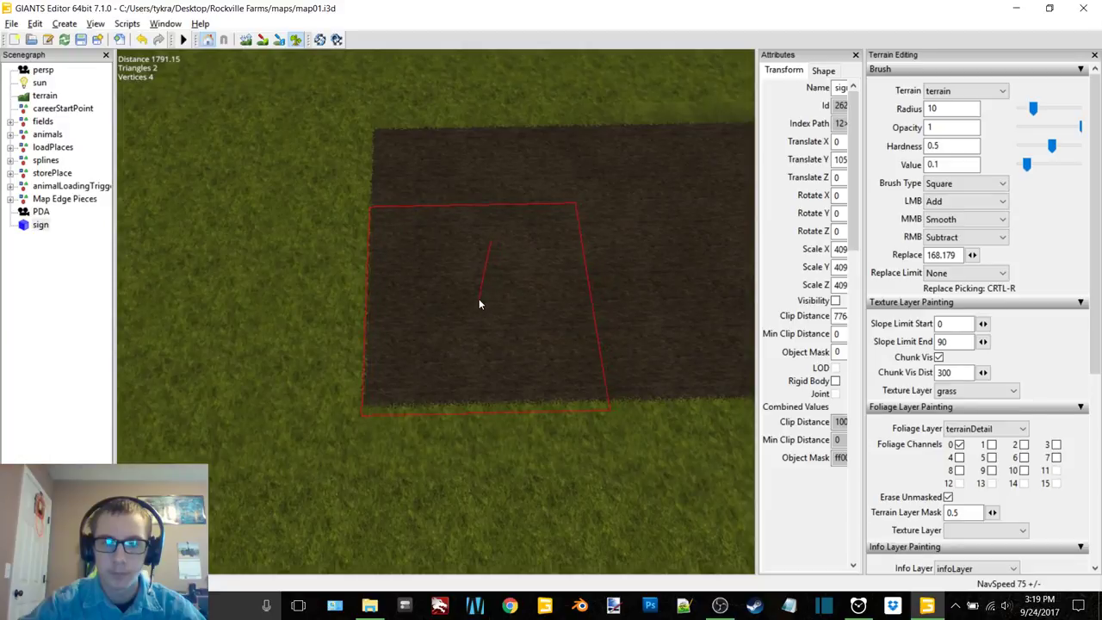
pyautogui.moveTo(948, 108); pyautogui.dragTo(911, 119)
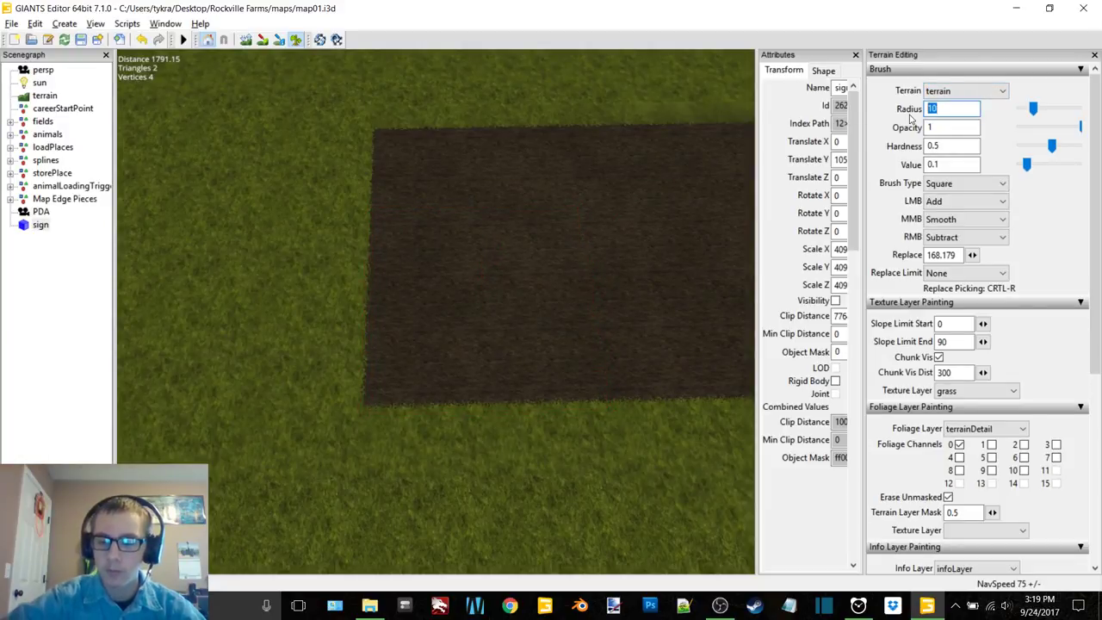
pyautogui.write('6')
pyautogui.press('Return')
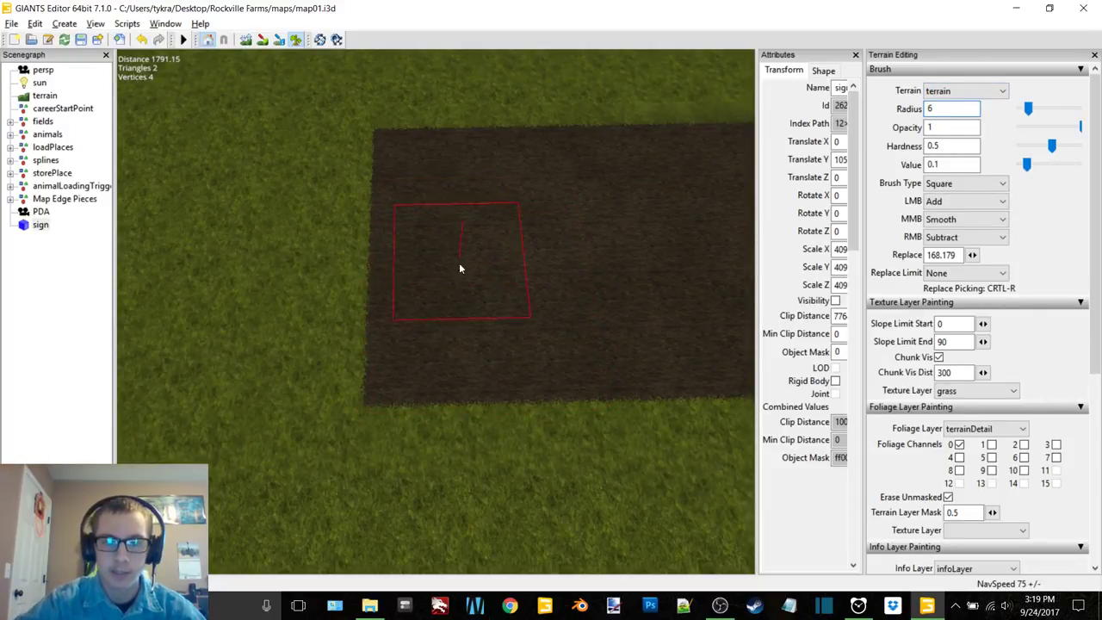
pyautogui.click(433, 340)
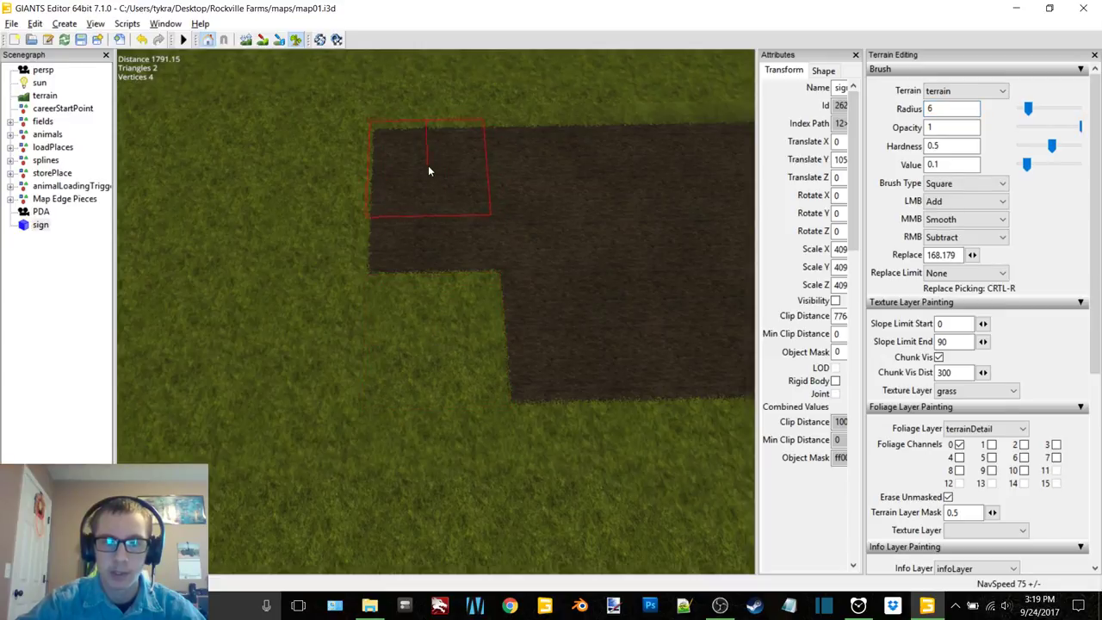
pyautogui.click(429, 175)
# Step: Paint terrainDetail over the notched field end with a round brush of radius 15 to form a rounded end
pyautogui.moveTo(470, 223); pyautogui.dragTo(579, 230, button='right')
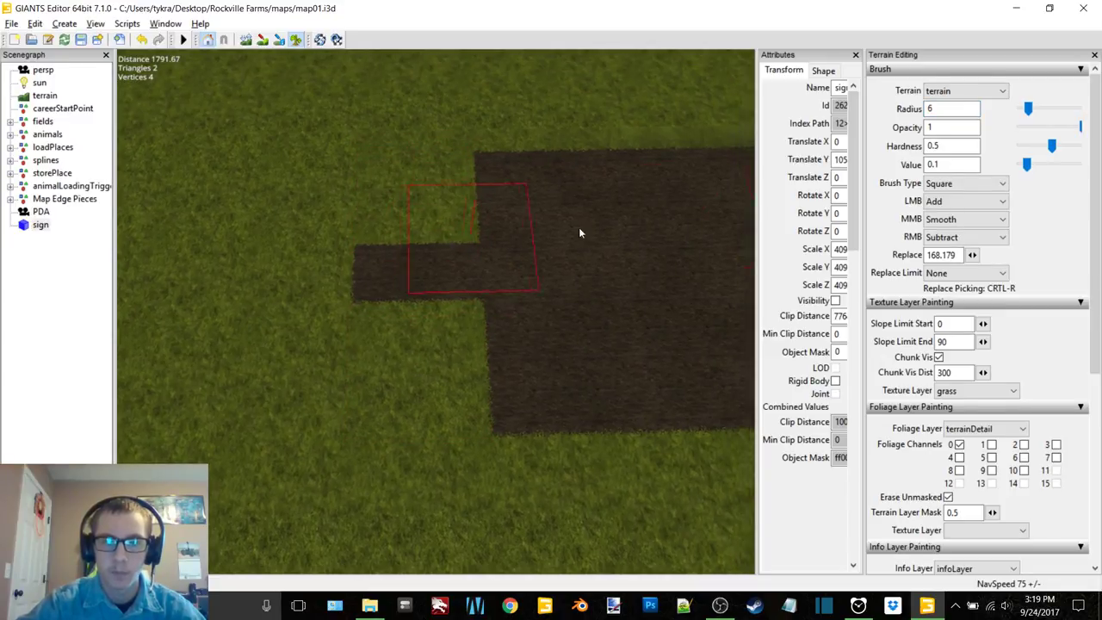
pyautogui.doubleClick(930, 109)
pyautogui.write('20')
pyautogui.press('Return')
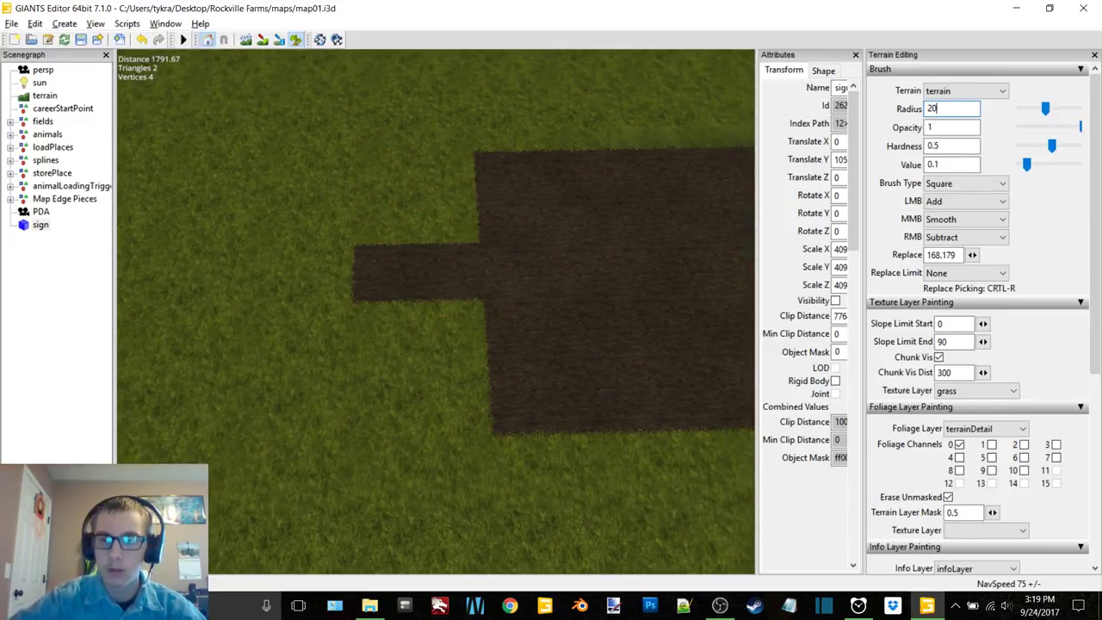
pyautogui.click(972, 183)
pyautogui.click(956, 209)
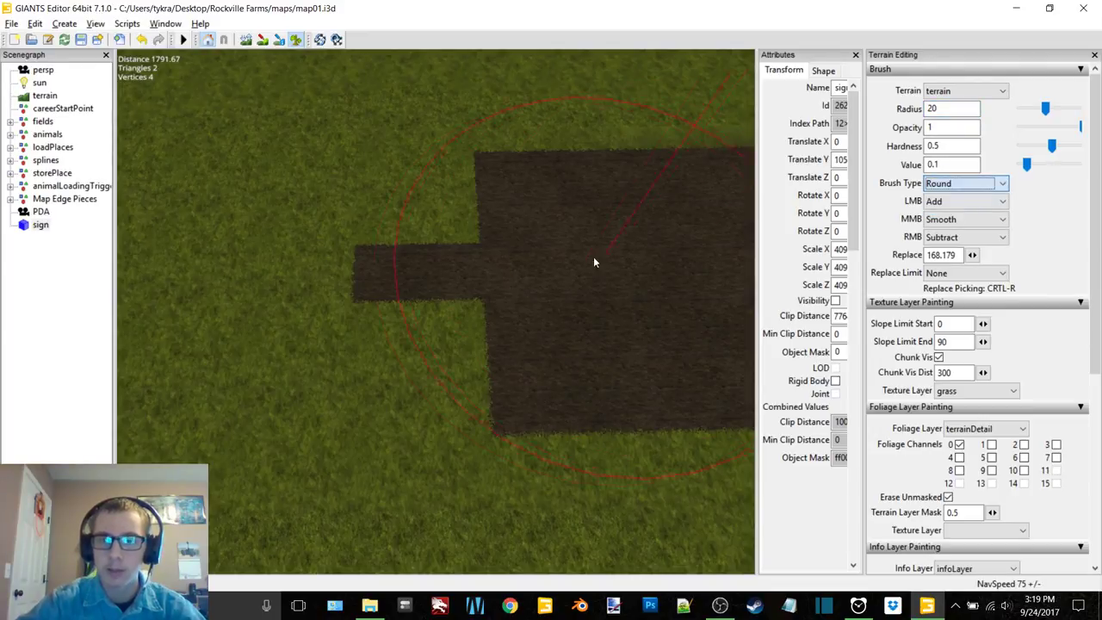
pyautogui.doubleClick(934, 108)
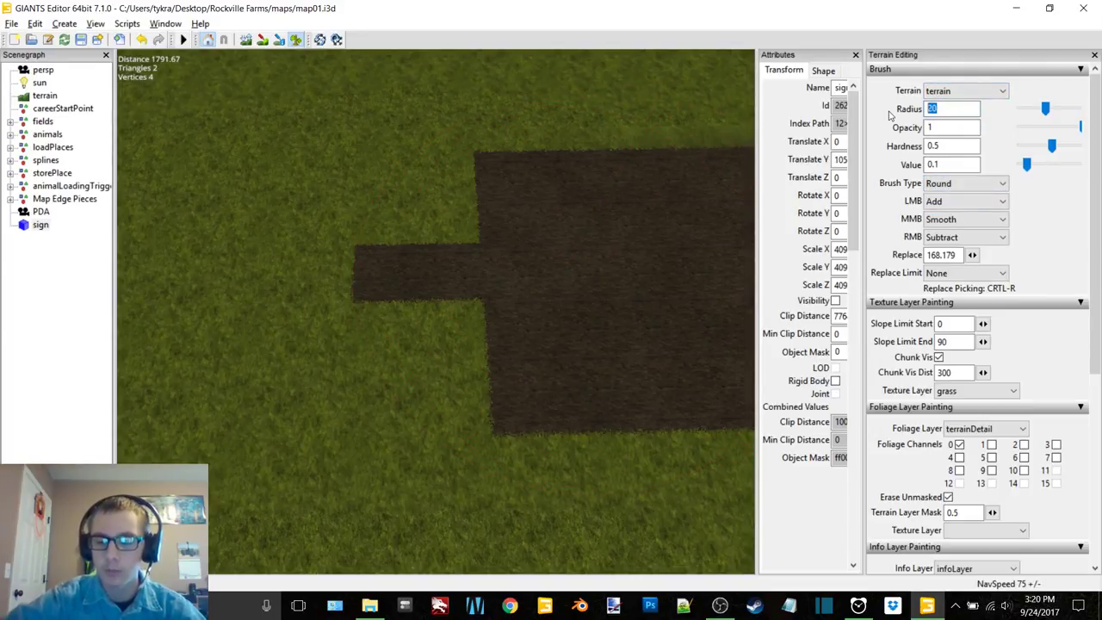
pyautogui.write('15')
pyautogui.press('Return')
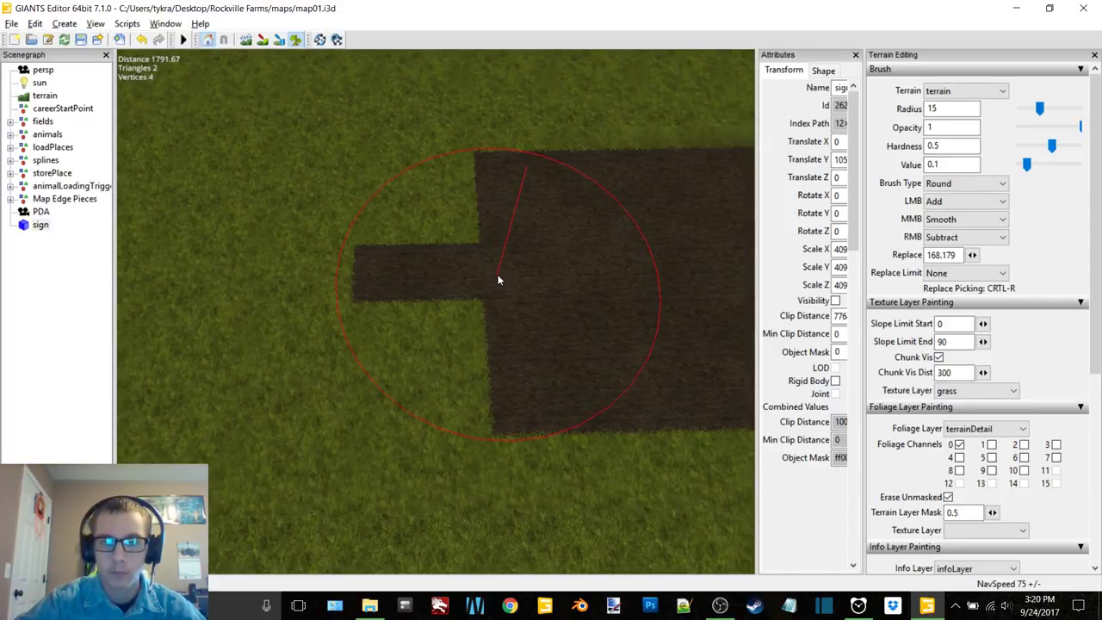
pyautogui.click(498, 279)
# Step: Switch to the square brush and erase the stray terrainDetail strip along the edge beside the rounded end
pyautogui.moveTo(460, 285); pyautogui.dragTo(379, 297, button='right')
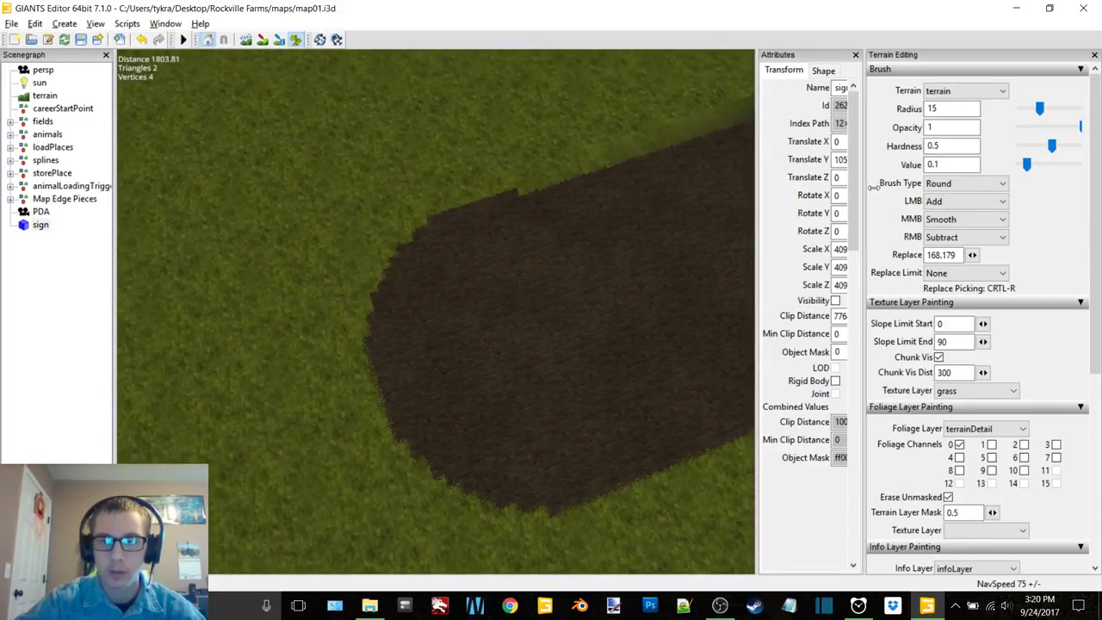
pyautogui.click(962, 185)
pyautogui.click(943, 195)
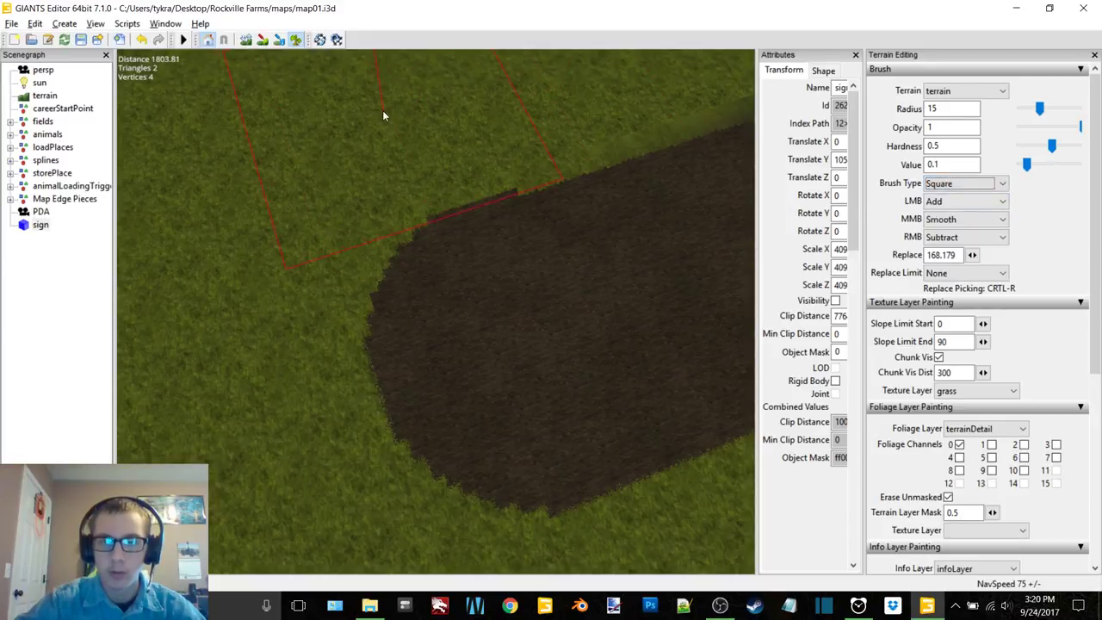
pyautogui.moveTo(386, 119)
pyautogui.mouseDown()
pyautogui.moveTo(430, 147)
pyautogui.moveTo(394, 196)
pyautogui.moveTo(563, 168)
pyautogui.moveTo(504, 184)
pyautogui.moveTo(465, 218)
pyautogui.mouseUp()
# Step: Set the brush radius to 10 and erase a square block of terrainDetail from another corner of the field
pyautogui.scroll(-5, 464, 218)
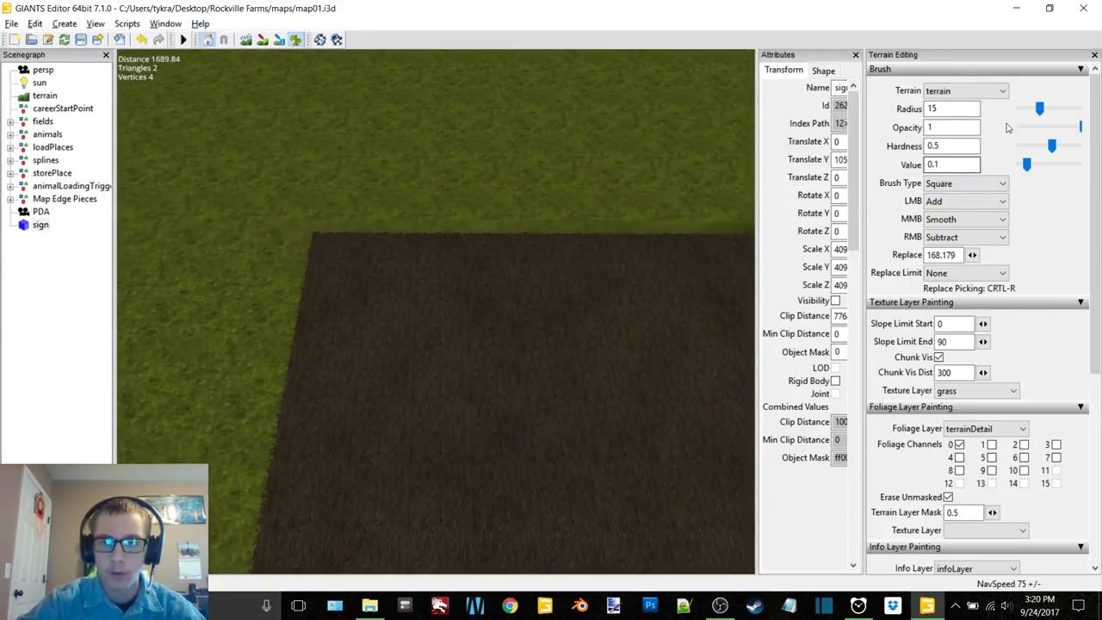
pyautogui.doubleClick(947, 108)
pyautogui.write('10')
pyautogui.press('Return')
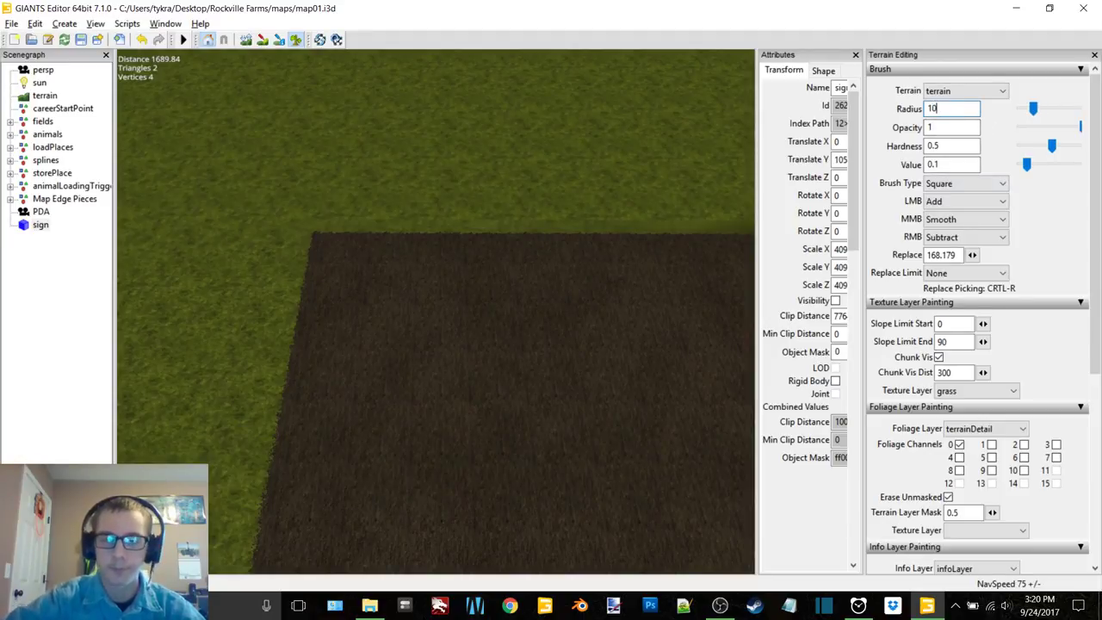
pyautogui.scroll(3, 447, 320)
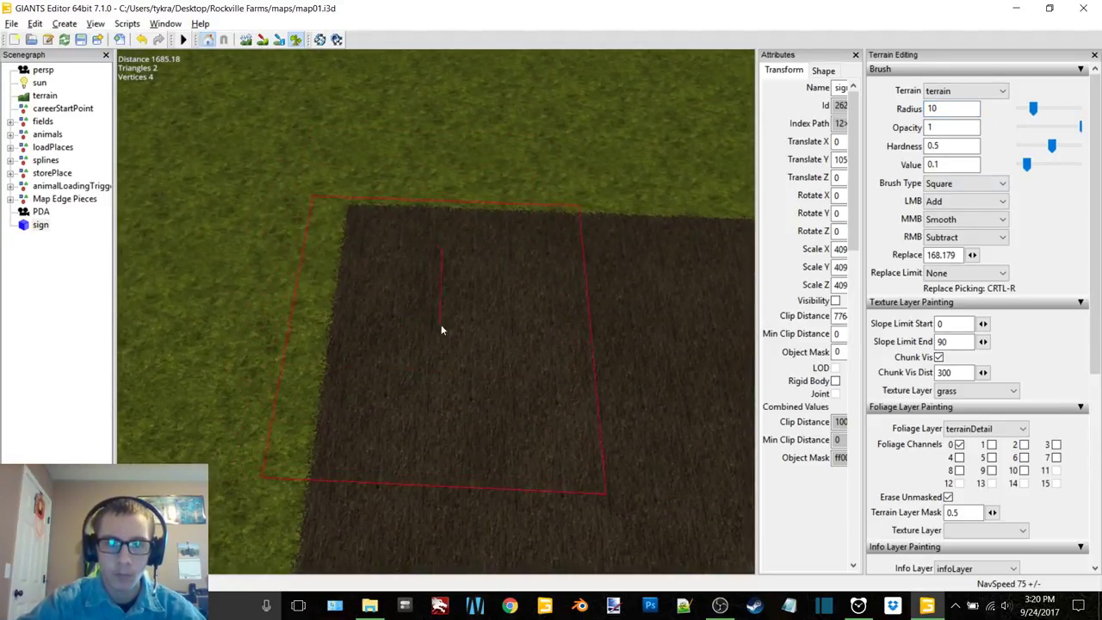
pyautogui.click(478, 333)
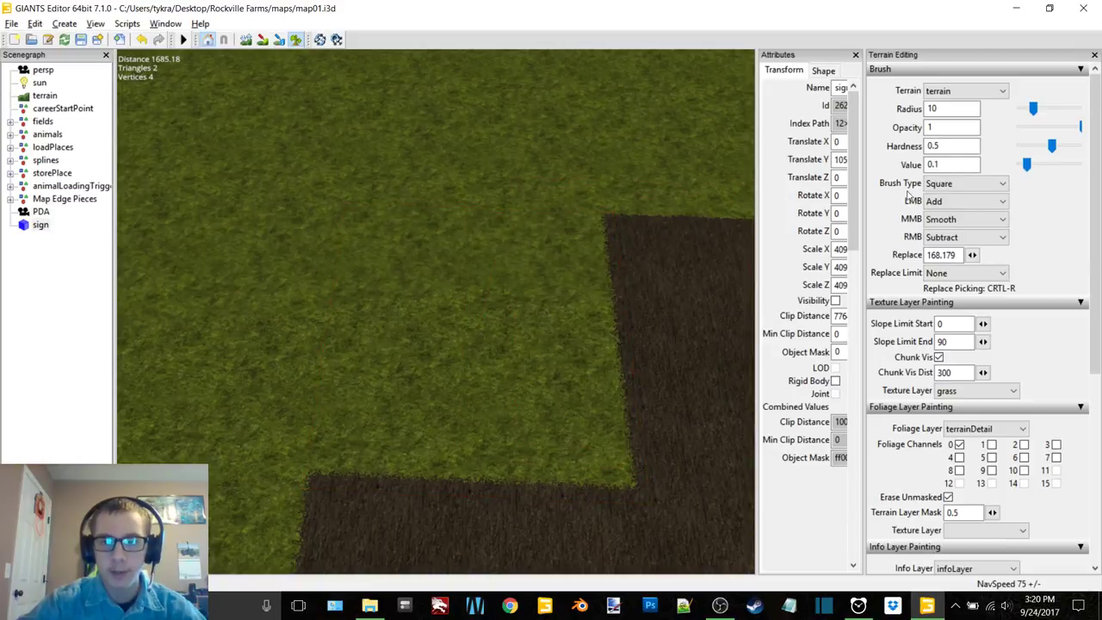
# Step: Paint terrainDetail over the notched field corner with a round brush of radius 18 to round it off
pyautogui.click(956, 184)
pyautogui.click(943, 198)
pyautogui.doubleClick(946, 109)
pyautogui.write('18')
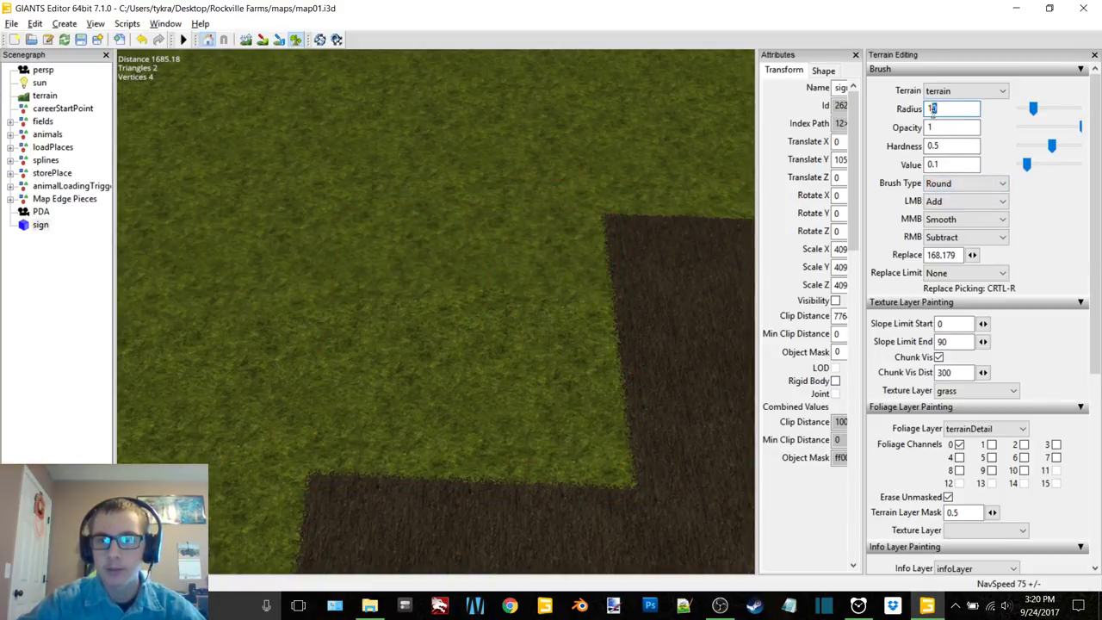
pyautogui.press('Return')
pyautogui.moveTo(443, 455)
pyautogui.mouseDown(button='right')
pyautogui.moveTo(485, 406)
pyautogui.moveTo(744, 364)
pyautogui.moveTo(494, 390)
pyautogui.moveTo(504, 400)
pyautogui.mouseUp(button='right')
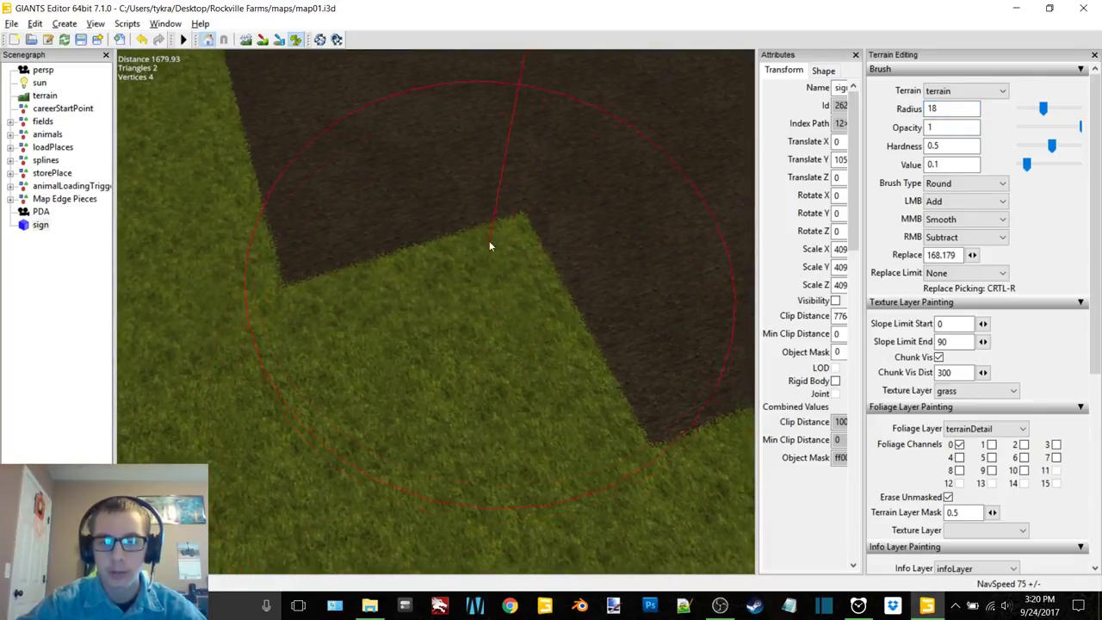
pyautogui.moveTo(519, 224)
pyautogui.mouseDown(button='right')
pyautogui.moveTo(362, 317)
pyautogui.moveTo(450, 271)
pyautogui.moveTo(450, 305)
pyautogui.moveTo(658, 389)
pyautogui.moveTo(332, 332)
pyautogui.moveTo(567, 154)
pyautogui.moveTo(459, 336)
pyautogui.mouseUp(button='right')
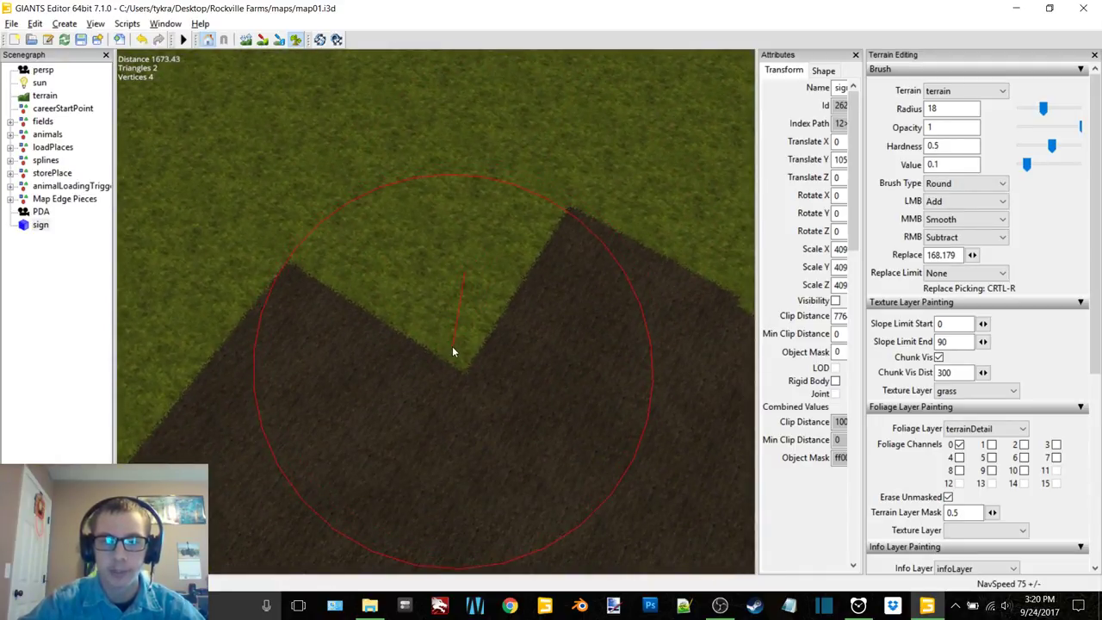
pyautogui.click(454, 350)
pyautogui.moveTo(453, 350); pyautogui.dragTo(459, 342)
pyautogui.moveTo(460, 341)
pyautogui.mouseDown(button='right')
pyautogui.moveTo(351, 347)
pyautogui.moveTo(628, 323)
pyautogui.moveTo(511, 311)
pyautogui.moveTo(473, 270)
pyautogui.moveTo(352, 386)
pyautogui.moveTo(370, 239)
pyautogui.moveTo(437, 312)
pyautogui.moveTo(422, 254)
pyautogui.moveTo(534, 272)
pyautogui.mouseUp(button='right')
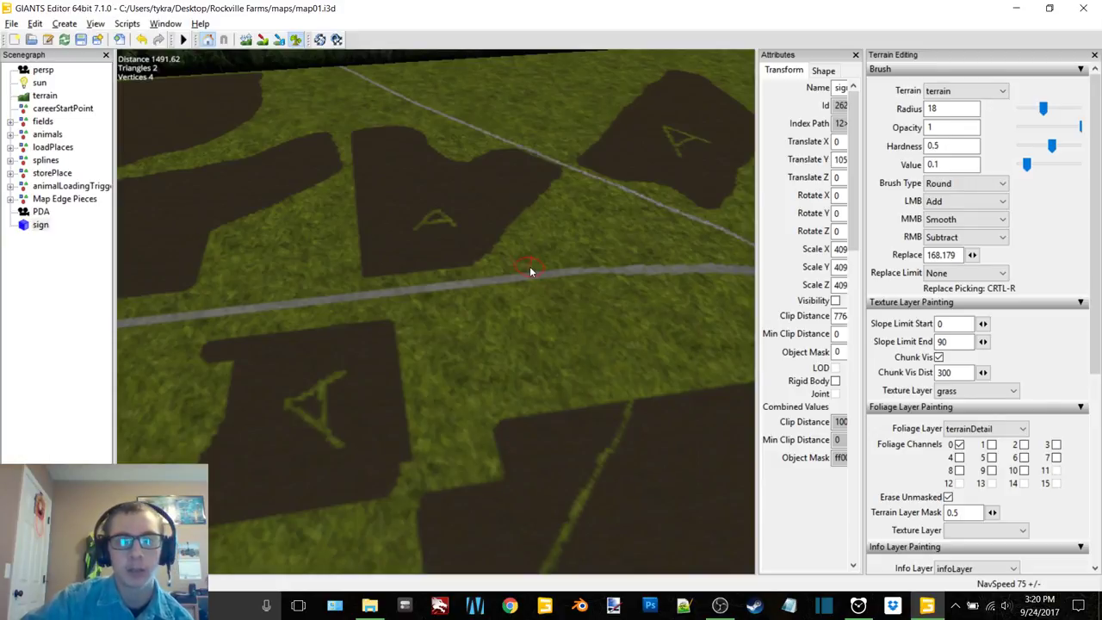
# Step: Paint terrainDetail over the A-shaped grass mark inside the field to cover it
pyautogui.moveTo(581, 221)
pyautogui.mouseDown(button='right')
pyautogui.moveTo(371, 247)
pyautogui.moveTo(211, 241)
pyautogui.mouseUp(button='right')
pyautogui.moveTo(167, 241); pyautogui.dragTo(515, 333, button='middle')
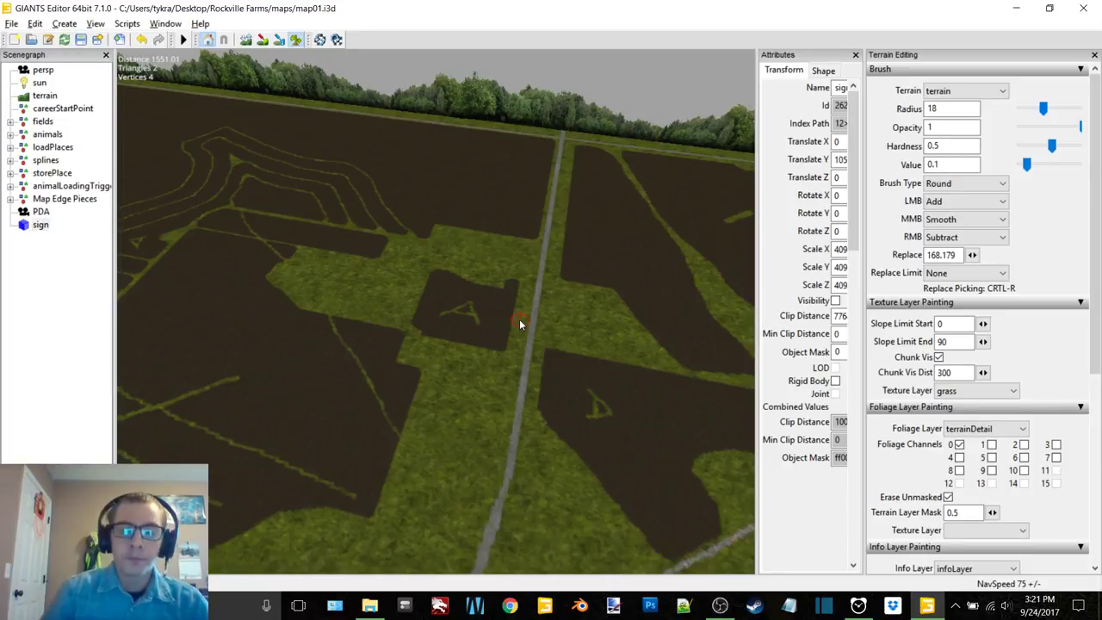
pyautogui.moveTo(508, 313)
pyautogui.mouseDown(button='right')
pyautogui.moveTo(442, 348)
pyautogui.moveTo(522, 175)
pyautogui.moveTo(432, 346)
pyautogui.moveTo(670, 159)
pyautogui.moveTo(565, 207)
pyautogui.moveTo(502, 274)
pyautogui.moveTo(548, 226)
pyautogui.moveTo(515, 222)
pyautogui.moveTo(484, 260)
pyautogui.moveTo(489, 302)
pyautogui.moveTo(633, 365)
pyautogui.moveTo(517, 234)
pyautogui.mouseUp(button='right')
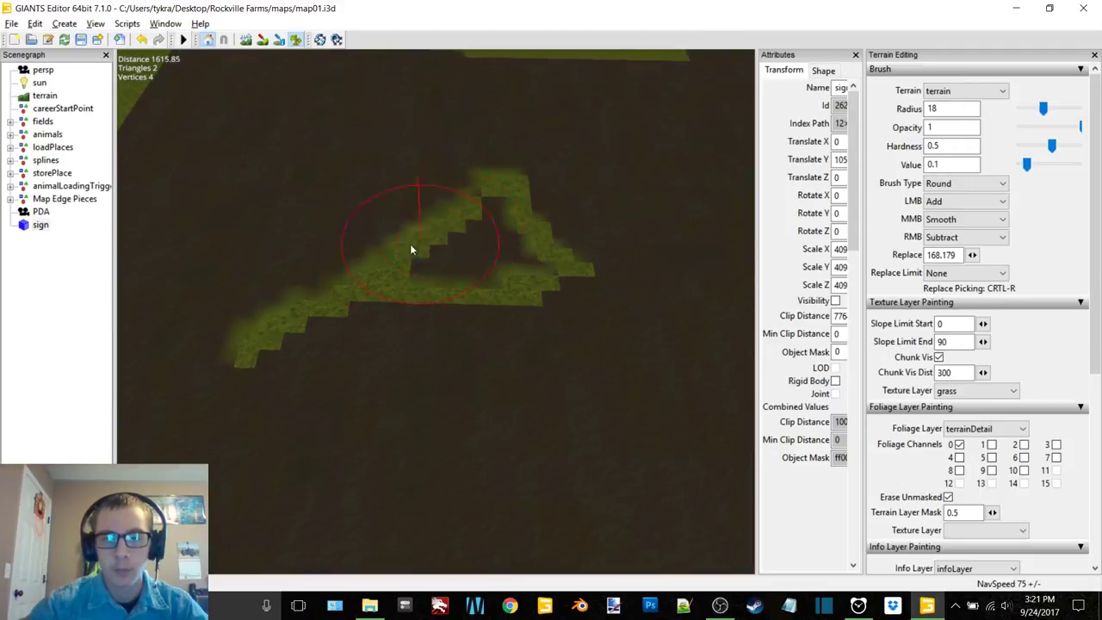
pyautogui.hotkey('ctrl', 'z')
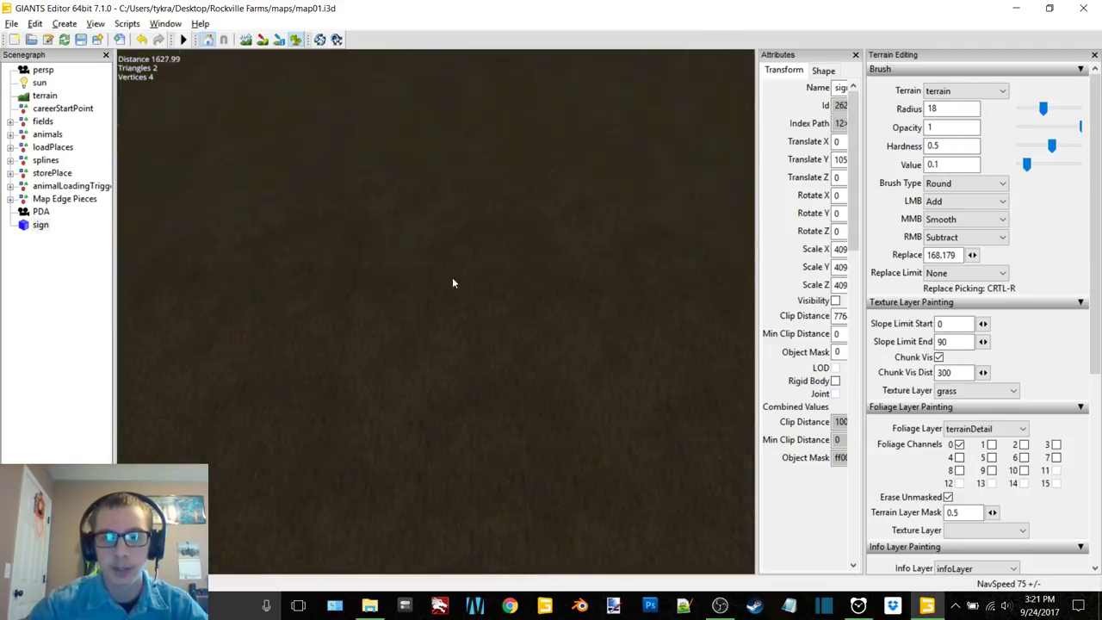
pyautogui.hotkey('ctrl', 'z')
pyautogui.moveTo(463, 273); pyautogui.dragTo(514, 259, button='right')
# Step: Paint the grass foliage layer on channels 1 and 6 along the field's edge with a square brush of radius 10
pyautogui.click(965, 183)
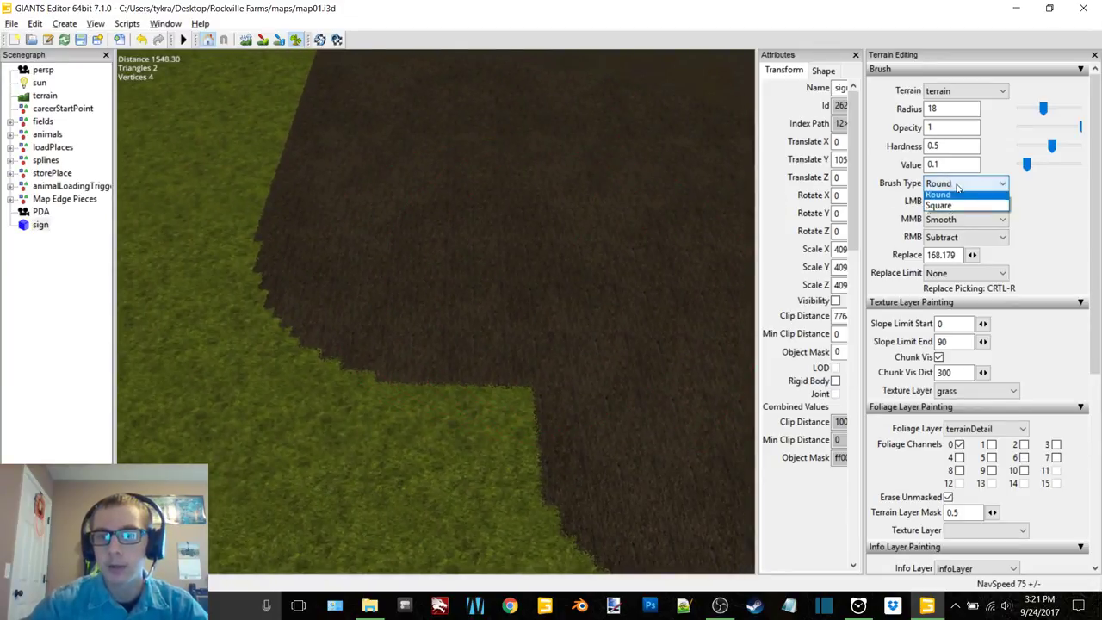
pyautogui.click(944, 207)
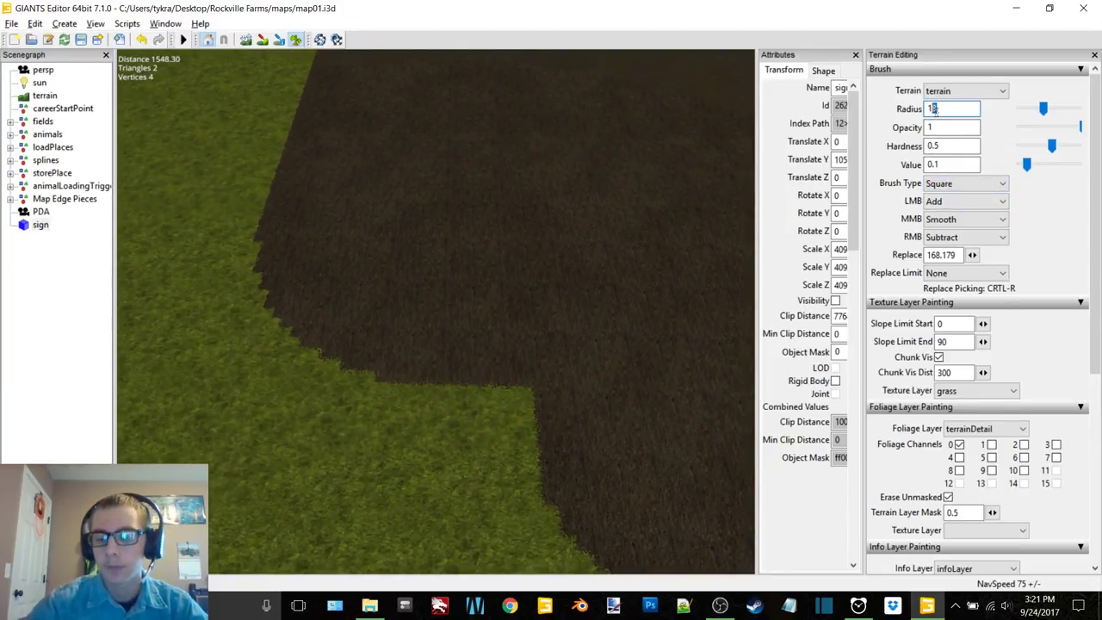
pyautogui.click(995, 429)
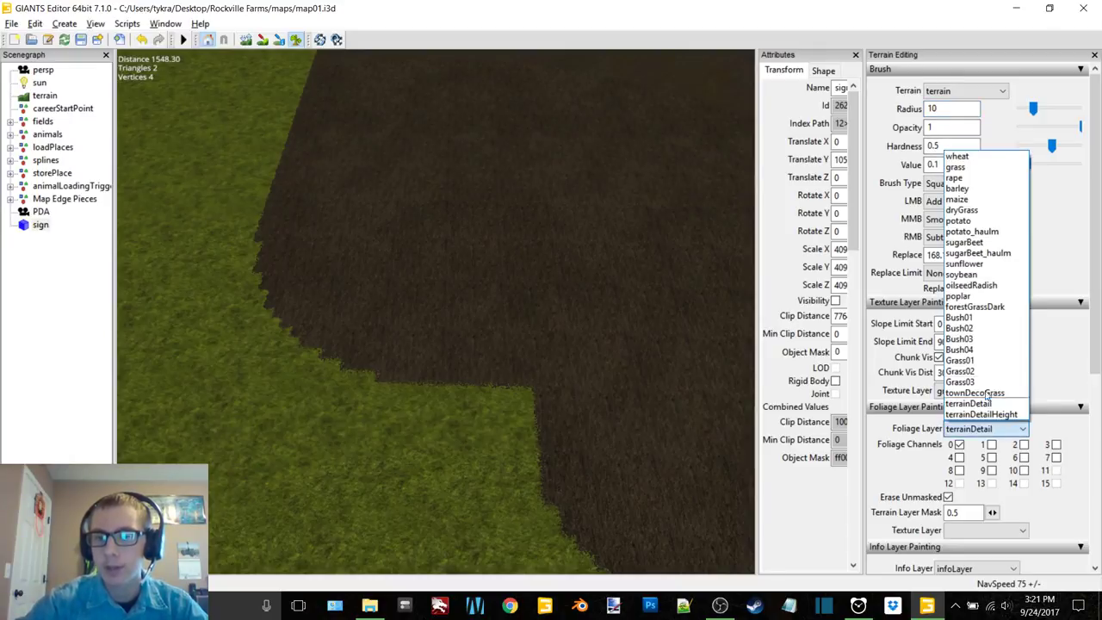
pyautogui.click(970, 167)
pyautogui.click(1024, 458)
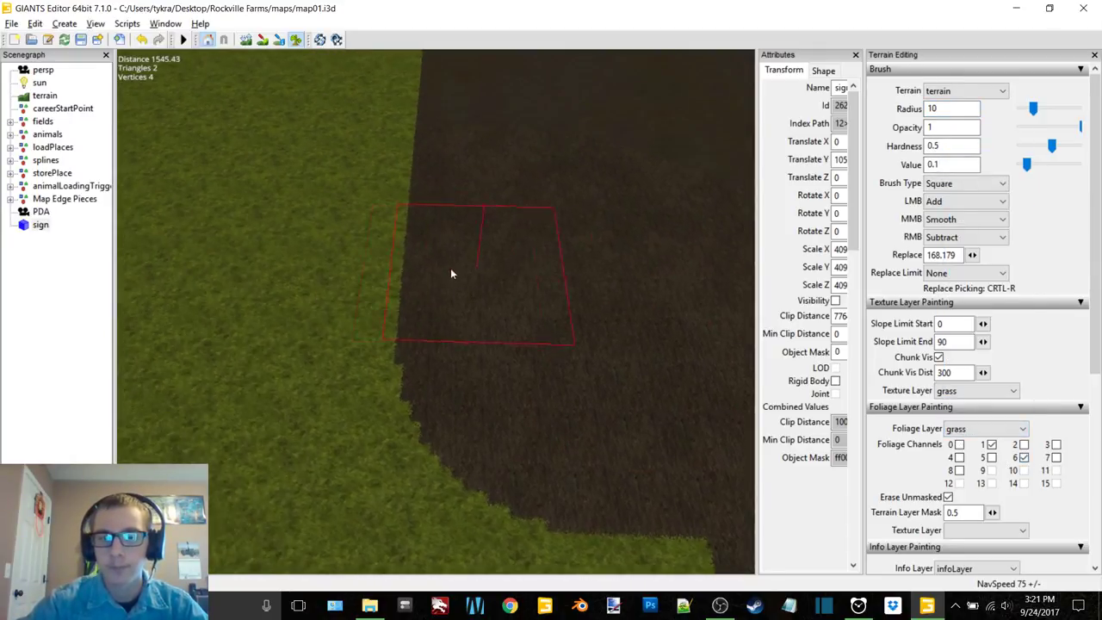
pyautogui.moveTo(635, 271)
pyautogui.mouseDown(button='right')
pyautogui.moveTo(536, 298)
pyautogui.moveTo(680, 382)
pyautogui.moveTo(516, 325)
pyautogui.moveTo(546, 313)
pyautogui.mouseUp(button='right')
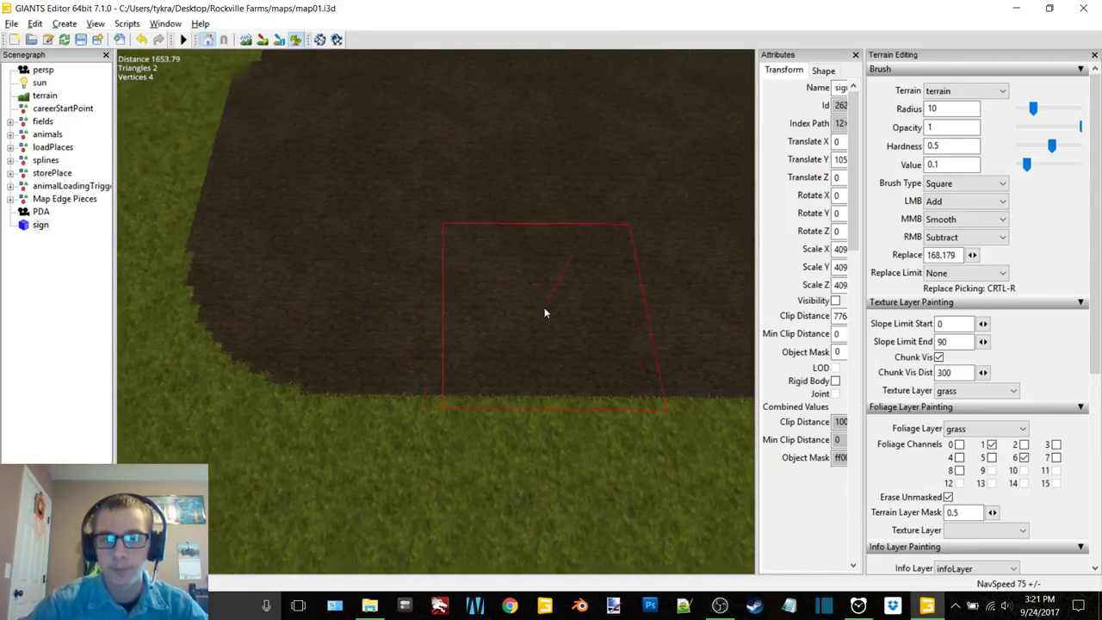
pyautogui.moveTo(416, 297)
pyautogui.mouseDown()
pyautogui.moveTo(430, 291)
pyautogui.moveTo(422, 308)
pyautogui.moveTo(446, 310)
pyautogui.moveTo(422, 314)
pyautogui.mouseUp()
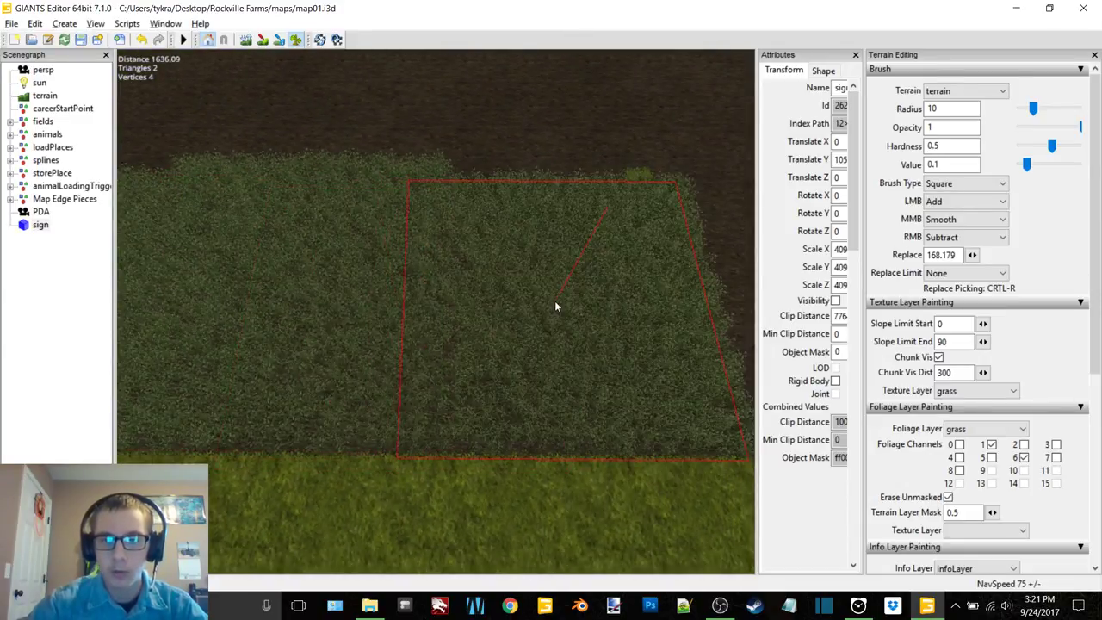
# Step: Switch to the terrainDetail foliage layer and fill the stray grass spot beside the painted strip
pyautogui.moveTo(559, 308)
pyautogui.mouseDown(button='right')
pyautogui.moveTo(505, 305)
pyautogui.moveTo(517, 307)
pyautogui.mouseUp(button='right')
pyautogui.click(981, 428)
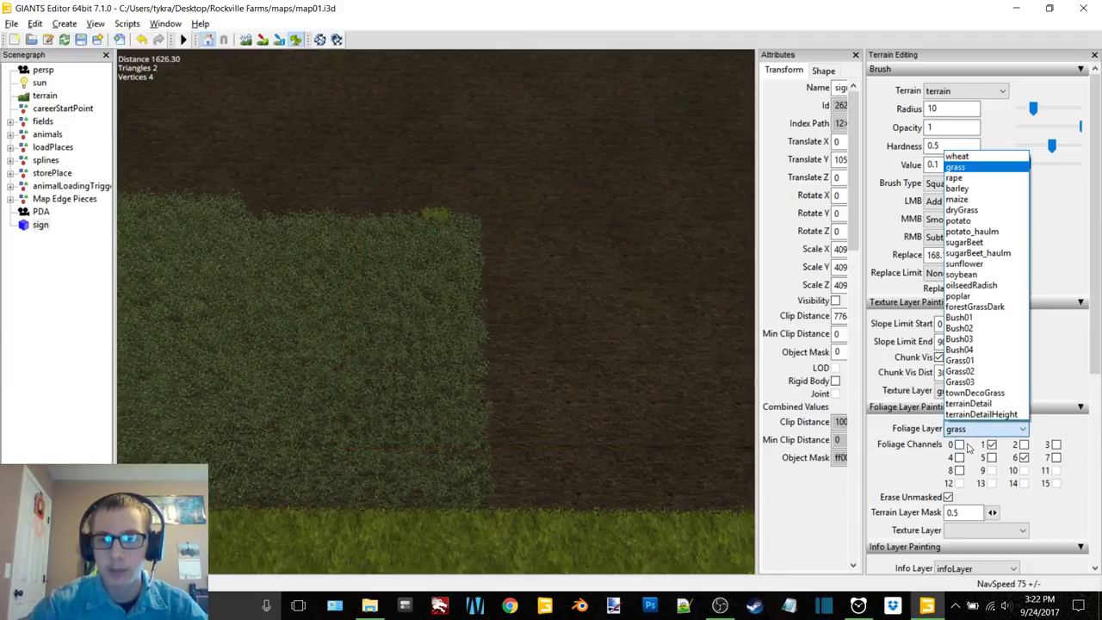
pyautogui.click(982, 396)
# Step: Reselect the grass foliage layer with channels 1 and 6 and extend the strip to the field's rounded corner
pyautogui.click(982, 428)
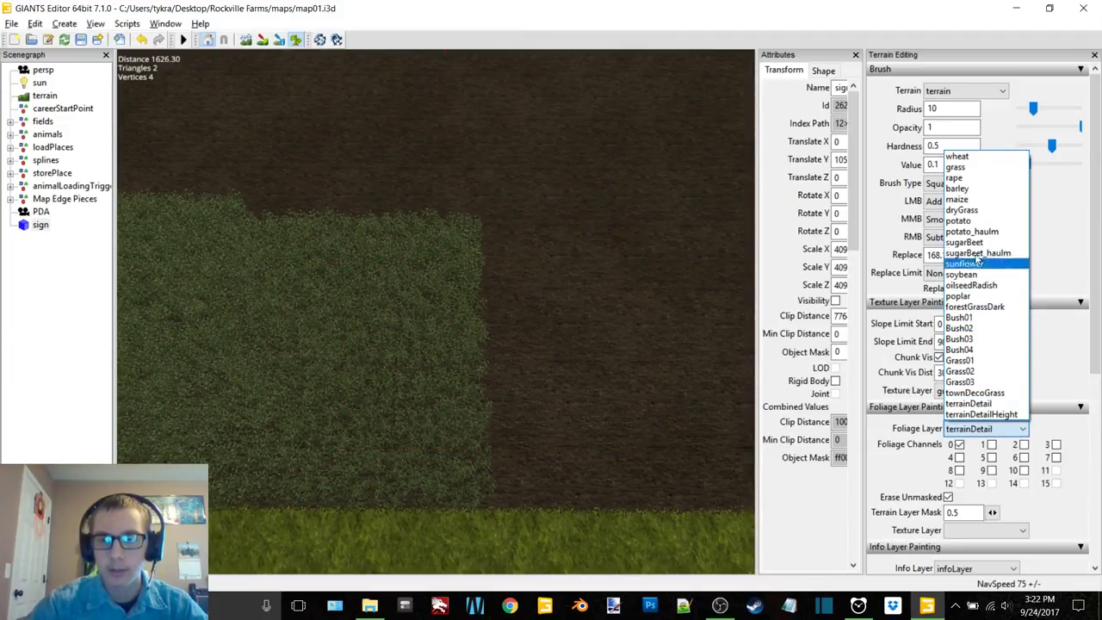
pyautogui.click(958, 166)
pyautogui.moveTo(740, 420); pyautogui.dragTo(485, 298, button='middle')
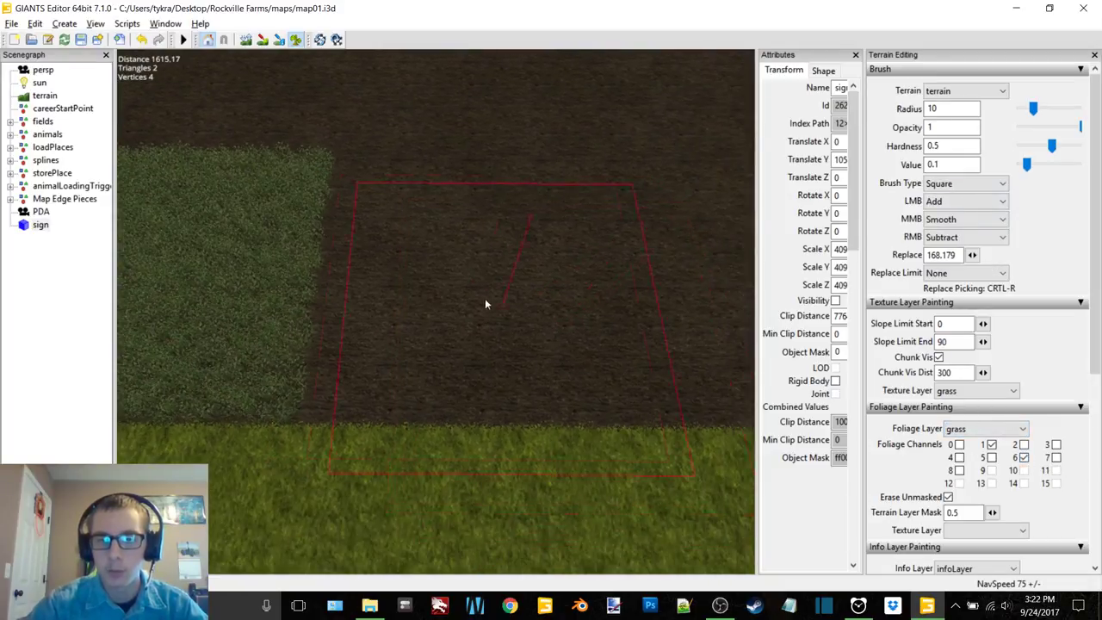
pyautogui.moveTo(413, 274); pyautogui.dragTo(375, 231, button='middle')
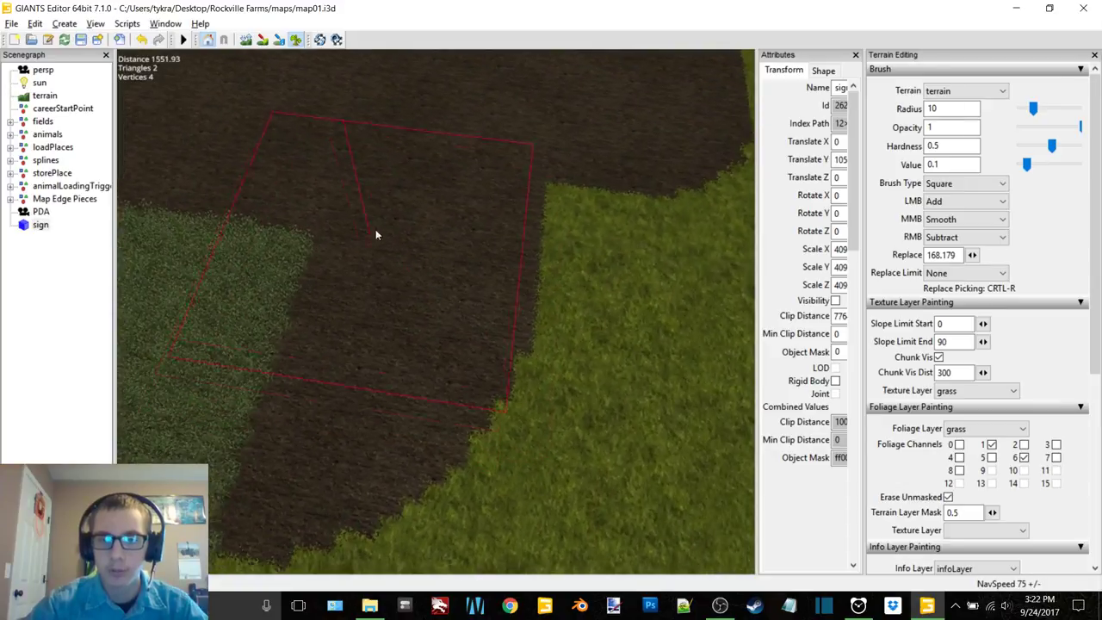
pyautogui.moveTo(398, 196)
pyautogui.mouseDown()
pyautogui.moveTo(350, 252)
pyautogui.moveTo(396, 258)
pyautogui.moveTo(329, 283)
pyautogui.moveTo(296, 337)
pyautogui.moveTo(361, 323)
pyautogui.mouseUp()
# Step: Switch to the round brush and fill the bare rounded corner with grass foliage
pyautogui.click(928, 183)
pyautogui.click(939, 204)
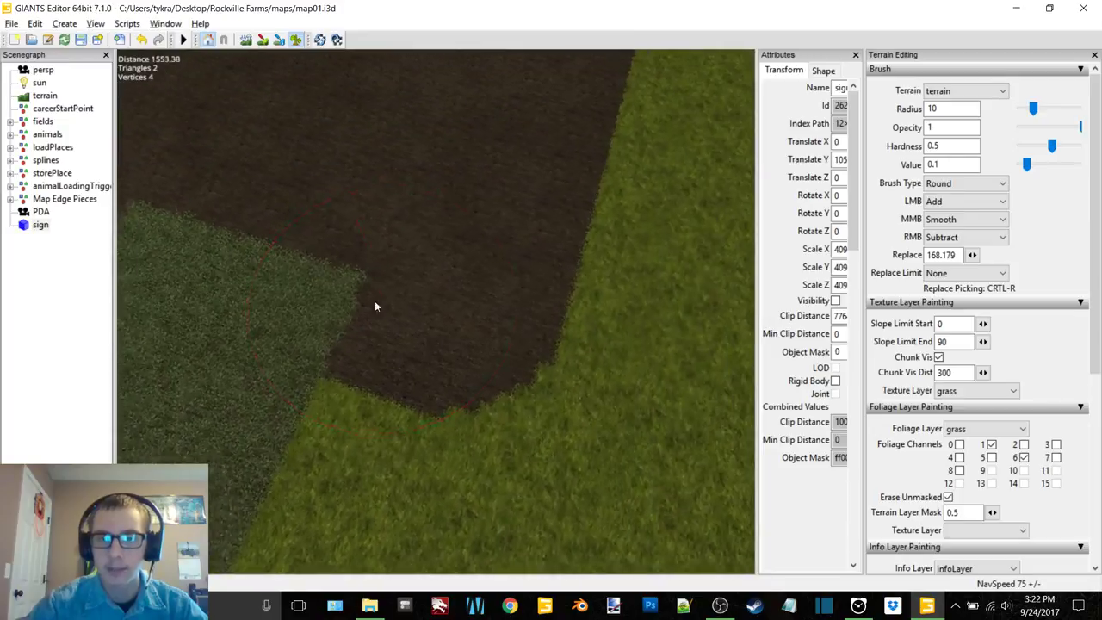
pyautogui.click(375, 267)
pyautogui.moveTo(376, 270); pyautogui.dragTo(404, 286)
# Step: Switch back to the square brush and paint grass foliage along the next field edge and past the following corner
pyautogui.moveTo(410, 284)
pyautogui.mouseDown(button='right')
pyautogui.moveTo(503, 266)
pyautogui.moveTo(486, 284)
pyautogui.moveTo(513, 178)
pyautogui.moveTo(232, 179)
pyautogui.moveTo(261, 269)
pyautogui.moveTo(481, 299)
pyautogui.moveTo(654, 284)
pyautogui.mouseUp(button='right')
pyautogui.click(950, 184)
pyautogui.click(952, 209)
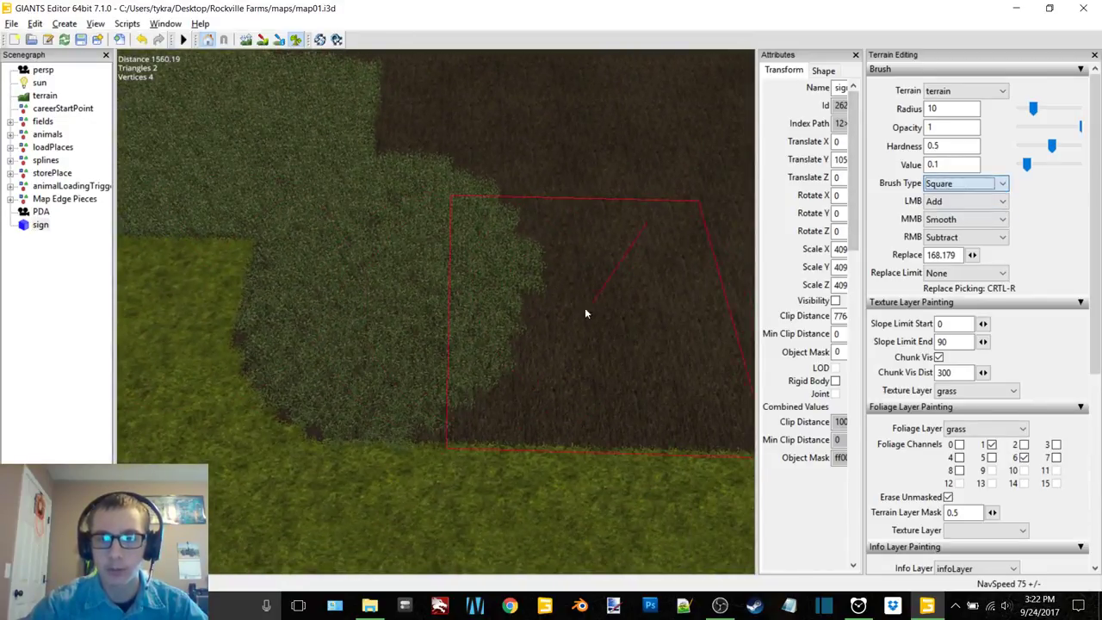
pyautogui.click(555, 304)
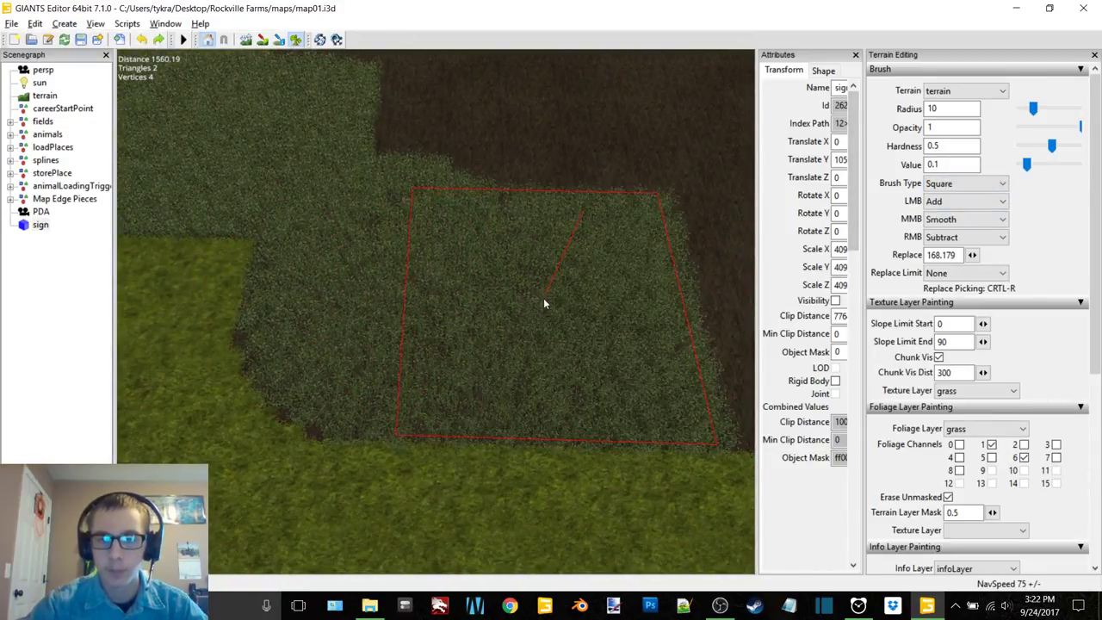
pyautogui.moveTo(543, 298); pyautogui.dragTo(517, 298, button='right')
pyautogui.moveTo(608, 307)
pyautogui.mouseDown(button='right')
pyautogui.moveTo(486, 297)
pyautogui.moveTo(497, 273)
pyautogui.moveTo(422, 276)
pyautogui.moveTo(277, 241)
pyautogui.moveTo(530, 270)
pyautogui.mouseUp(button='right')
pyautogui.moveTo(634, 250); pyautogui.dragTo(434, 270, button='right')
pyautogui.moveTo(350, 286)
pyautogui.mouseDown(button='right')
pyautogui.moveTo(394, 192)
pyautogui.moveTo(426, 189)
pyautogui.moveTo(370, 205)
pyautogui.mouseUp(button='right')
pyautogui.click(428, 188)
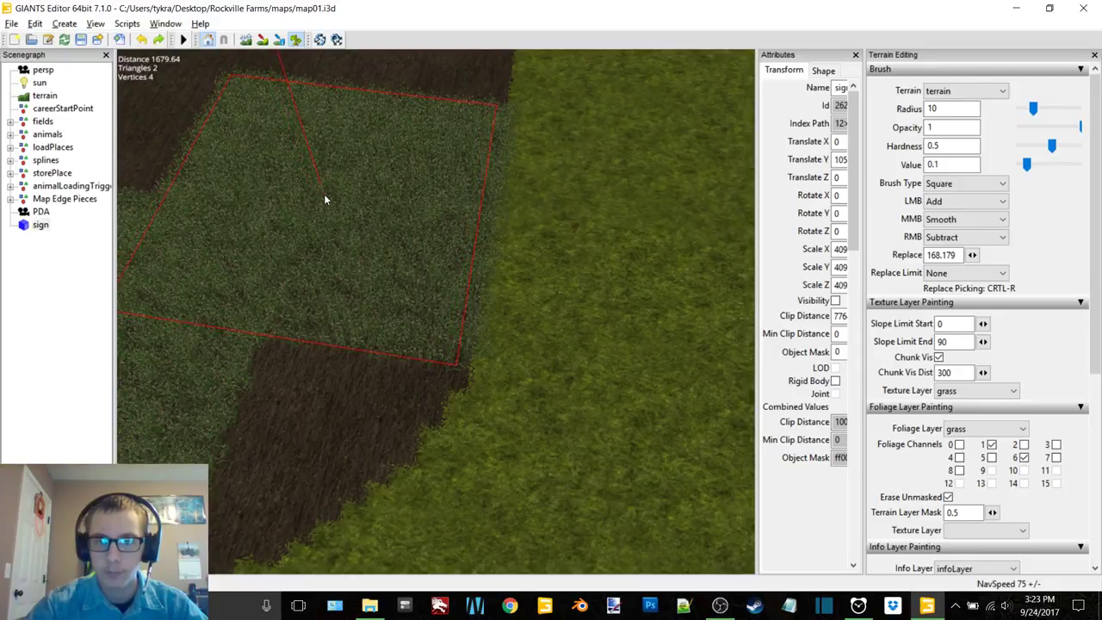
# Step: Fill the bare dirt gap in the second rounded corner with grass foliage using the round brush
pyautogui.moveTo(342, 197); pyautogui.dragTo(802, 217, button='right')
pyautogui.click(965, 182)
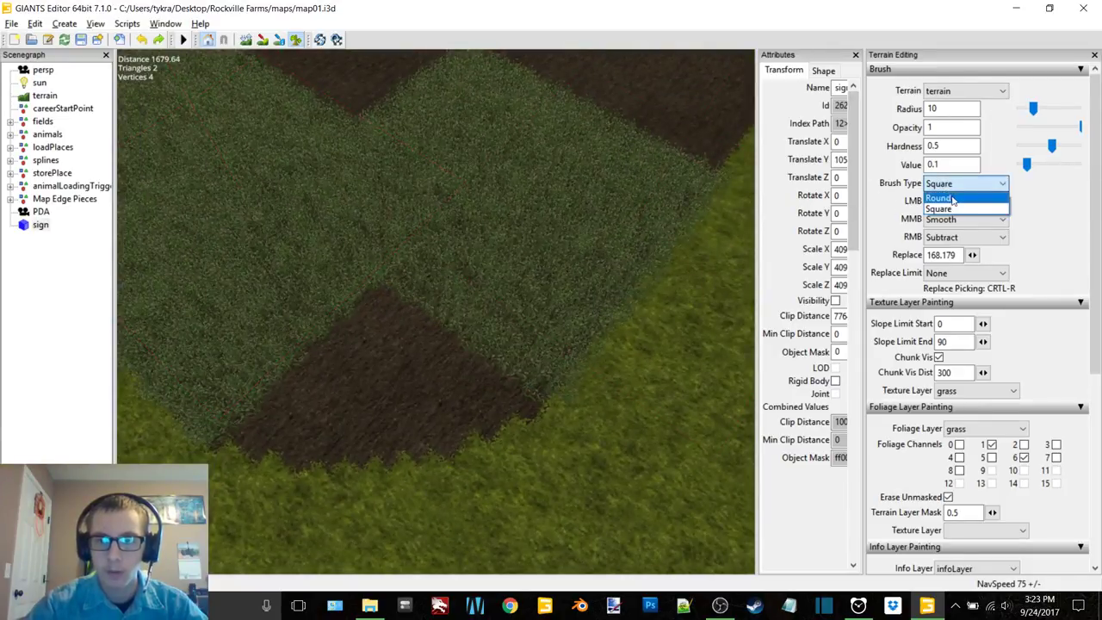
pyautogui.click(943, 197)
pyautogui.click(370, 268)
pyautogui.moveTo(368, 269)
pyautogui.mouseDown()
pyautogui.moveTo(357, 272)
pyautogui.moveTo(384, 280)
pyautogui.mouseUp()
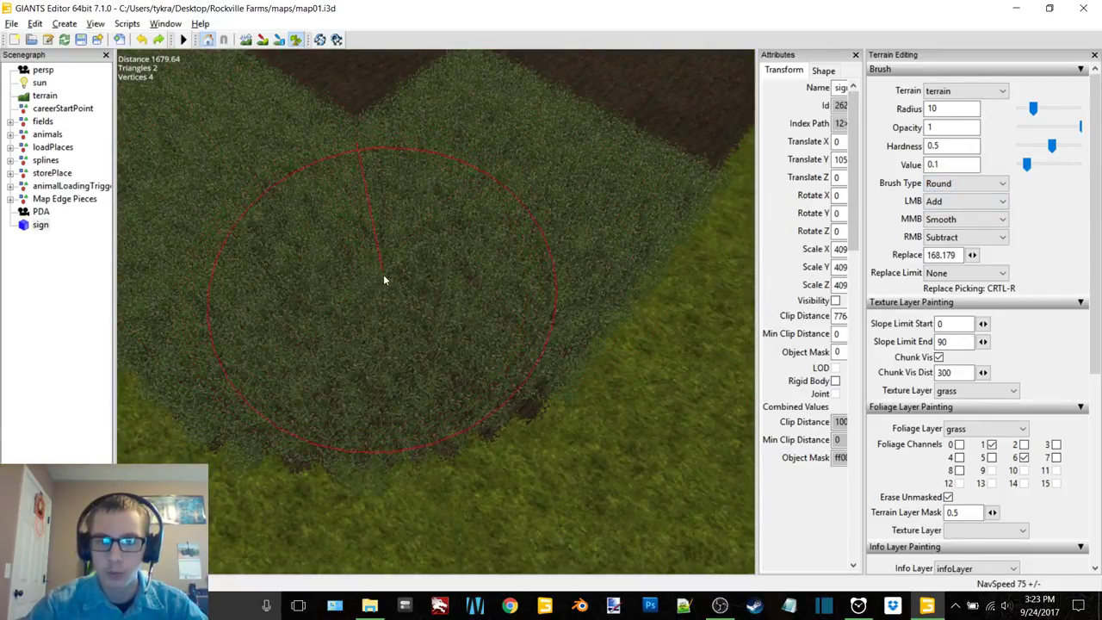
# Step: Set the brush to square and paint a continuous band of grass foliage along the straight field edge beyond the corner
pyautogui.moveTo(417, 263)
pyautogui.mouseDown(button='right')
pyautogui.moveTo(559, 209)
pyautogui.moveTo(495, 255)
pyautogui.moveTo(333, 274)
pyautogui.mouseUp(button='right')
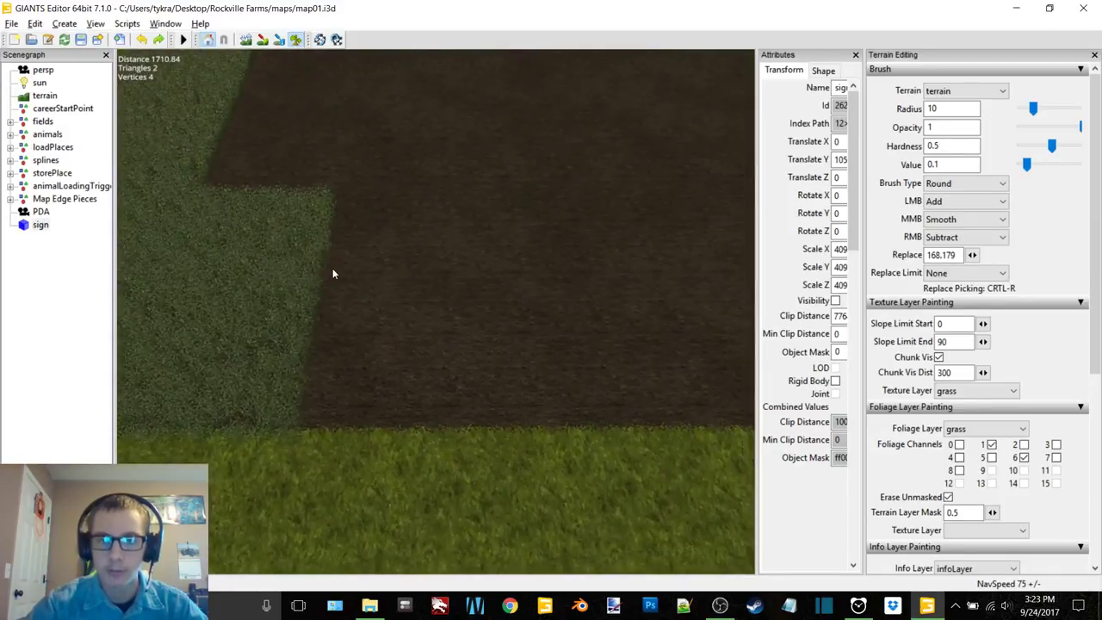
pyautogui.click(965, 184)
pyautogui.click(939, 210)
pyautogui.moveTo(568, 310)
pyautogui.mouseDown(button='right')
pyautogui.moveTo(481, 288)
pyautogui.moveTo(517, 295)
pyautogui.mouseUp(button='right')
pyautogui.click(518, 296)
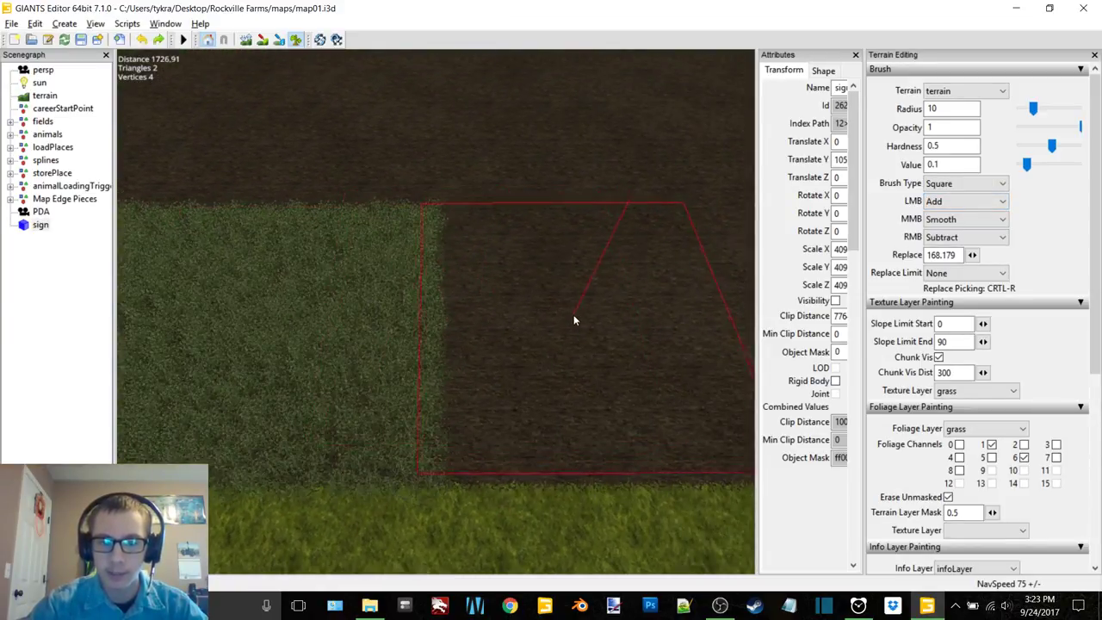
pyautogui.click(575, 323)
pyautogui.rightClick(576, 322)
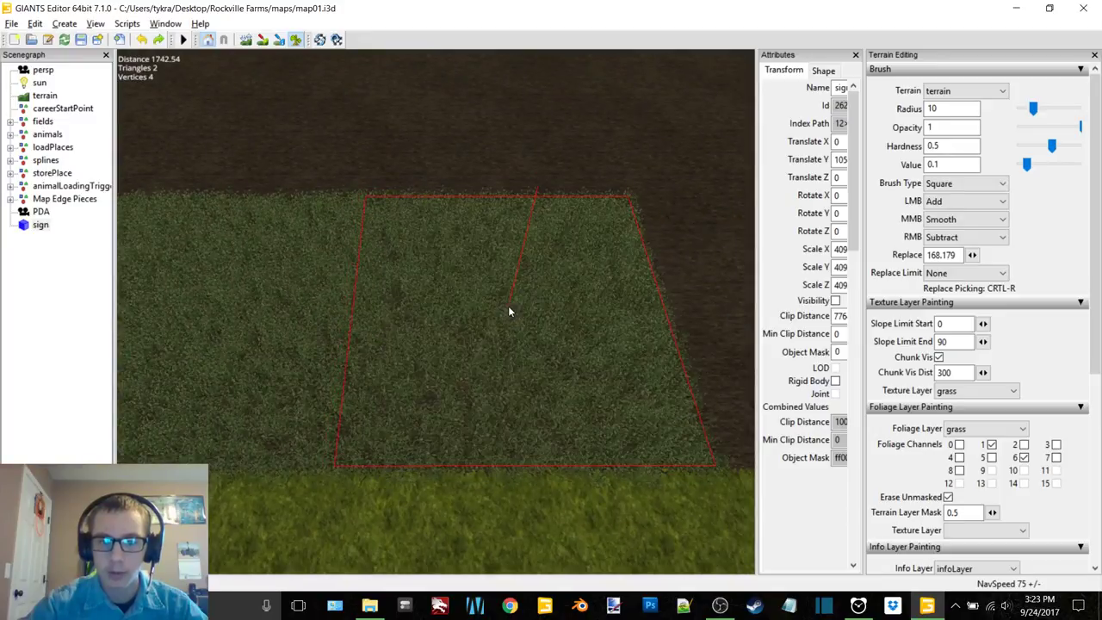
pyautogui.click(543, 299)
pyautogui.rightClick(511, 290)
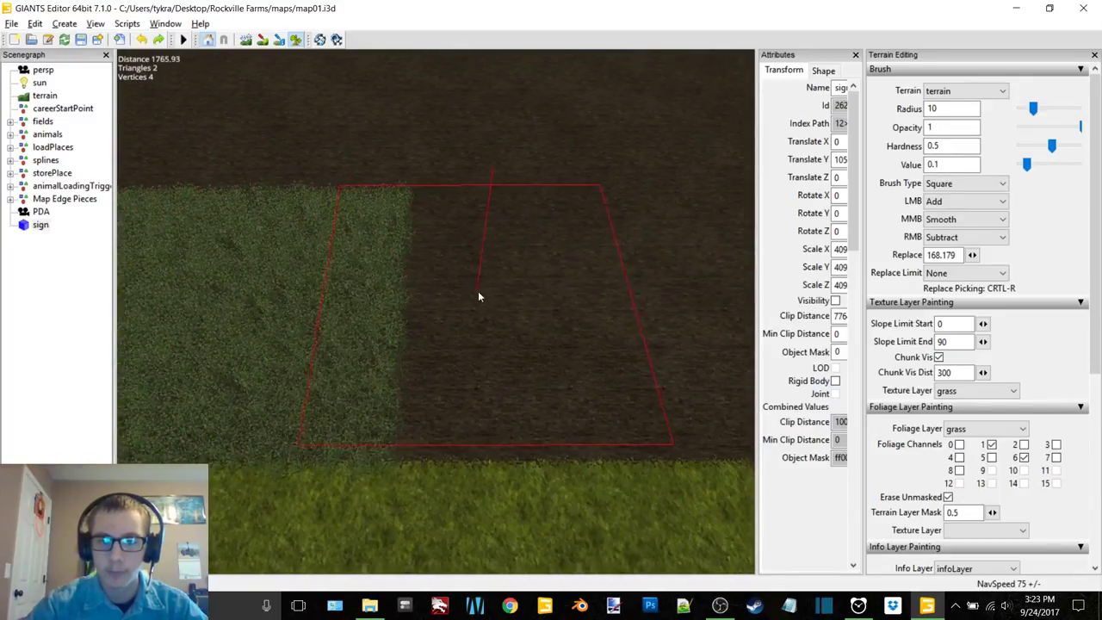
pyautogui.click(515, 302)
# Step: Select the terrainDetail foliage layer and fill the small grass spot ahead of the painted band
pyautogui.rightClick(486, 295)
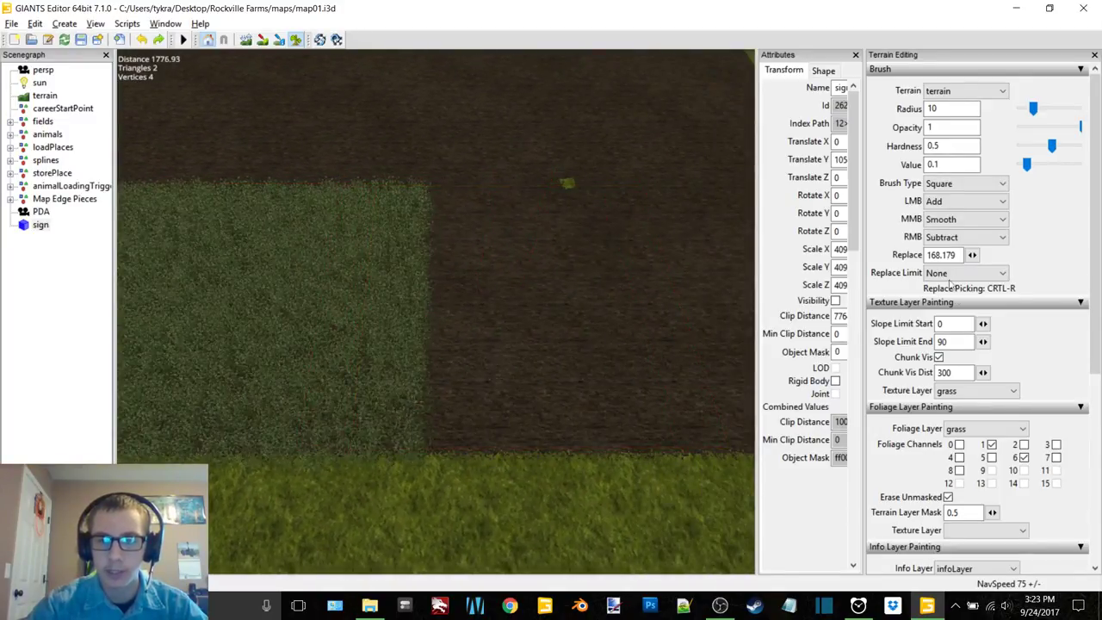
pyautogui.click(963, 428)
pyautogui.click(965, 397)
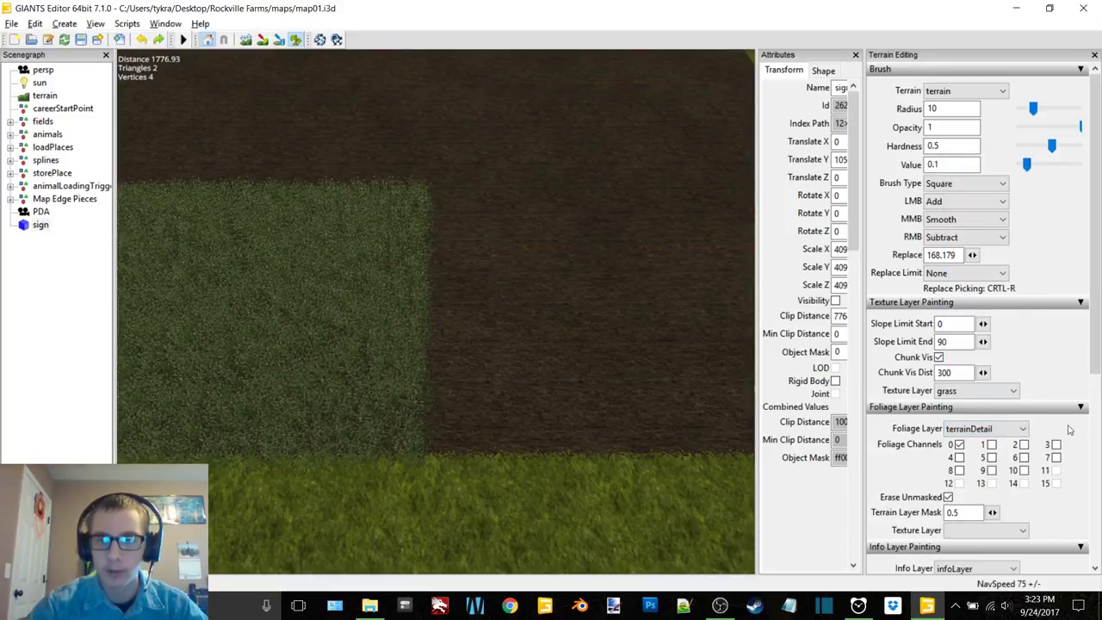
# Step: Select the grass foliage layer and paint a continuous square-brush band along the straight field edge up to the rounded end
pyautogui.click(1002, 430)
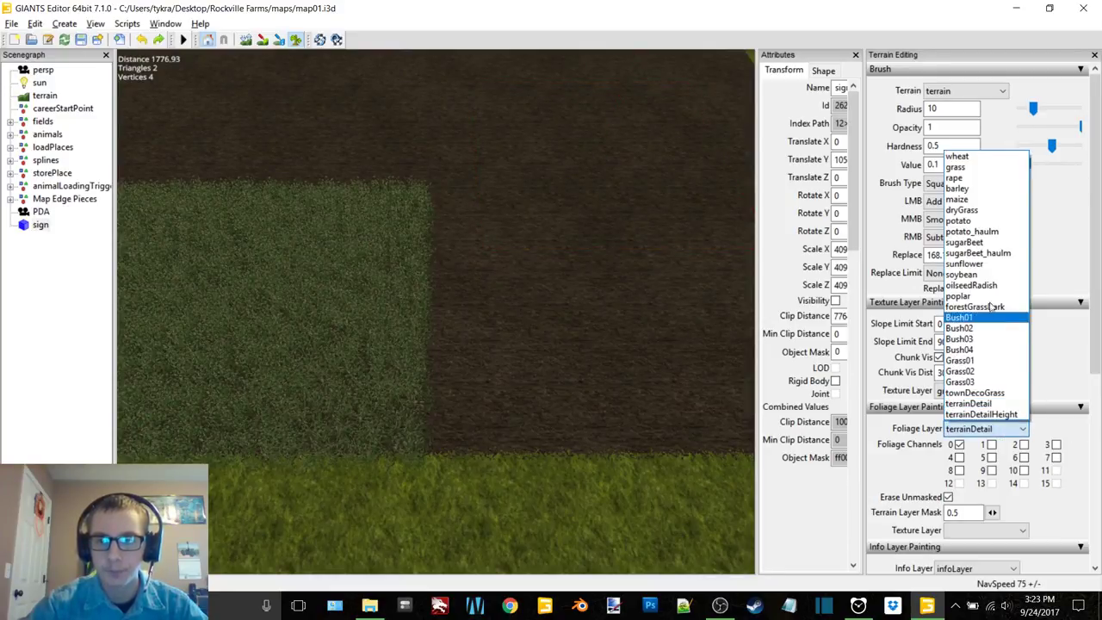
pyautogui.click(961, 166)
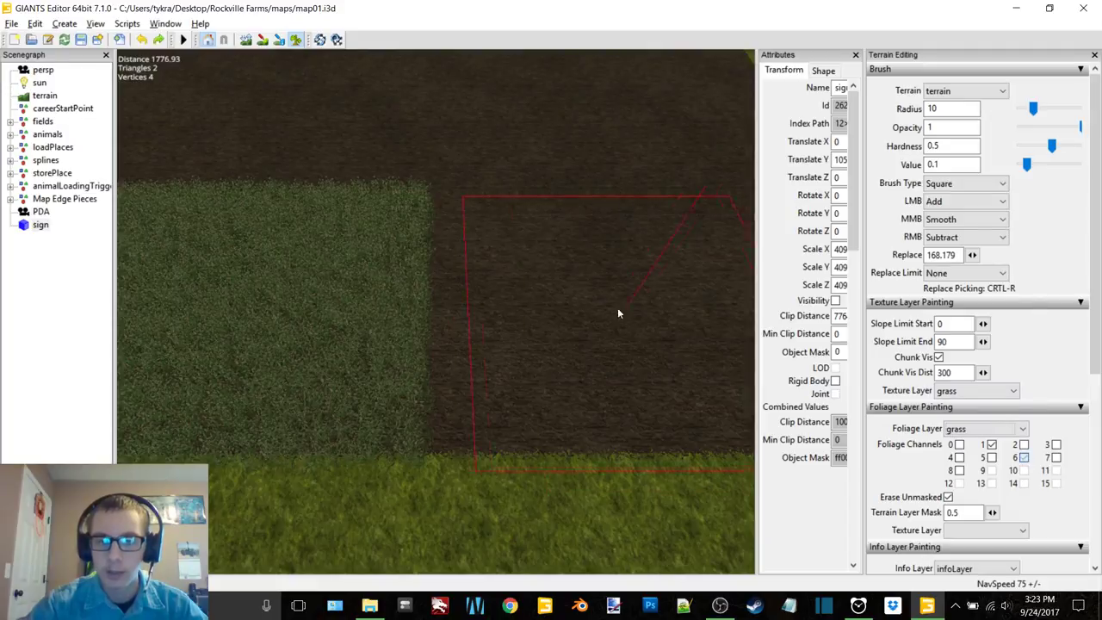
pyautogui.click(569, 300)
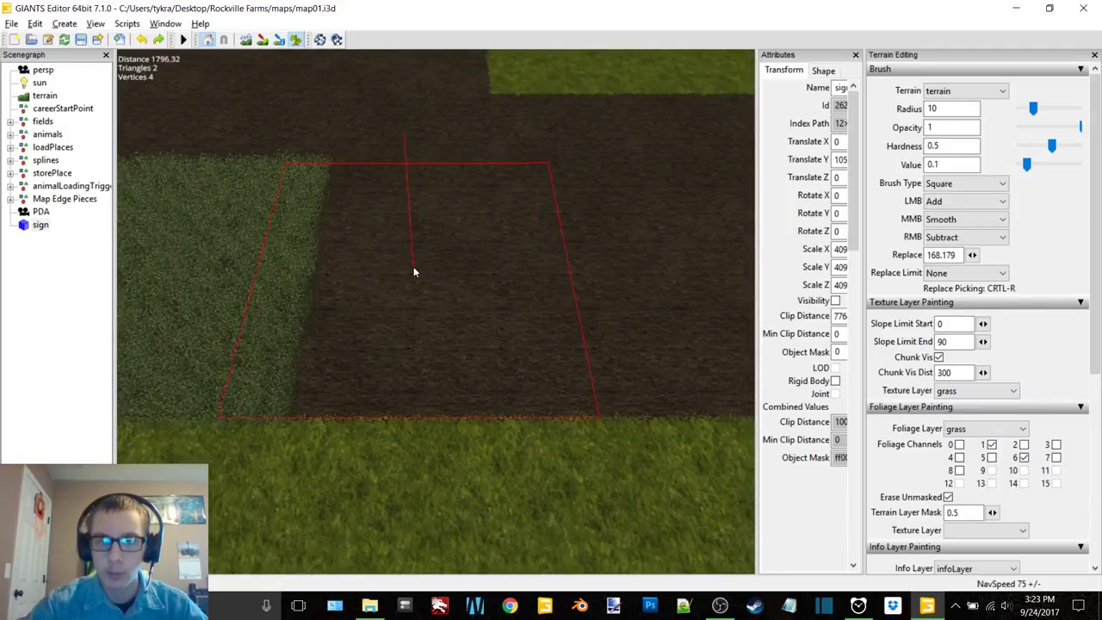
pyautogui.click(415, 273)
pyautogui.hotkey('ctrl', 'z')
pyautogui.hotkey('ctrl', 'z')
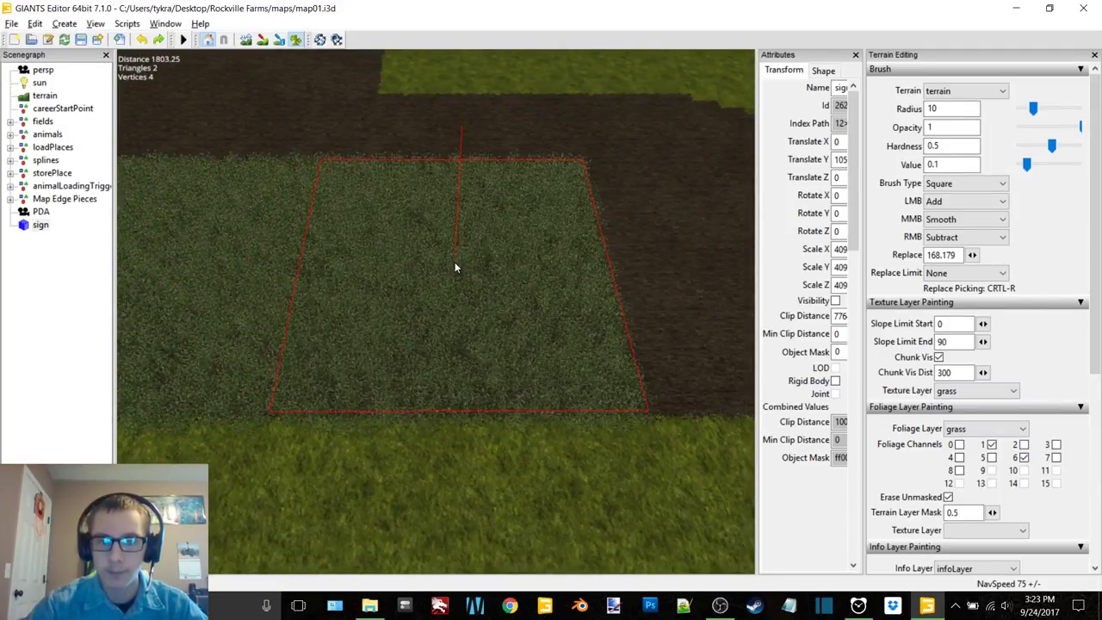
pyautogui.moveTo(455, 262); pyautogui.dragTo(418, 273, button='right')
pyautogui.click(404, 312)
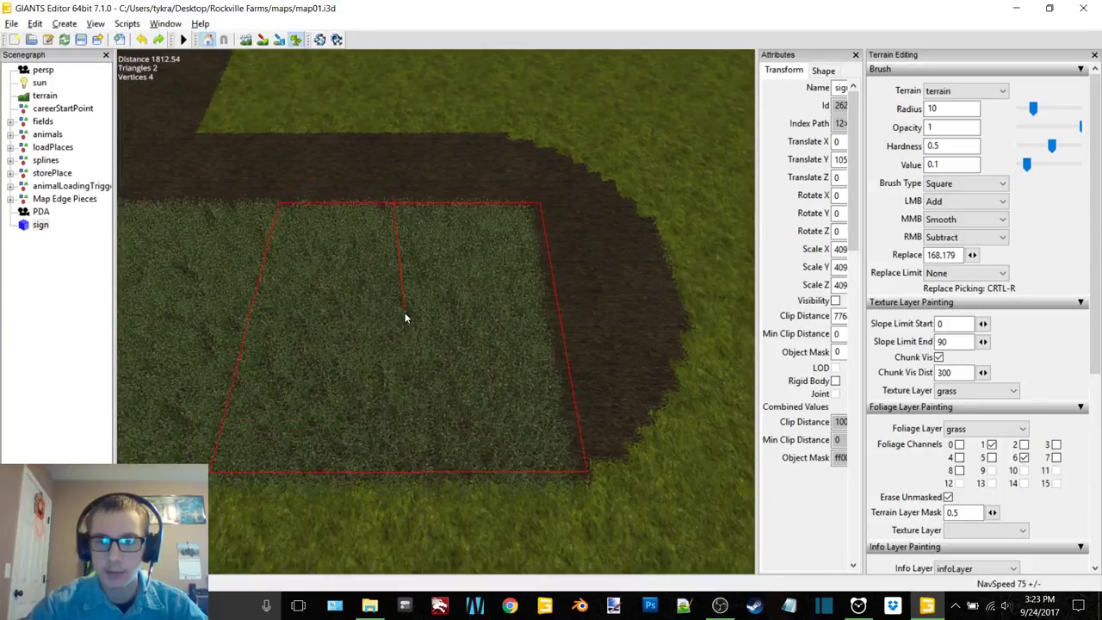
# Step: Continue the square-brush grass foliage past the rounded end, up to the inner corner of the field
pyautogui.moveTo(411, 312)
pyautogui.mouseDown(button='right')
pyautogui.moveTo(419, 302)
pyautogui.moveTo(425, 328)
pyautogui.moveTo(406, 334)
pyautogui.moveTo(351, 304)
pyautogui.moveTo(384, 302)
pyautogui.moveTo(389, 256)
pyautogui.mouseUp(button='right')
pyautogui.click(390, 257)
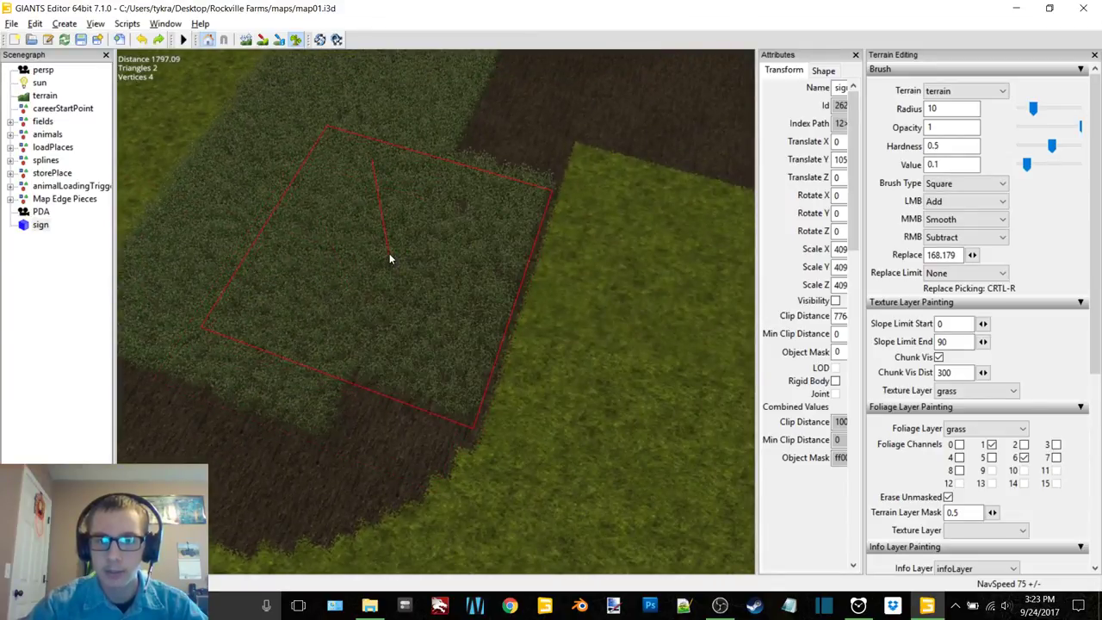
pyautogui.click(428, 187)
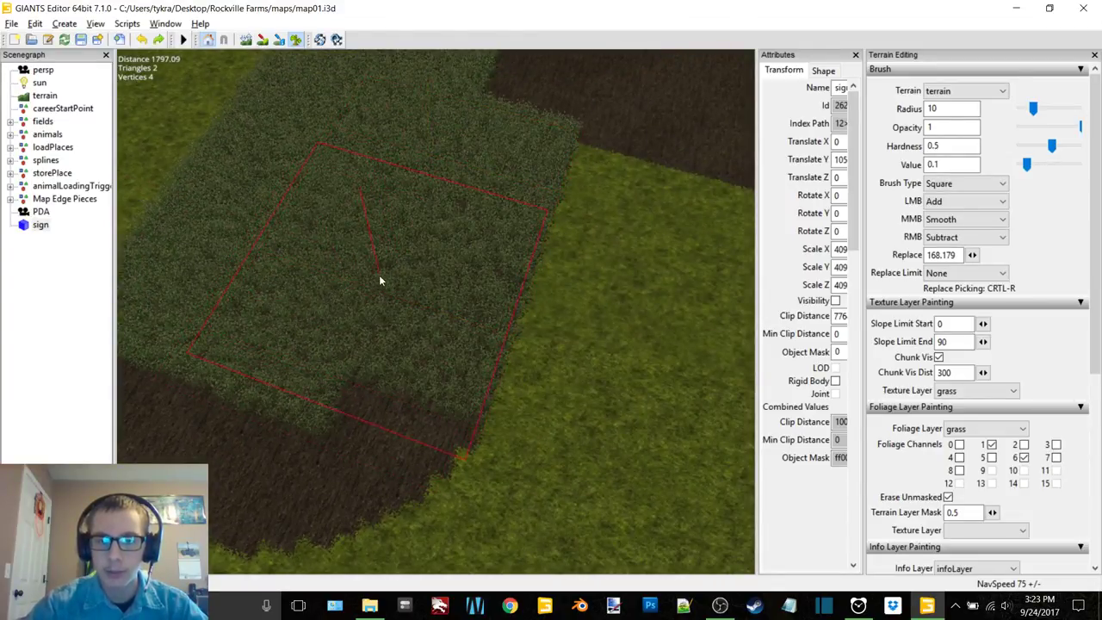
# Step: Switch to the round brush and fill the bare dirt left in the rounded end with grass foliage
pyautogui.click(946, 185)
pyautogui.click(939, 199)
pyautogui.moveTo(553, 291)
pyautogui.mouseDown()
pyautogui.moveTo(492, 282)
pyautogui.moveTo(451, 317)
pyautogui.moveTo(474, 325)
pyautogui.moveTo(522, 314)
pyautogui.moveTo(473, 313)
pyautogui.mouseUp()
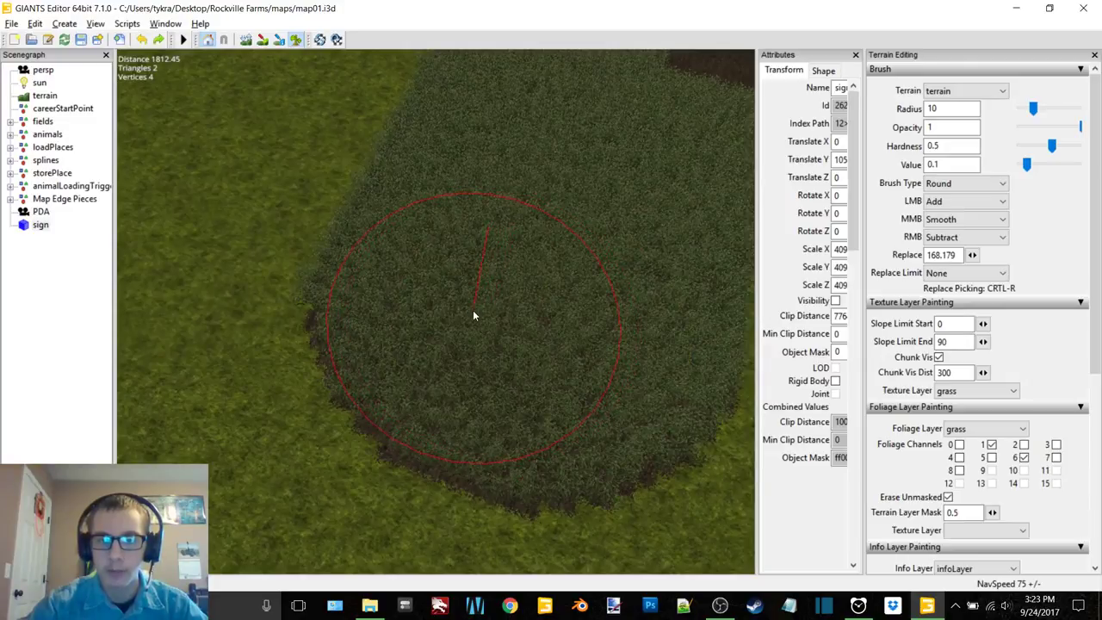
# Step: Switch back to the square brush and paint grass foliage along the next straight edge beyond the inner corner
pyautogui.press('d')
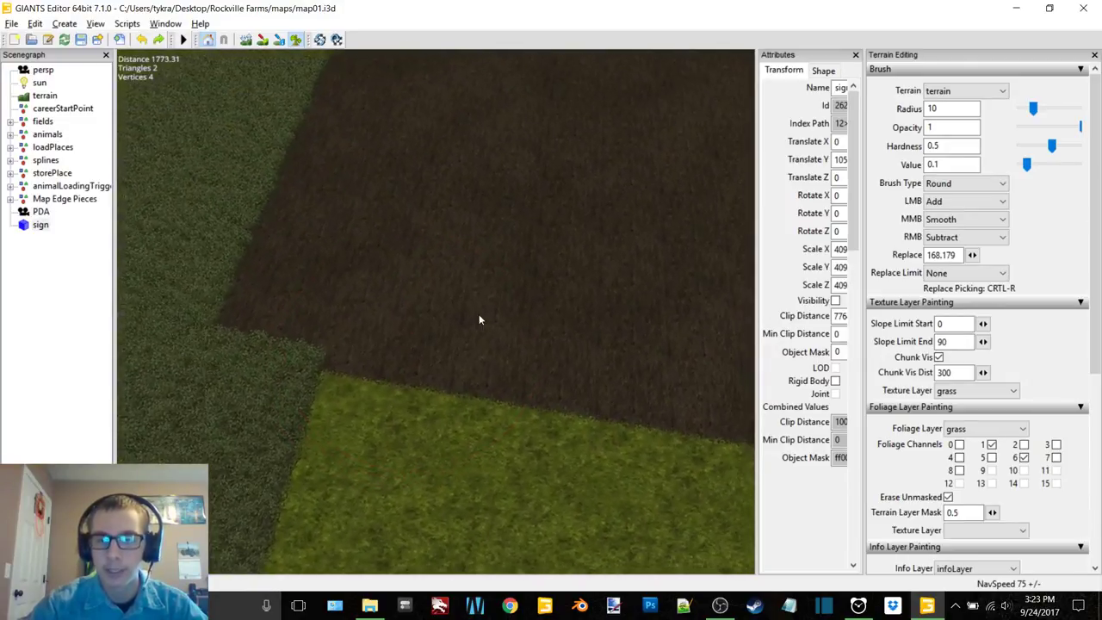
pyautogui.click(989, 184)
pyautogui.click(956, 198)
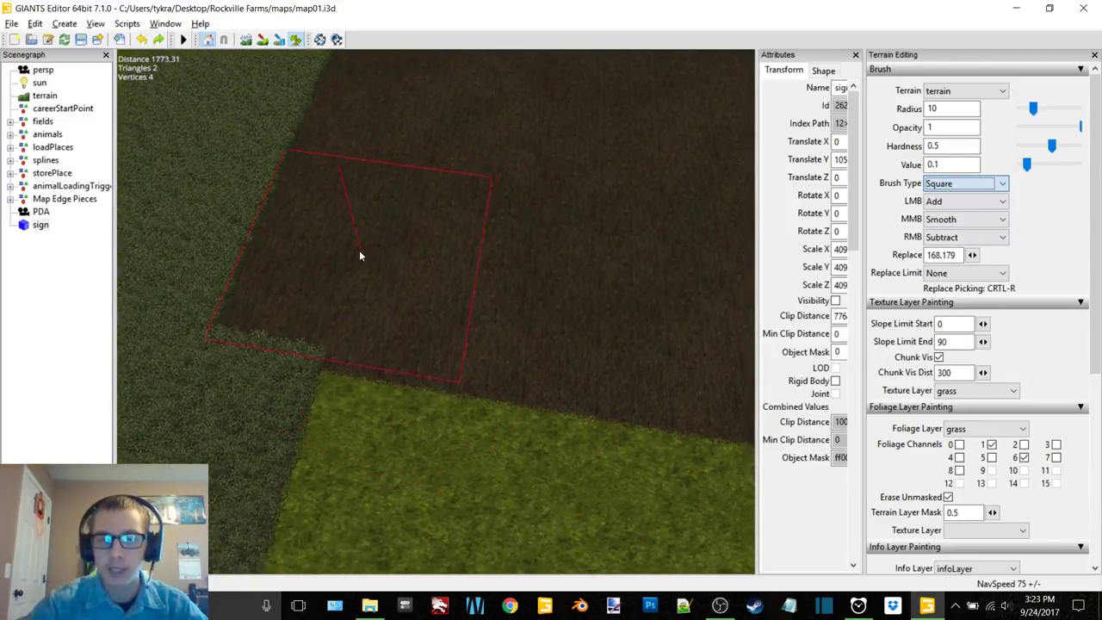
pyautogui.moveTo(359, 256); pyautogui.dragTo(352, 264)
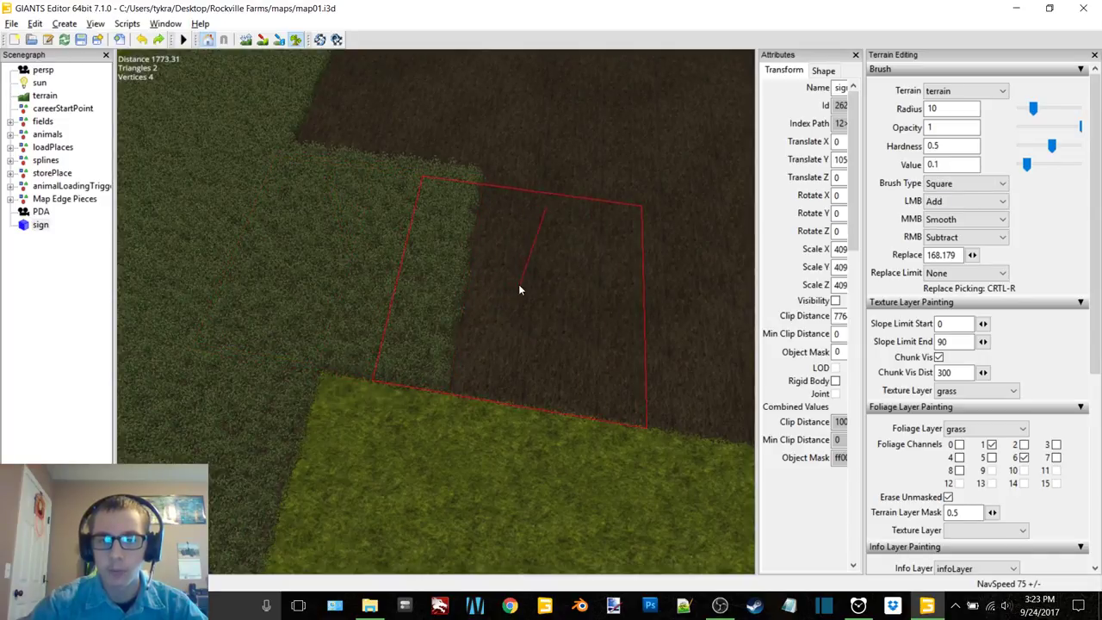
pyautogui.scroll(3, 487, 278)
pyautogui.scroll(-3, 494, 264)
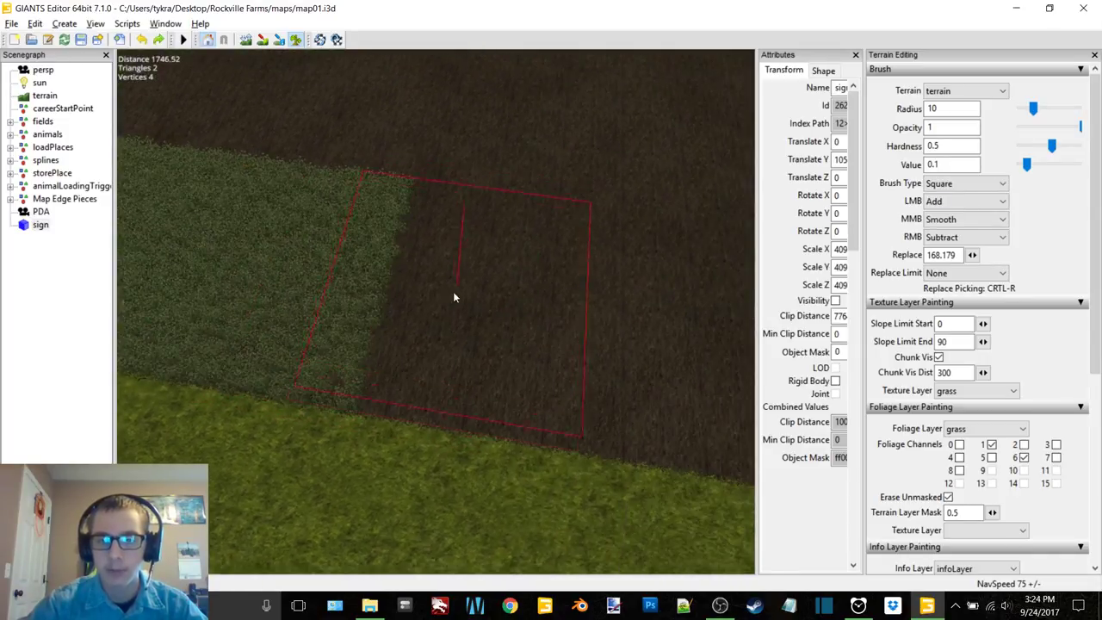
pyautogui.click(459, 300)
pyautogui.scroll(3, 448, 297)
pyautogui.scroll(-3, 434, 290)
pyautogui.click(493, 276)
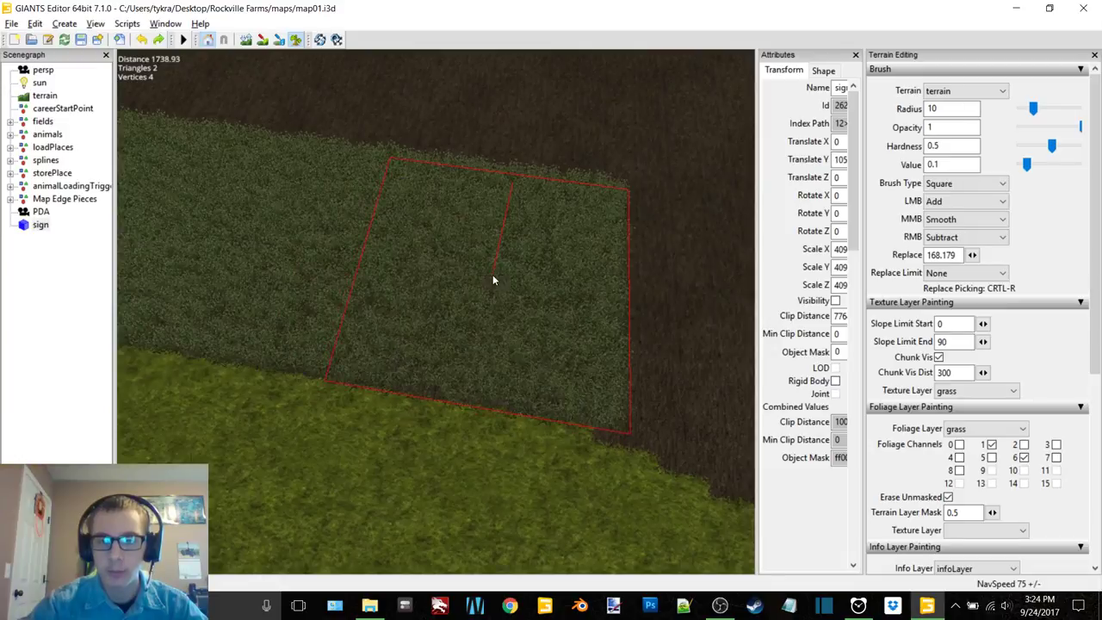
pyautogui.scroll(3, 482, 275)
pyautogui.scroll(-3, 482, 267)
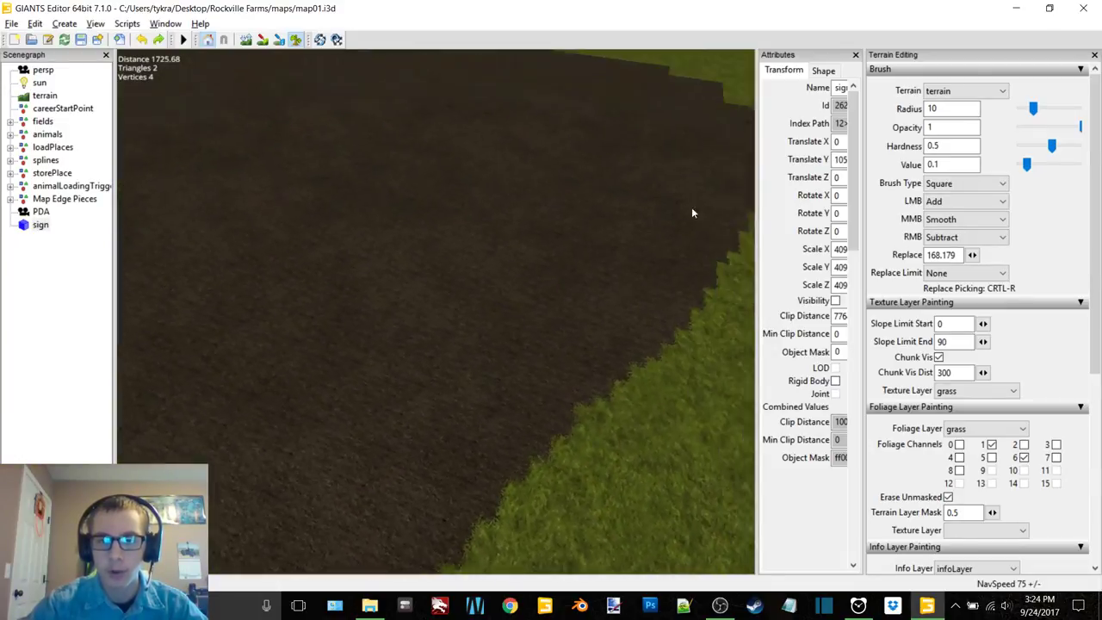
# Step: Paint a square block of grass foliage on the bare dirt beside the last rounded corner, joining it to the existing band
pyautogui.scroll(-3, 514, 273)
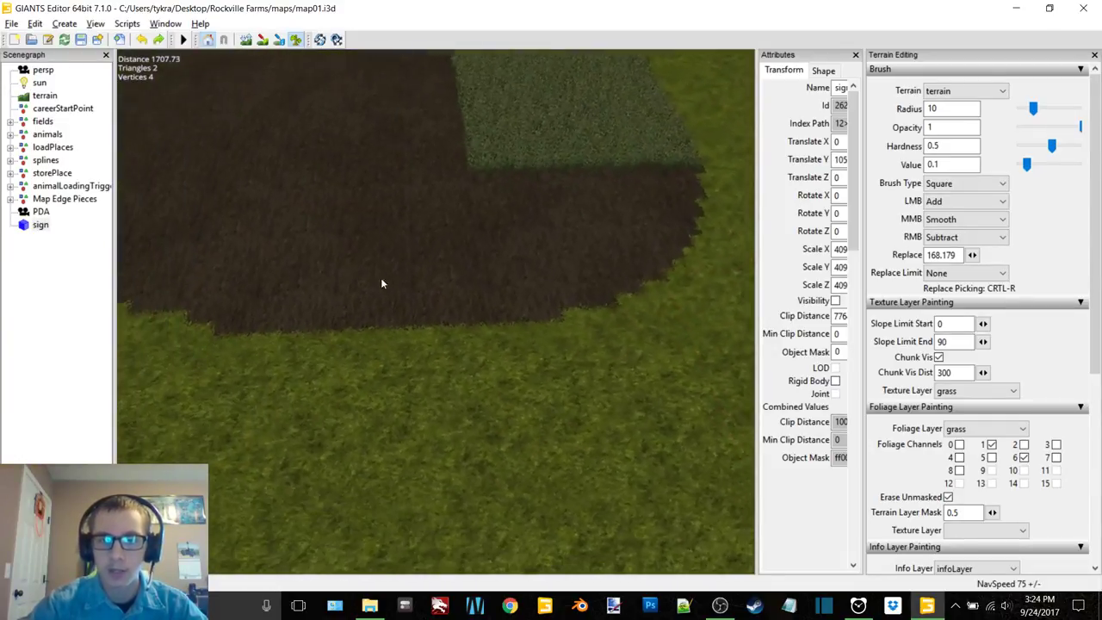
pyautogui.scroll(1, 383, 284)
pyautogui.click(433, 240)
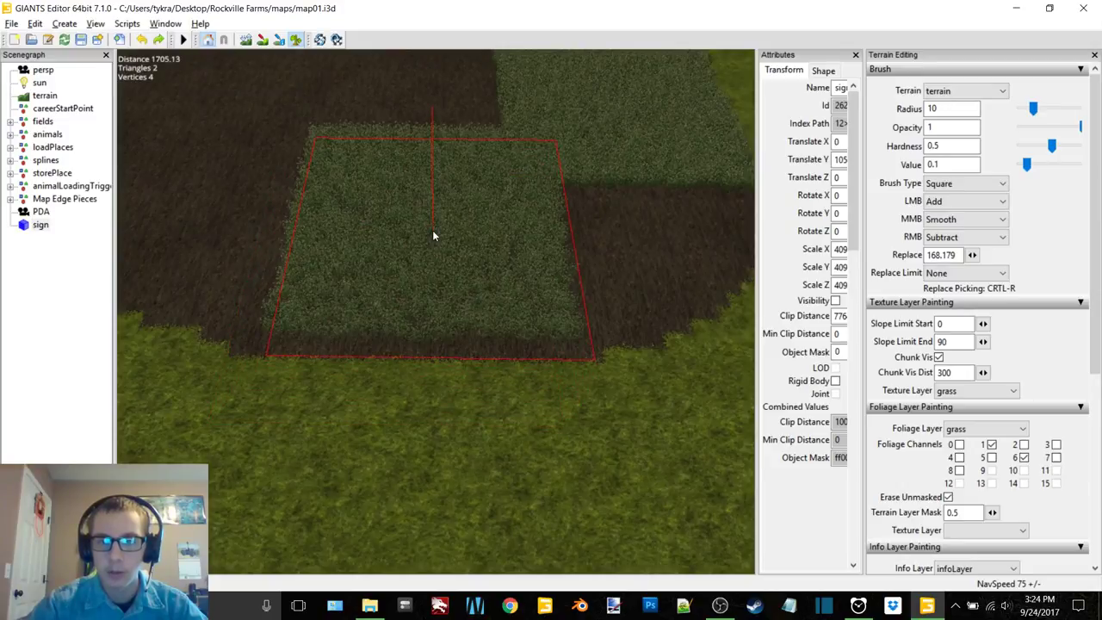
pyautogui.moveTo(428, 241); pyautogui.dragTo(421, 245, button='middle')
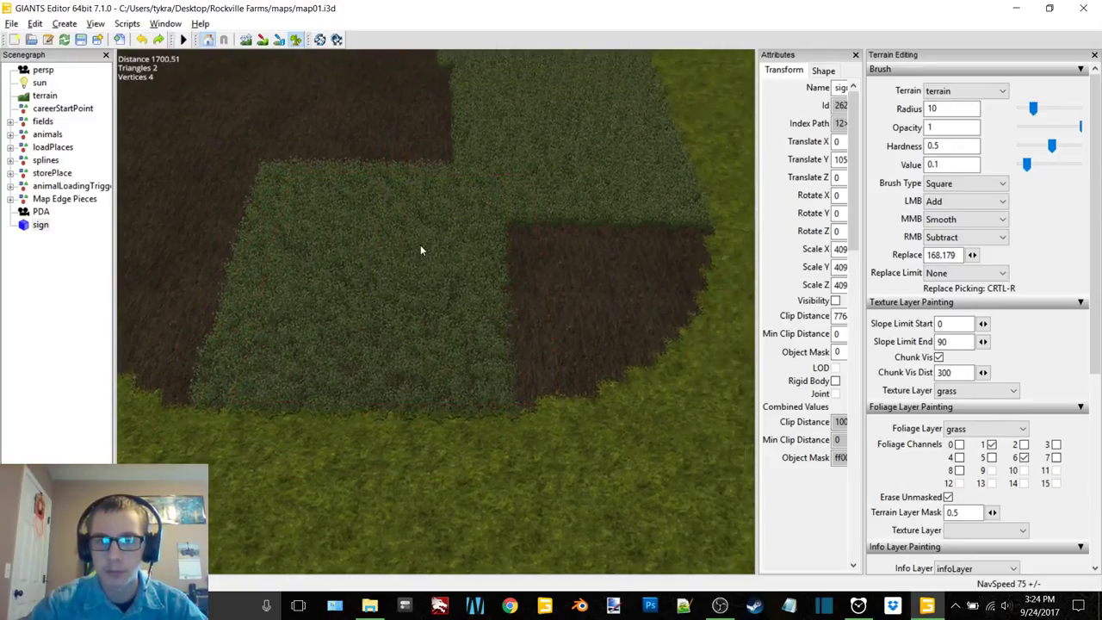
# Step: Set the brush to round and fill the bare dirt gap in the last rounded corner with grass foliage
pyautogui.click(965, 182)
pyautogui.click(943, 197)
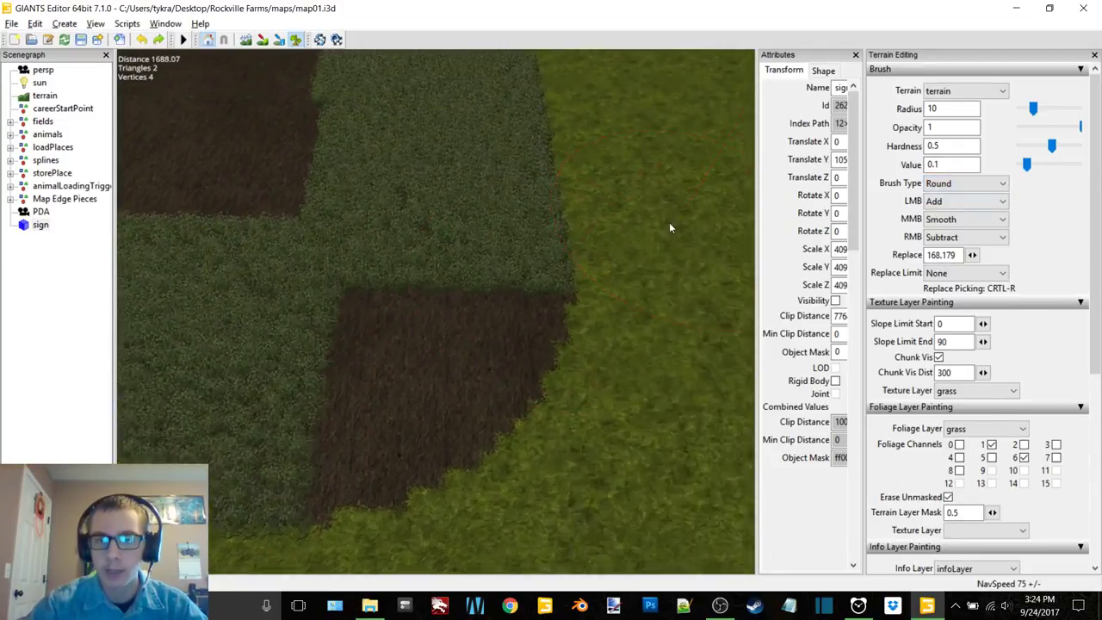
pyautogui.moveTo(669, 222); pyautogui.dragTo(491, 230, button='middle')
pyautogui.moveTo(428, 257); pyautogui.dragTo(527, 254)
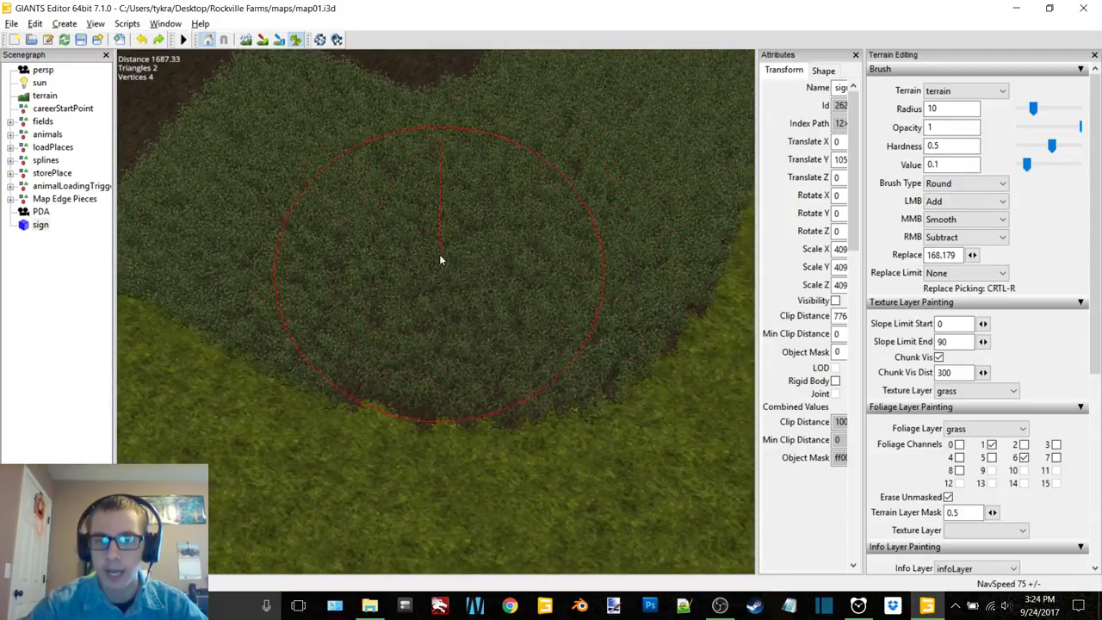
# Step: Paint grass foliage with the round brush along the remaining irregular edge until it closes the band around the field
pyautogui.moveTo(439, 259)
pyautogui.mouseDown(button='middle')
pyautogui.moveTo(514, 275)
pyautogui.moveTo(571, 327)
pyautogui.moveTo(496, 347)
pyautogui.moveTo(577, 331)
pyautogui.mouseUp(button='middle')
pyautogui.moveTo(375, 191)
pyautogui.mouseDown()
pyautogui.moveTo(373, 200)
pyautogui.moveTo(667, 279)
pyautogui.mouseUp()
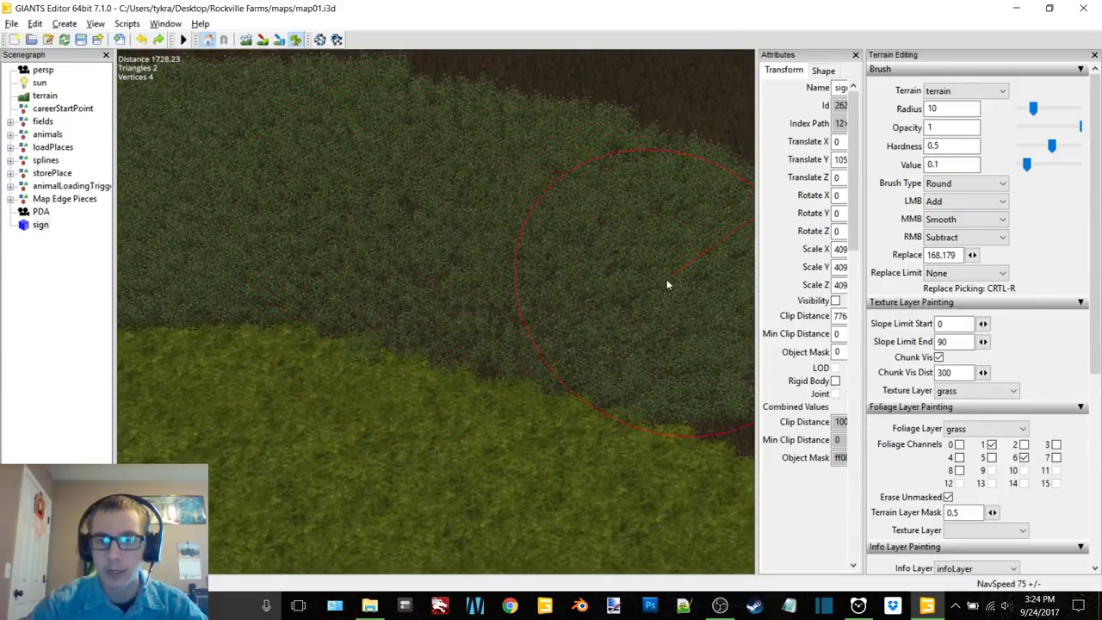
pyautogui.moveTo(667, 284); pyautogui.dragTo(508, 226, button='middle')
pyautogui.moveTo(376, 182)
pyautogui.mouseDown()
pyautogui.moveTo(582, 254)
pyautogui.moveTo(664, 295)
pyautogui.mouseUp()
pyautogui.moveTo(663, 295); pyautogui.dragTo(569, 267, button='middle')
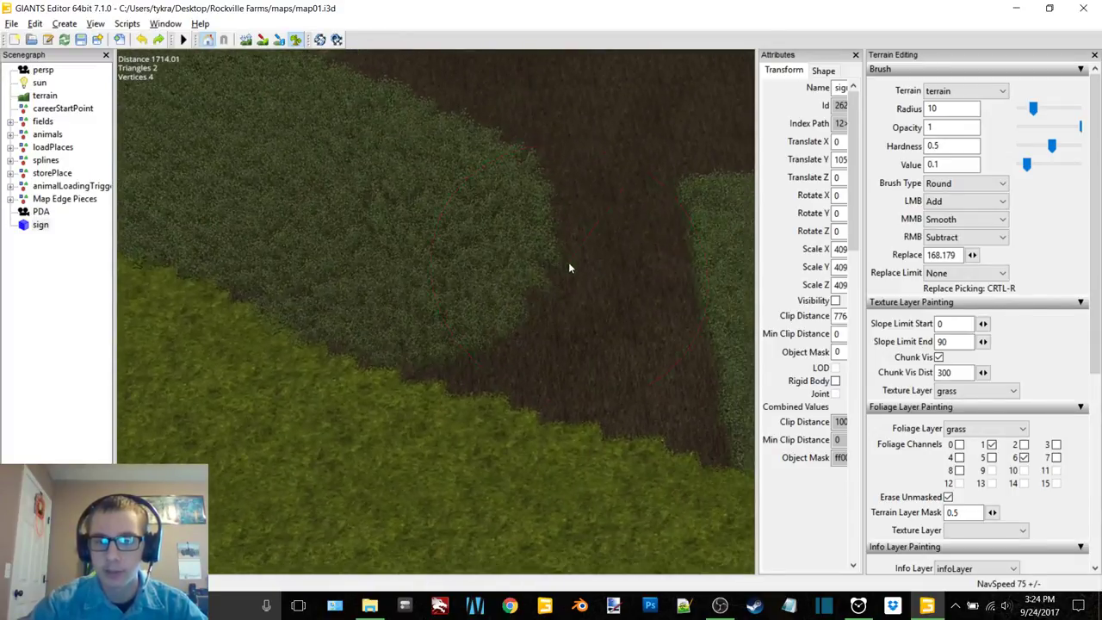
pyautogui.moveTo(421, 246); pyautogui.dragTo(712, 324)
pyautogui.moveTo(712, 325)
pyautogui.mouseDown(button='middle')
pyautogui.moveTo(554, 259)
pyautogui.moveTo(462, 239)
pyautogui.moveTo(480, 244)
pyautogui.moveTo(445, 197)
pyautogui.moveTo(668, 209)
pyautogui.mouseUp(button='middle')
# Step: Set the brush radius to 30 and fill the bare interior of the field with grass foliage
pyautogui.doubleClick(939, 109)
pyautogui.write('30')
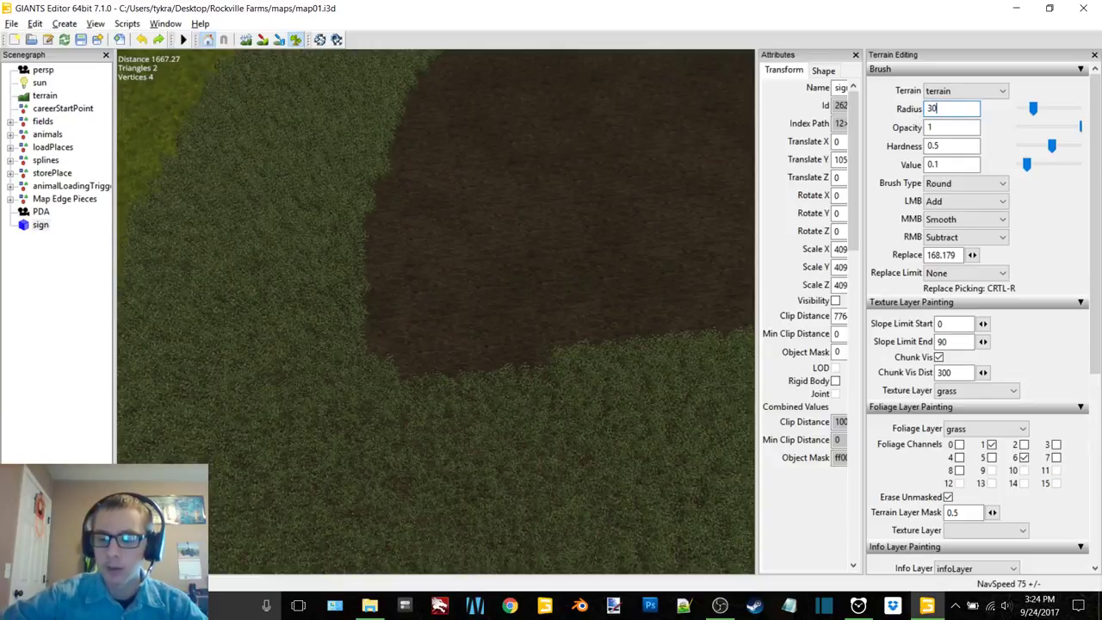
pyautogui.press('Return')
pyautogui.moveTo(545, 266); pyautogui.dragTo(508, 267, button='right')
pyautogui.moveTo(508, 267)
pyautogui.mouseDown()
pyautogui.moveTo(484, 258)
pyautogui.moveTo(494, 255)
pyautogui.moveTo(432, 257)
pyautogui.moveTo(443, 254)
pyautogui.mouseUp()
pyautogui.moveTo(443, 253)
pyautogui.mouseDown(button='right')
pyautogui.moveTo(389, 247)
pyautogui.moveTo(423, 256)
pyautogui.moveTo(441, 216)
pyautogui.moveTo(414, 249)
pyautogui.moveTo(374, 251)
pyautogui.moveTo(399, 239)
pyautogui.moveTo(370, 305)
pyautogui.moveTo(280, 282)
pyautogui.moveTo(413, 239)
pyautogui.moveTo(445, 305)
pyautogui.moveTo(433, 316)
pyautogui.moveTo(279, 310)
pyautogui.moveTo(444, 227)
pyautogui.moveTo(391, 256)
pyautogui.mouseUp(button='right')
pyautogui.moveTo(391, 256)
pyautogui.mouseDown()
pyautogui.moveTo(474, 241)
pyautogui.moveTo(475, 295)
pyautogui.moveTo(393, 278)
pyautogui.moveTo(451, 243)
pyautogui.mouseUp()
pyautogui.moveTo(451, 242)
pyautogui.mouseDown(button='right')
pyautogui.moveTo(437, 312)
pyautogui.moveTo(372, 318)
pyautogui.moveTo(414, 286)
pyautogui.moveTo(410, 295)
pyautogui.mouseUp(button='right')
pyautogui.moveTo(410, 295)
pyautogui.mouseDown()
pyautogui.moveTo(341, 262)
pyautogui.moveTo(368, 270)
pyautogui.moveTo(420, 338)
pyautogui.moveTo(396, 400)
pyautogui.moveTo(379, 390)
pyautogui.moveTo(438, 404)
pyautogui.moveTo(407, 387)
pyautogui.moveTo(341, 300)
pyautogui.moveTo(368, 270)
pyautogui.mouseUp()
pyautogui.moveTo(368, 269)
pyautogui.mouseDown(button='right')
pyautogui.moveTo(356, 258)
pyautogui.moveTo(423, 259)
pyautogui.moveTo(505, 236)
pyautogui.moveTo(510, 250)
pyautogui.moveTo(438, 284)
pyautogui.moveTo(445, 290)
pyautogui.moveTo(421, 263)
pyautogui.moveTo(448, 253)
pyautogui.moveTo(414, 256)
pyautogui.moveTo(453, 266)
pyautogui.moveTo(551, 217)
pyautogui.moveTo(255, 394)
pyautogui.moveTo(330, 362)
pyautogui.moveTo(390, 368)
pyautogui.moveTo(471, 298)
pyautogui.mouseUp(button='right')
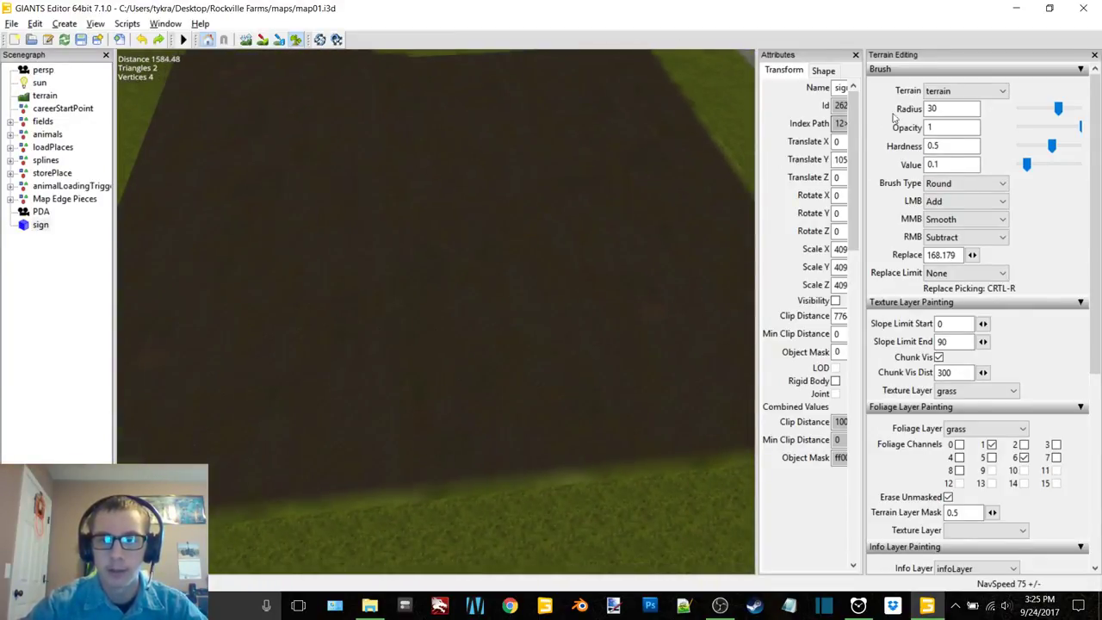
# Step: Using brush radius 10 and terrainDetail channels 0 and 2, repaint the ground beneath the grass around the narrow end's corners
pyautogui.doubleClick(952, 108)
pyautogui.write('10')
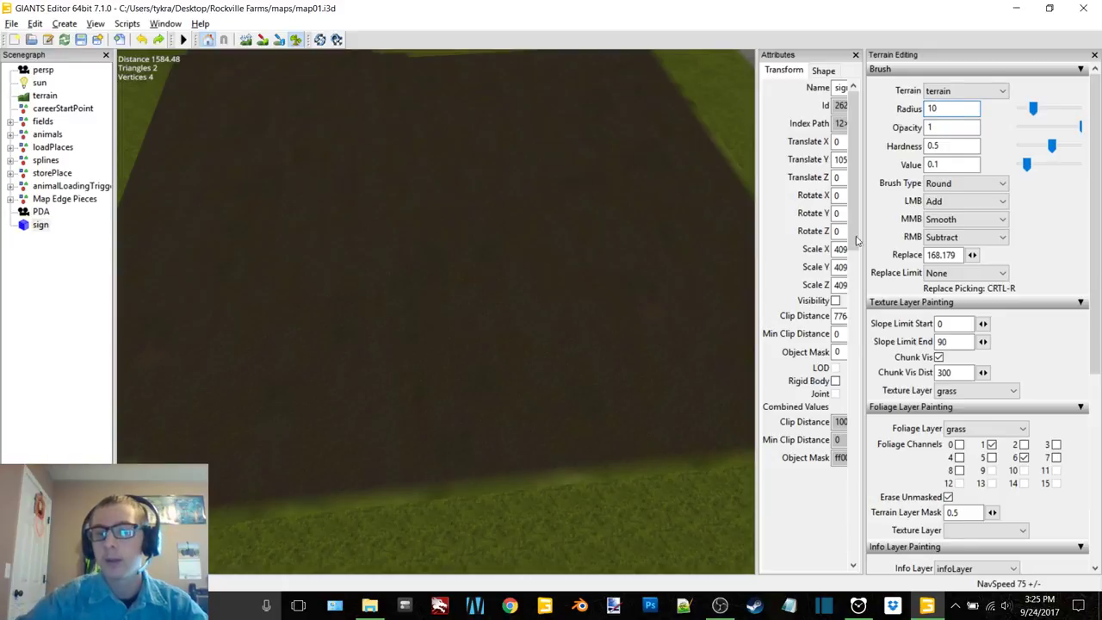
pyautogui.click(987, 429)
pyautogui.click(993, 404)
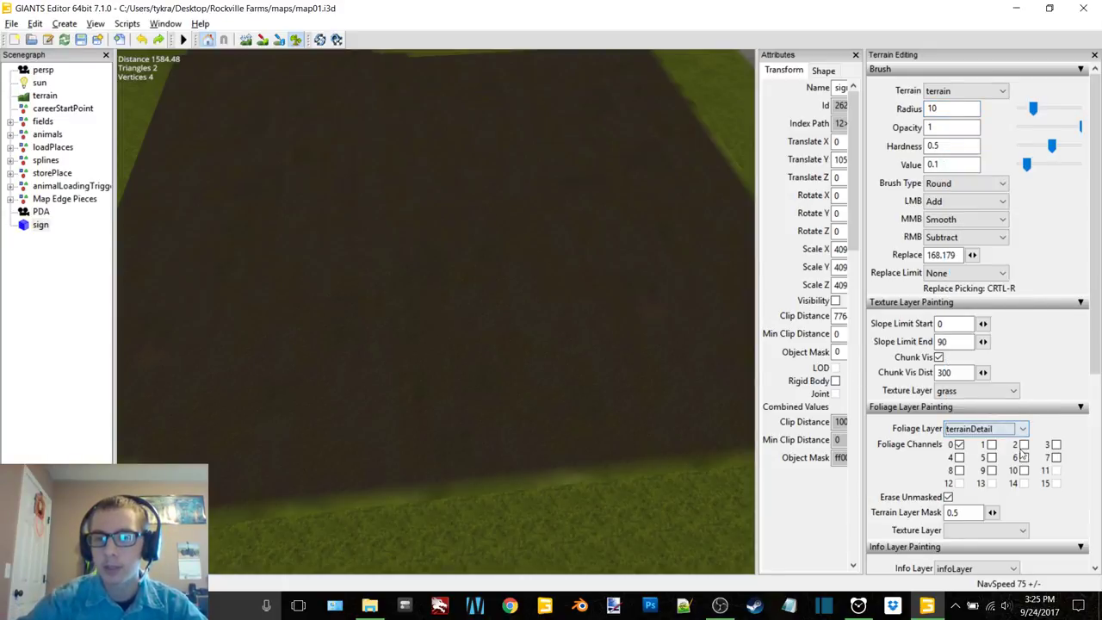
pyautogui.moveTo(560, 430)
pyautogui.mouseDown(button='right')
pyautogui.moveTo(424, 401)
pyautogui.moveTo(484, 343)
pyautogui.moveTo(431, 341)
pyautogui.moveTo(558, 355)
pyautogui.mouseUp(button='right')
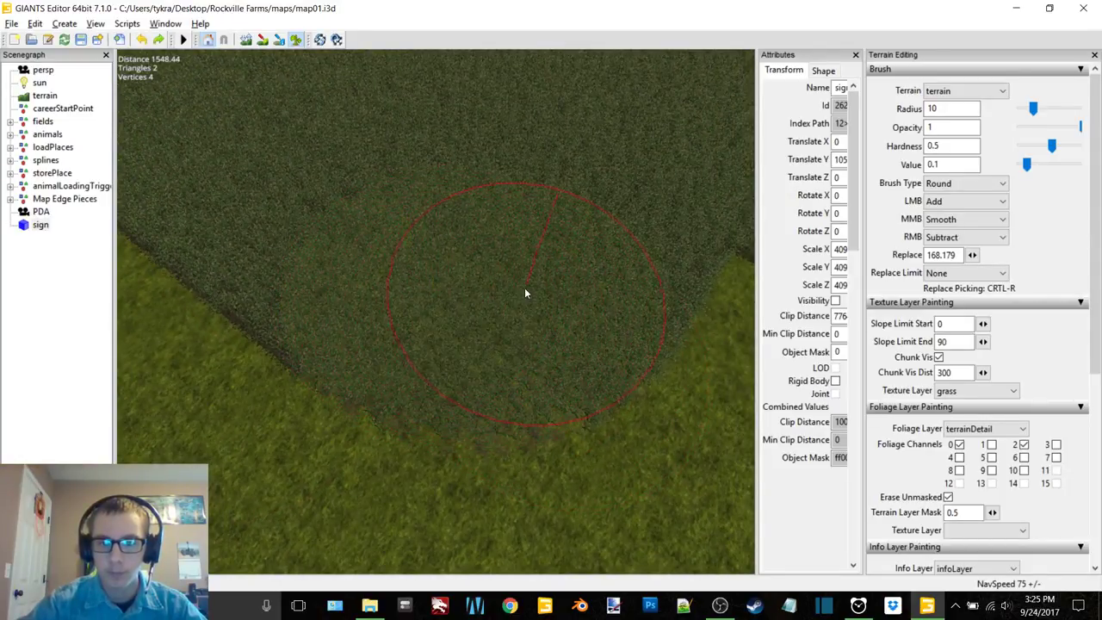
pyautogui.moveTo(524, 294)
pyautogui.mouseDown(button='right')
pyautogui.moveTo(463, 300)
pyautogui.moveTo(388, 217)
pyautogui.mouseUp(button='right')
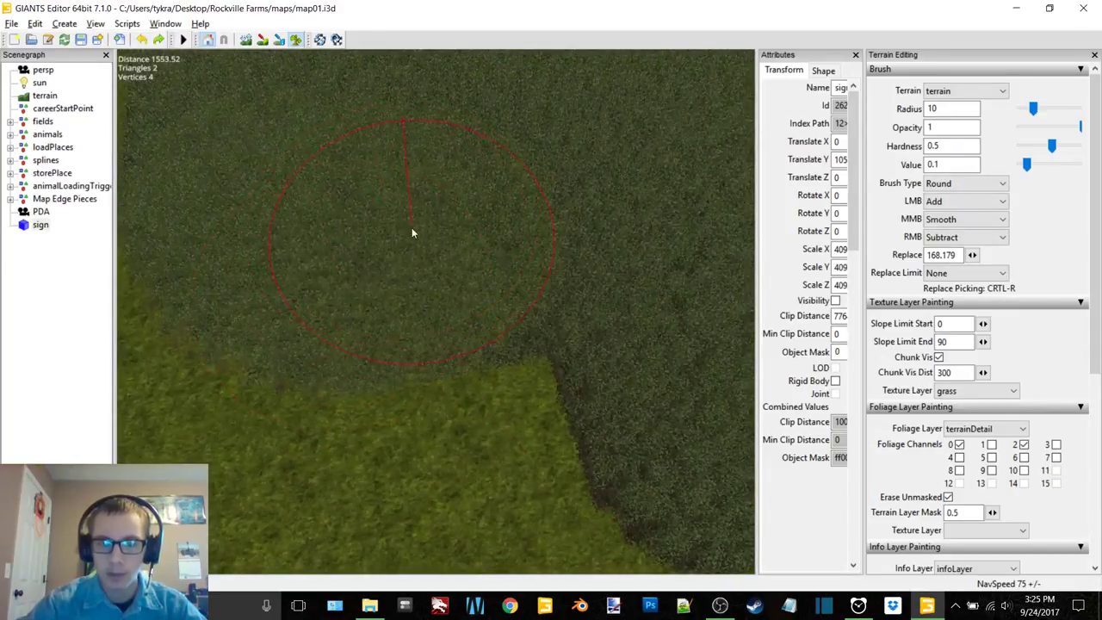
pyautogui.moveTo(470, 221)
pyautogui.mouseDown(button='right')
pyautogui.moveTo(554, 221)
pyautogui.moveTo(455, 172)
pyautogui.mouseUp(button='right')
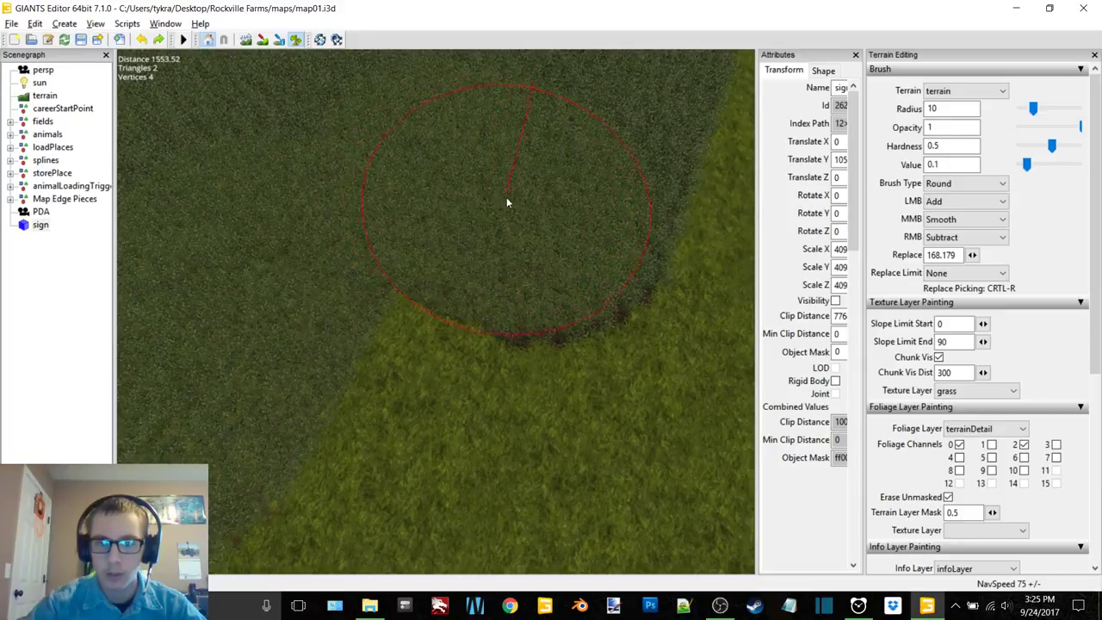
pyautogui.moveTo(520, 205)
pyautogui.mouseDown(button='right')
pyautogui.moveTo(524, 258)
pyautogui.moveTo(499, 270)
pyautogui.moveTo(348, 262)
pyautogui.mouseUp(button='right')
# Step: Switch to the square brush and extend the terrainDetail ground repaint along the adjoining straight field edge
pyautogui.click(965, 183)
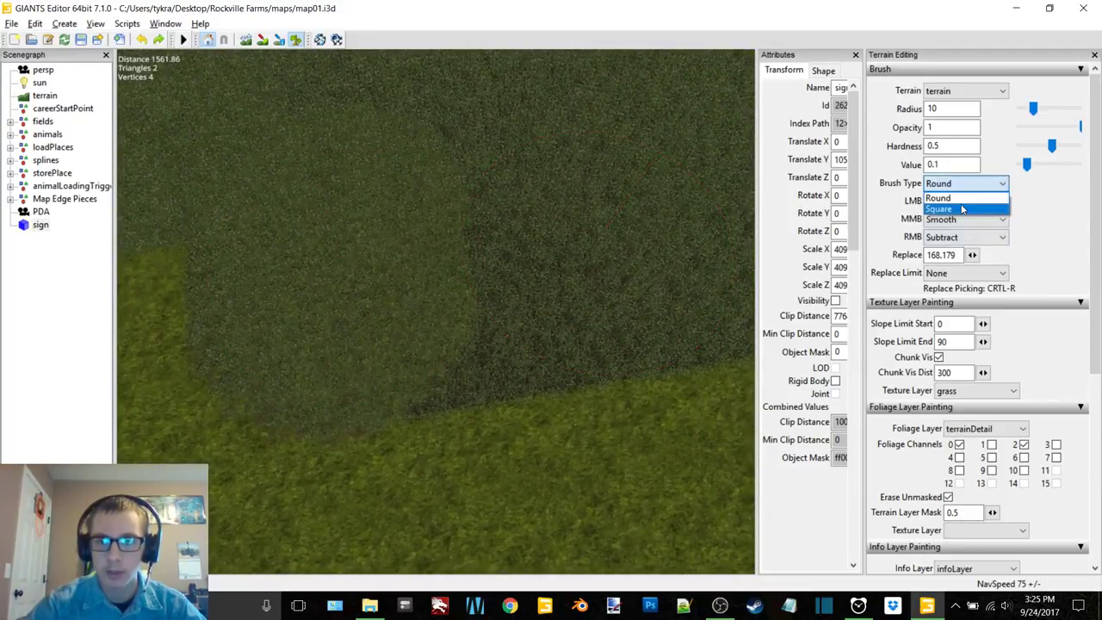
pyautogui.click(963, 210)
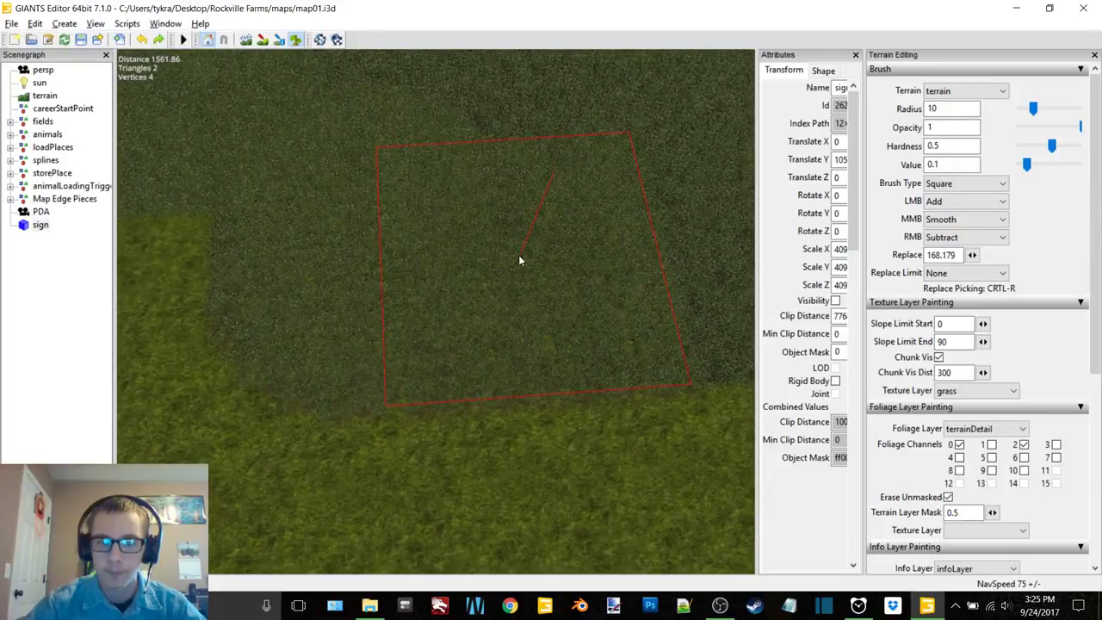
pyautogui.moveTo(519, 255); pyautogui.dragTo(405, 254)
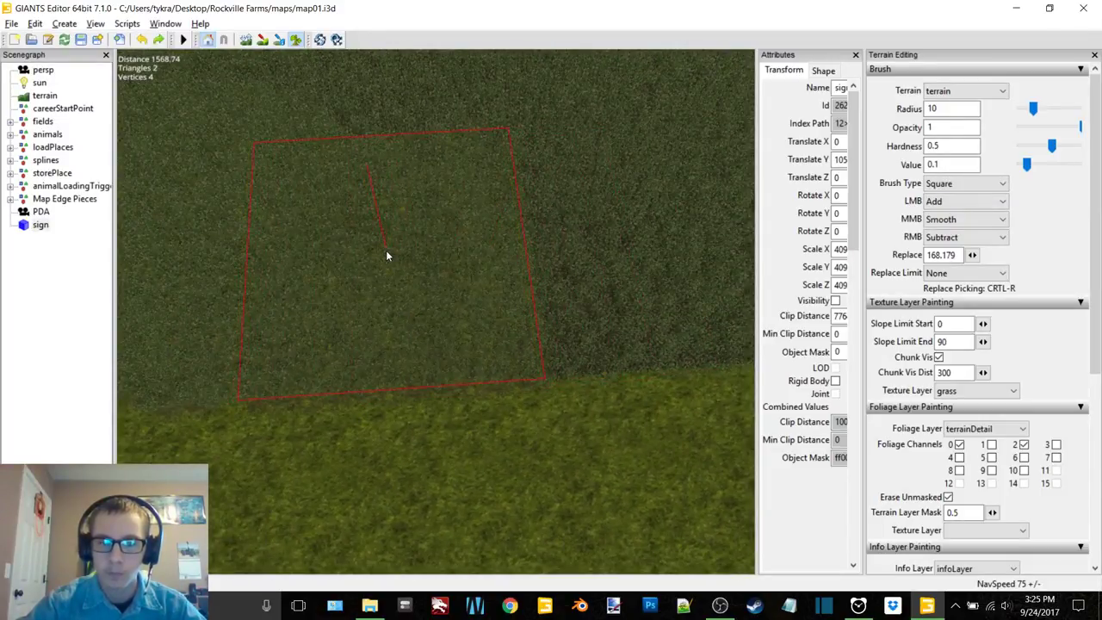
pyautogui.moveTo(396, 252)
pyautogui.mouseDown()
pyautogui.moveTo(538, 216)
pyautogui.moveTo(556, 236)
pyautogui.moveTo(485, 247)
pyautogui.mouseUp()
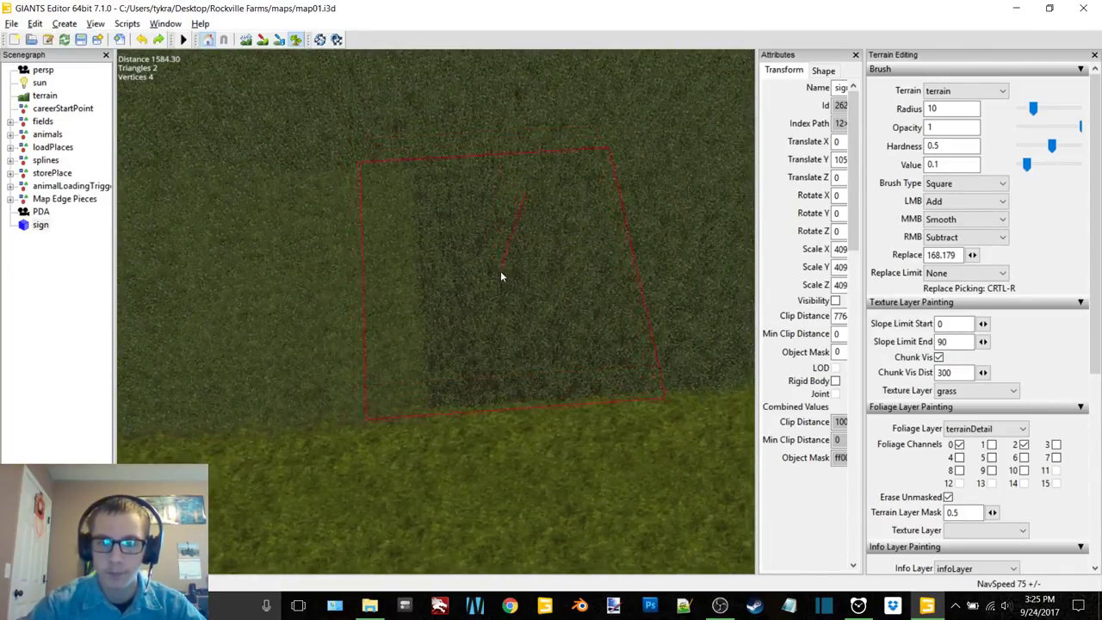
# Step: Extend the terrainDetail ground repaint along the field's straight edge, then use the round brush to cover the angled corner
pyautogui.moveTo(503, 272)
pyautogui.mouseDown(button='right')
pyautogui.moveTo(142, 461)
pyautogui.moveTo(204, 431)
pyautogui.mouseUp(button='right')
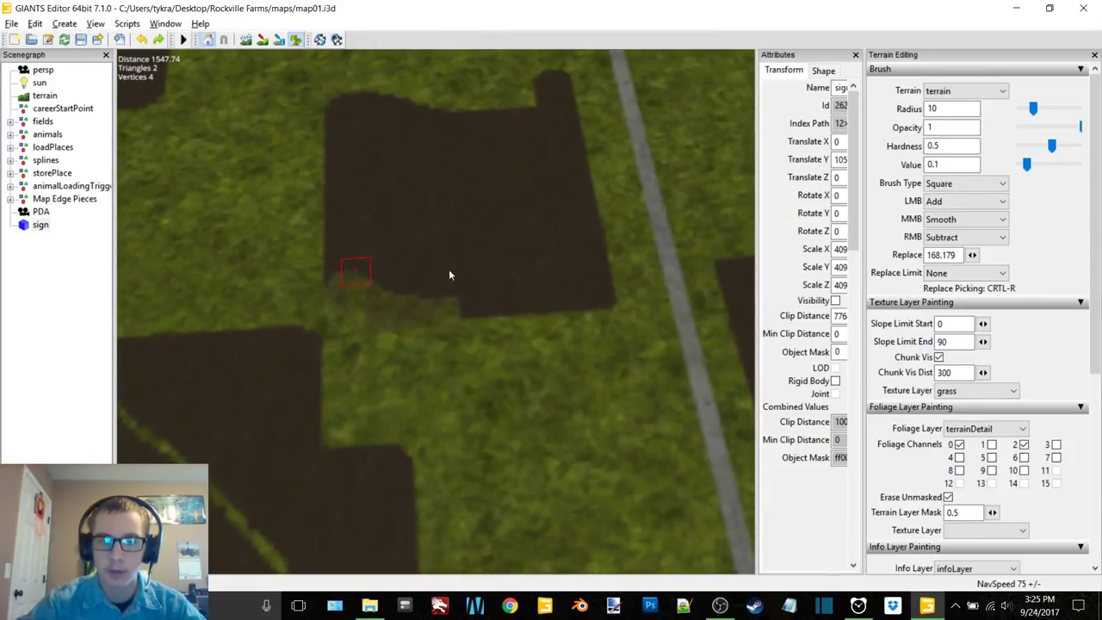
pyautogui.moveTo(451, 357)
pyautogui.mouseDown(button='right')
pyautogui.moveTo(724, 188)
pyautogui.moveTo(487, 299)
pyautogui.moveTo(522, 283)
pyautogui.moveTo(522, 258)
pyautogui.moveTo(486, 269)
pyautogui.moveTo(500, 320)
pyautogui.moveTo(468, 308)
pyautogui.moveTo(508, 266)
pyautogui.moveTo(472, 270)
pyautogui.moveTo(503, 293)
pyautogui.moveTo(434, 286)
pyautogui.moveTo(456, 278)
pyautogui.mouseUp(button='right')
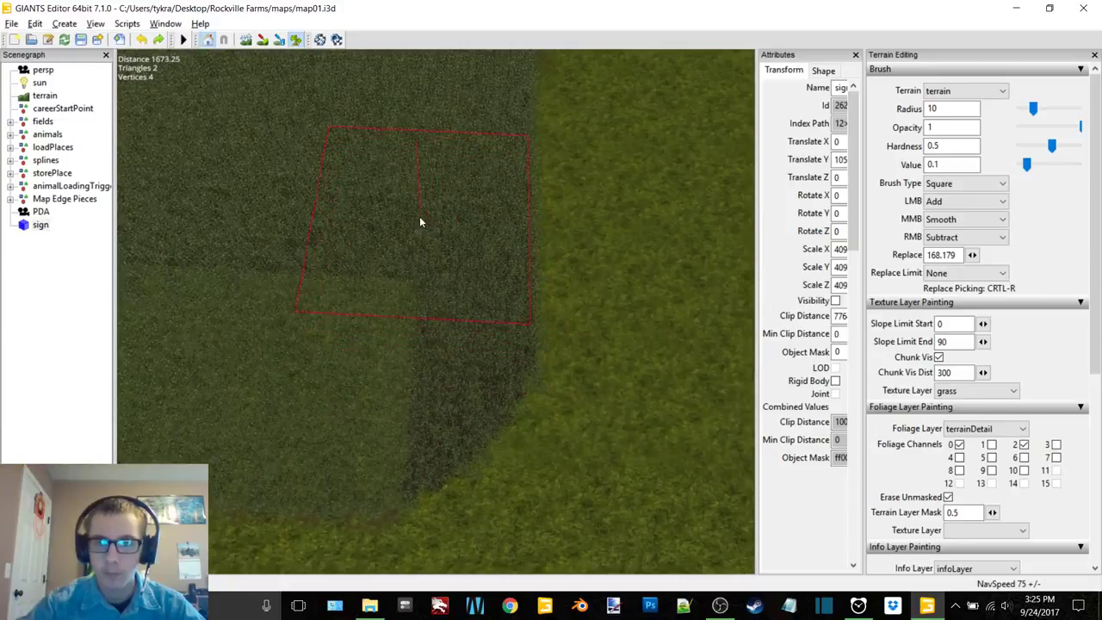
pyautogui.moveTo(427, 217); pyautogui.dragTo(421, 221, button='right')
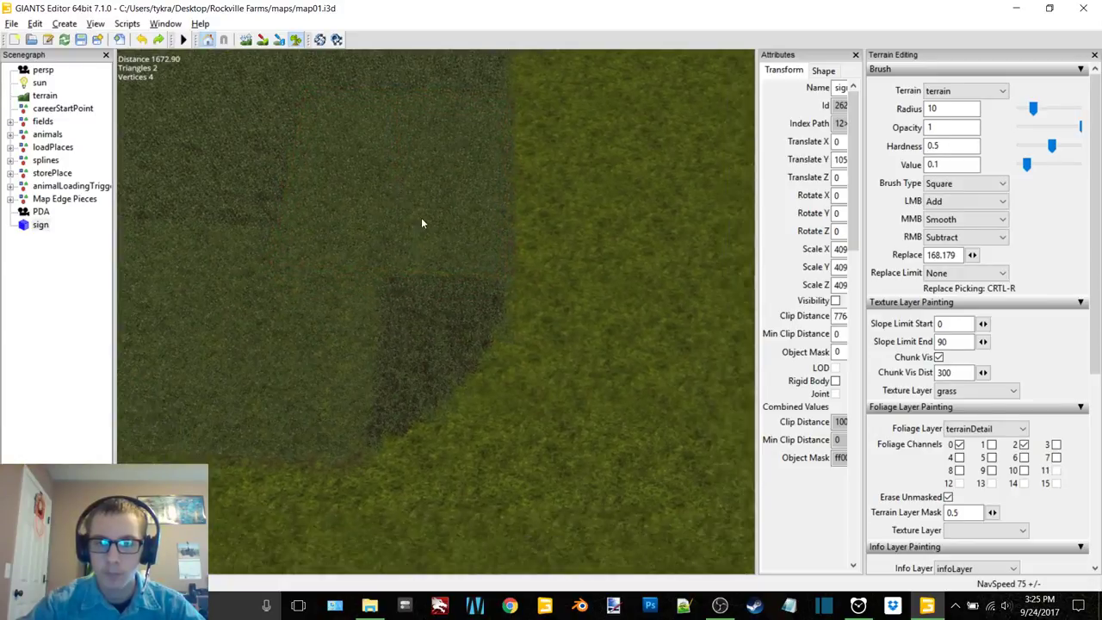
pyautogui.click(965, 184)
pyautogui.click(959, 199)
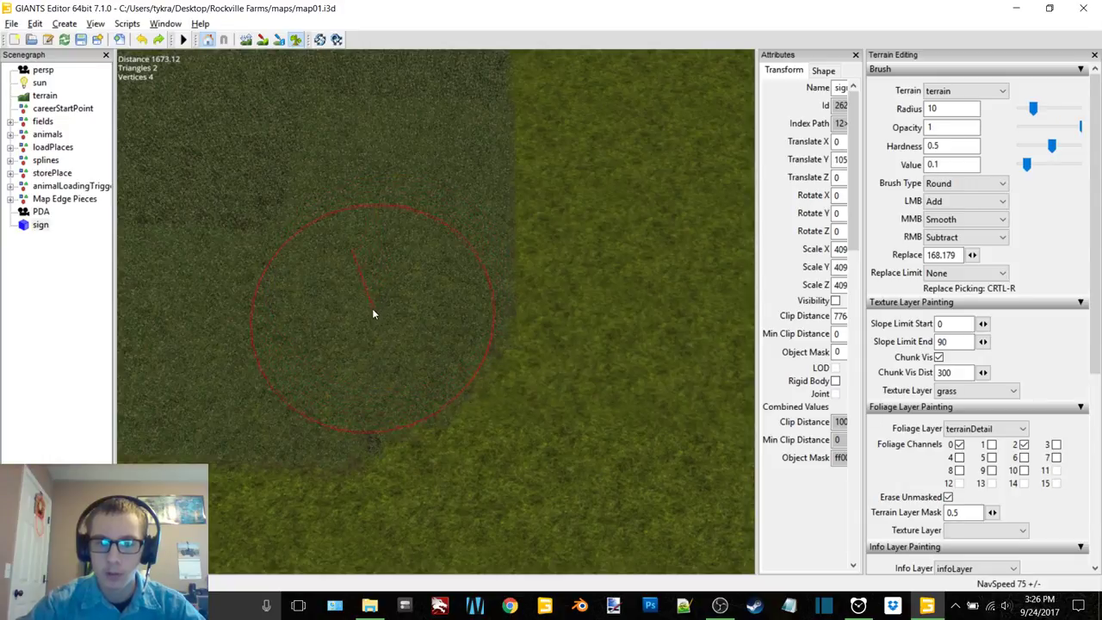
pyautogui.moveTo(362, 333)
pyautogui.mouseDown(button='right')
pyautogui.moveTo(378, 293)
pyautogui.moveTo(471, 315)
pyautogui.moveTo(305, 322)
pyautogui.mouseUp(button='right')
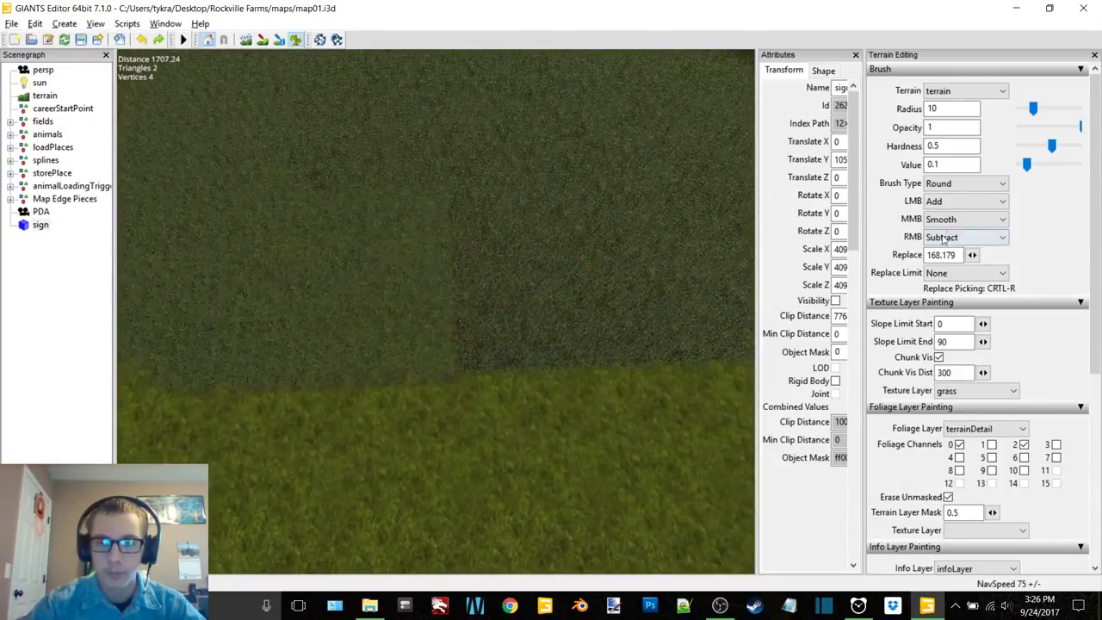
# Step: Switch to the square brush and repaint the ground beneath the grass along the next straight field edge
pyautogui.click(964, 184)
pyautogui.click(938, 210)
pyautogui.moveTo(603, 300); pyautogui.dragTo(577, 303, button='right')
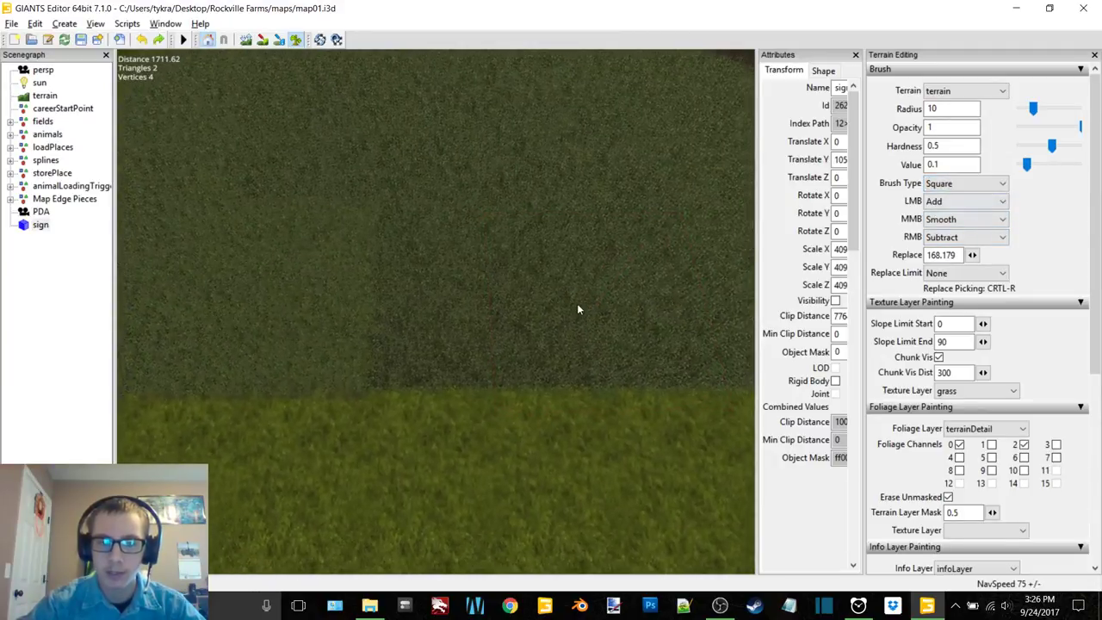
pyautogui.moveTo(460, 289); pyautogui.dragTo(451, 287, button='right')
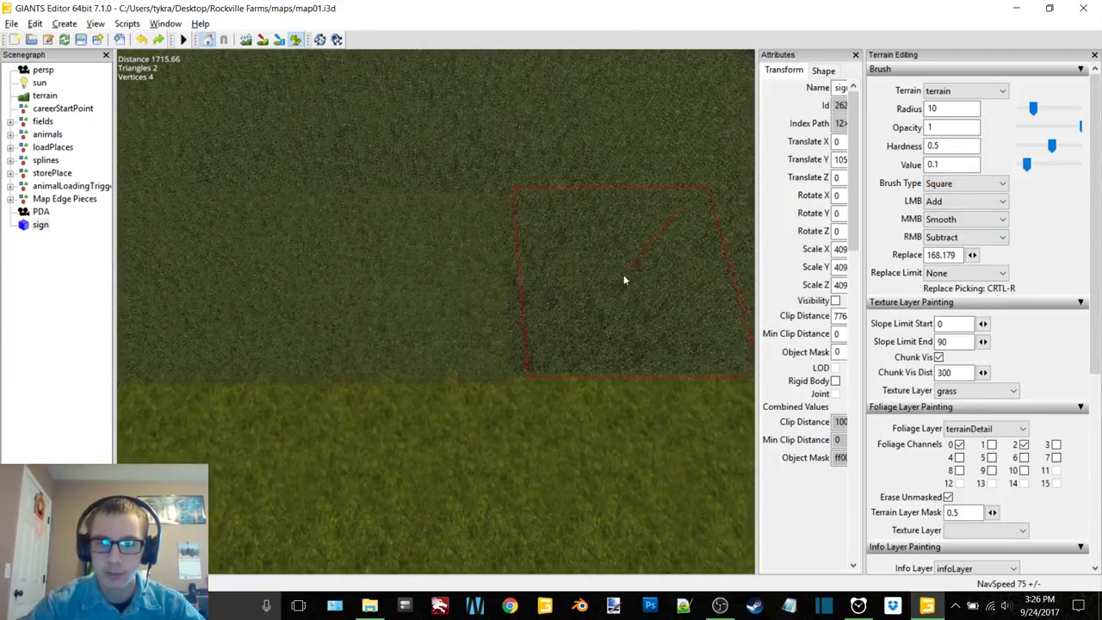
pyautogui.moveTo(592, 278)
pyautogui.mouseDown(button='right')
pyautogui.moveTo(499, 292)
pyautogui.moveTo(481, 277)
pyautogui.moveTo(508, 277)
pyautogui.moveTo(482, 264)
pyautogui.moveTo(487, 278)
pyautogui.moveTo(468, 274)
pyautogui.moveTo(541, 257)
pyautogui.moveTo(488, 267)
pyautogui.moveTo(516, 288)
pyautogui.moveTo(500, 288)
pyautogui.moveTo(502, 300)
pyautogui.moveTo(434, 298)
pyautogui.moveTo(482, 322)
pyautogui.moveTo(418, 347)
pyautogui.moveTo(336, 319)
pyautogui.moveTo(523, 295)
pyautogui.moveTo(366, 296)
pyautogui.moveTo(558, 273)
pyautogui.moveTo(536, 275)
pyautogui.moveTo(536, 294)
pyautogui.mouseUp(button='right')
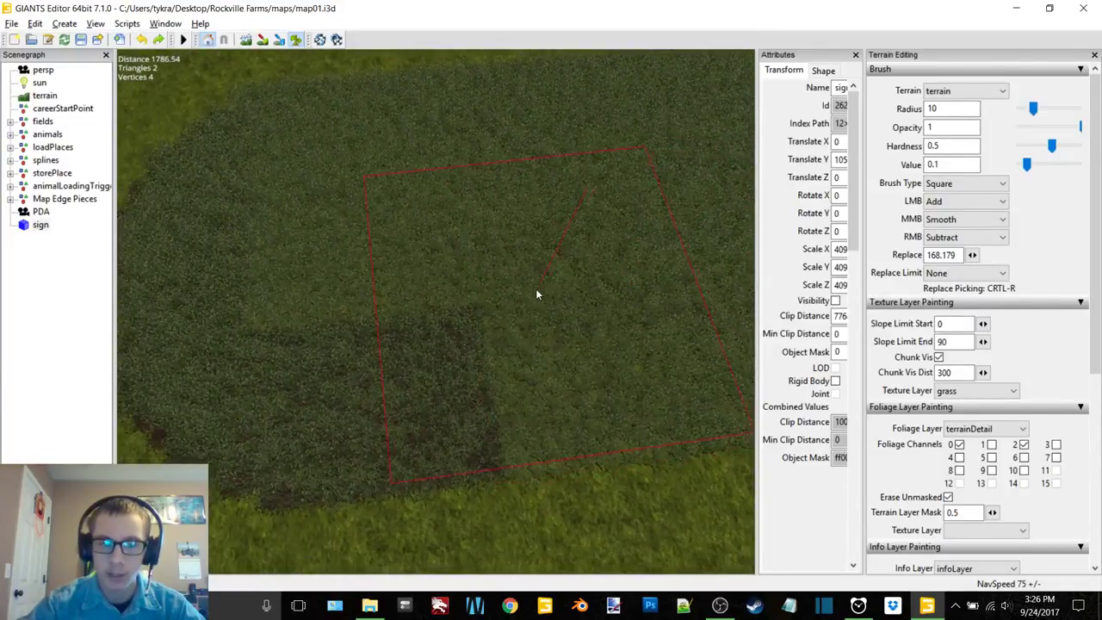
# Step: Switch to the round brush and repaint the ground beneath the grass around the field's rounded end
pyautogui.moveTo(429, 315)
pyautogui.mouseDown(button='right')
pyautogui.moveTo(443, 320)
pyautogui.moveTo(419, 305)
pyautogui.moveTo(481, 314)
pyautogui.moveTo(508, 298)
pyautogui.mouseUp(button='right')
pyautogui.click(965, 182)
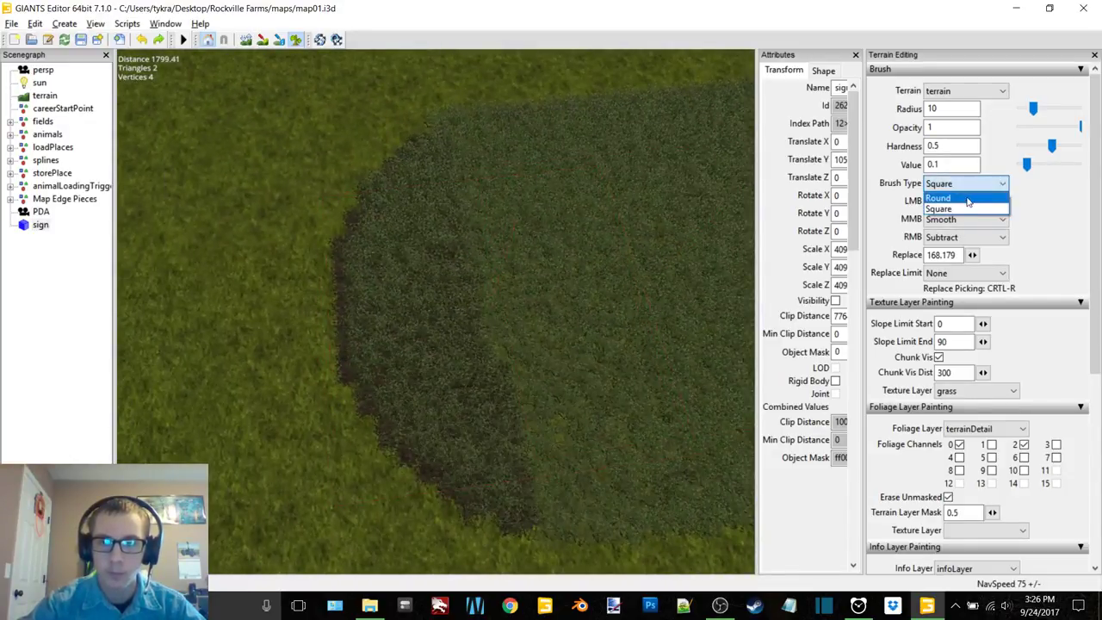
pyautogui.click(947, 207)
pyautogui.moveTo(603, 267)
pyautogui.mouseDown(button='right')
pyautogui.moveTo(625, 260)
pyautogui.moveTo(541, 283)
pyautogui.moveTo(667, 295)
pyautogui.mouseUp(button='right')
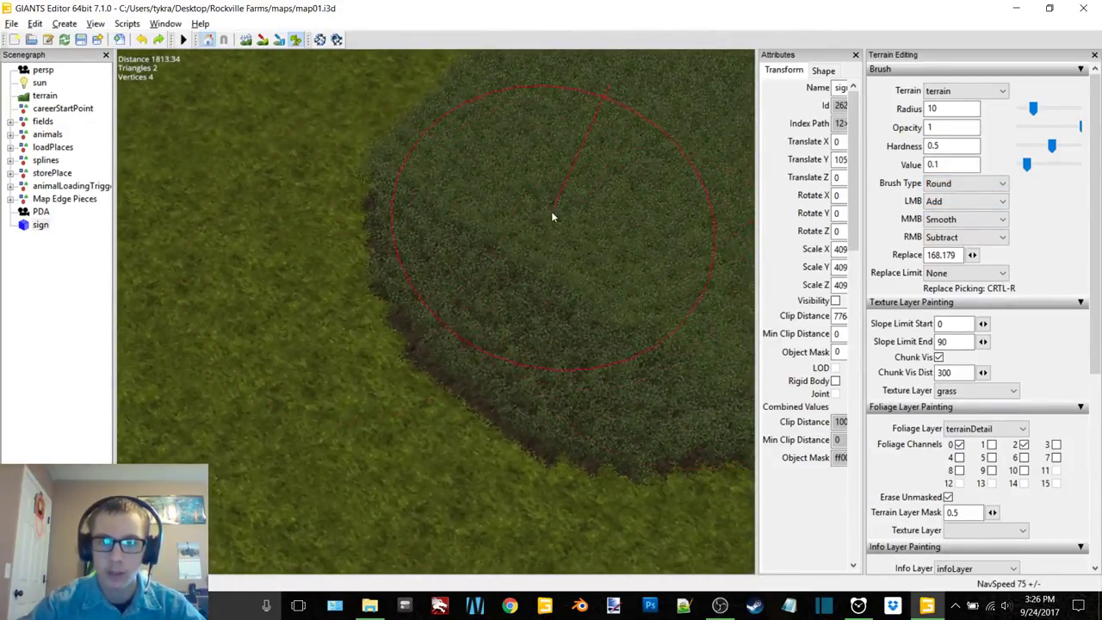
pyautogui.moveTo(553, 217)
pyautogui.mouseDown()
pyautogui.moveTo(522, 211)
pyautogui.moveTo(532, 256)
pyautogui.moveTo(616, 306)
pyautogui.mouseUp()
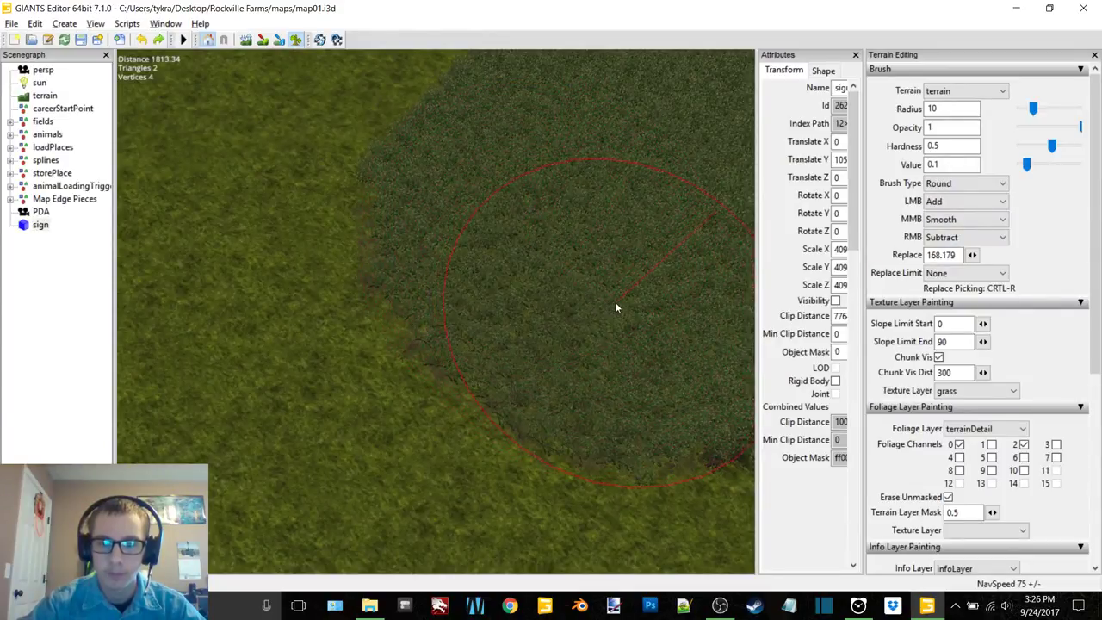
pyautogui.moveTo(616, 307)
pyautogui.mouseDown(button='right')
pyautogui.moveTo(571, 278)
pyautogui.moveTo(468, 285)
pyautogui.moveTo(625, 258)
pyautogui.mouseUp(button='right')
# Step: Switch to the square brush and repaint the ground beneath the grass along the straight edge beside the field's inner corner
pyautogui.click(1002, 183)
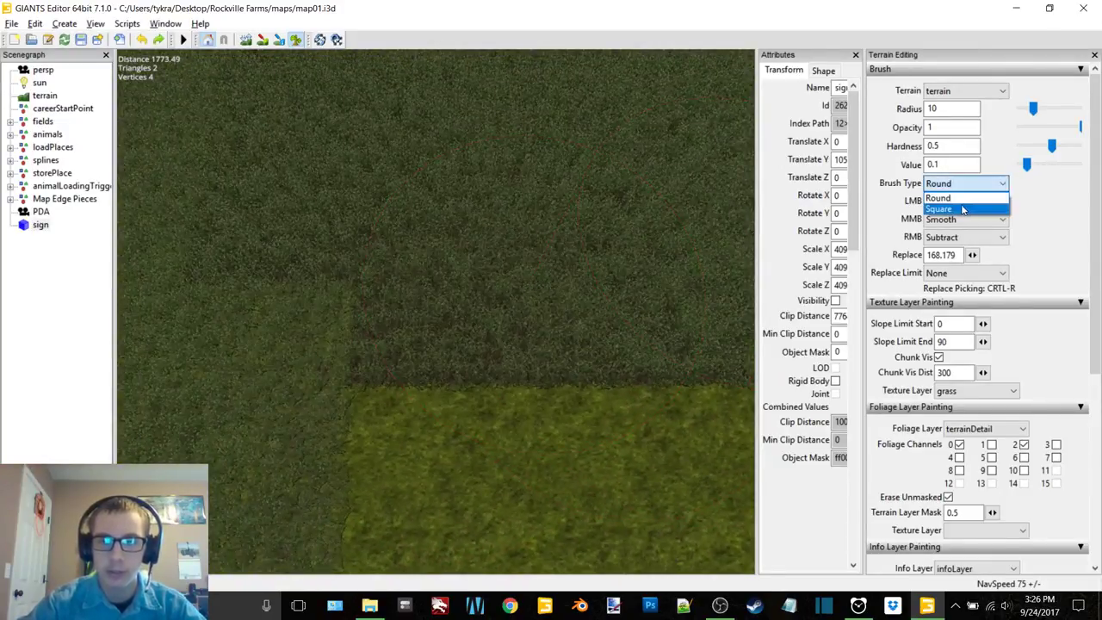
pyautogui.click(939, 209)
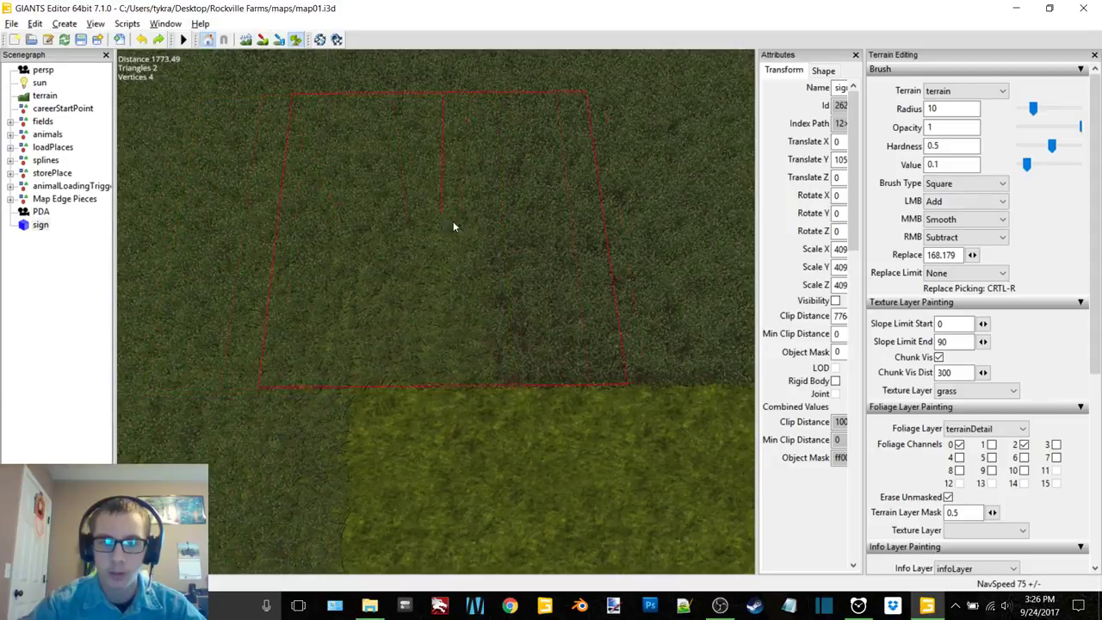
pyautogui.moveTo(531, 223)
pyautogui.mouseDown(button='right')
pyautogui.moveTo(489, 220)
pyautogui.moveTo(505, 250)
pyautogui.moveTo(485, 250)
pyautogui.moveTo(530, 262)
pyautogui.moveTo(498, 265)
pyautogui.moveTo(491, 283)
pyautogui.moveTo(519, 276)
pyautogui.moveTo(472, 259)
pyautogui.moveTo(607, 253)
pyautogui.moveTo(313, 244)
pyautogui.moveTo(388, 275)
pyautogui.moveTo(415, 327)
pyautogui.moveTo(517, 301)
pyautogui.mouseUp(button='right')
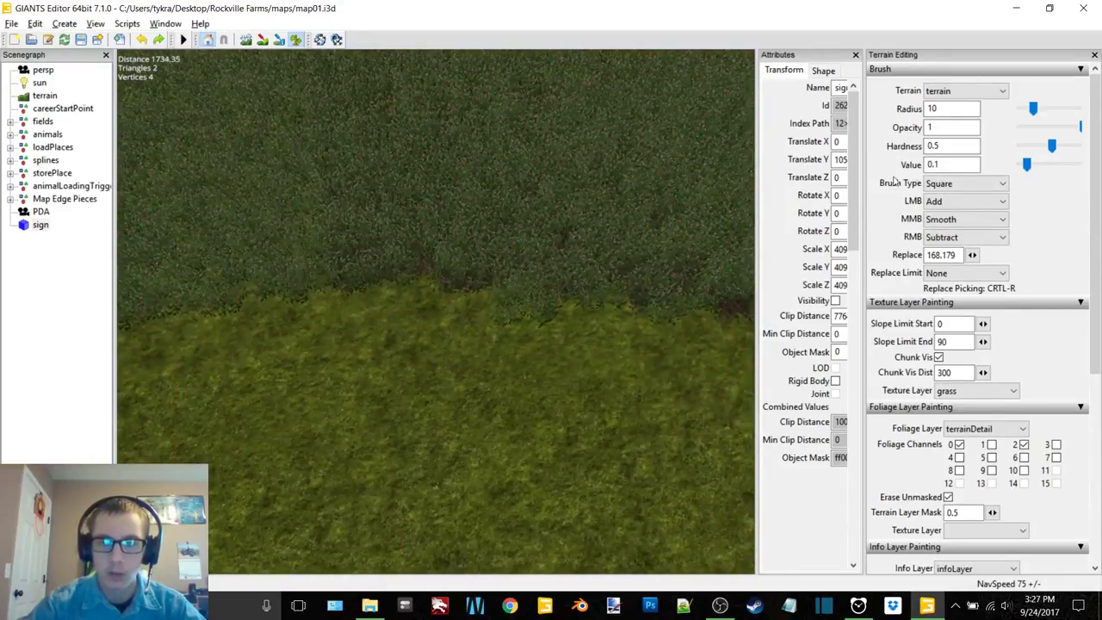
# Step: Switch to the round brush and repaint the ground beneath the grass along the remaining curved, irregular field edge
pyautogui.click(960, 192)
pyautogui.click(943, 212)
pyautogui.moveTo(500, 192); pyautogui.dragTo(484, 208, button='right')
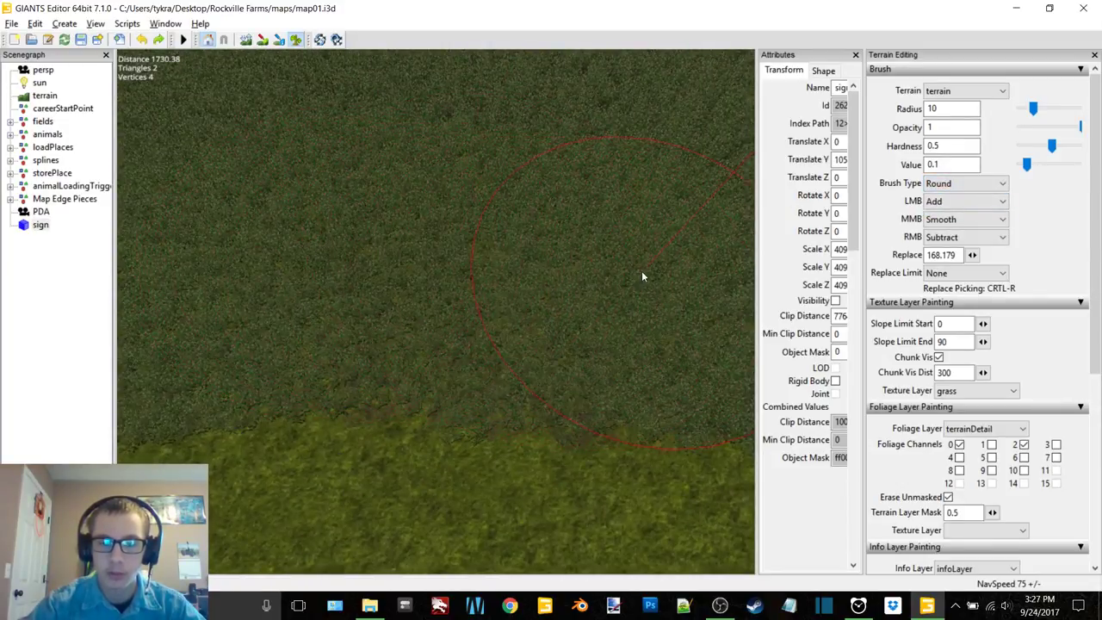
pyautogui.moveTo(642, 270); pyautogui.dragTo(554, 264, button='right')
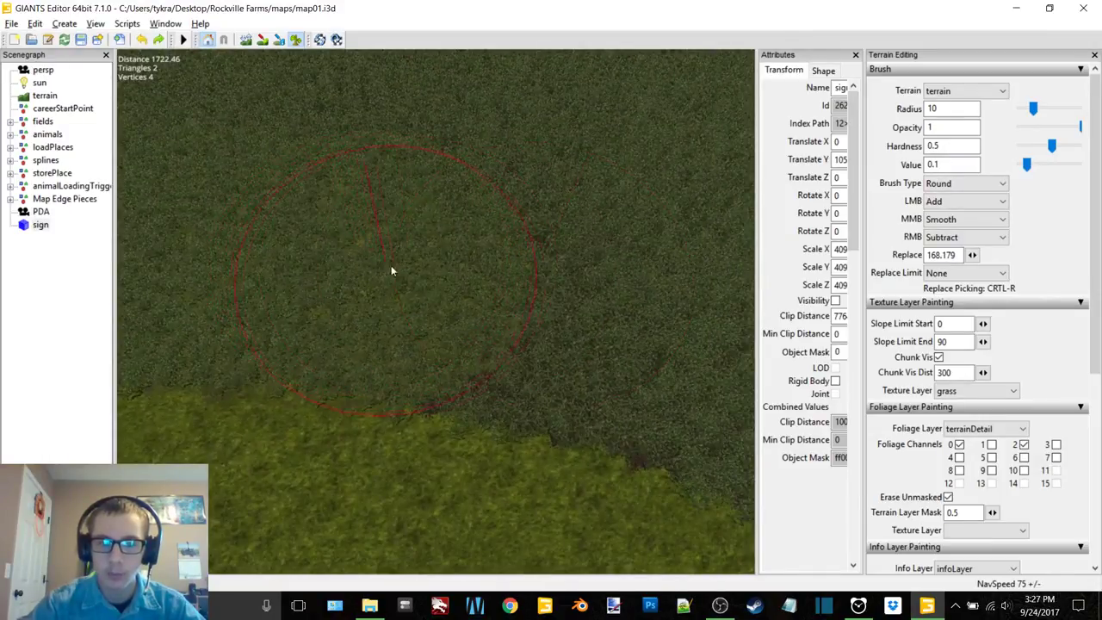
pyautogui.moveTo(636, 311)
pyautogui.mouseDown(button='right')
pyautogui.moveTo(649, 303)
pyautogui.moveTo(534, 272)
pyautogui.mouseUp(button='right')
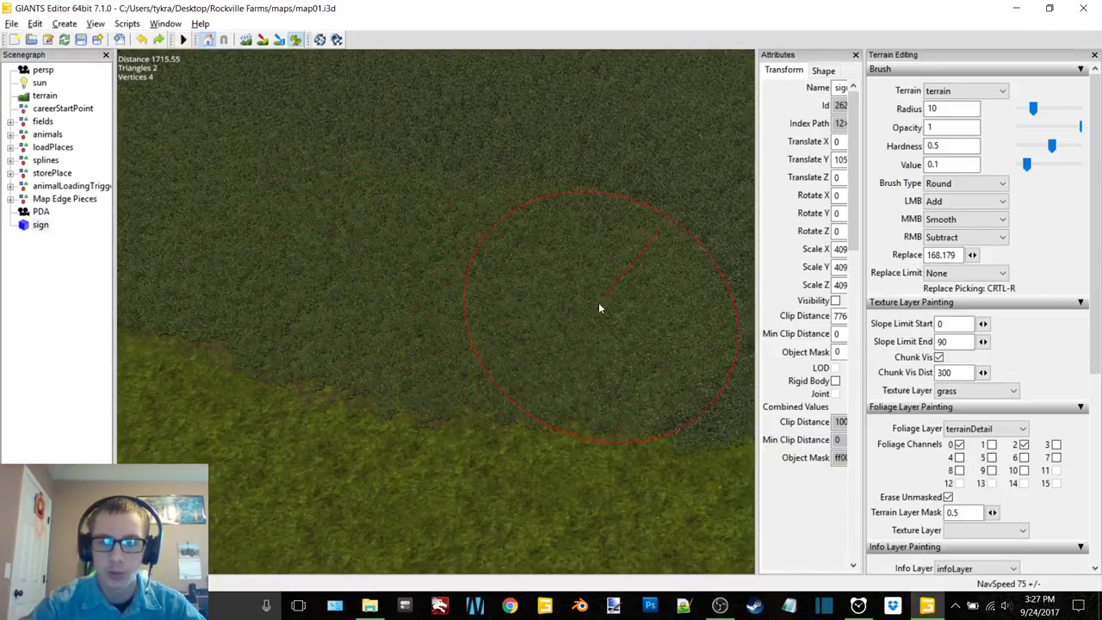
pyautogui.moveTo(600, 307); pyautogui.dragTo(799, 198, button='right')
# Step: Minimize the map editor and browse the maps folder of FS17_Windchaser in File Explorer for its textures folder
pyautogui.click(1016, 7)
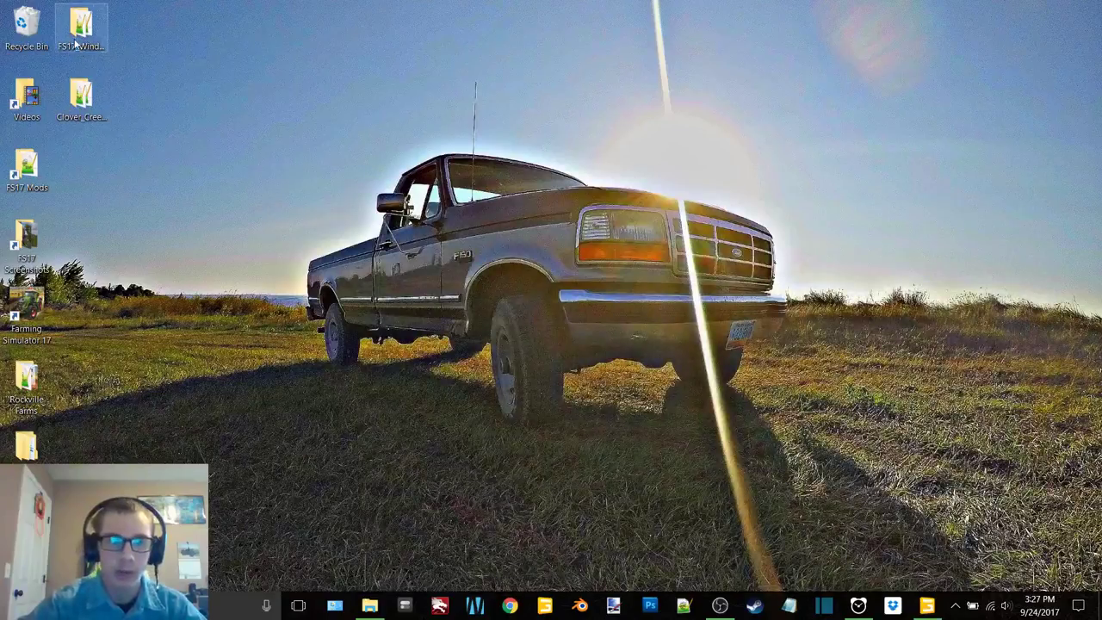
pyautogui.hotkey('alt', 'Tab')
pyautogui.moveTo(558, 21); pyautogui.dragTo(406, 153)
pyautogui.doubleClick(356, 273)
pyautogui.scroll(-9, 468, 374)
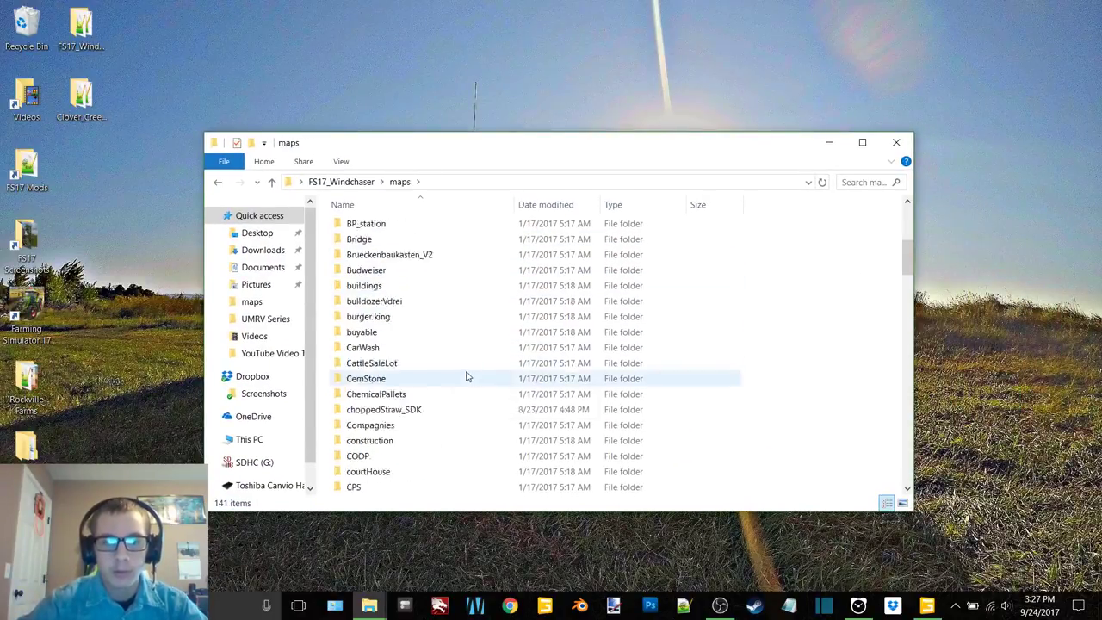
pyautogui.scroll(-20, 468, 374)
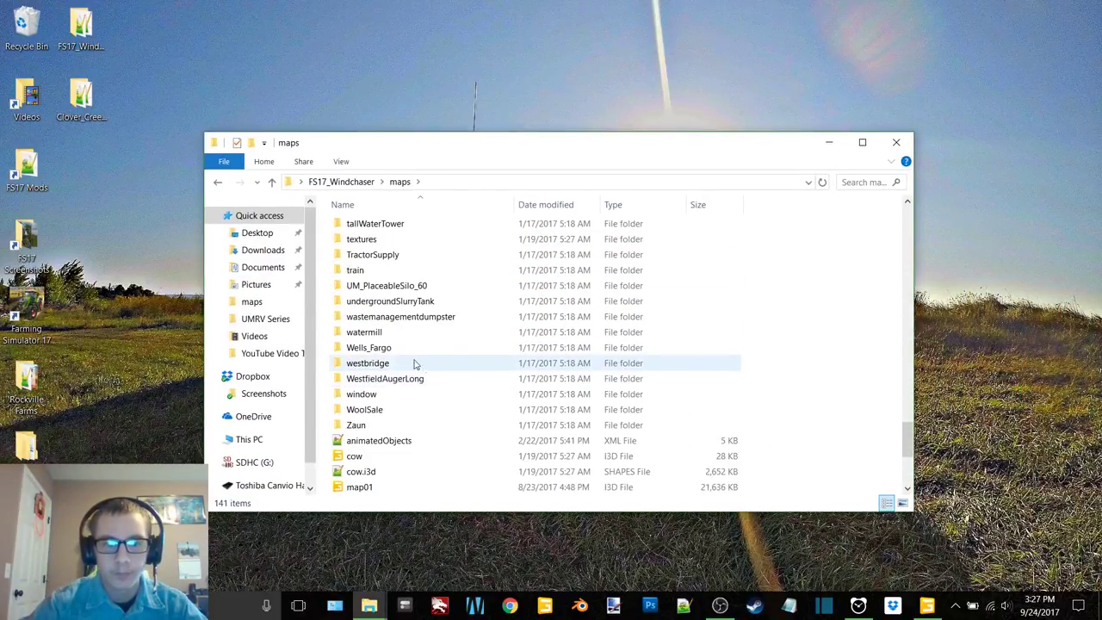
# Step: Open textures/terrain/distance in the Windchaser maps folder and select acre_grass_distance_diffuse
pyautogui.doubleClick(363, 240)
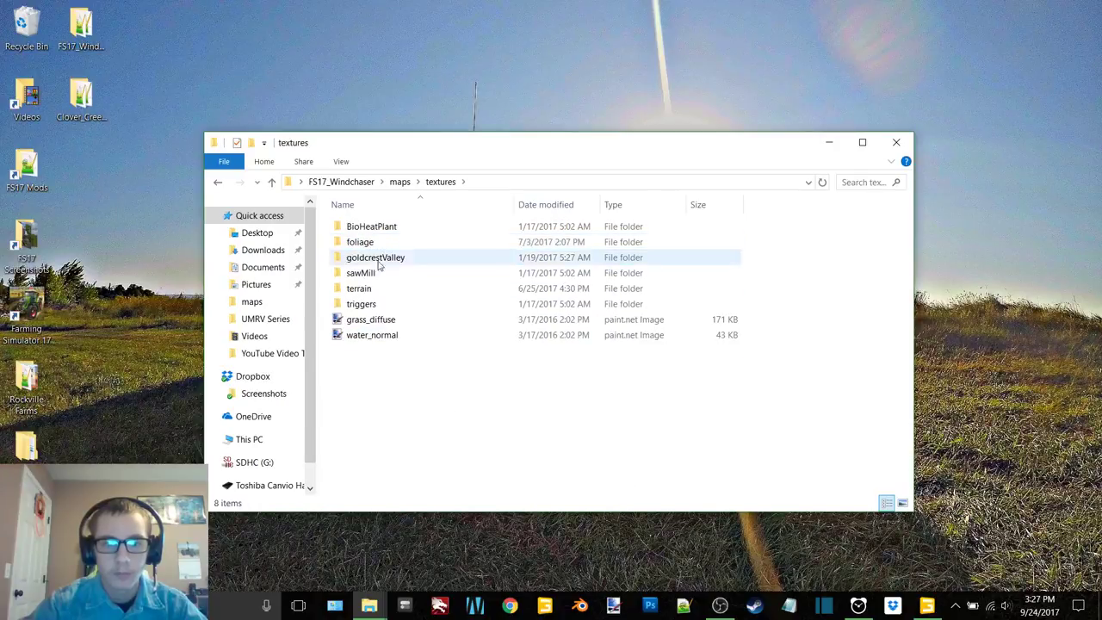
pyautogui.doubleClick(376, 296)
pyautogui.scroll(-3, 701, 351)
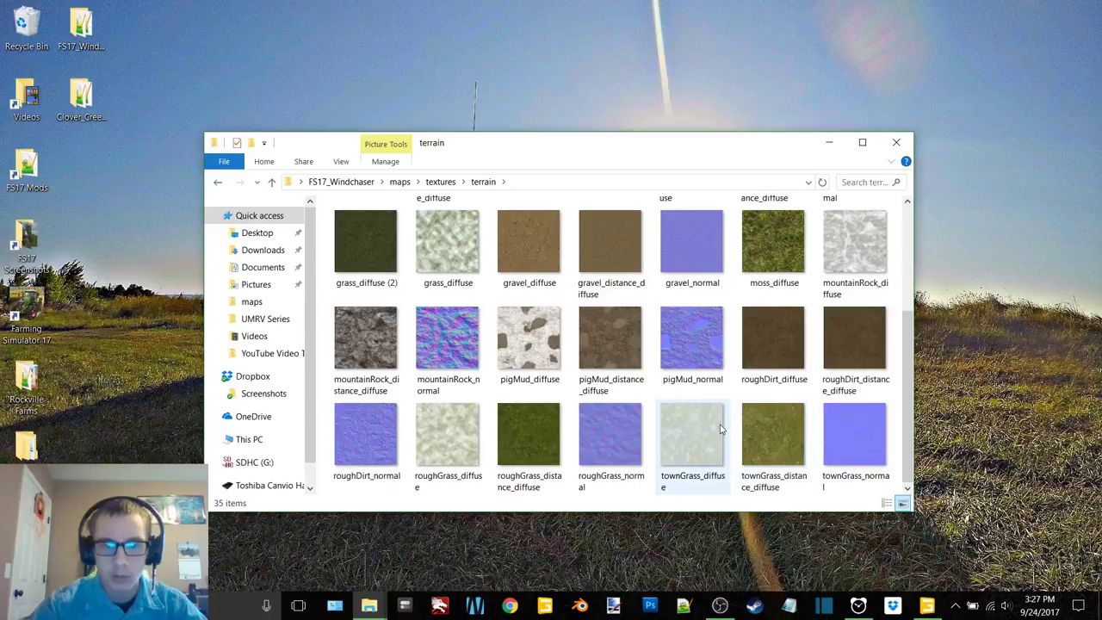
pyautogui.scroll(3, 722, 435)
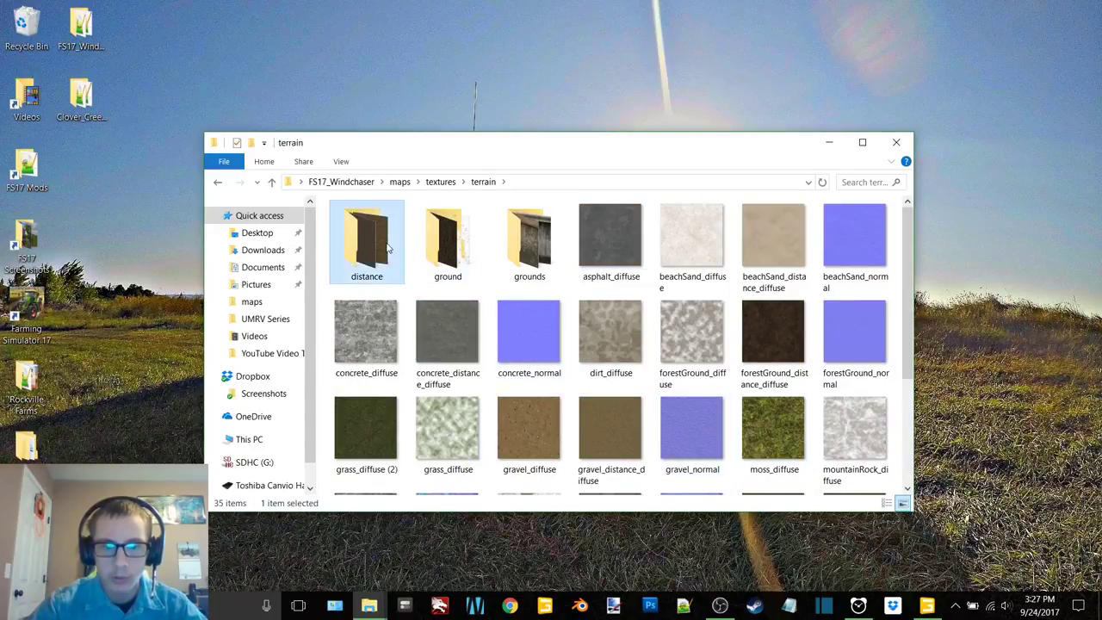
pyautogui.doubleClick(367, 242)
pyautogui.click(621, 249)
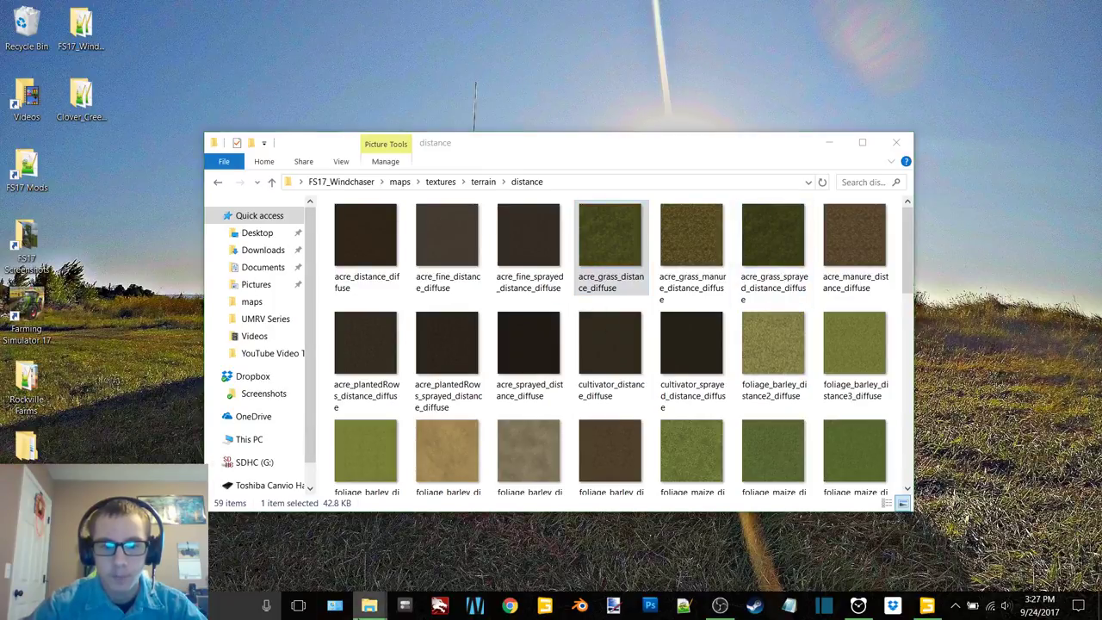
# Step: Open Rockville Farms/maps/textures/terrain/distance in the other Explorer window and place it beneath the Windchaser window's address bar
pyautogui.moveTo(369, 606)
pyautogui.click(314, 562)
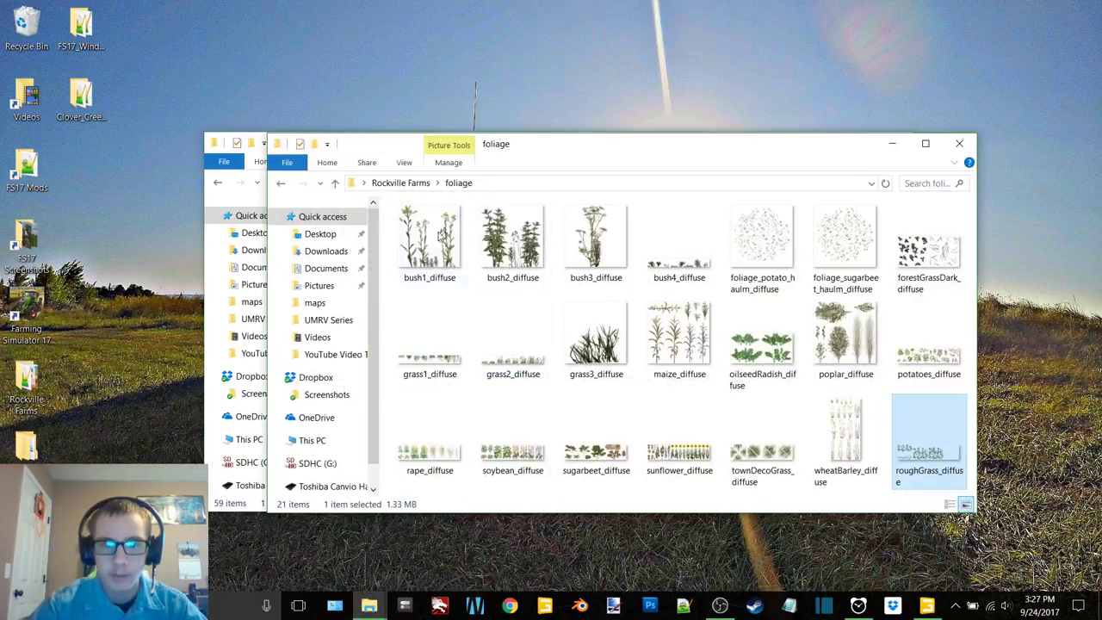
pyautogui.click(279, 183)
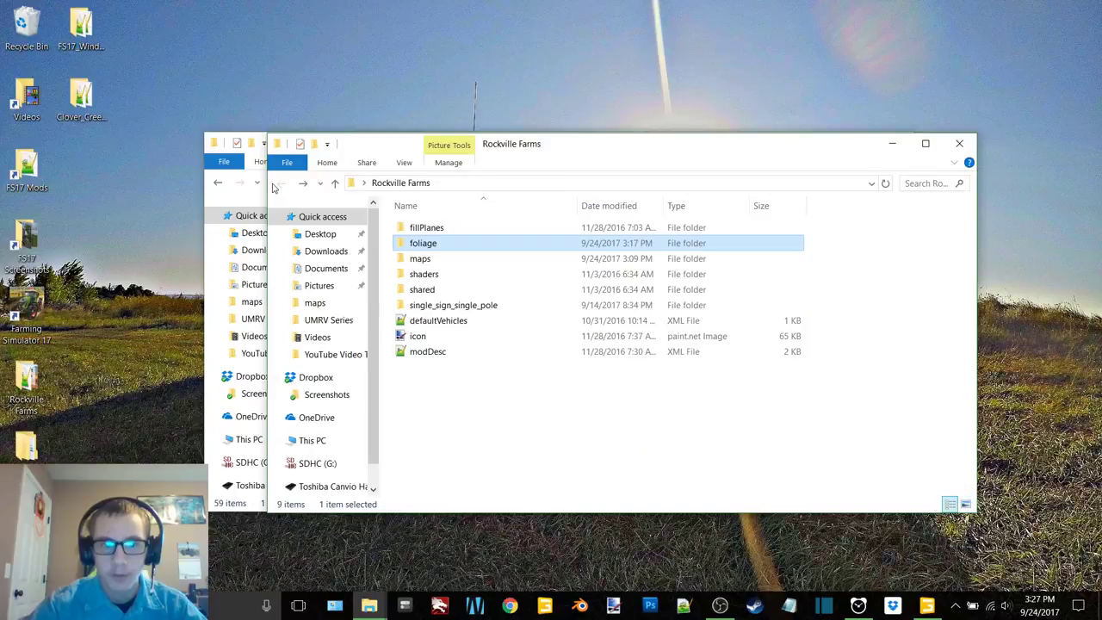
pyautogui.doubleClick(441, 263)
pyautogui.doubleClick(447, 258)
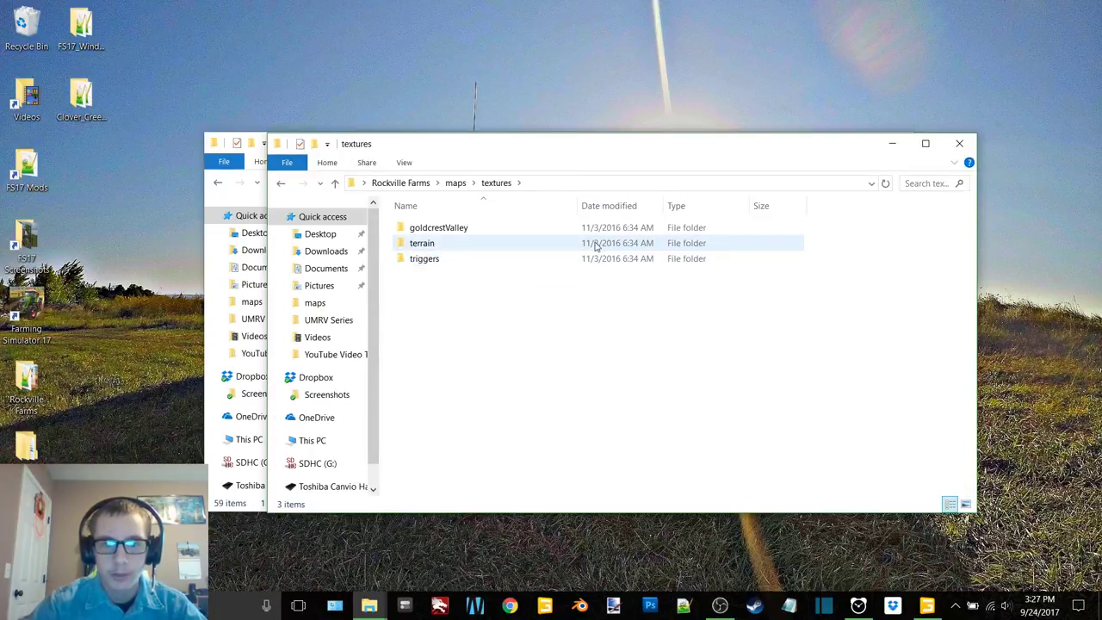
pyautogui.doubleClick(438, 244)
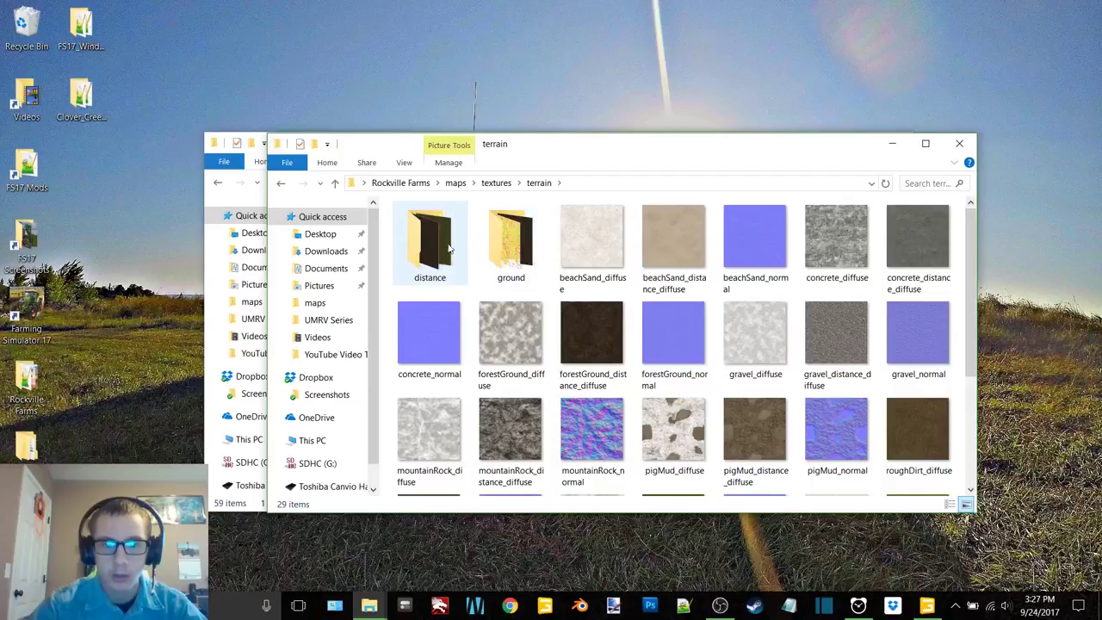
pyautogui.doubleClick(435, 241)
pyautogui.moveTo(620, 155); pyautogui.dragTo(502, 209)
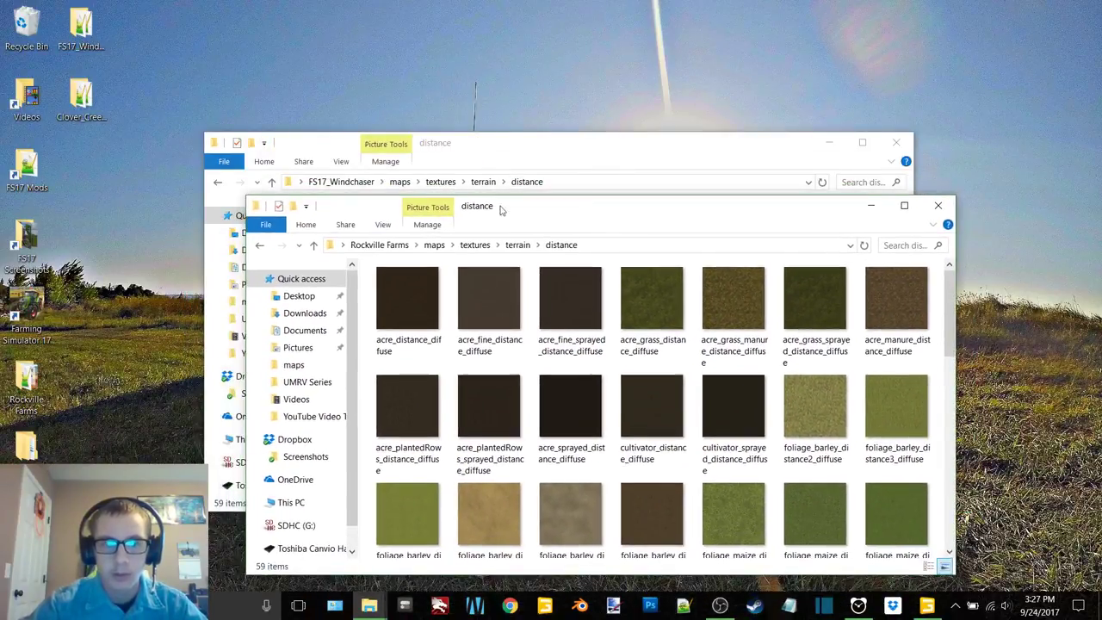
# Step: Open the map/textures/terrain folder of Clover_Creek_beta in File Explorer and select the grass_diffuse texture
pyautogui.doubleClick(82, 96)
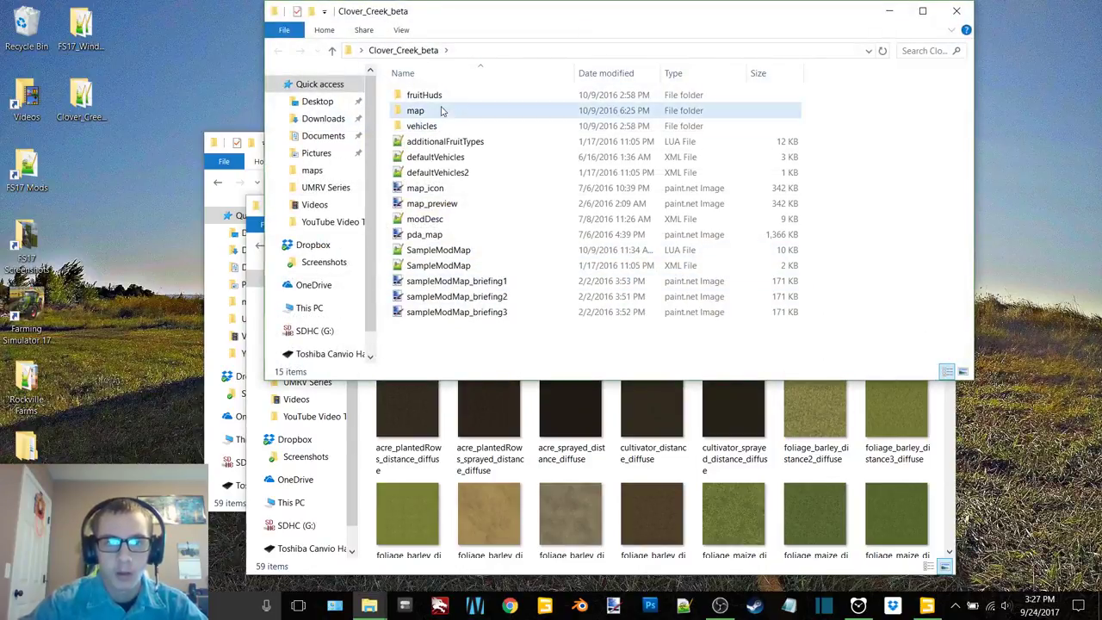
pyautogui.doubleClick(441, 110)
pyautogui.moveTo(482, 17); pyautogui.dragTo(437, 109)
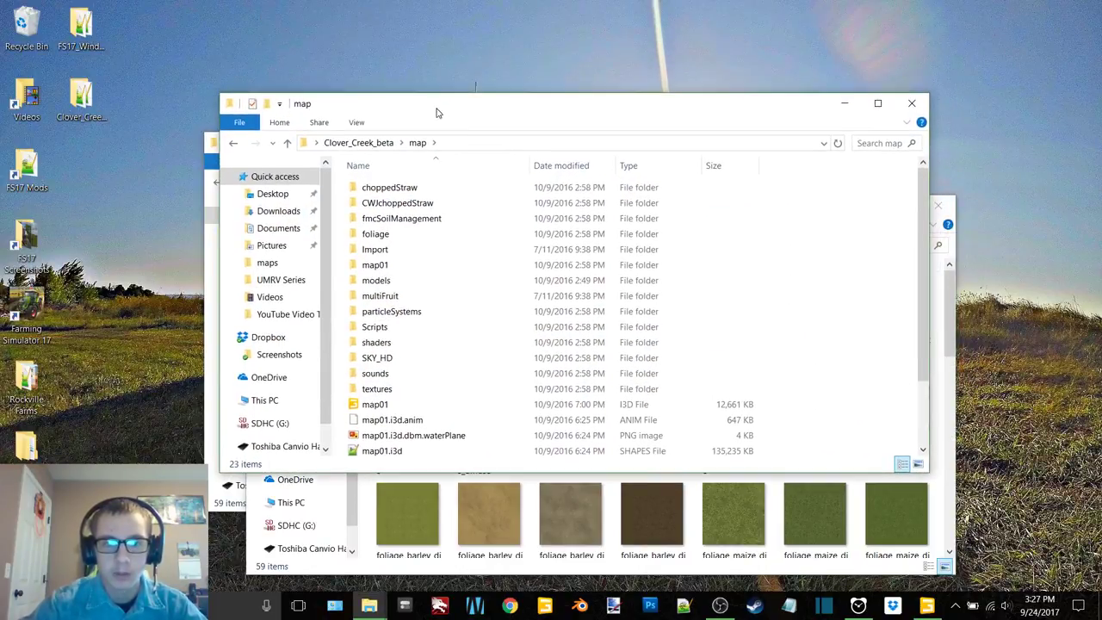
pyautogui.click(397, 389)
pyautogui.doubleClick(397, 389)
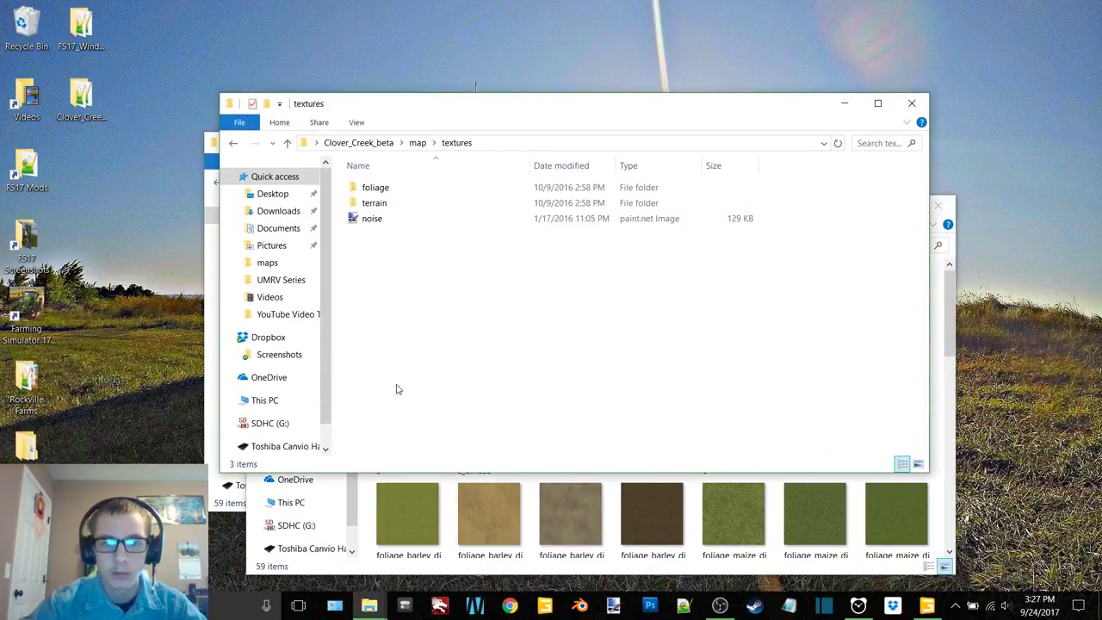
pyautogui.doubleClick(409, 203)
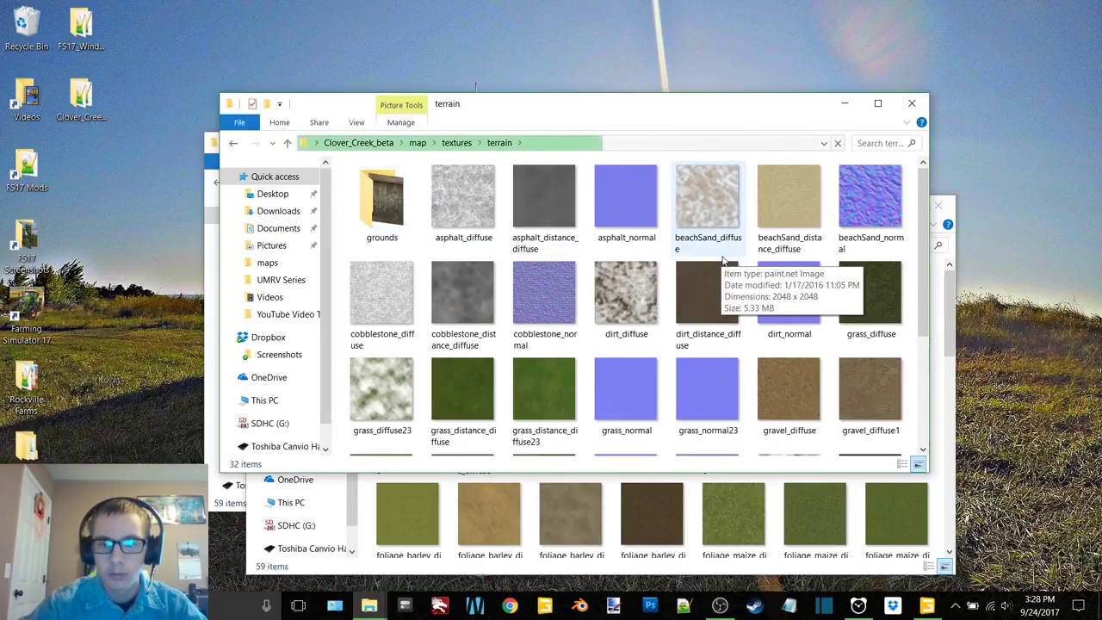
pyautogui.click(869, 298)
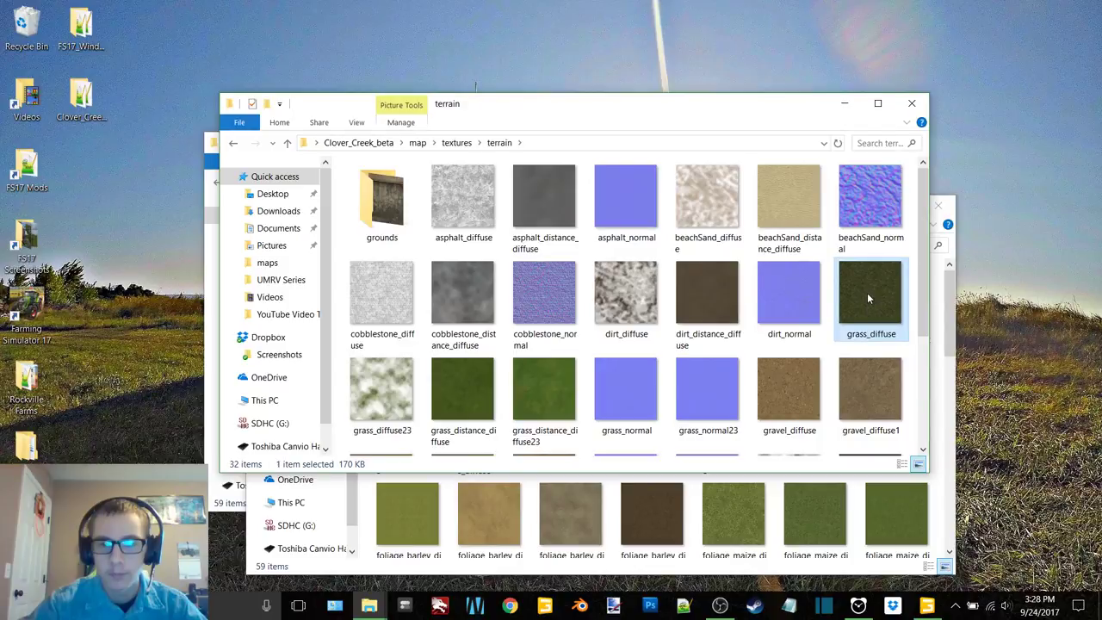
pyautogui.scroll(-3, 867, 297)
pyautogui.scroll(3, 867, 297)
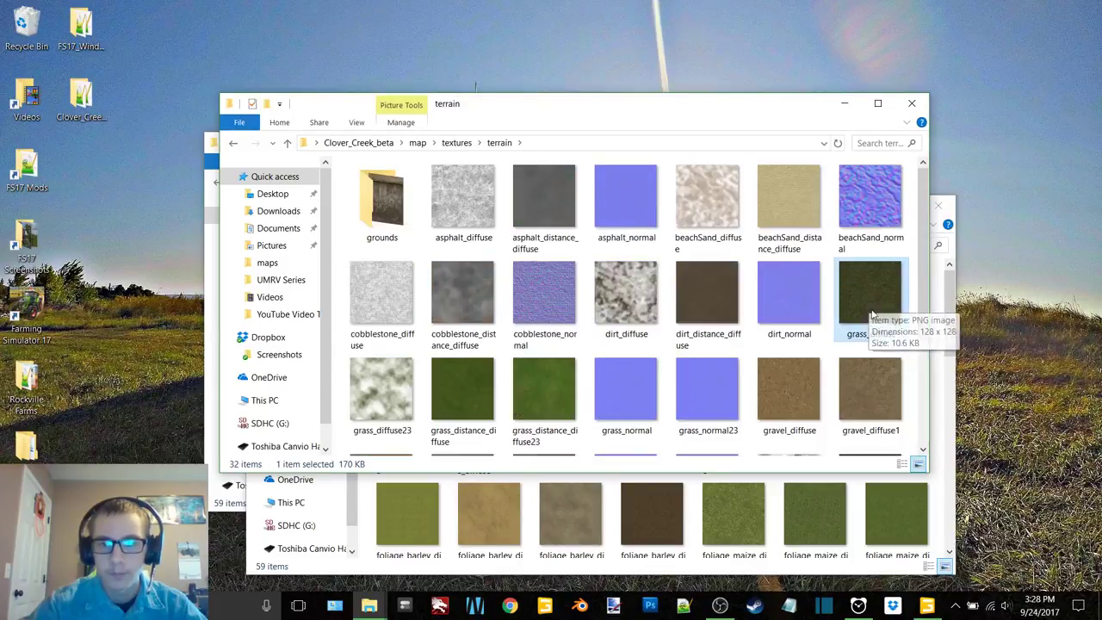
# Step: Copy acre_grass_distance_diffuse from the Rockville Farms distance folder and paste the copy onto the desktop
pyautogui.click(958, 276)
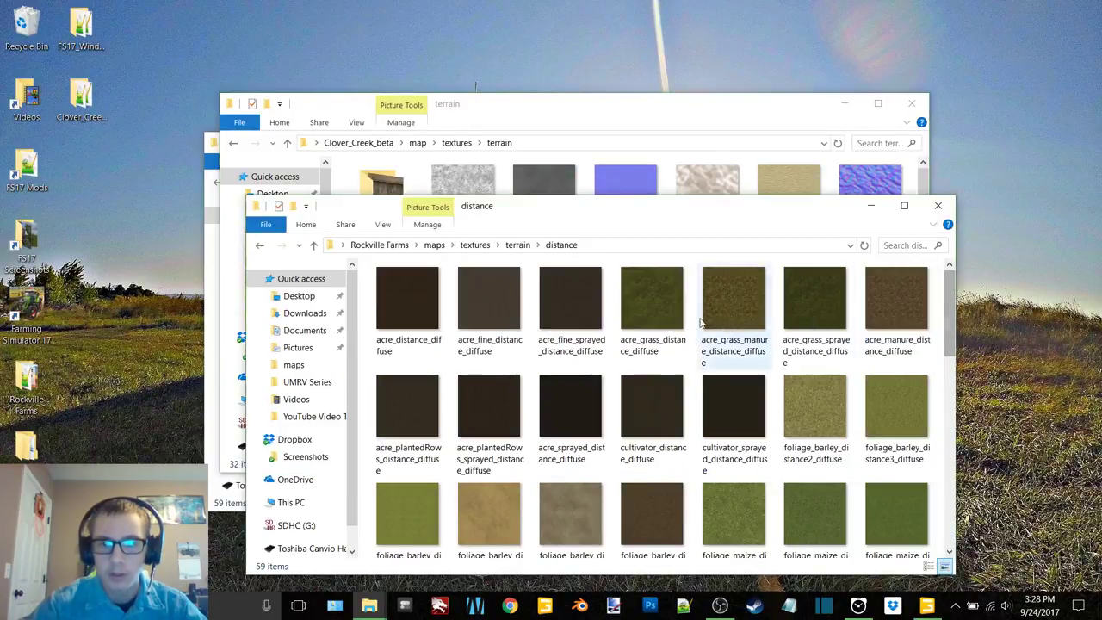
pyautogui.click(653, 312)
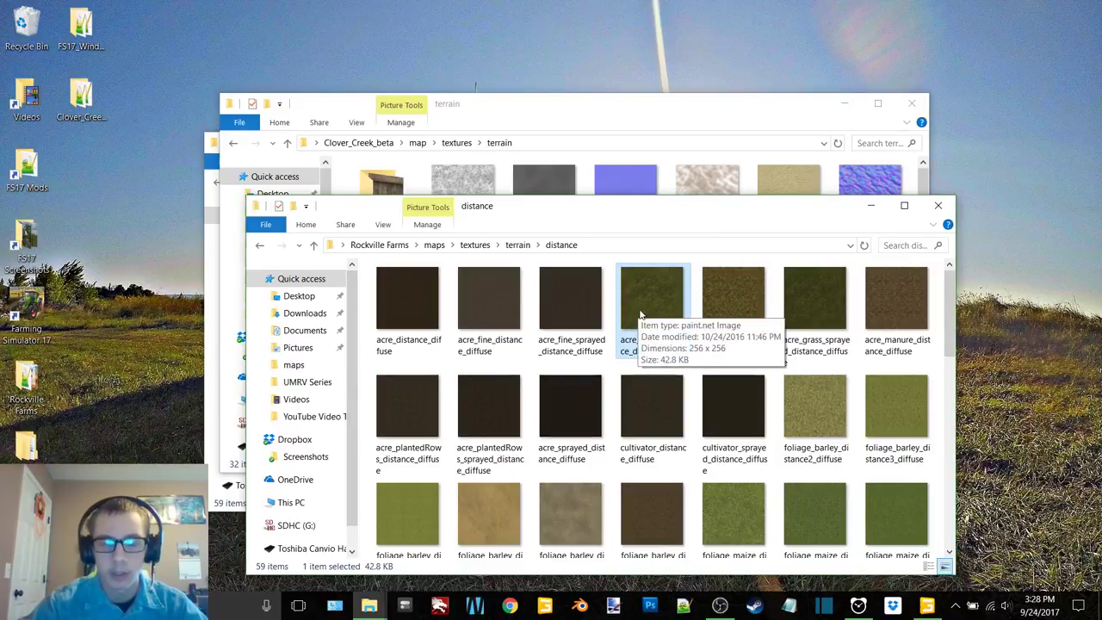
pyautogui.click(97, 161)
pyautogui.hotkey('ctrl', 'v')
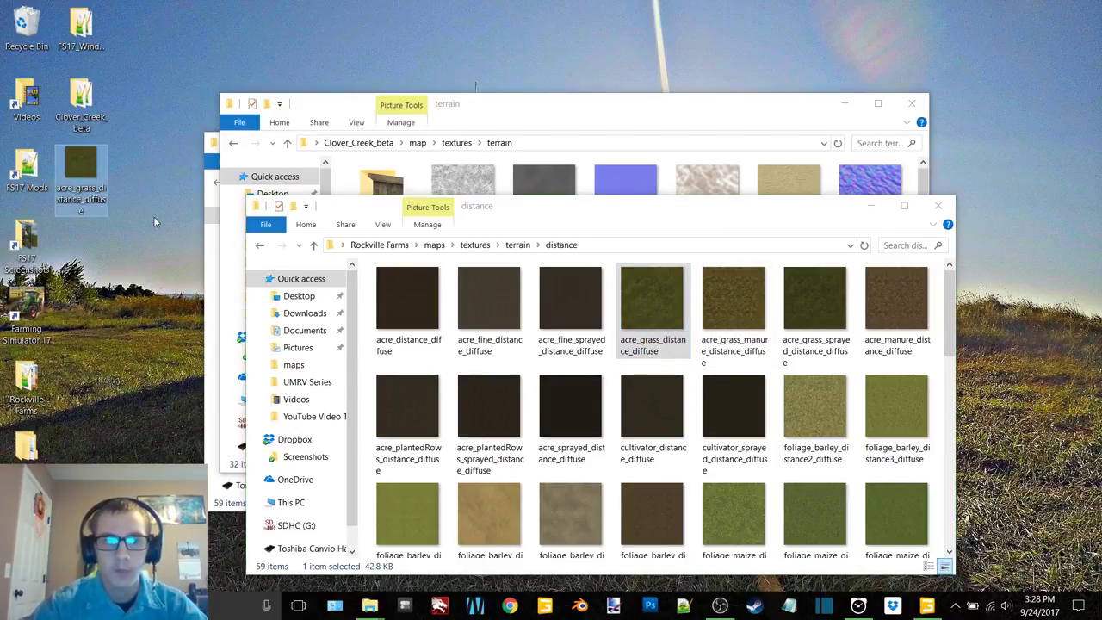
# Step: Check the field ground in GIANTS Editor, and minimize the editor and the Windchaser and Clover Creek folder windows
pyautogui.click(725, 126)
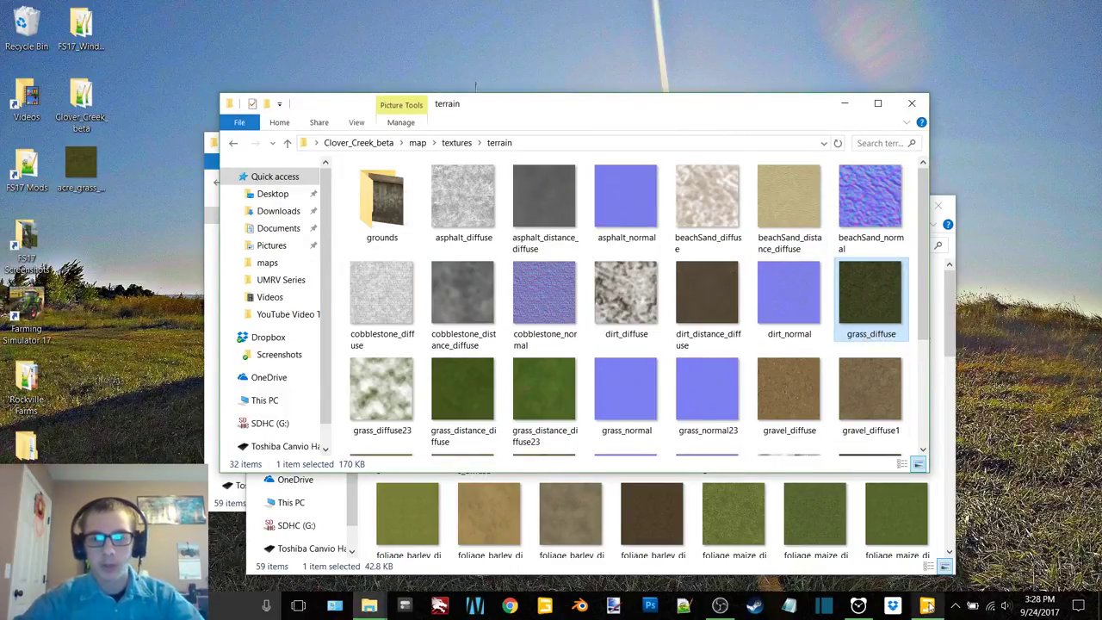
pyautogui.hotkey('alt', 'Tab')
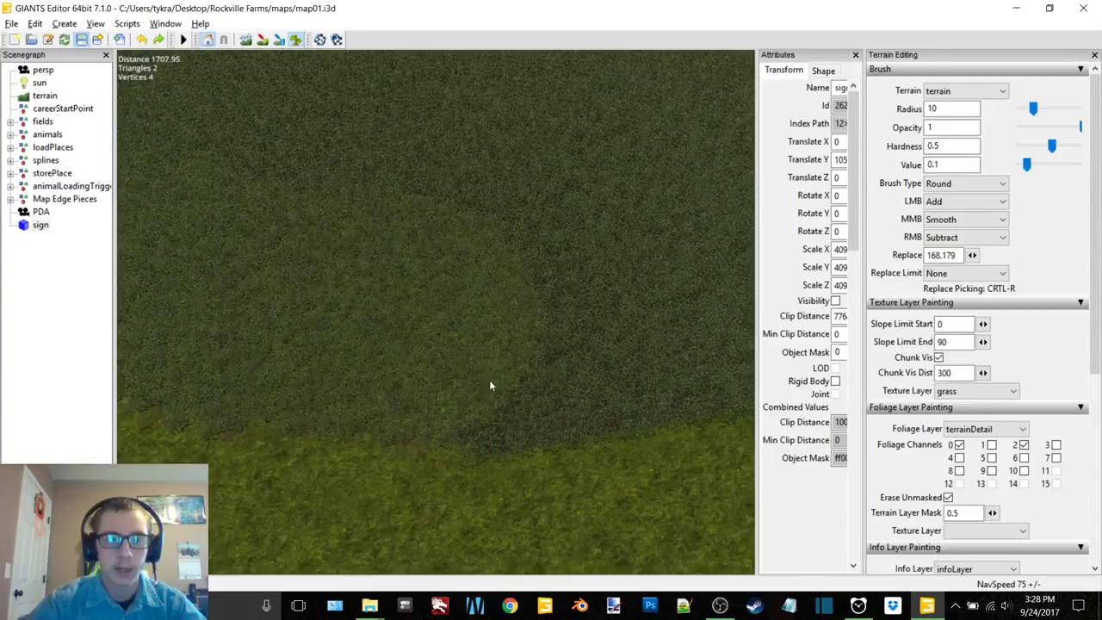
pyautogui.click(1014, 9)
pyautogui.click(231, 510)
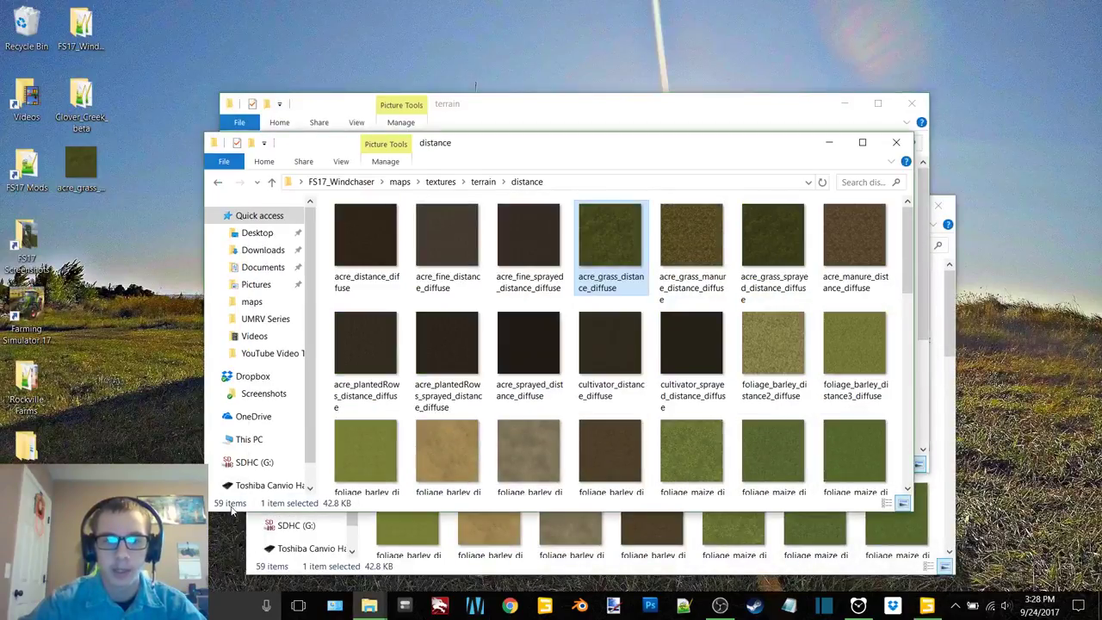
pyautogui.click(828, 142)
pyautogui.click(845, 105)
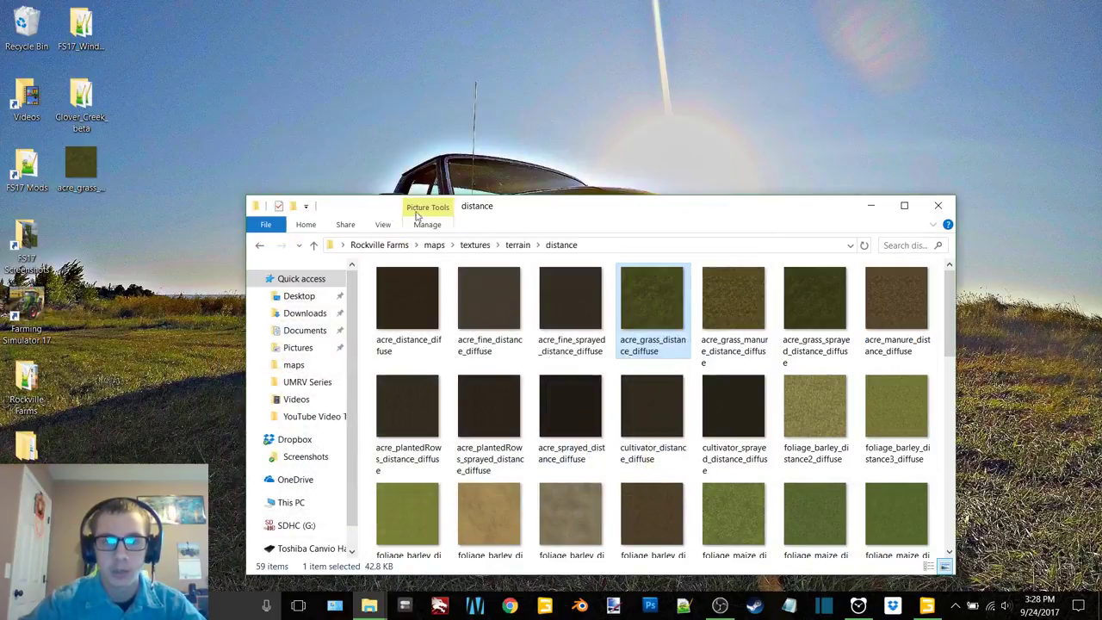
# Step: Return to the root of the Rockville Farms folder and select all its files and folders for copying
pyautogui.click(260, 249)
pyautogui.click(260, 249)
pyautogui.click(260, 249)
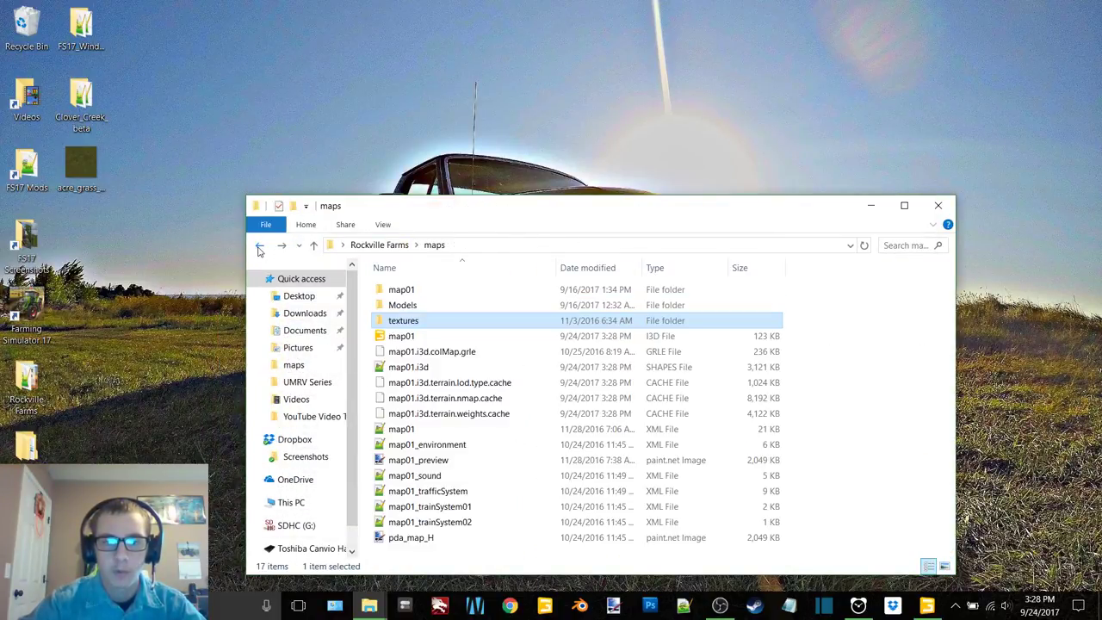
pyautogui.click(260, 249)
pyautogui.moveTo(422, 469); pyautogui.dragTo(569, 282)
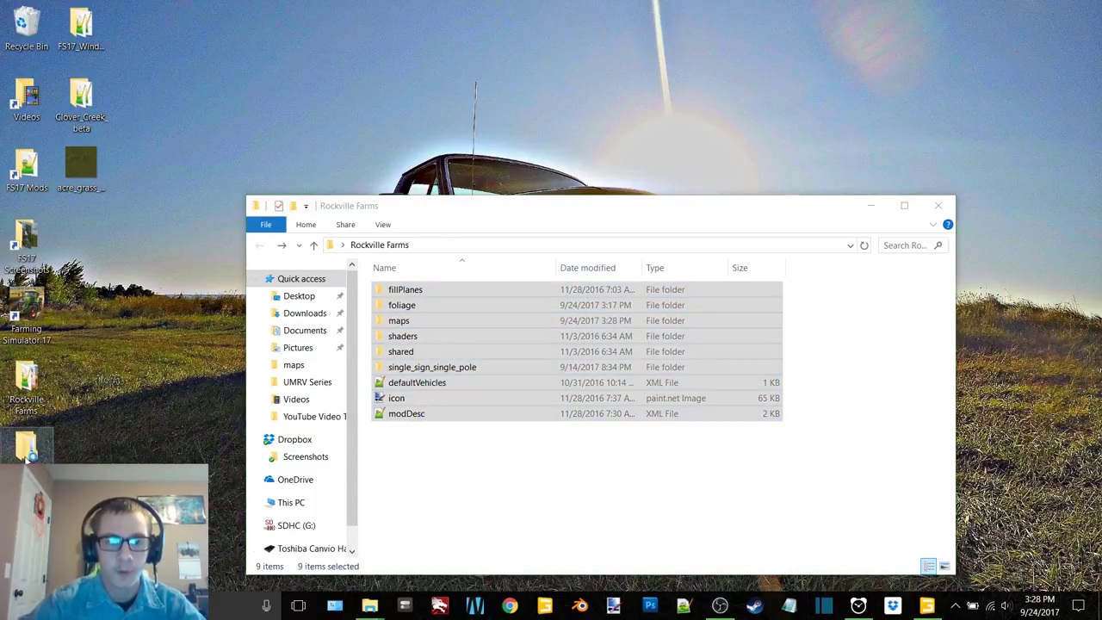
# Step: Create a v6 folder in Rockville Farms Backups, paste the copied map files into it, and minimize that window
pyautogui.click(640, 491)
pyautogui.hotkey('ctrl', 'shift', 'n')
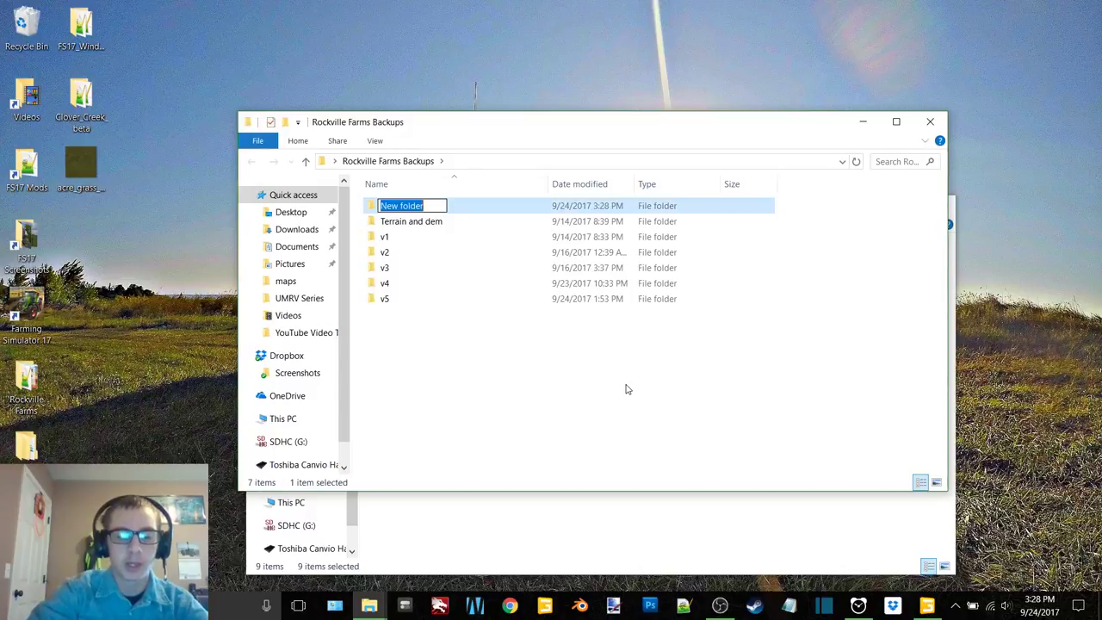
pyautogui.press('Return')
pyautogui.press('Return')
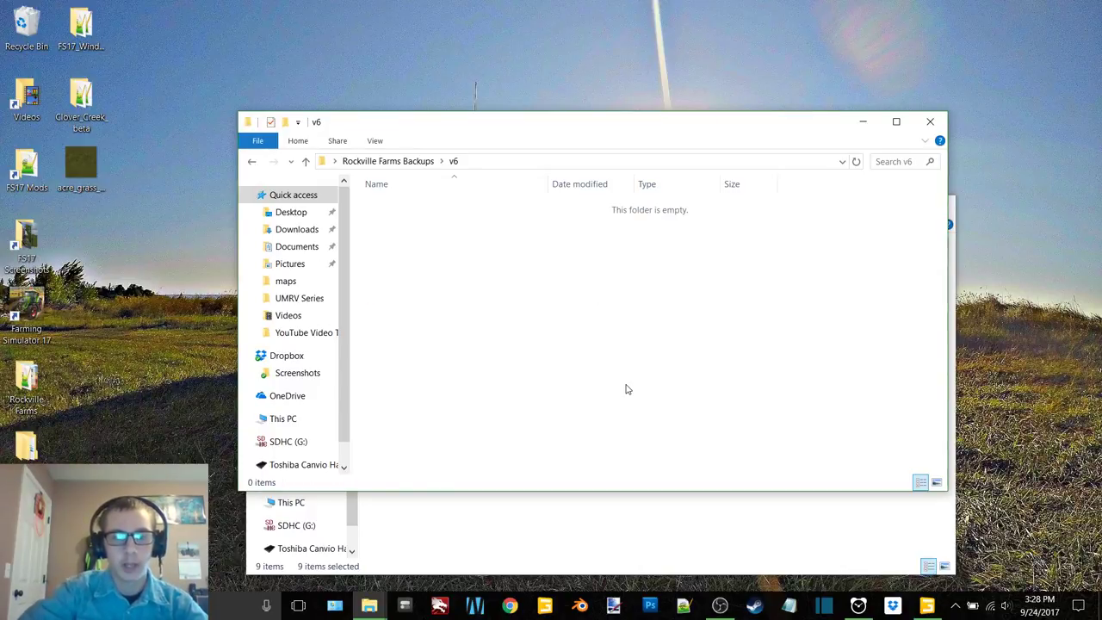
pyautogui.hotkey('ctrl', 'v')
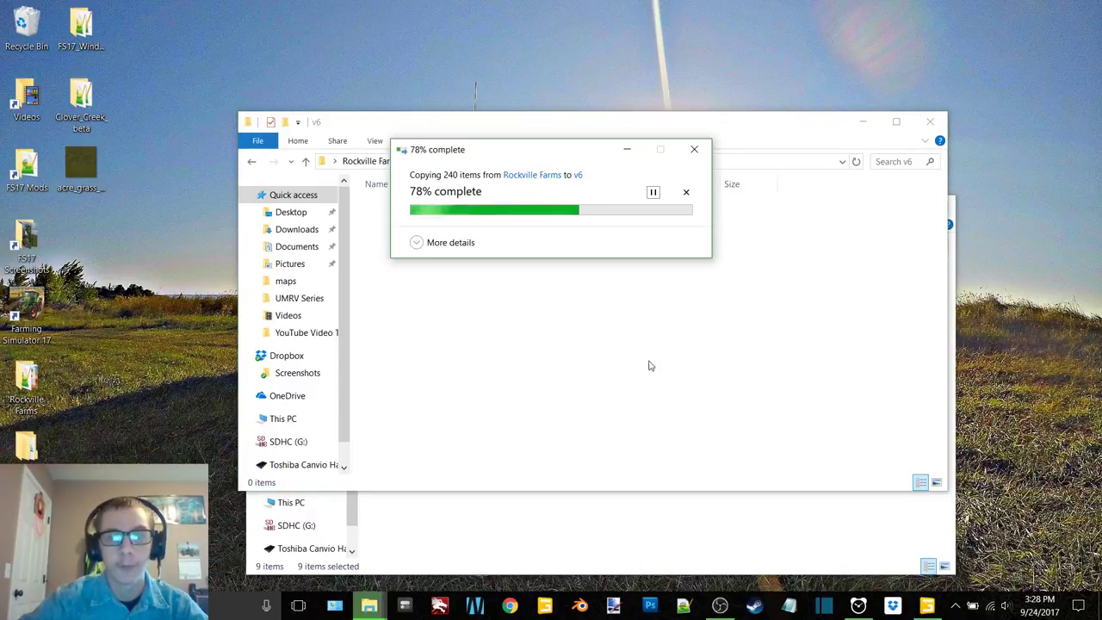
pyautogui.click(865, 122)
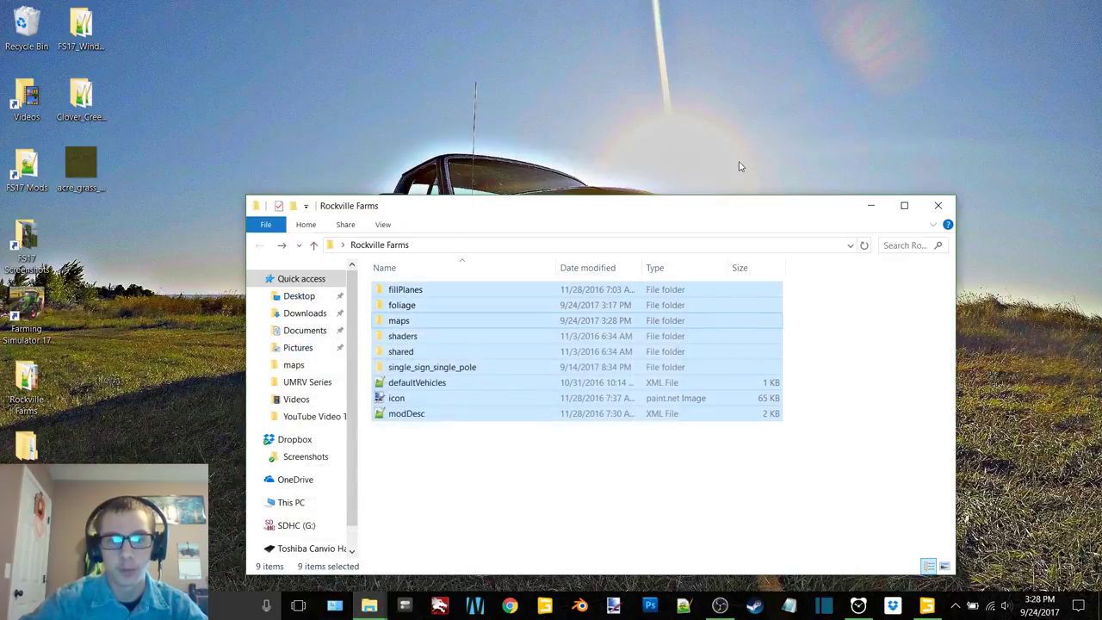
# Step: Open maps/textures/terrain/distance in Rockville Farms and select the acre_grass_distance_diffuse texture
pyautogui.click(528, 475)
pyautogui.doubleClick(416, 306)
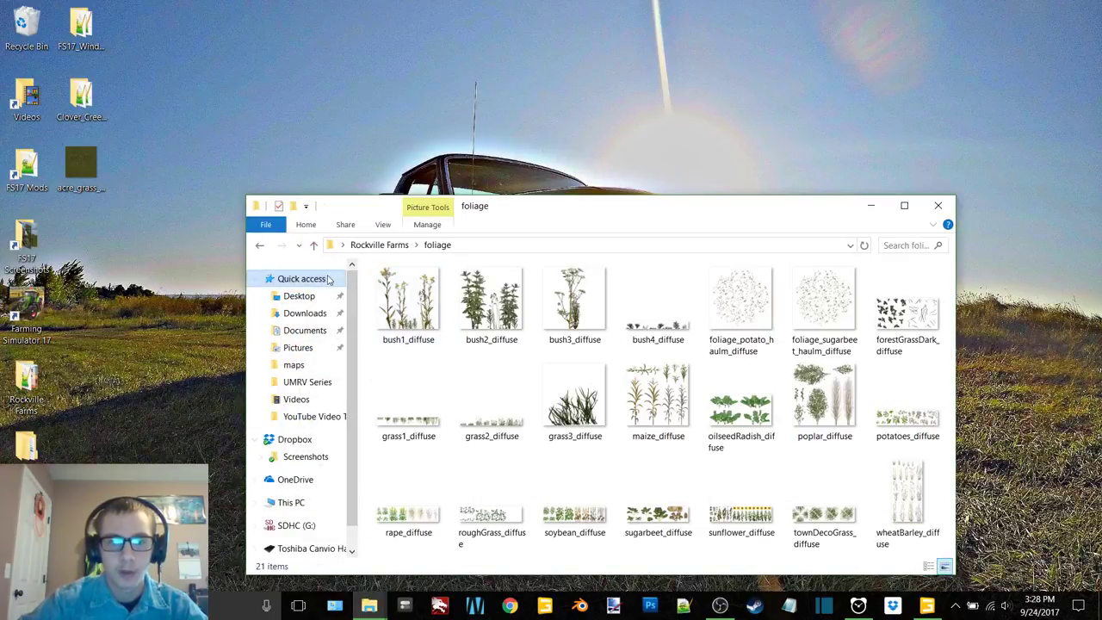
pyautogui.press('BackSpace')
pyautogui.doubleClick(426, 322)
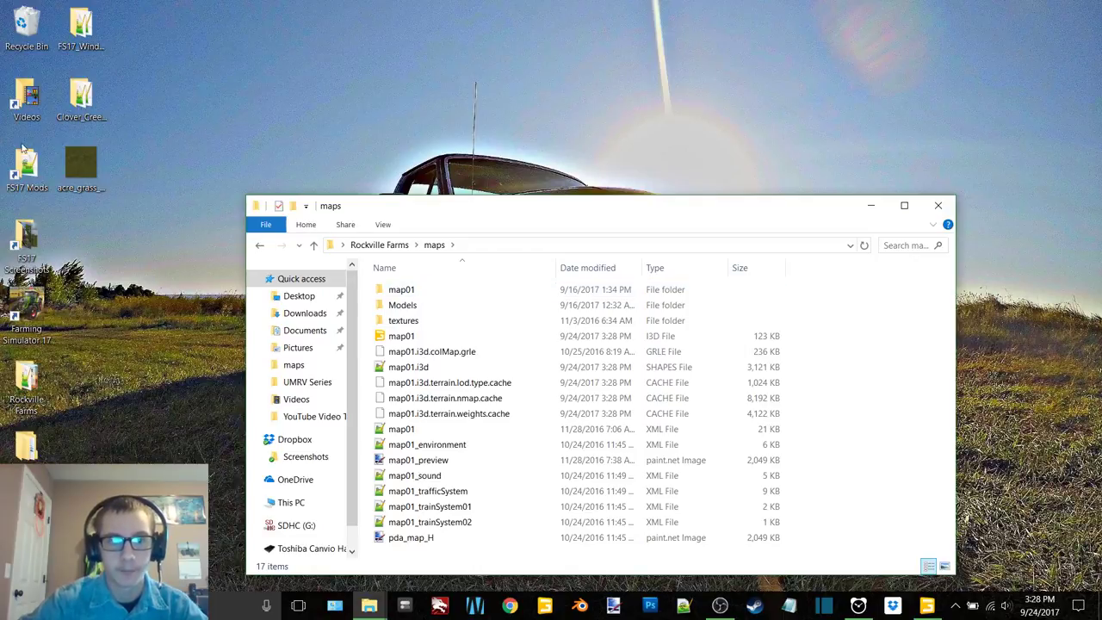
pyautogui.doubleClick(428, 320)
pyautogui.click(411, 303)
pyautogui.doubleClick(410, 303)
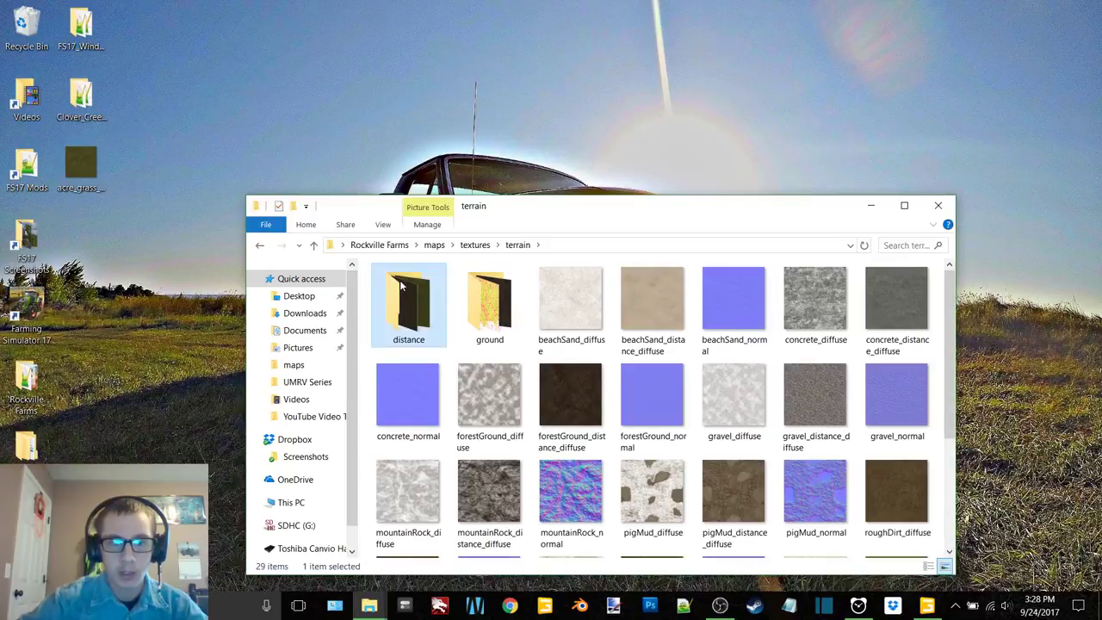
pyautogui.doubleClick(410, 303)
pyautogui.click(653, 353)
pyautogui.click(653, 355)
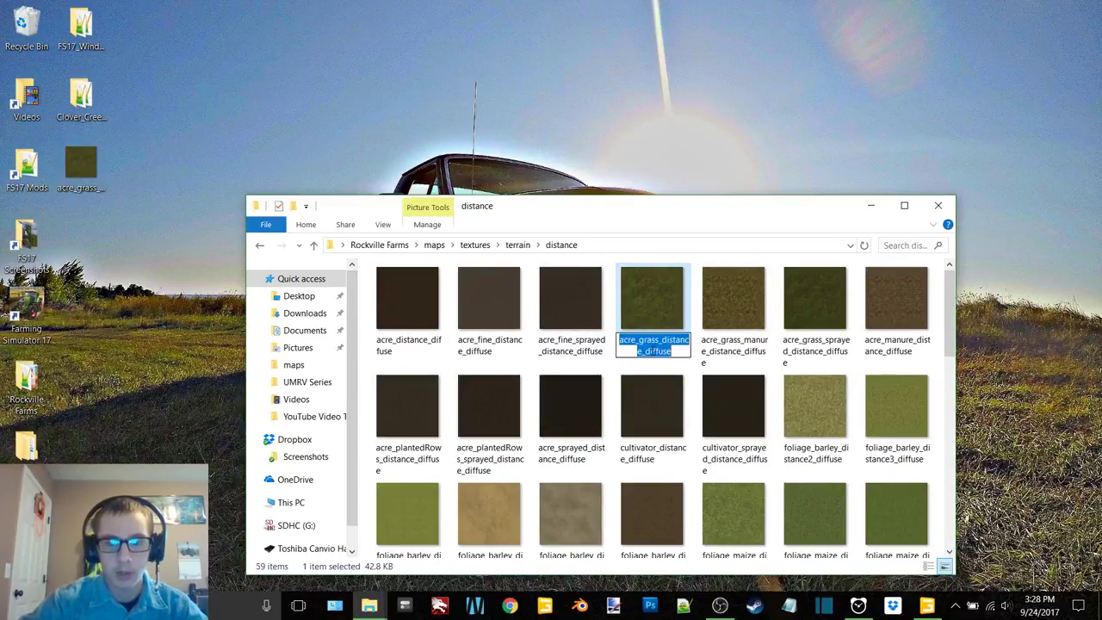
# Step: Copy the file name of the acre_grass_distance_diffuse texture on the desktop, keeping its name
pyautogui.click(80, 240)
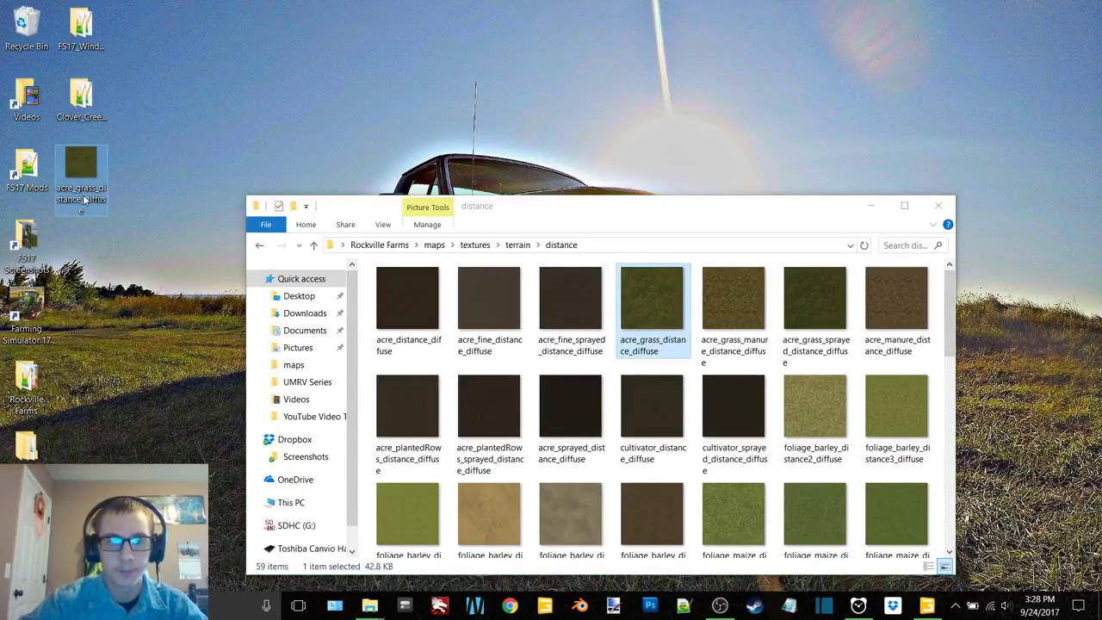
pyautogui.click(85, 200)
pyautogui.hotkey('ctrl', 'c')
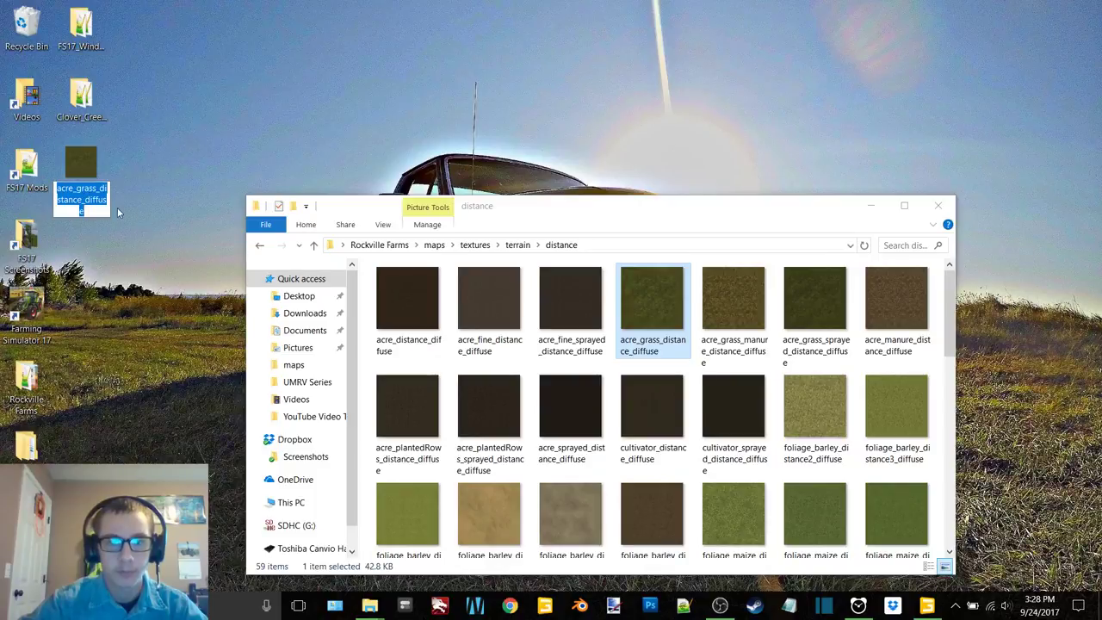
pyautogui.press('Return')
pyautogui.click(157, 234)
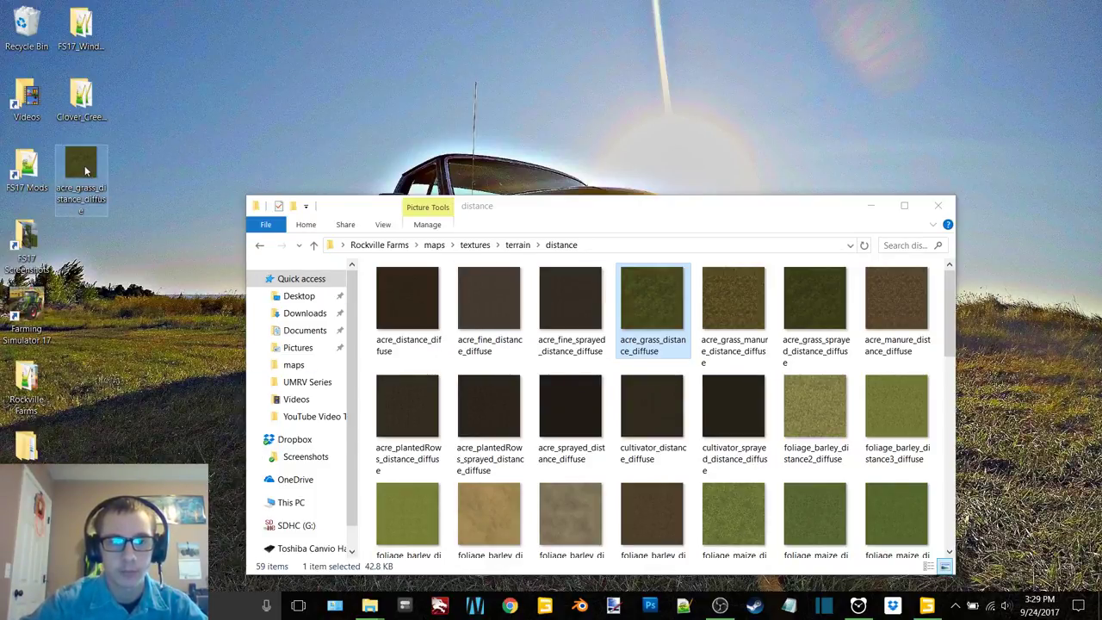
# Step: Bring the Clover_Creek_beta terrain folder window back to the front
pyautogui.click(369, 605)
pyautogui.moveTo(465, 558)
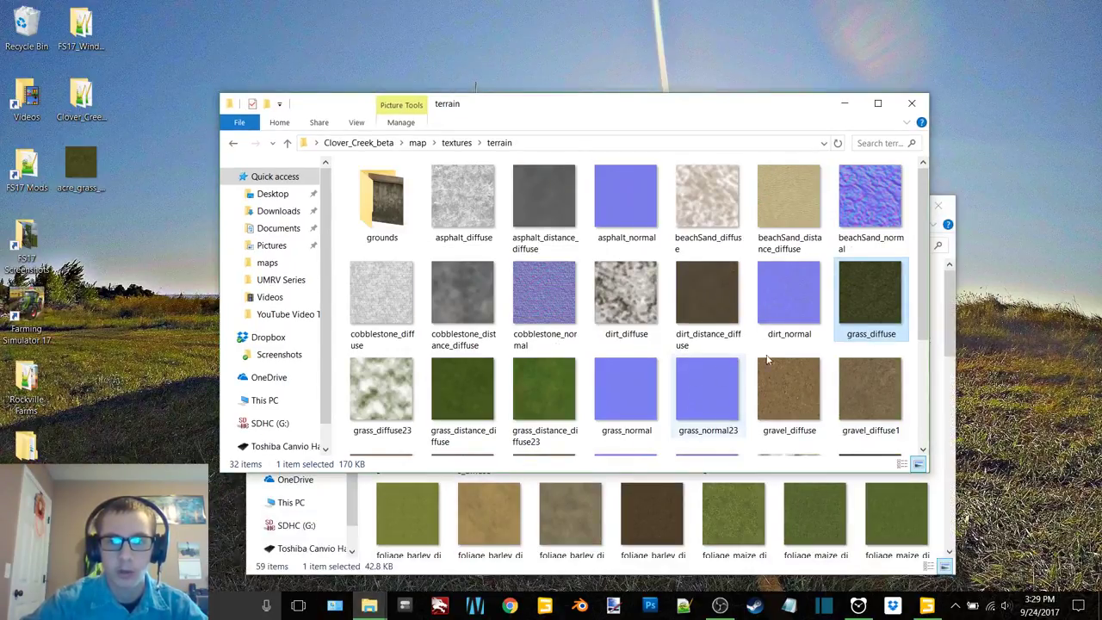
# Step: Copy roughGrass_distance_diffuse from the FS17_Windchaser terrain textures folder to the desktop
pyautogui.click(369, 608)
pyautogui.moveTo(263, 551)
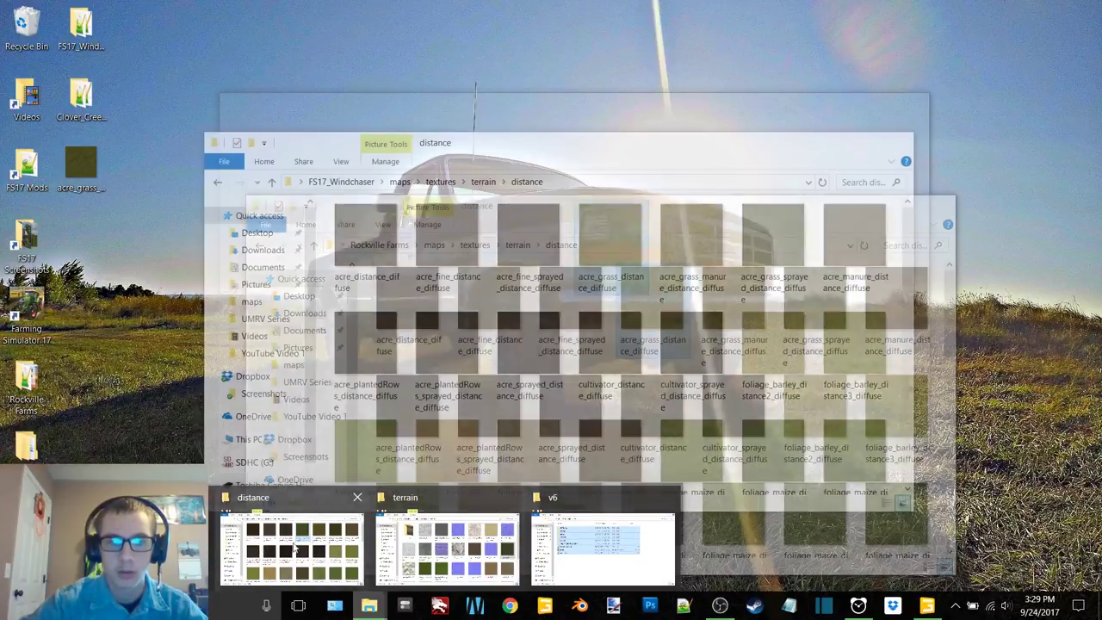
pyautogui.moveTo(449, 553)
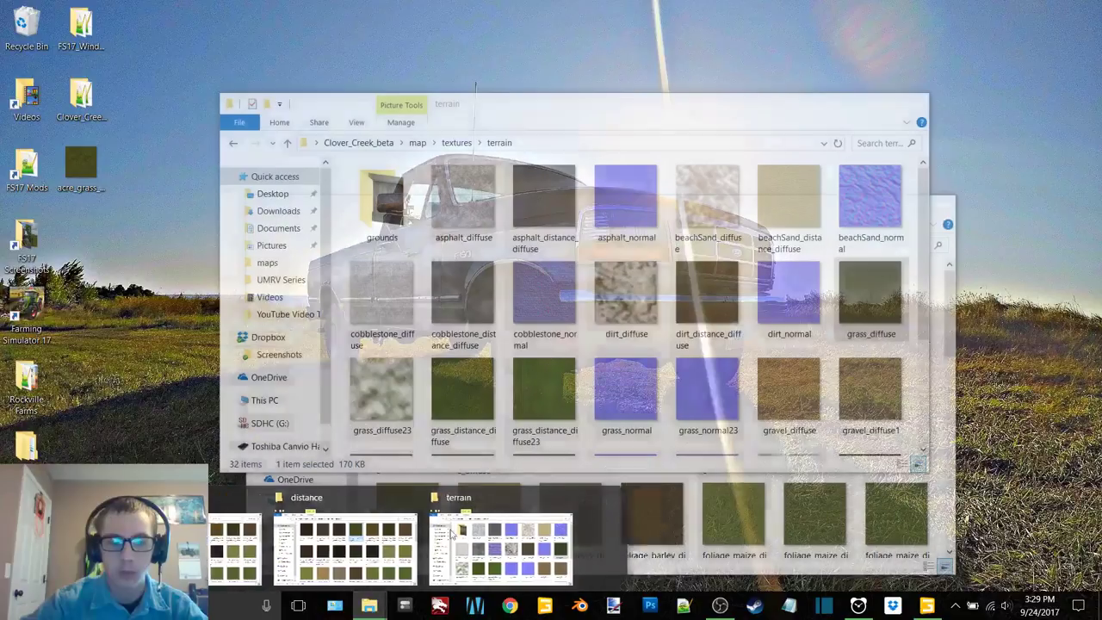
pyautogui.click(345, 551)
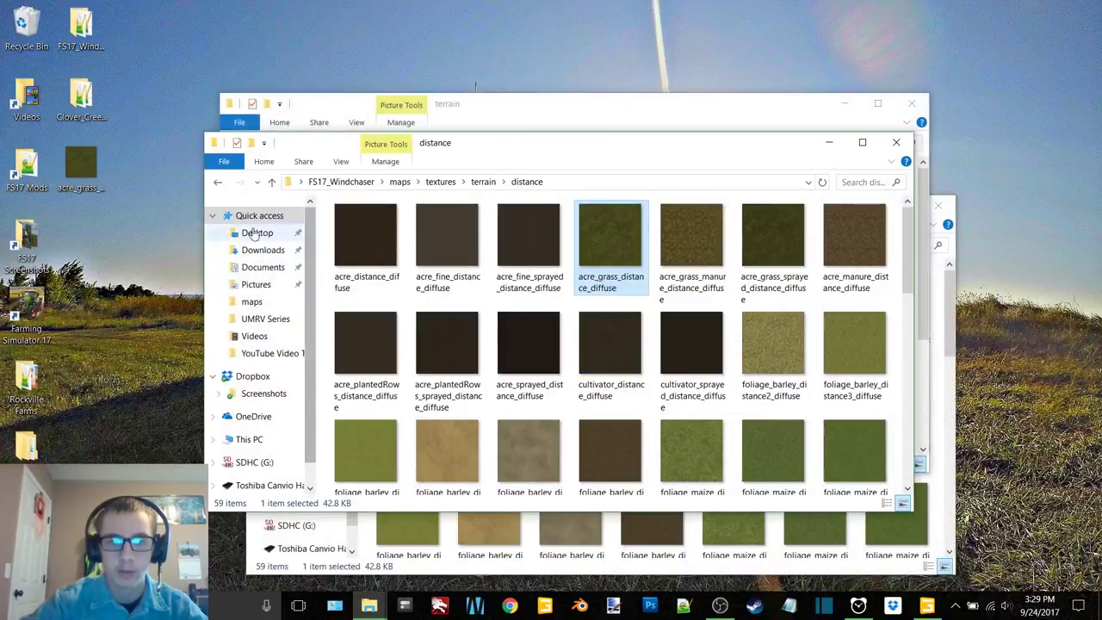
pyautogui.click(218, 182)
pyautogui.scroll(-2, 639, 349)
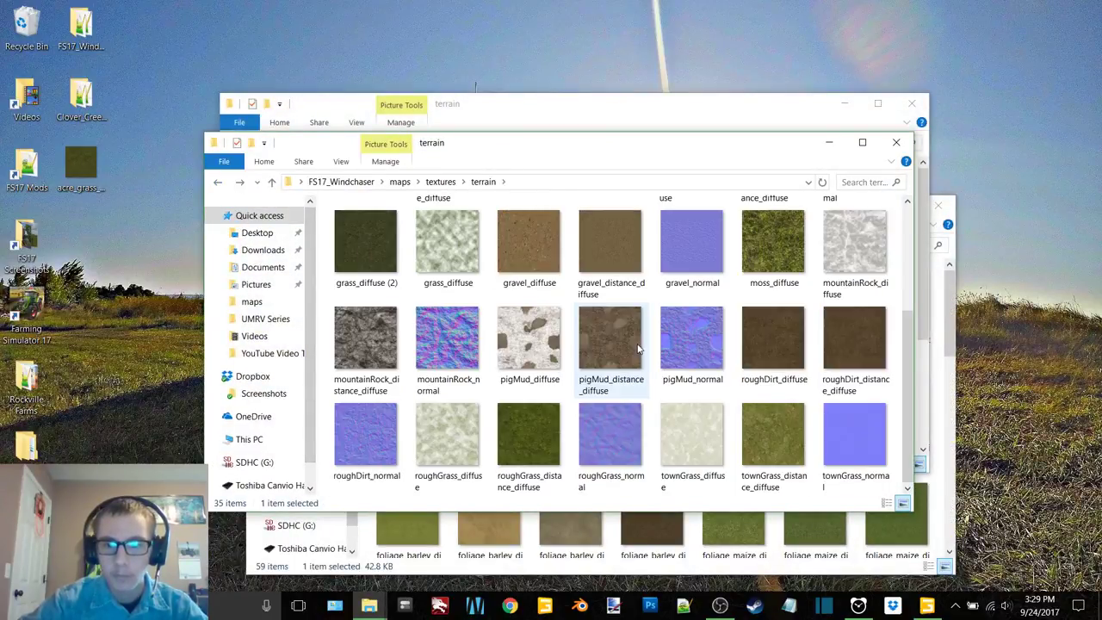
pyautogui.click(548, 455)
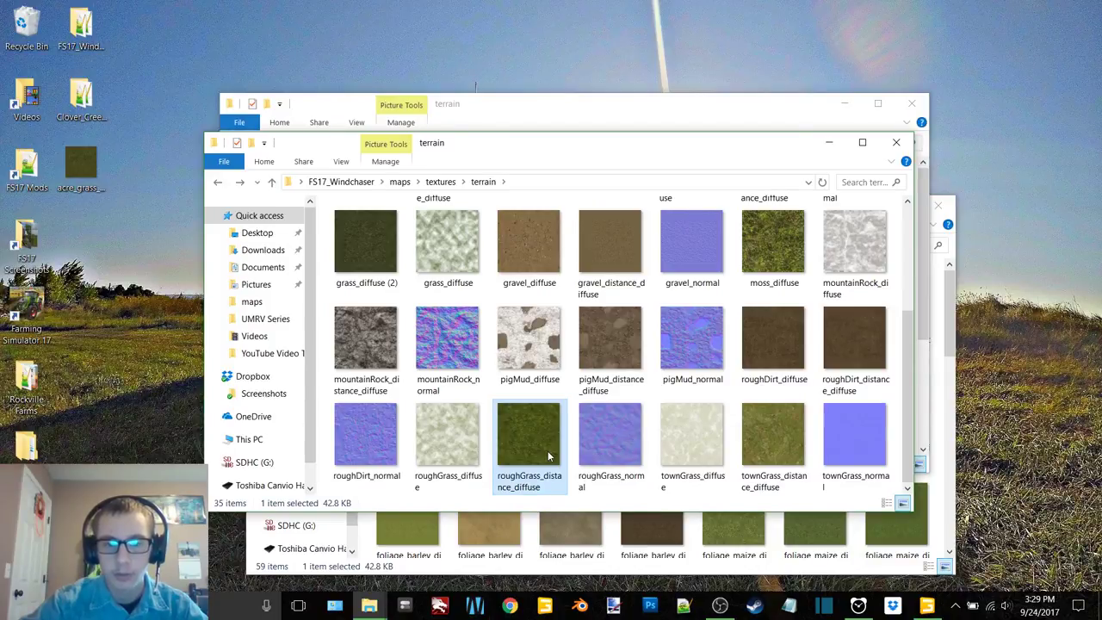
pyautogui.click(105, 250)
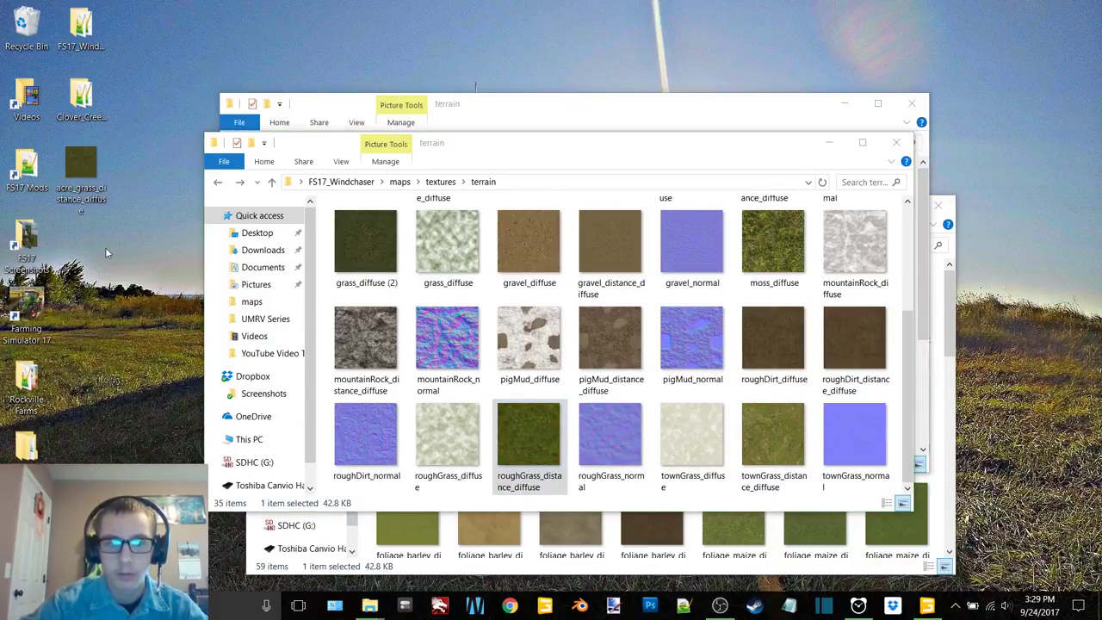
# Step: Copy grass_diffuse (2) from the FS17_Windchaser terrain textures folder to the desktop
pyautogui.click(369, 250)
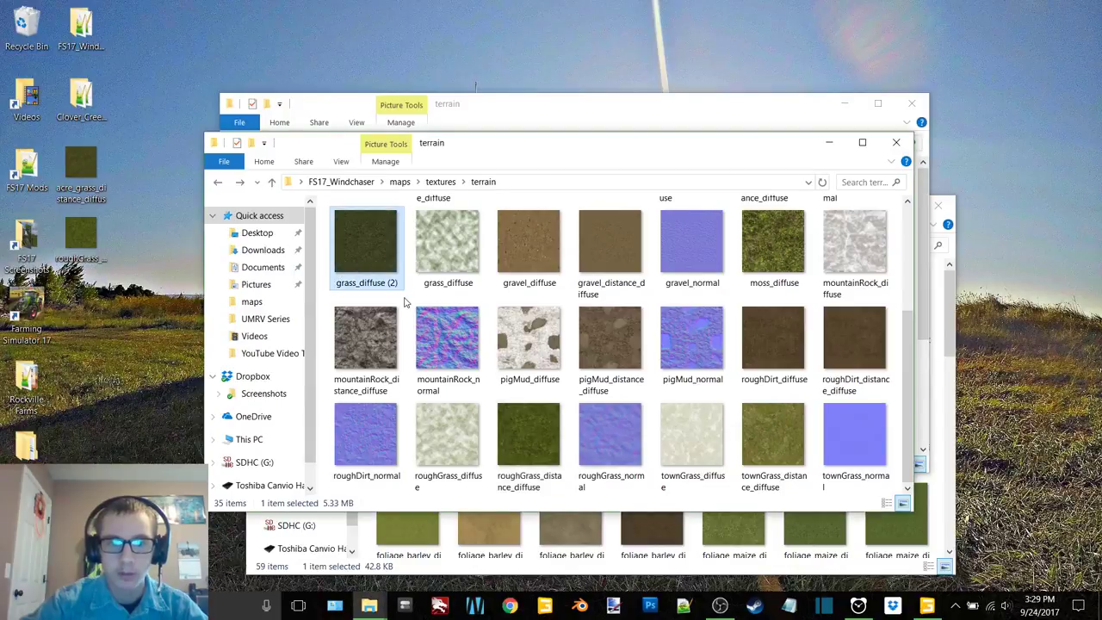
pyautogui.scroll(2, 398, 310)
pyautogui.scroll(-2, 383, 412)
pyautogui.moveTo(366, 248); pyautogui.dragTo(129, 331)
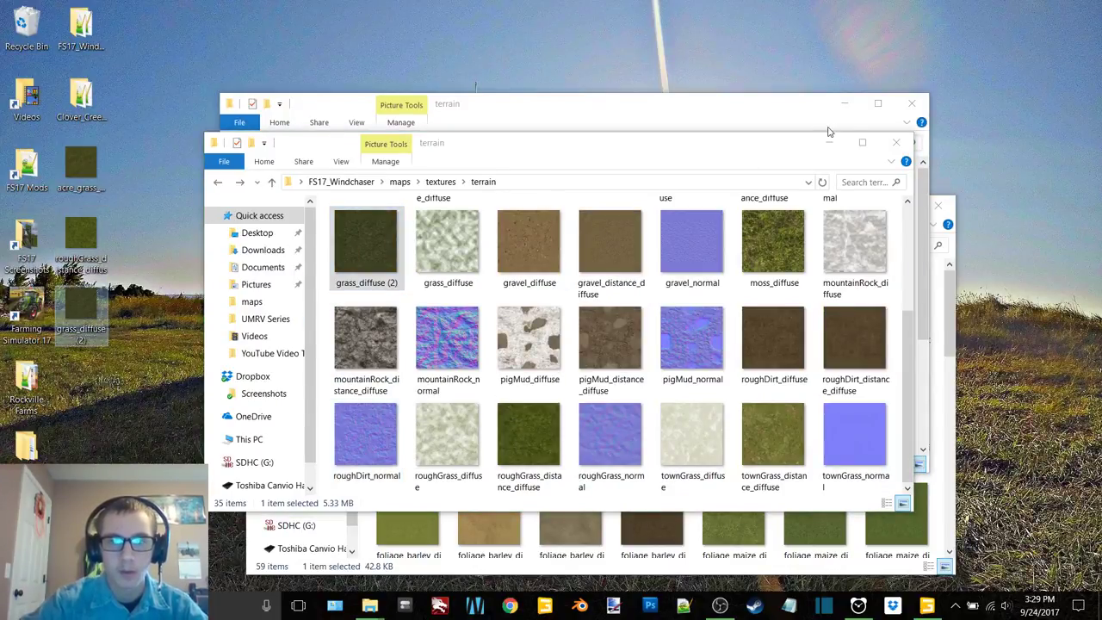
# Step: Move grass_diffuse (2) from the desktop into Rockville Farms' distance textures folder and try to rename it acre_grass_distance_diffuse
pyautogui.click(897, 143)
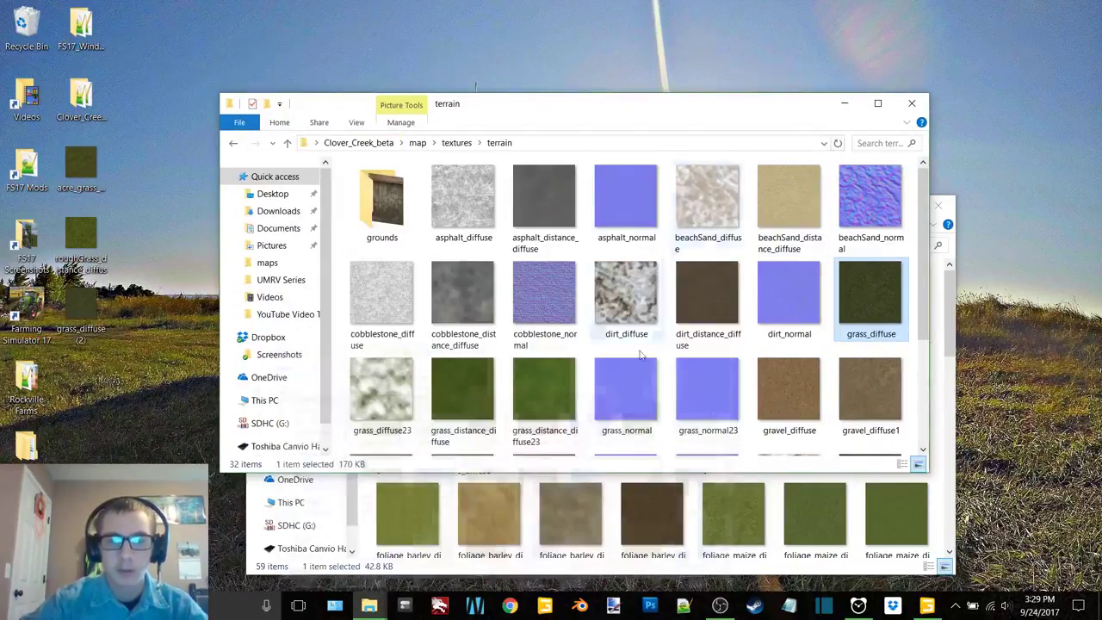
pyautogui.click(845, 105)
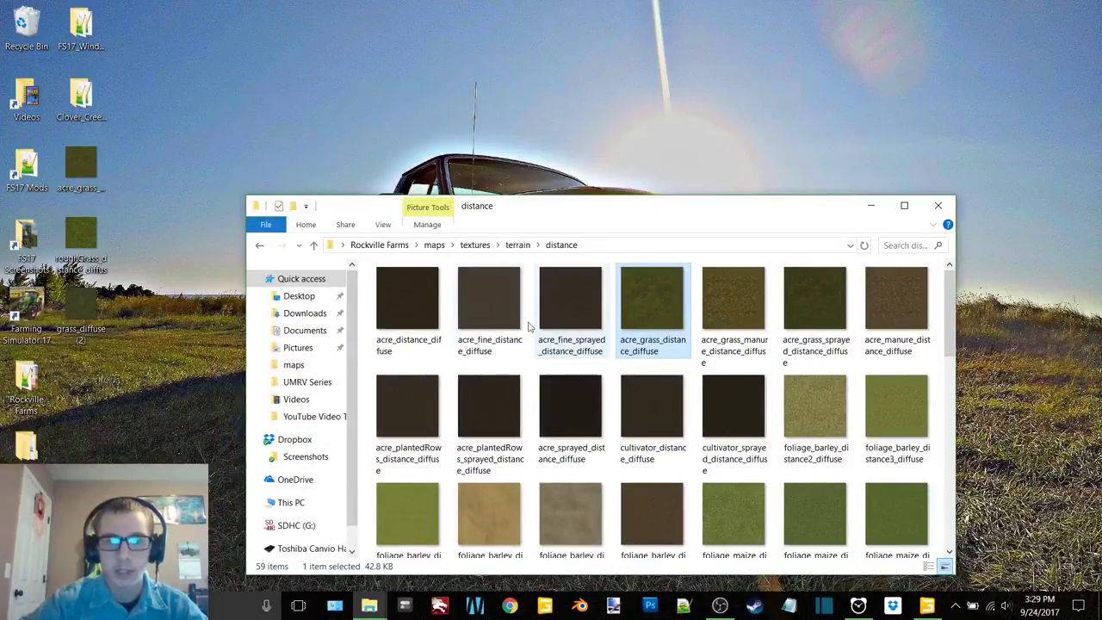
pyautogui.click(92, 345)
pyautogui.click(667, 347)
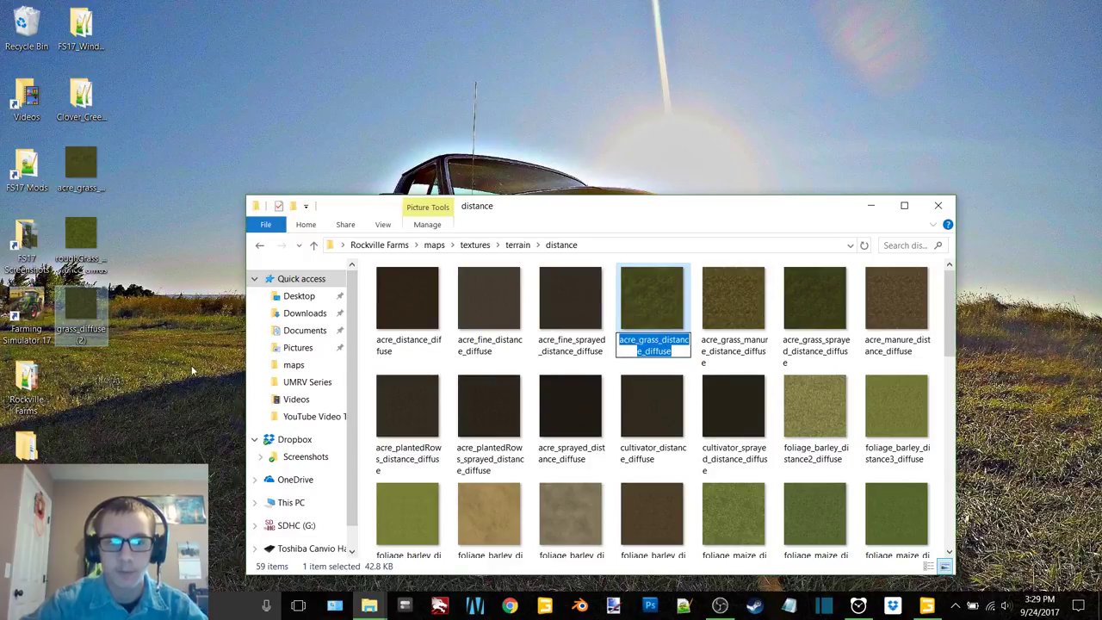
pyautogui.moveTo(82, 306); pyautogui.dragTo(379, 374)
pyautogui.click(663, 541)
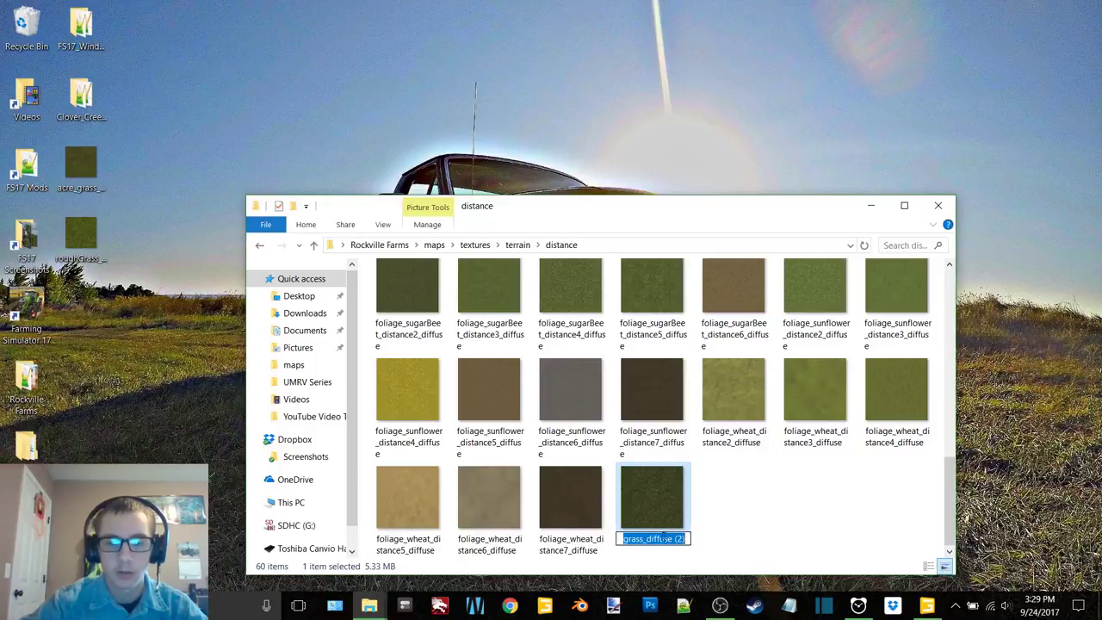
pyautogui.hotkey('ctrl', 'v')
pyautogui.press('Return')
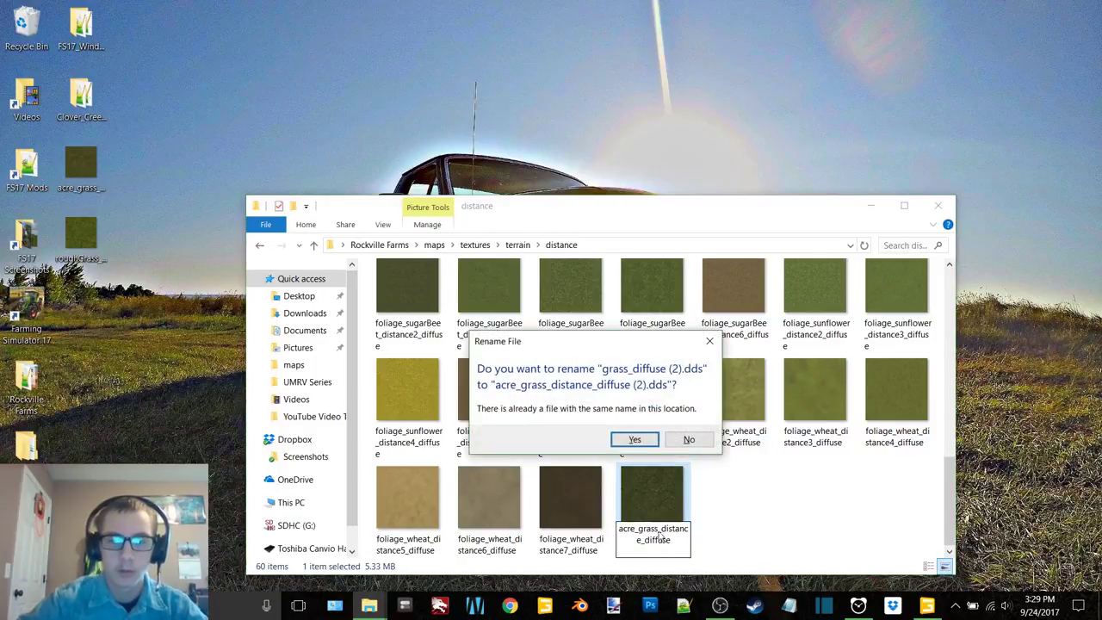
pyautogui.click(674, 441)
# Step: Delete the existing acre_grass_distance_diffuse from Rockville Farms' distance textures folder
pyautogui.scroll(5, 677, 448)
pyautogui.click(652, 302)
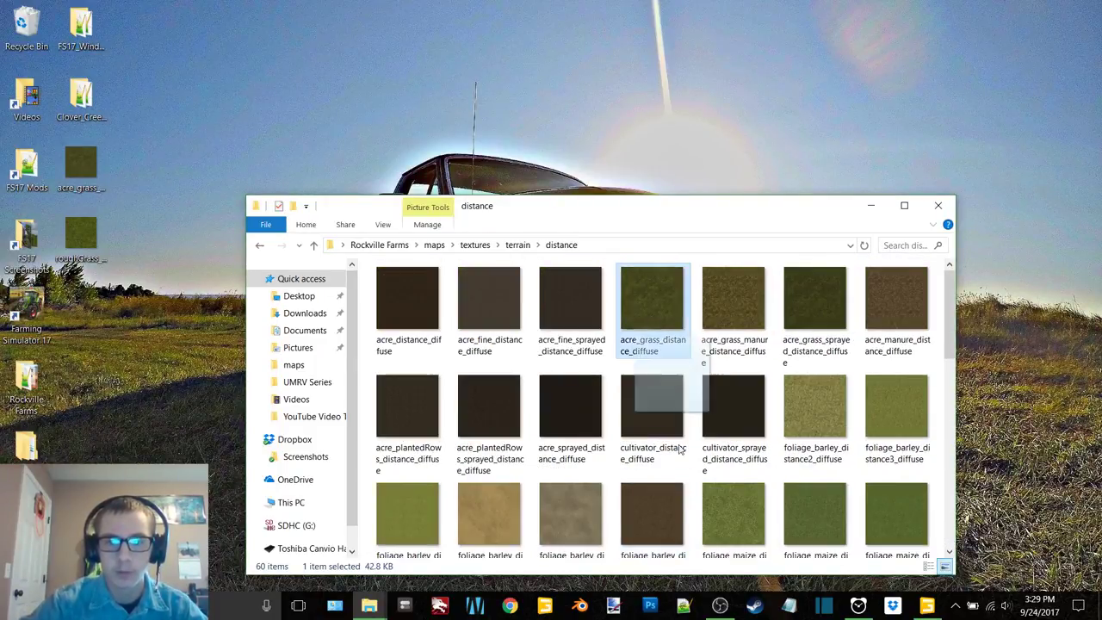
pyautogui.moveTo(680, 450); pyautogui.dragTo(26, 30)
# Step: Rename grass_diffuse (2) in the distance folder as acre_grass_distance_diffuse and minimize the folder window
pyautogui.scroll(-5, 590, 502)
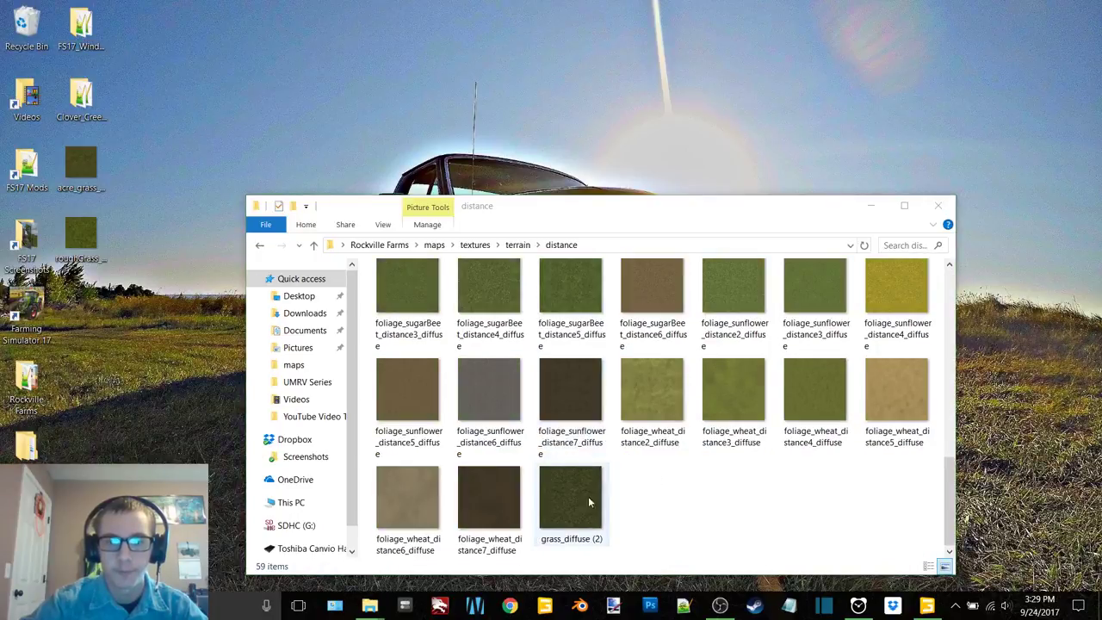
pyautogui.click(581, 541)
pyautogui.press('F2')
pyautogui.write('acre_grass_distance_diffuse')
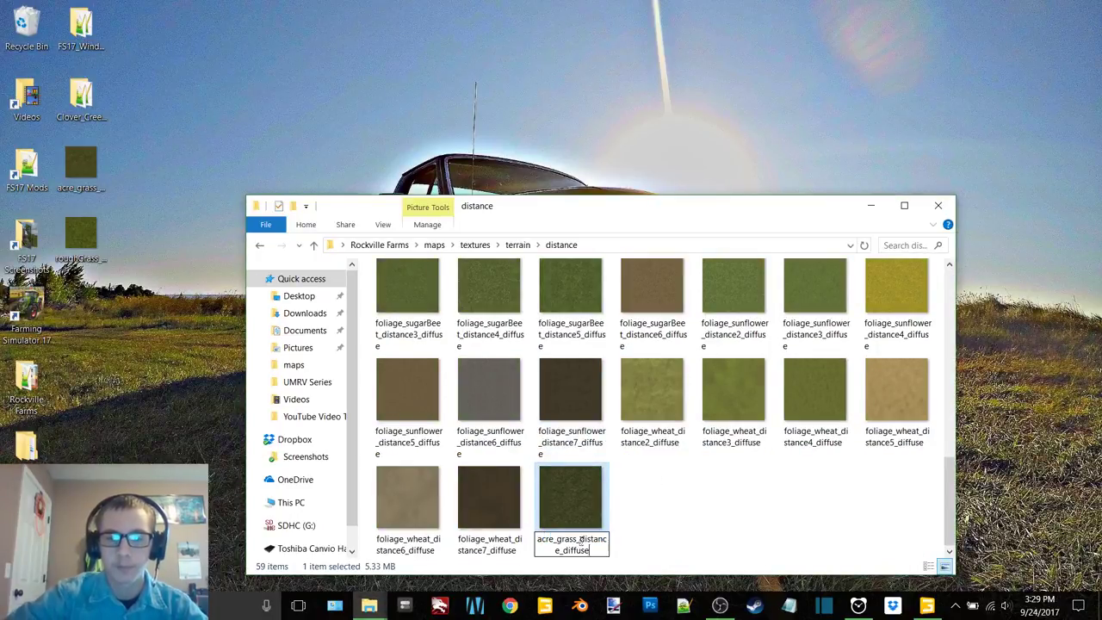
pyautogui.press('Return')
pyautogui.click(871, 205)
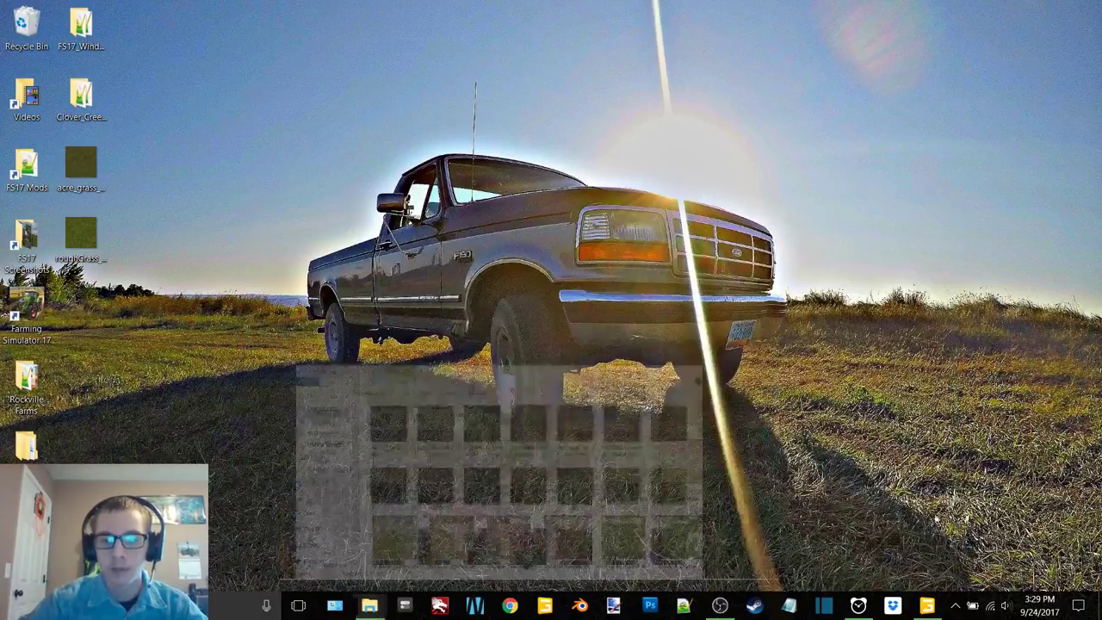
# Step: Switch to GIANTS Editor and examine the grass texture on the map01 terrain
pyautogui.click(927, 606)
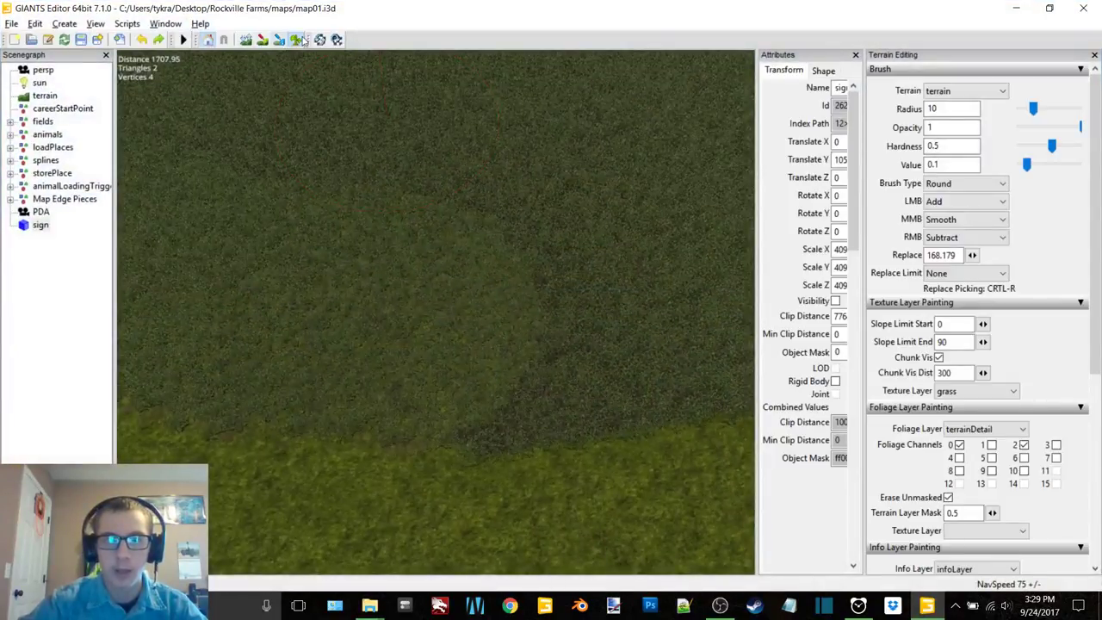
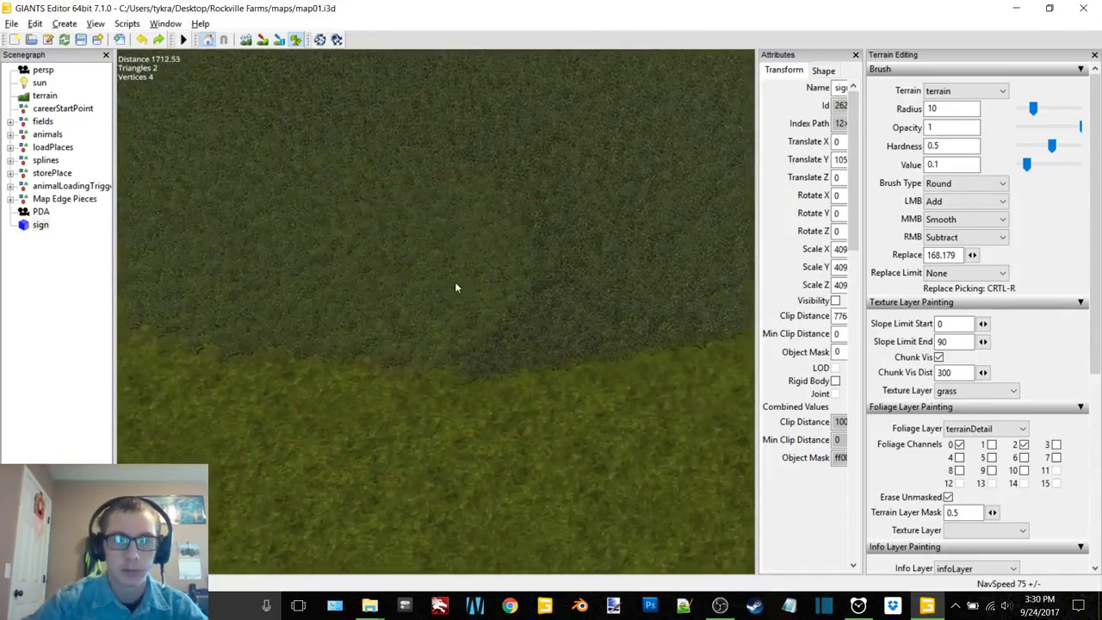
pyautogui.click(1006, 7)
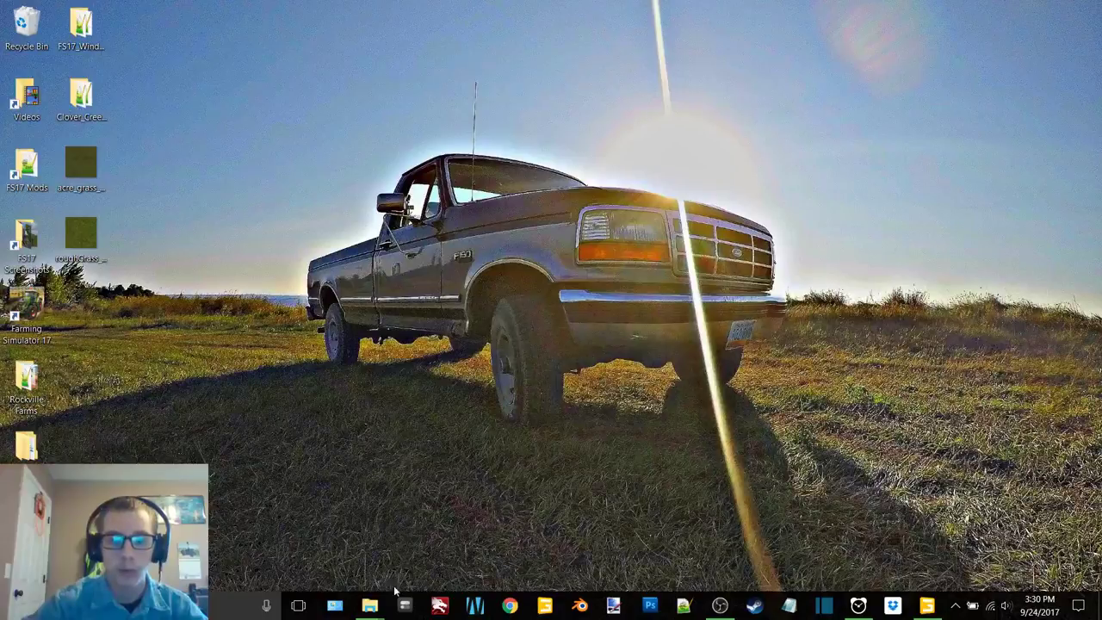
# Step: Replace acre_grass_distance_diffuse in Rockville Farms' distance textures folder with the copy of the same name from the desktop
pyautogui.moveTo(371, 603)
pyautogui.moveTo(360, 539)
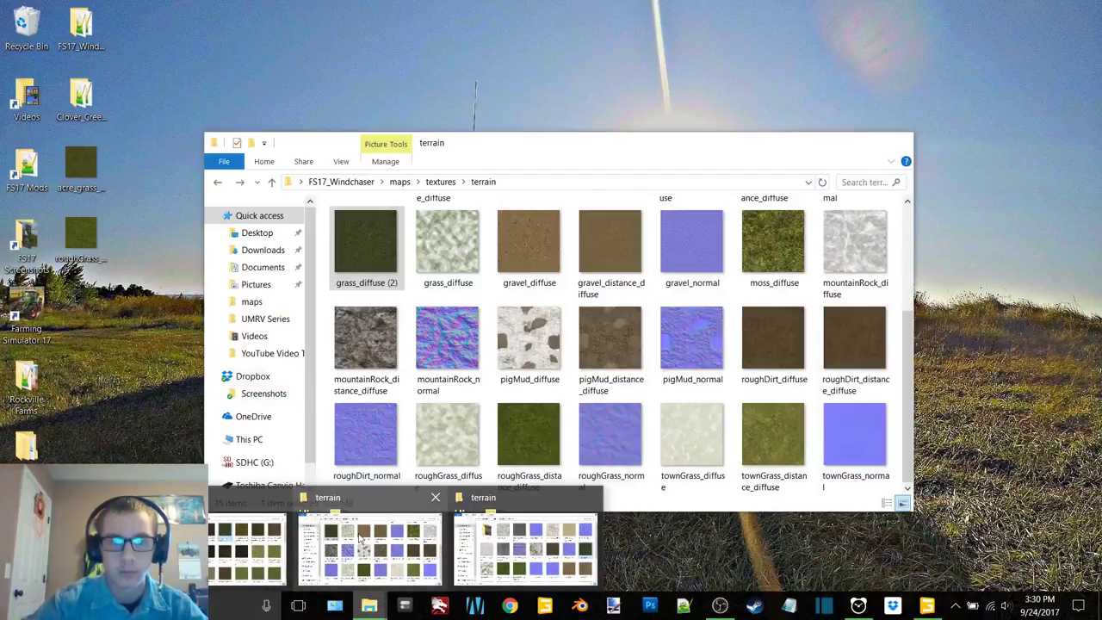
pyautogui.click(278, 541)
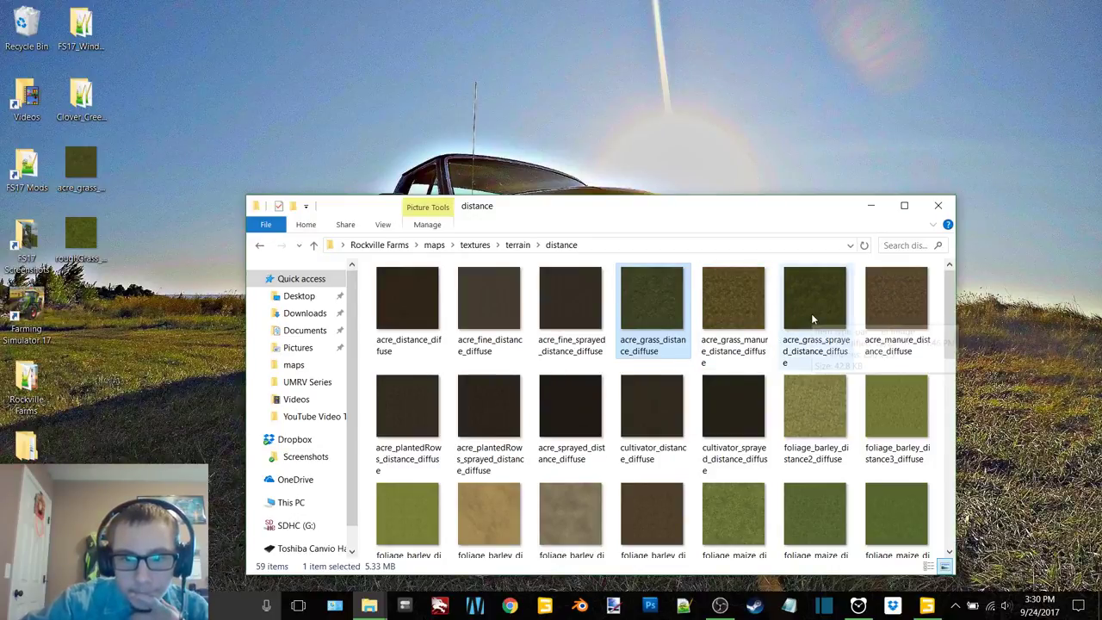
pyautogui.scroll(-3, 812, 318)
pyautogui.scroll(1, 812, 319)
pyautogui.scroll(-4, 813, 319)
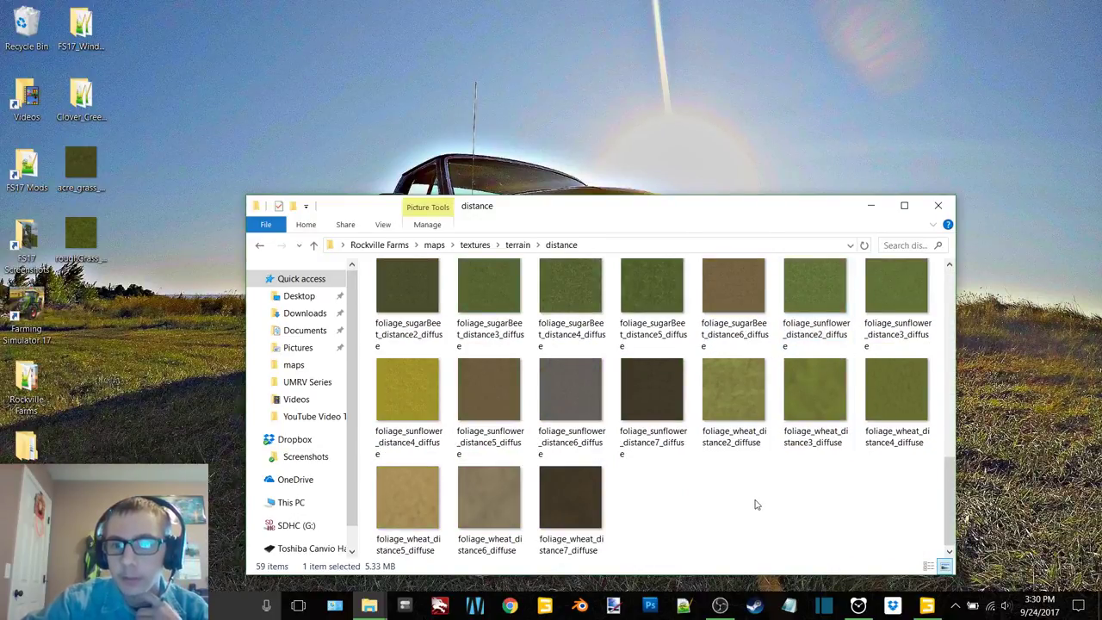
pyautogui.scroll(6, 756, 504)
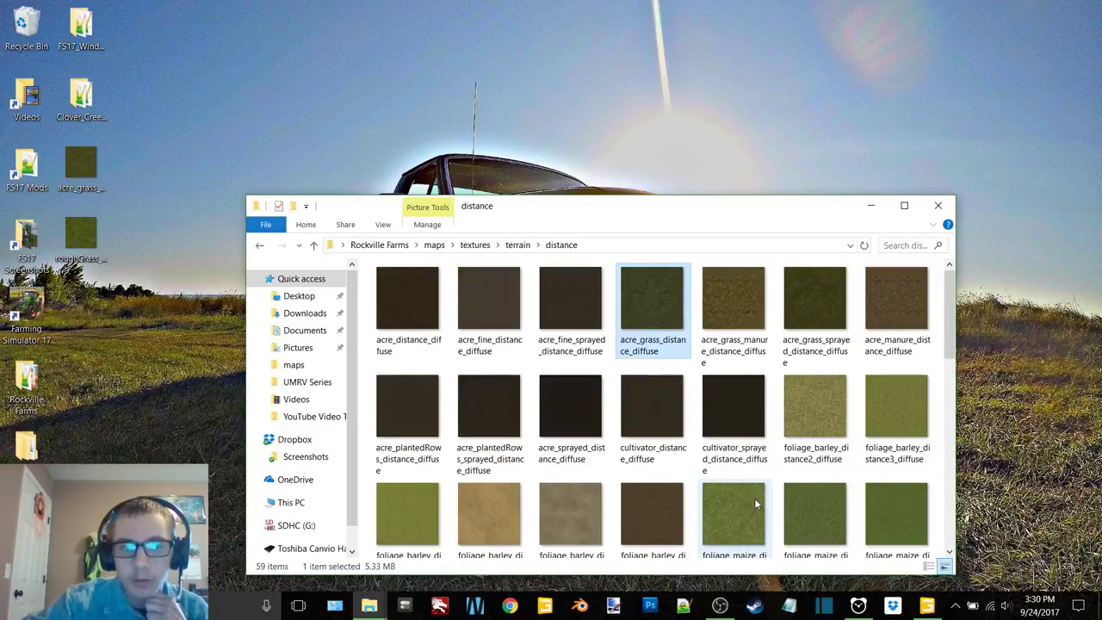
pyautogui.moveTo(71, 164); pyautogui.dragTo(662, 353)
pyautogui.click(527, 245)
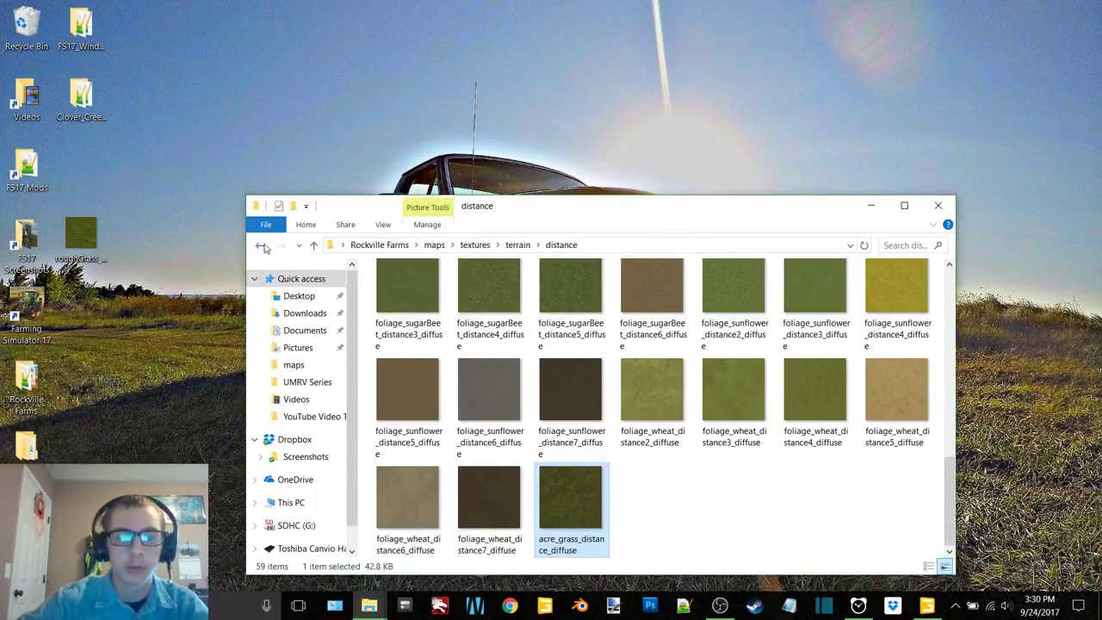
# Step: Look through Rockville Farms' terrain, ground and maps folders to check which grass textures they contain
pyautogui.click(261, 245)
pyautogui.scroll(-3, 617, 386)
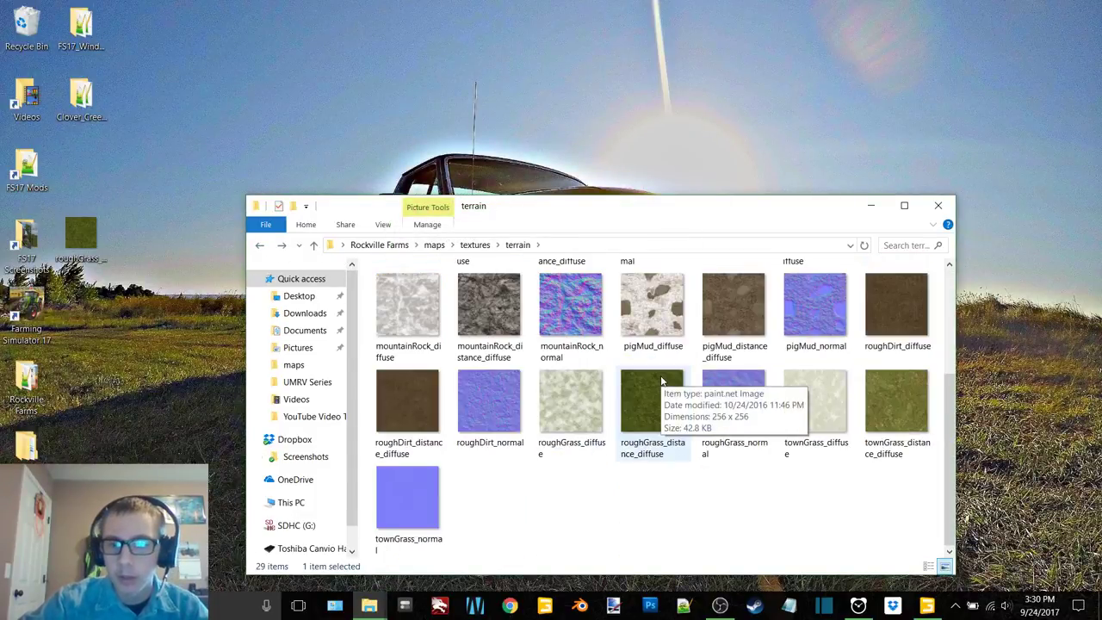
pyautogui.click(810, 517)
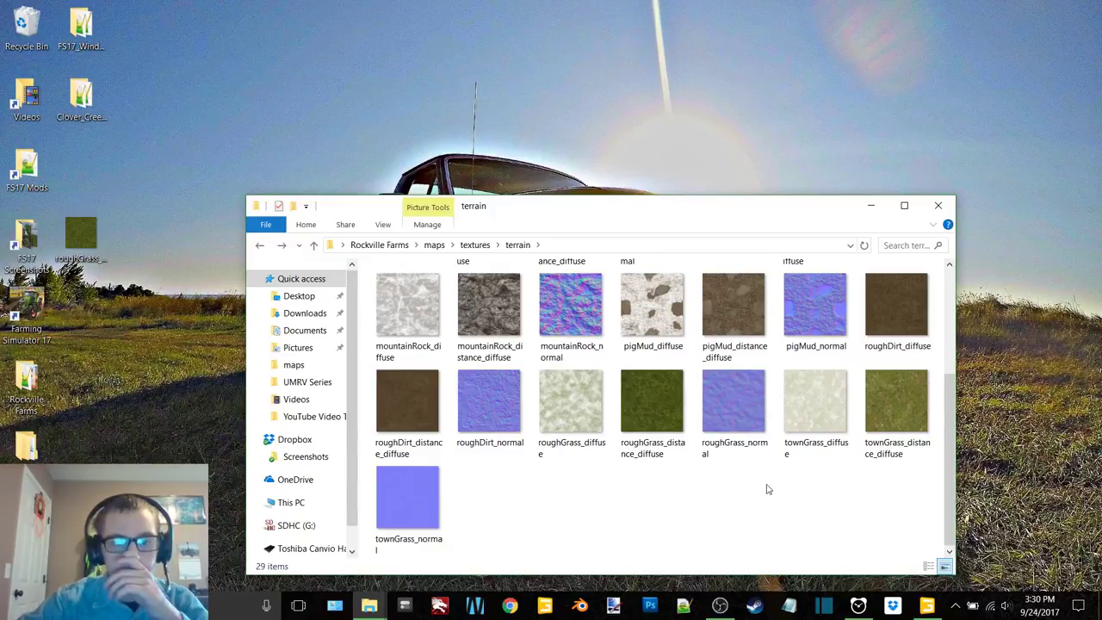
pyautogui.scroll(5, 769, 489)
pyautogui.doubleClick(488, 302)
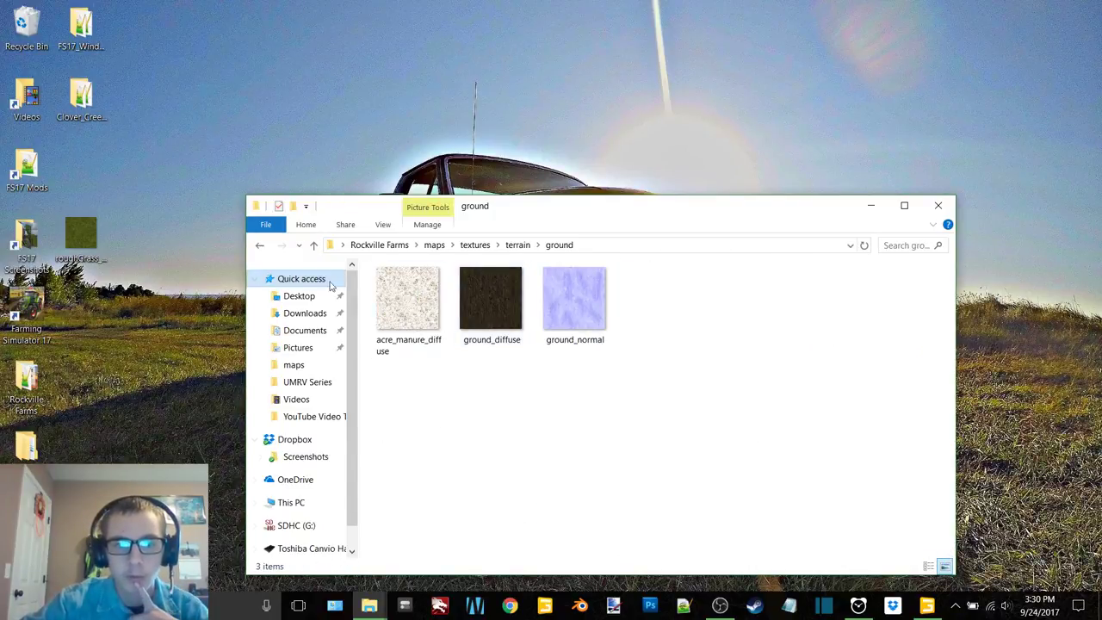
pyautogui.click(261, 246)
pyautogui.click(261, 246)
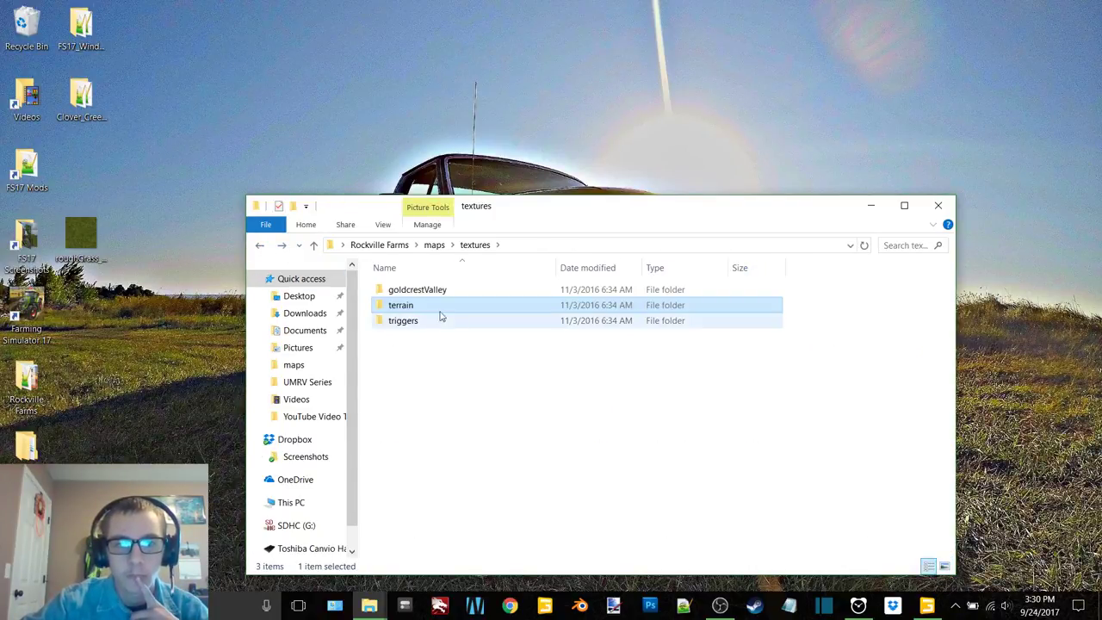
pyautogui.click(261, 246)
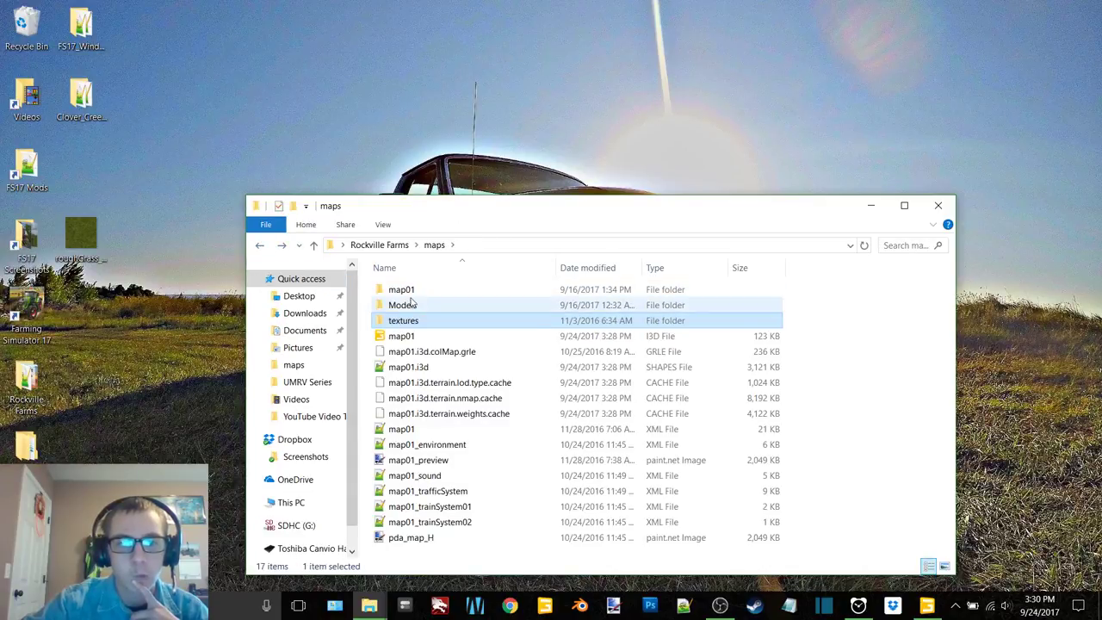
pyautogui.doubleClick(422, 320)
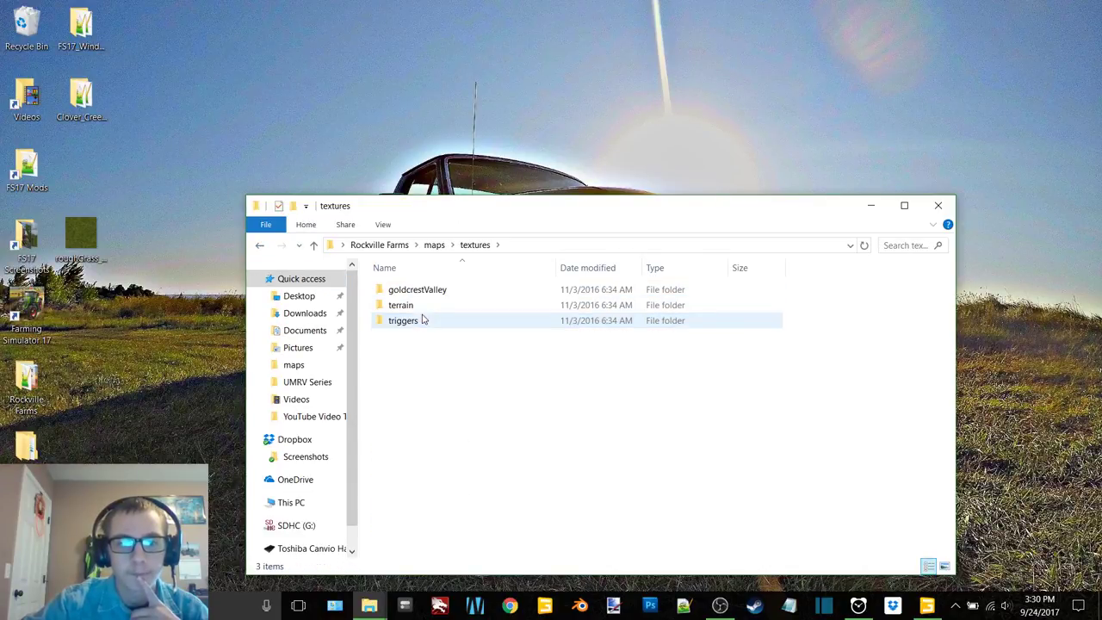
pyautogui.doubleClick(418, 306)
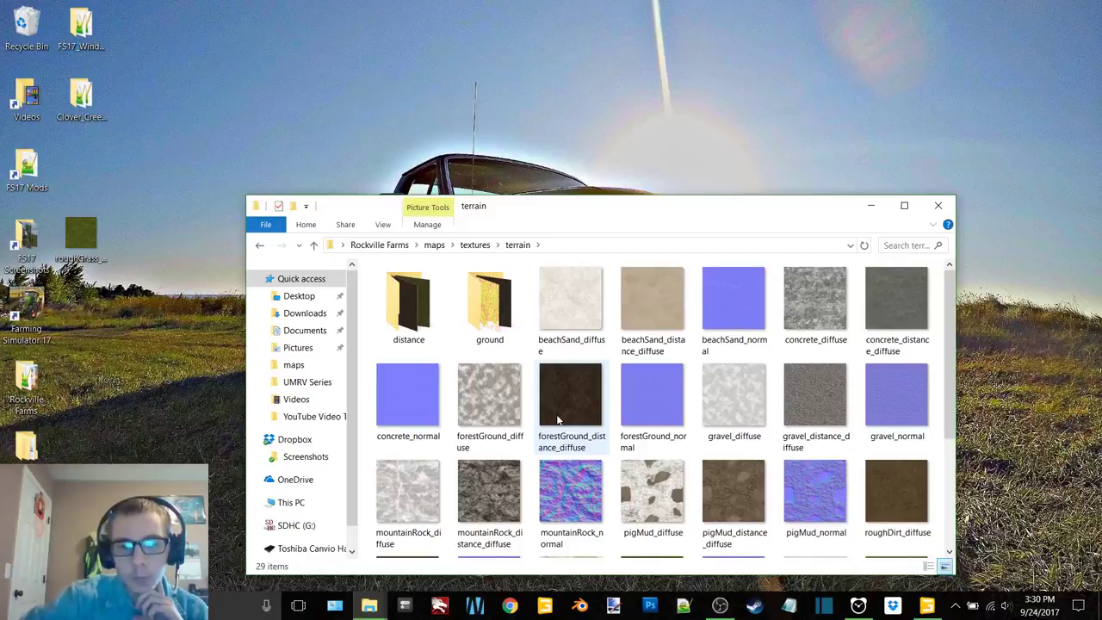
pyautogui.scroll(-2, 558, 420)
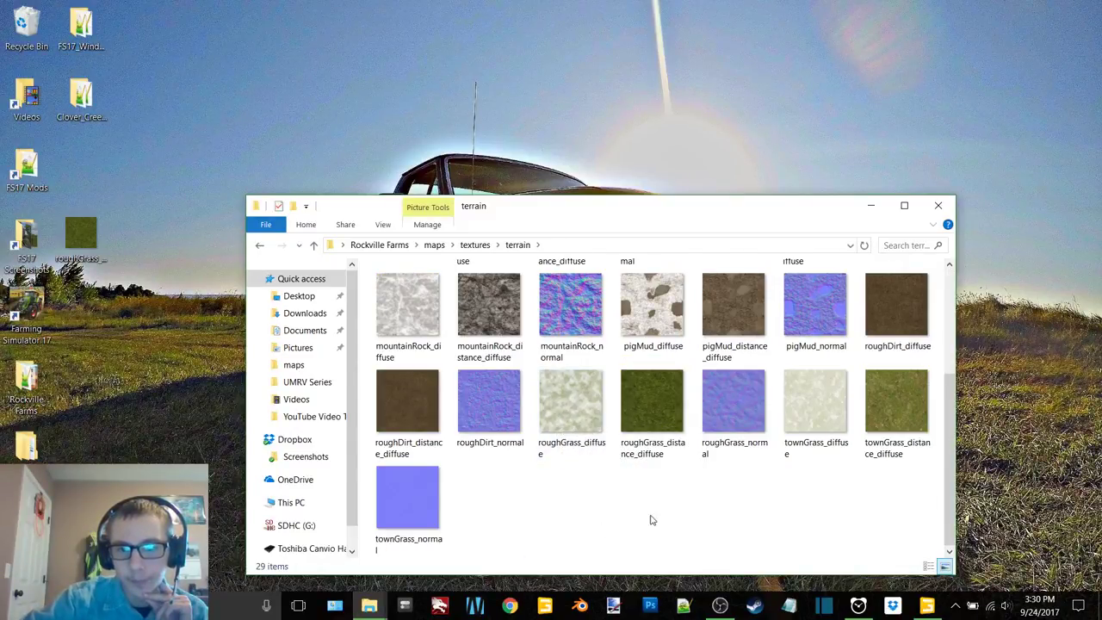
pyautogui.scroll(2, 650, 519)
pyautogui.scroll(-2, 657, 519)
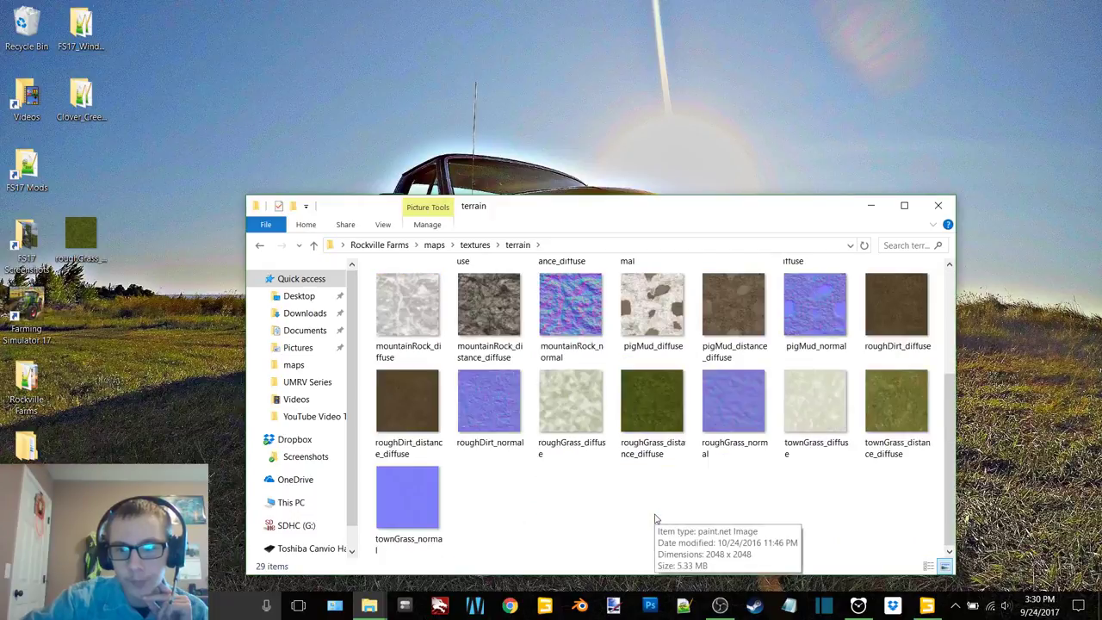
# Step: Copy grass_diffuse from Clover_Creek_beta's terrain textures folder to the desktop and minimize that folder window
pyautogui.click(80, 237)
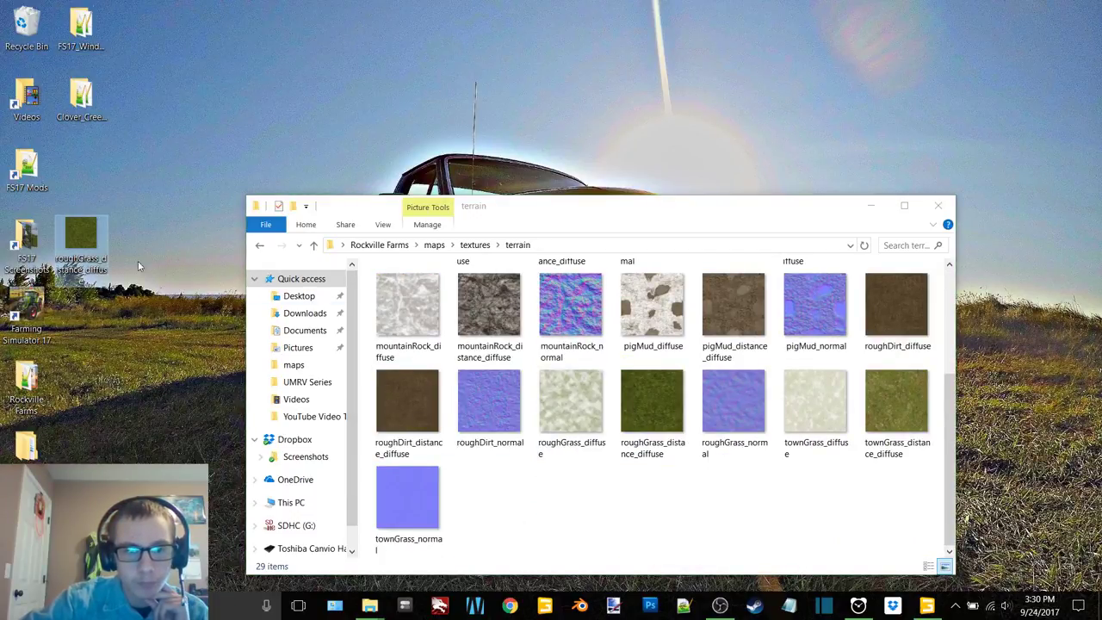
pyautogui.click(81, 264)
pyautogui.click(88, 256)
pyautogui.moveTo(369, 605)
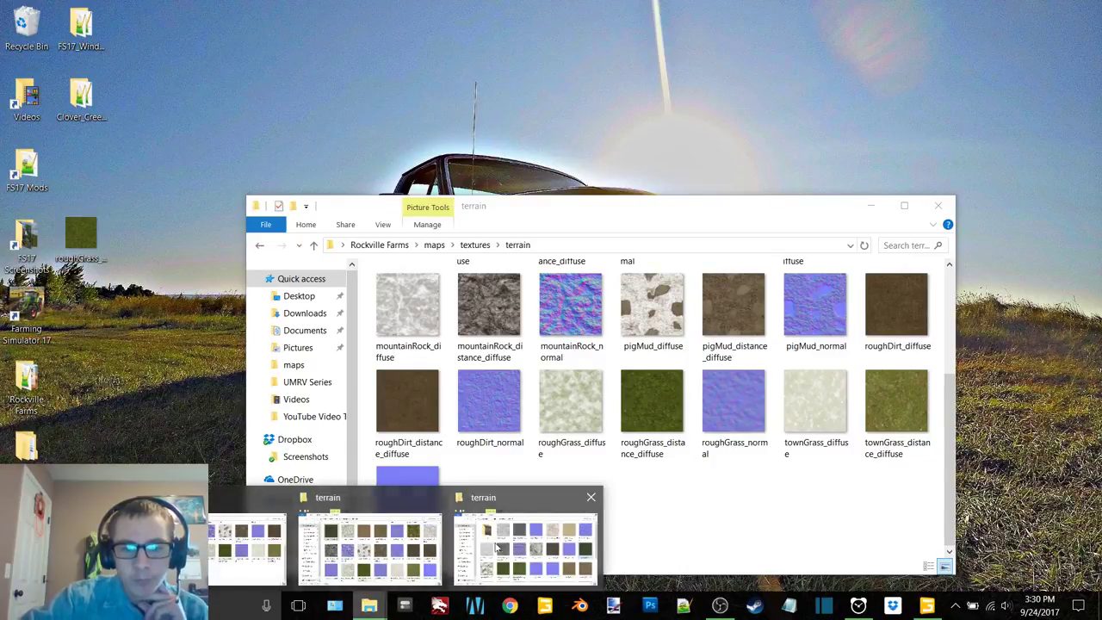
pyautogui.click(521, 530)
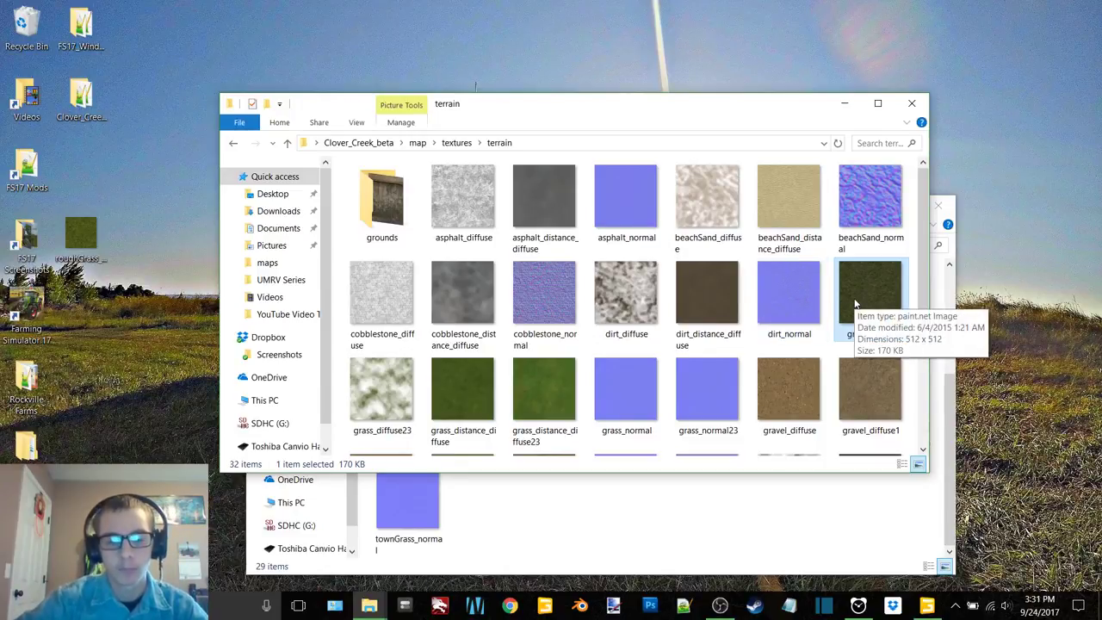
pyautogui.moveTo(855, 303); pyautogui.dragTo(81, 168)
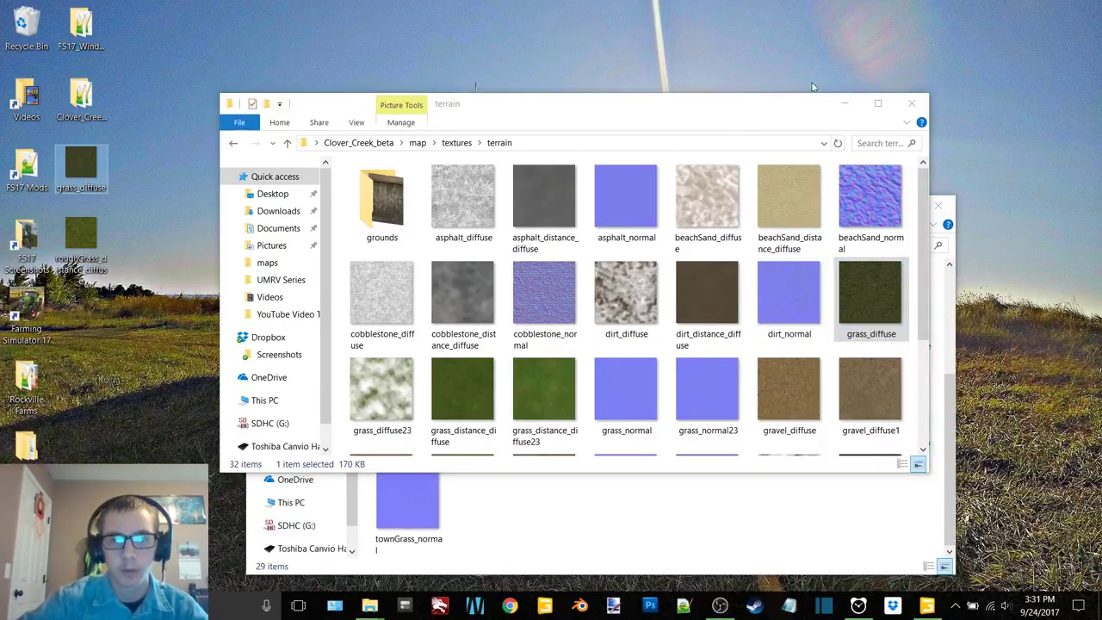
pyautogui.click(847, 110)
# Step: Move roughGrass_diffuse from Rockville Farms' terrain folder to the desktop and move grass_diffuse from the desktop into that folder
pyautogui.click(652, 454)
pyautogui.click(567, 454)
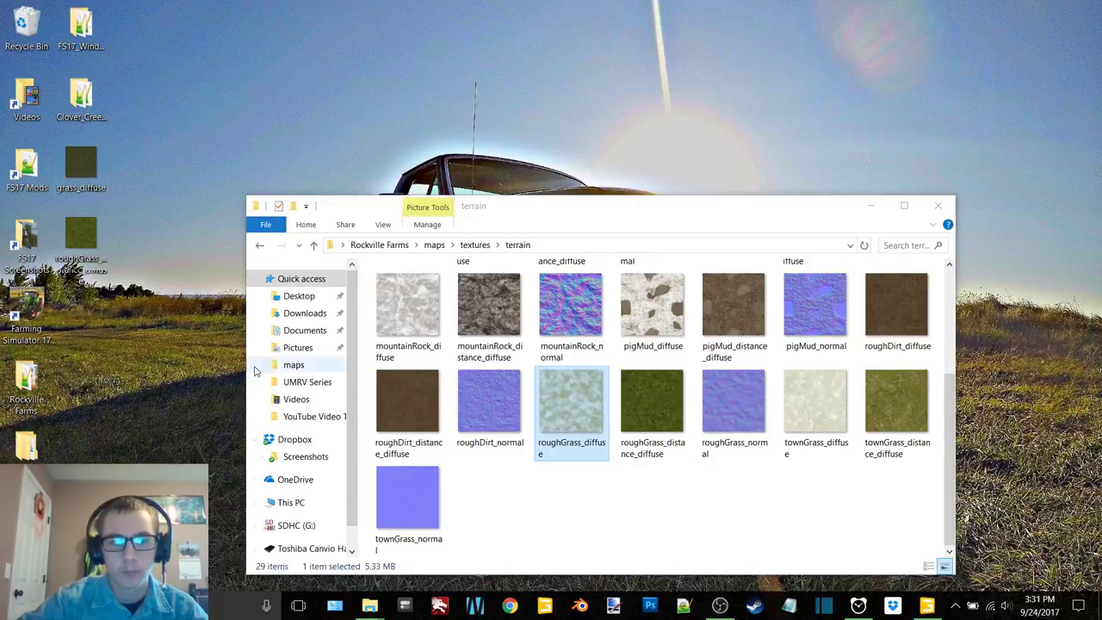
pyautogui.click(612, 439)
pyautogui.moveTo(581, 441); pyautogui.dragTo(87, 313)
pyautogui.moveTo(81, 163); pyautogui.dragTo(30, 24)
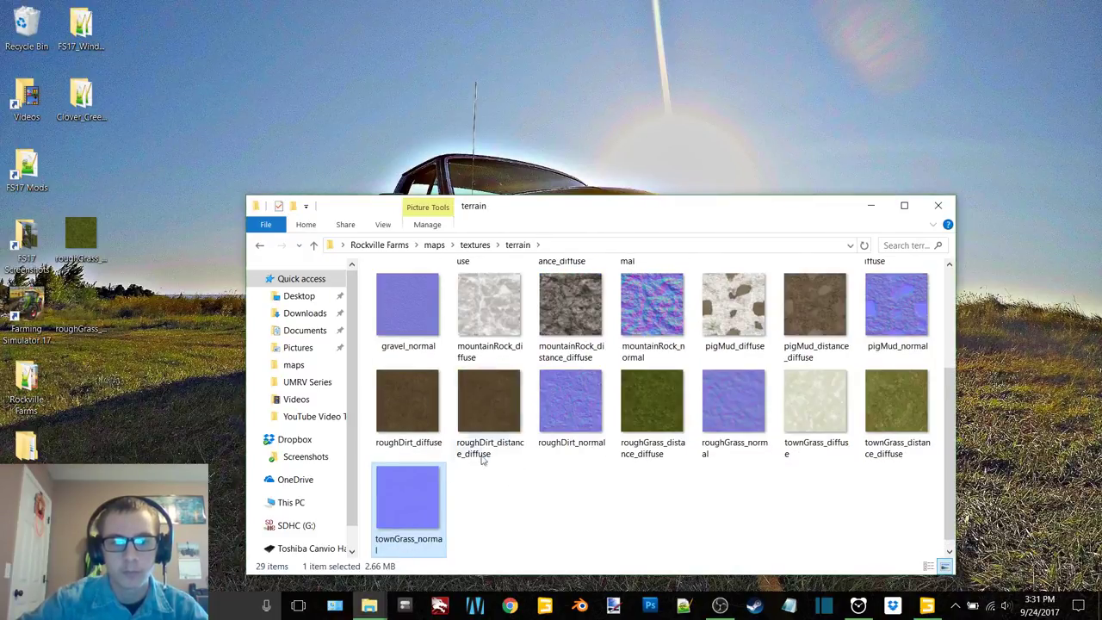
# Step: Rename grass_diffuse in Rockville Farms' terrain folder as roughGrass_diffuse
pyautogui.click(642, 449)
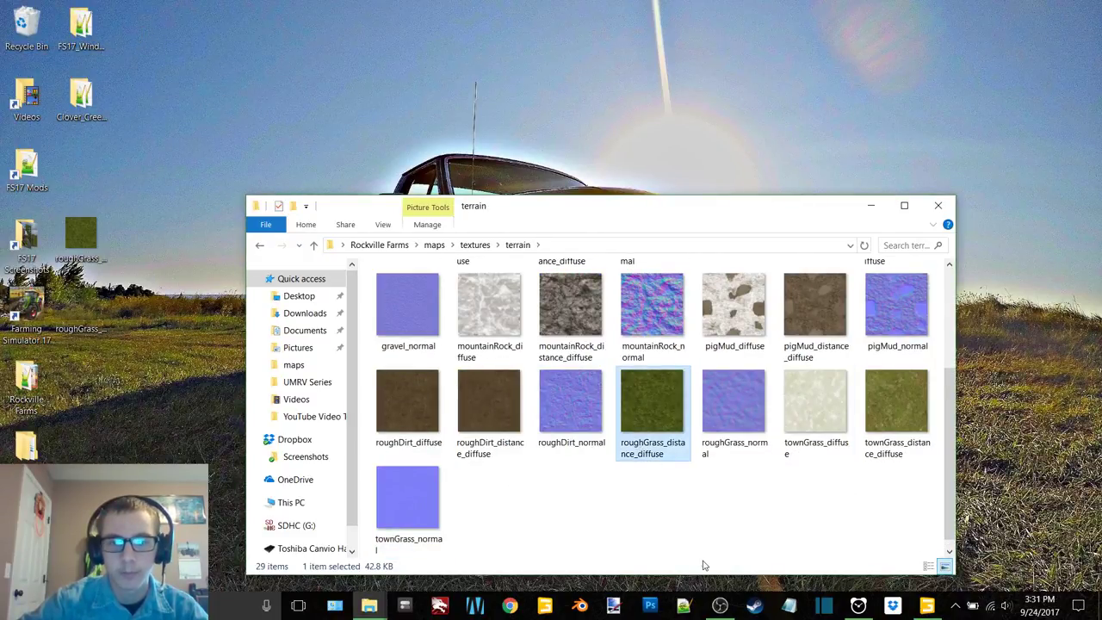
pyautogui.scroll(3, 692, 453)
pyautogui.click(728, 437)
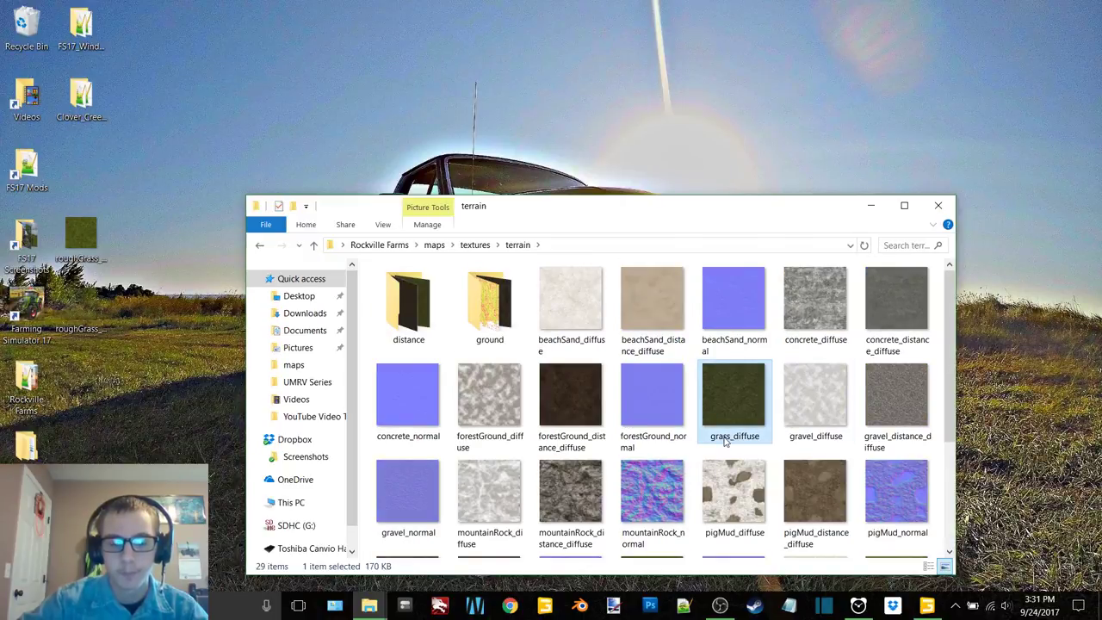
pyautogui.click(732, 437)
pyautogui.press('Escape')
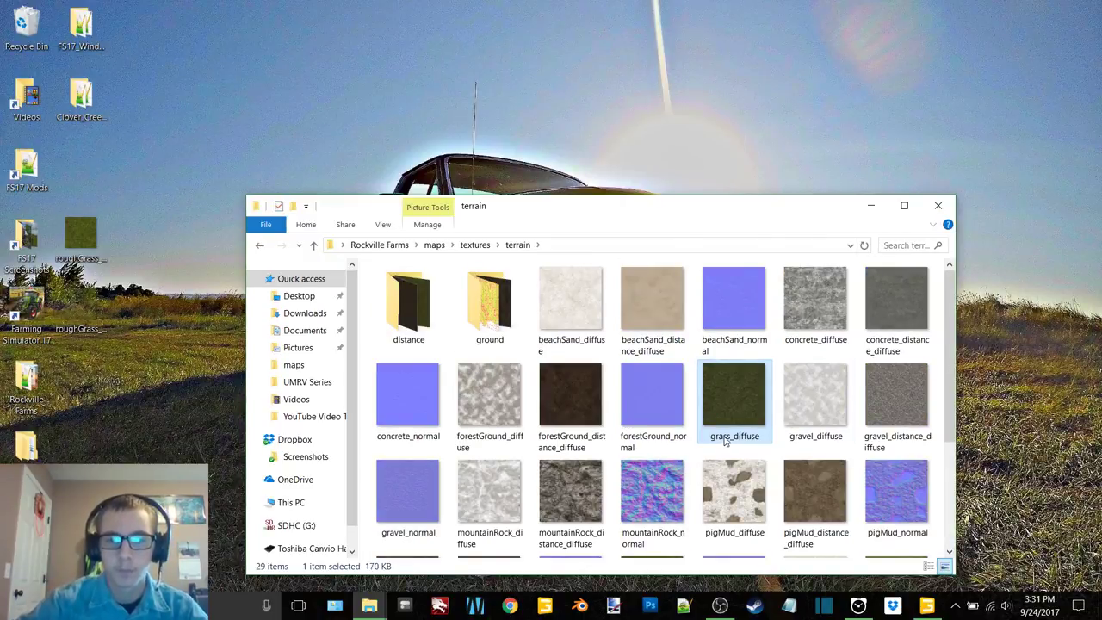
pyautogui.moveTo(726, 439)
pyautogui.mouseDown()
pyautogui.moveTo(86, 332)
pyautogui.moveTo(733, 439)
pyautogui.mouseUp()
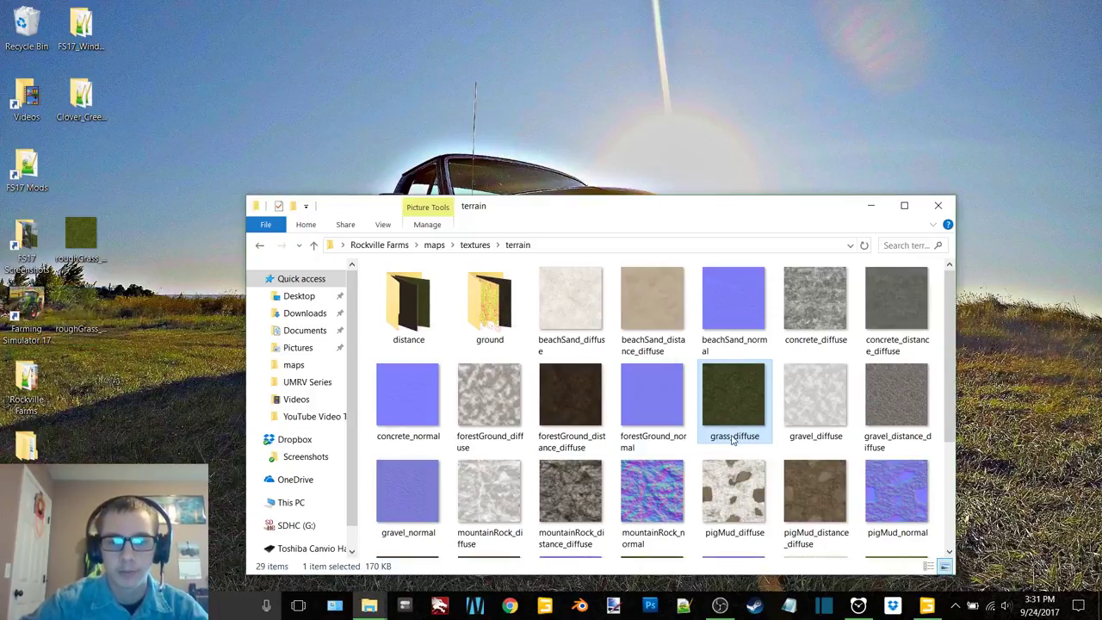
pyautogui.click(733, 436)
pyautogui.write('roughGrass_diffuse')
pyautogui.press('Return')
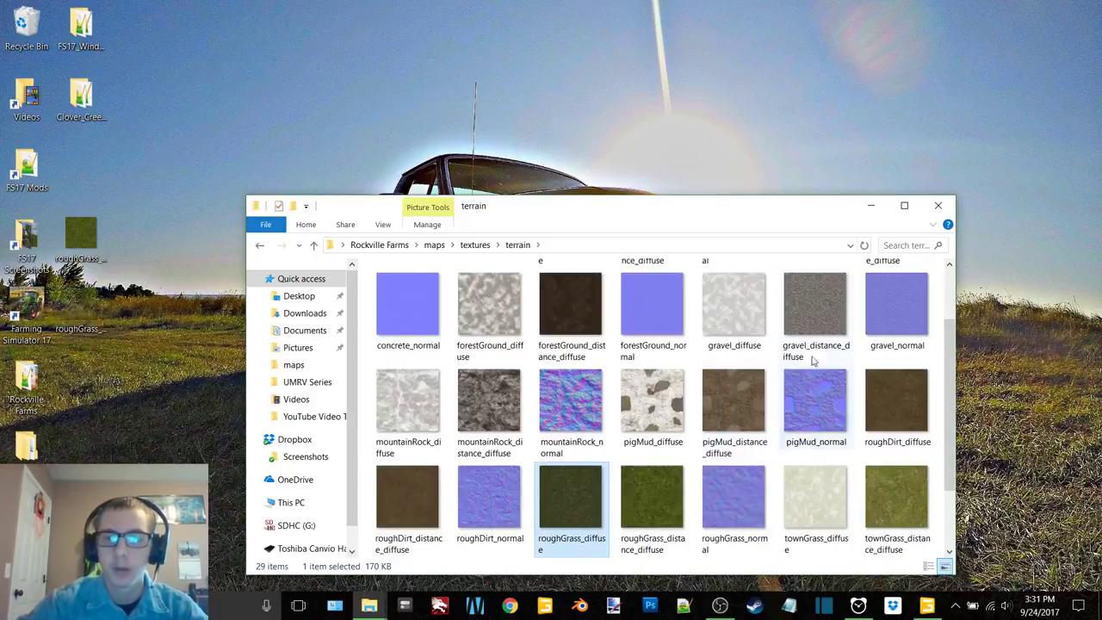
# Step: Switch to GIANTS Editor and examine map01's terrain grass and the available foliage layers and foliage texture layers
pyautogui.click(872, 205)
pyautogui.click(893, 606)
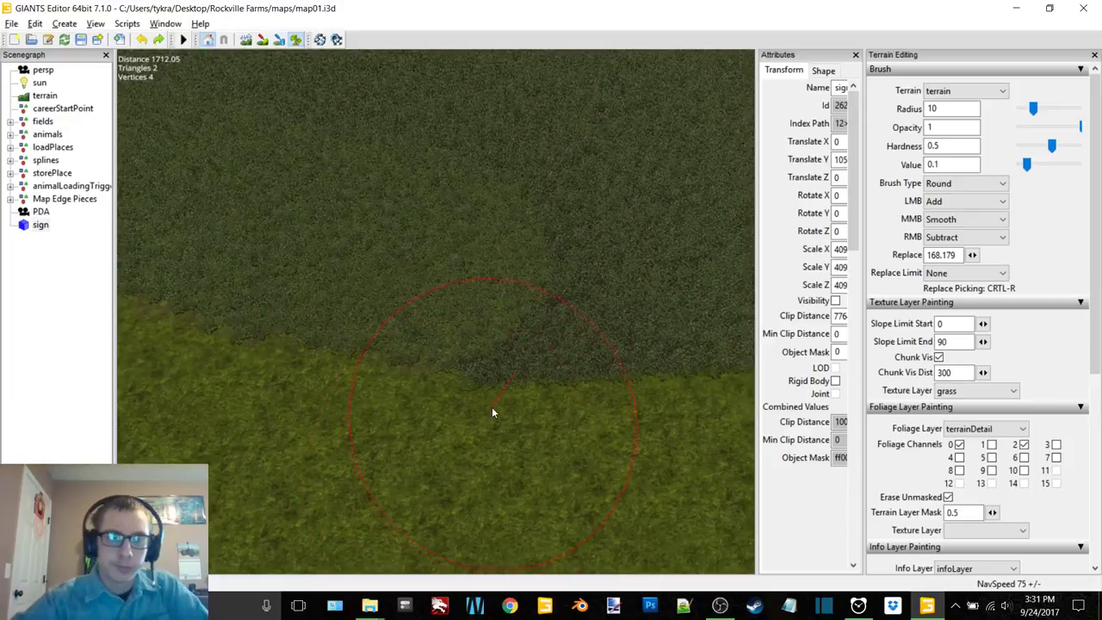
pyautogui.moveTo(538, 343)
pyautogui.mouseDown(button='right')
pyautogui.moveTo(296, 453)
pyautogui.moveTo(385, 384)
pyautogui.moveTo(391, 356)
pyautogui.moveTo(367, 377)
pyautogui.moveTo(662, 233)
pyautogui.moveTo(492, 329)
pyautogui.moveTo(500, 315)
pyautogui.mouseUp(button='right')
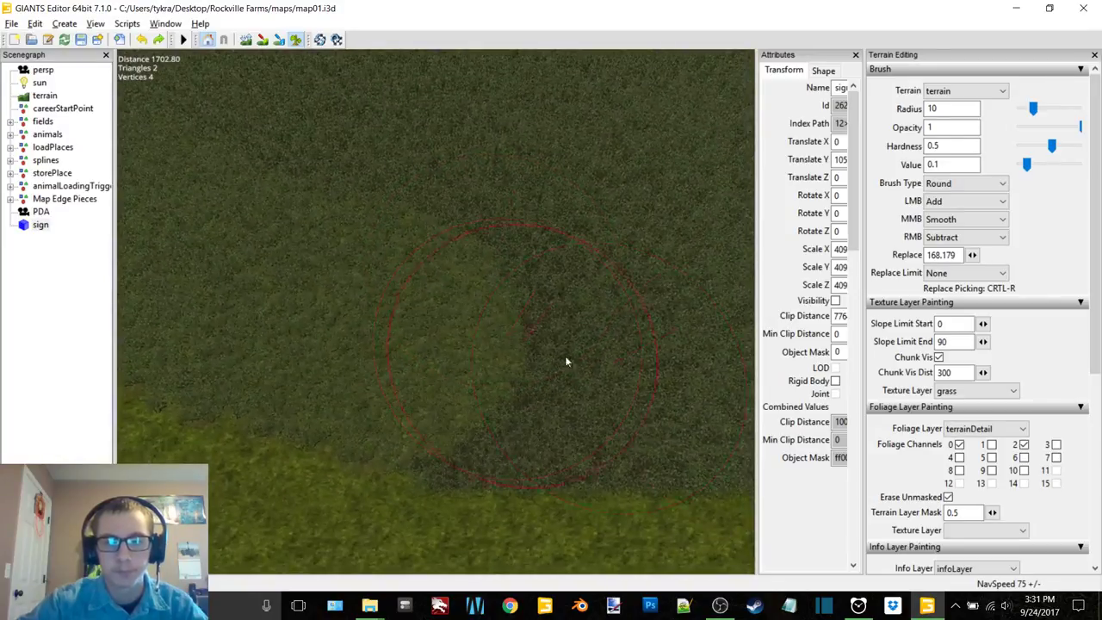
pyautogui.click(970, 429)
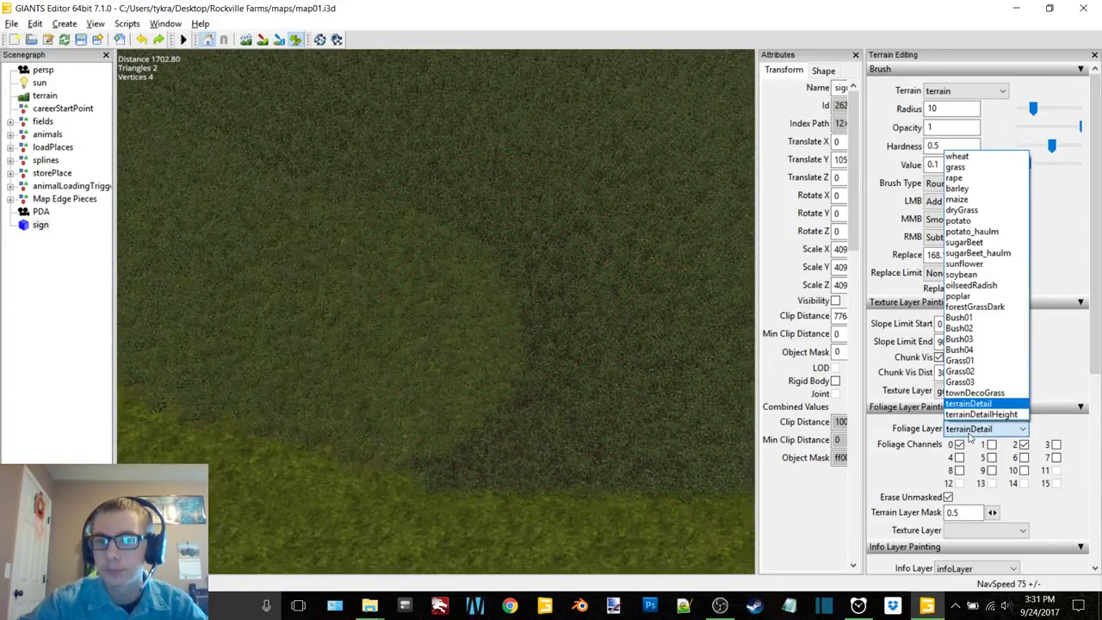
pyautogui.click(971, 436)
pyautogui.click(987, 530)
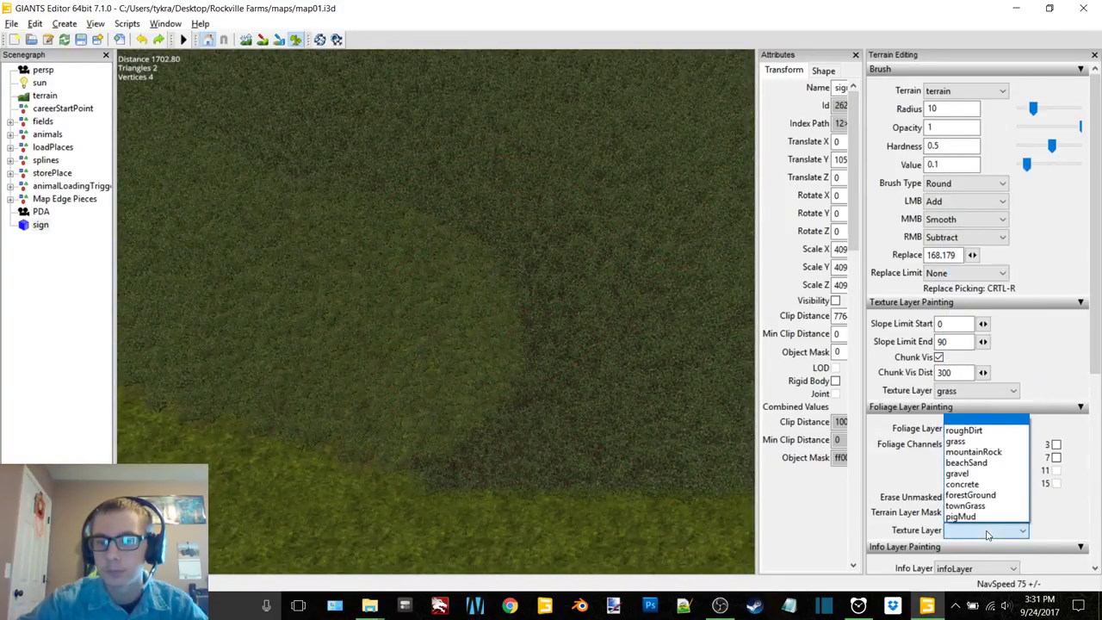
pyautogui.click(986, 530)
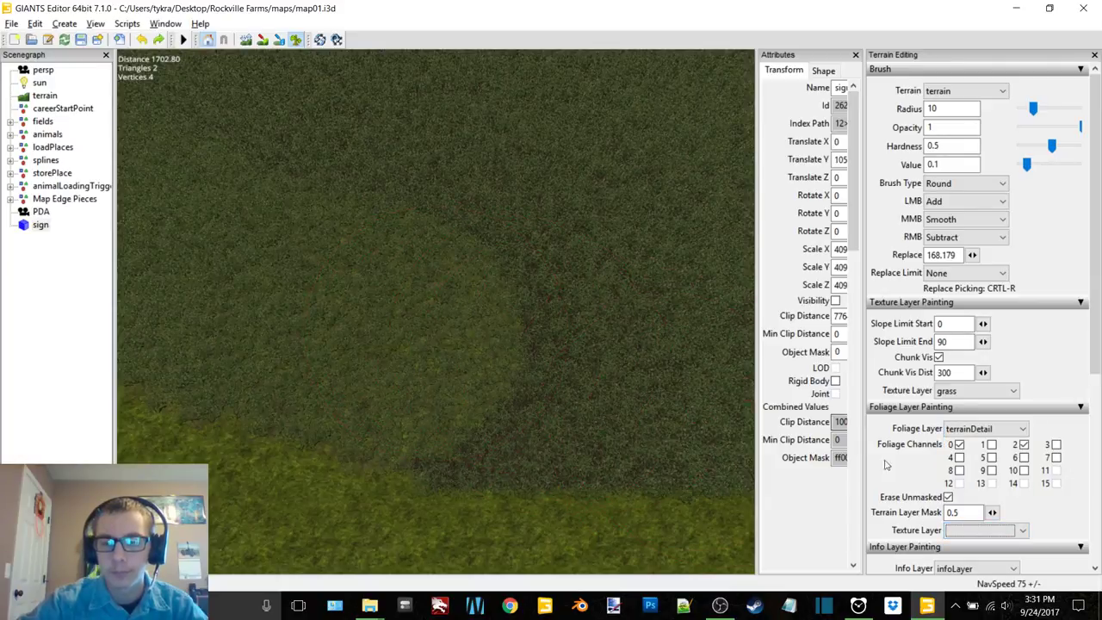
pyautogui.click(990, 531)
pyautogui.click(999, 530)
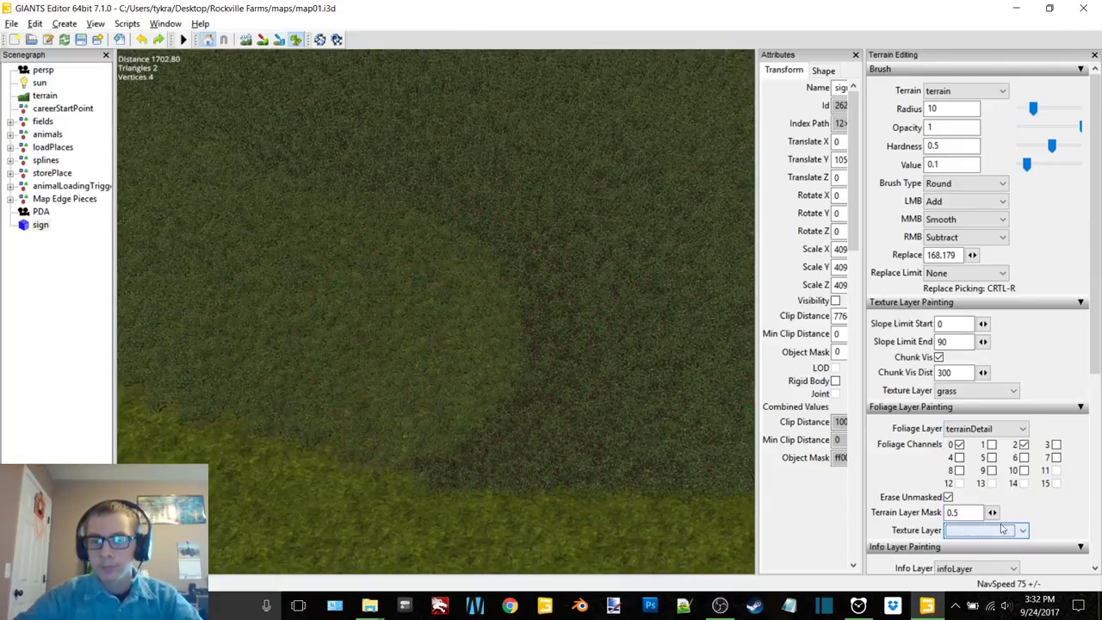
# Step: Move the original roughGrass_diffuse from the desktop back into Rockville Farms' terrain folder, replacing the file of the same name
pyautogui.click(1016, 8)
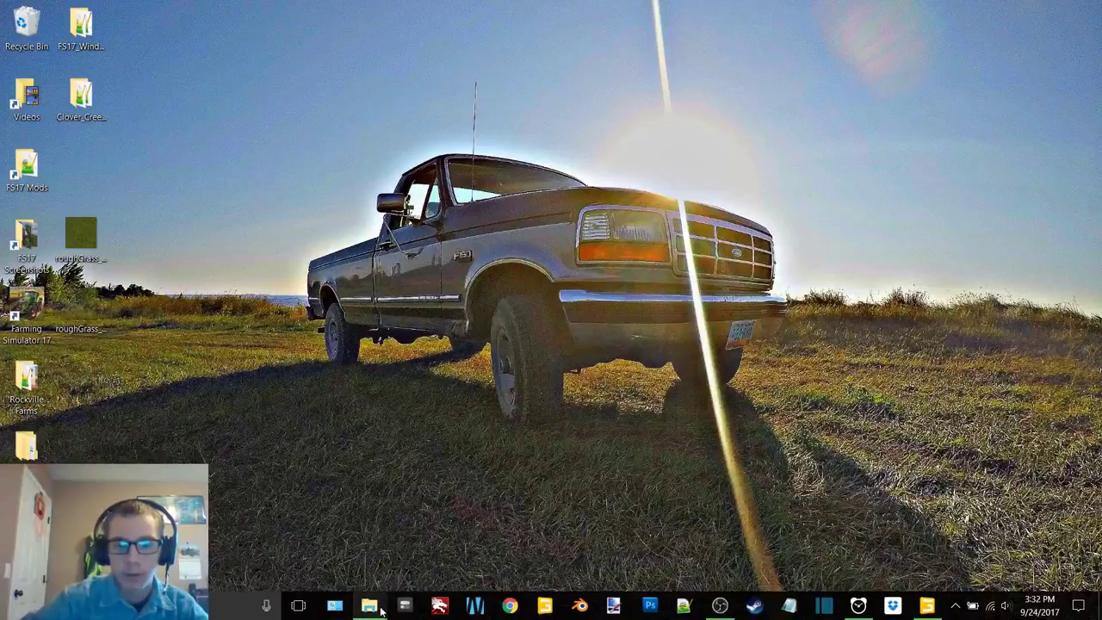
pyautogui.moveTo(368, 605)
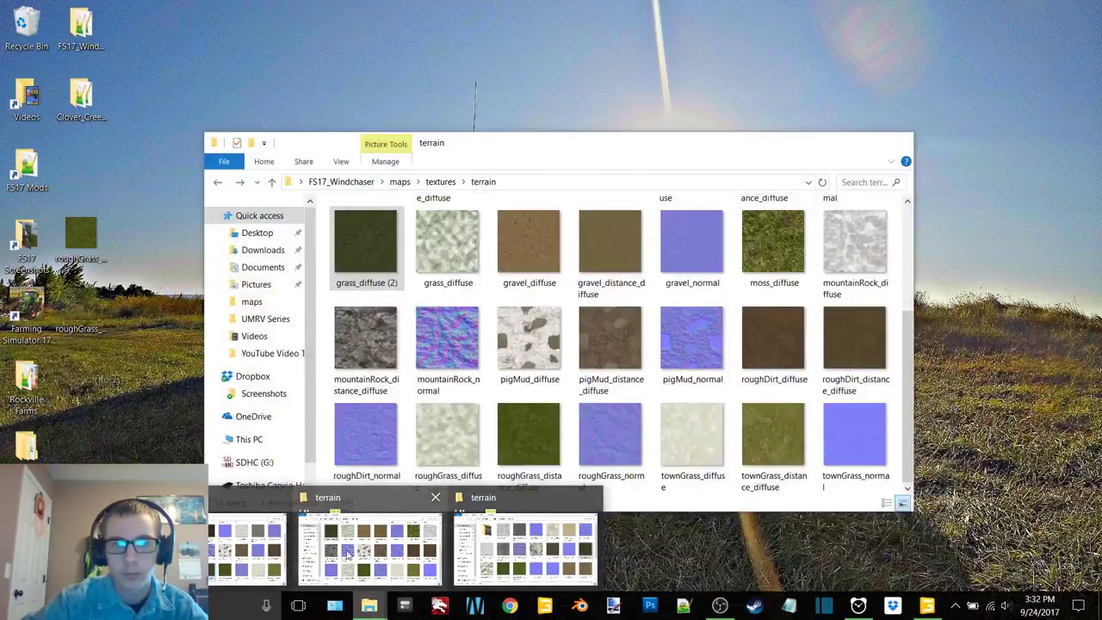
pyautogui.click(362, 551)
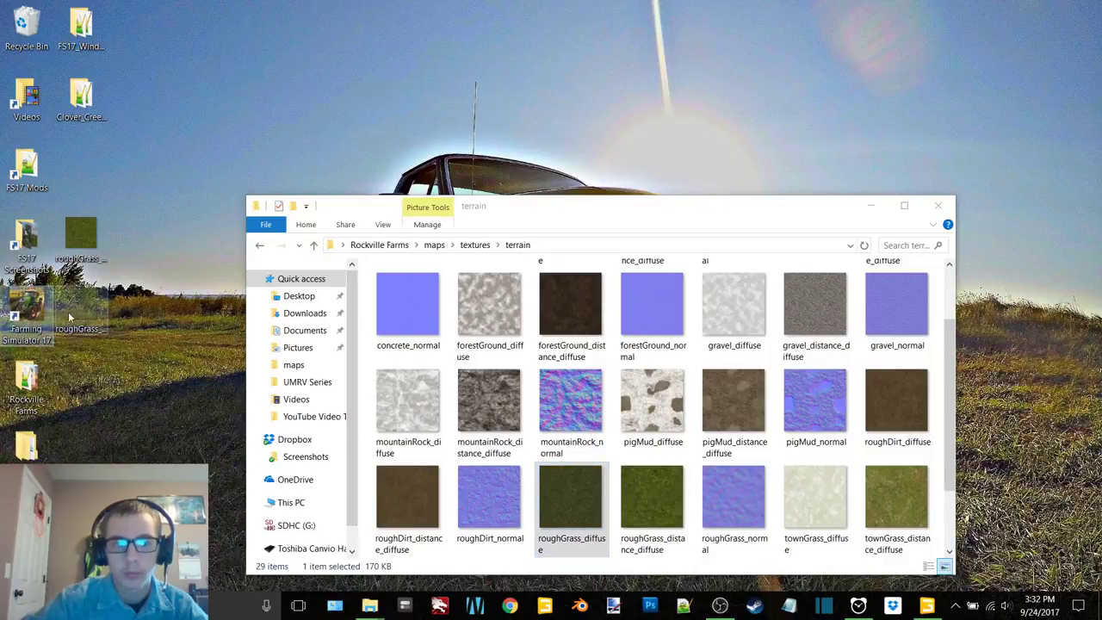
pyautogui.moveTo(68, 312); pyautogui.dragTo(438, 420)
pyautogui.click(571, 250)
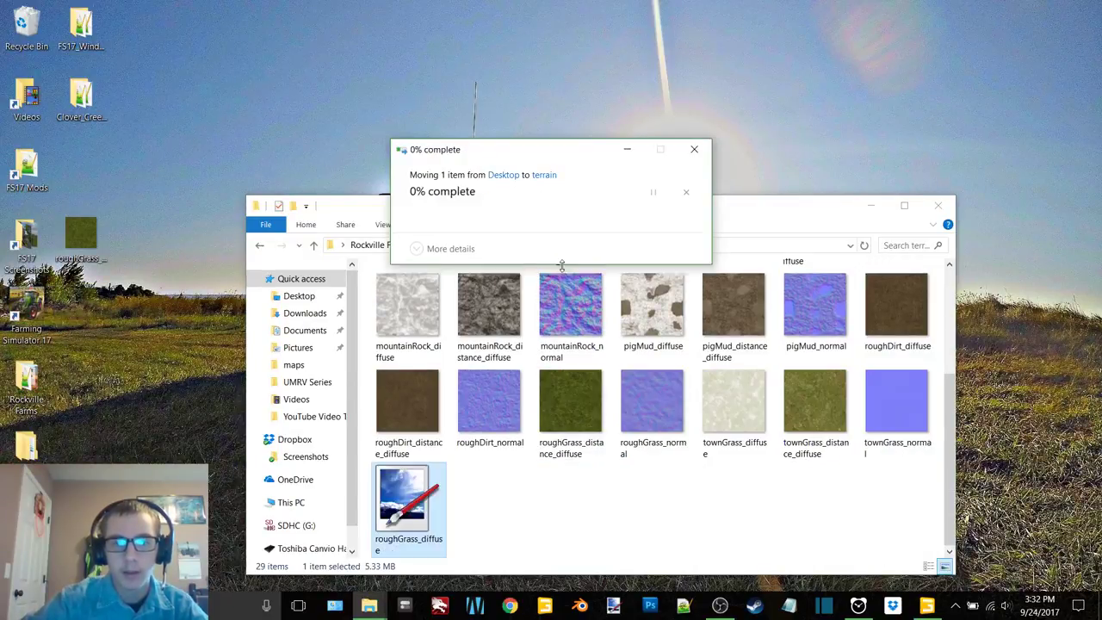
# Step: Delete the leftover roughGrass_distance_diffuse from the desktop, refresh Rockville Farms' terrain folder and minimize the folder window
pyautogui.moveTo(80, 231); pyautogui.dragTo(31, 26)
pyautogui.click(666, 523)
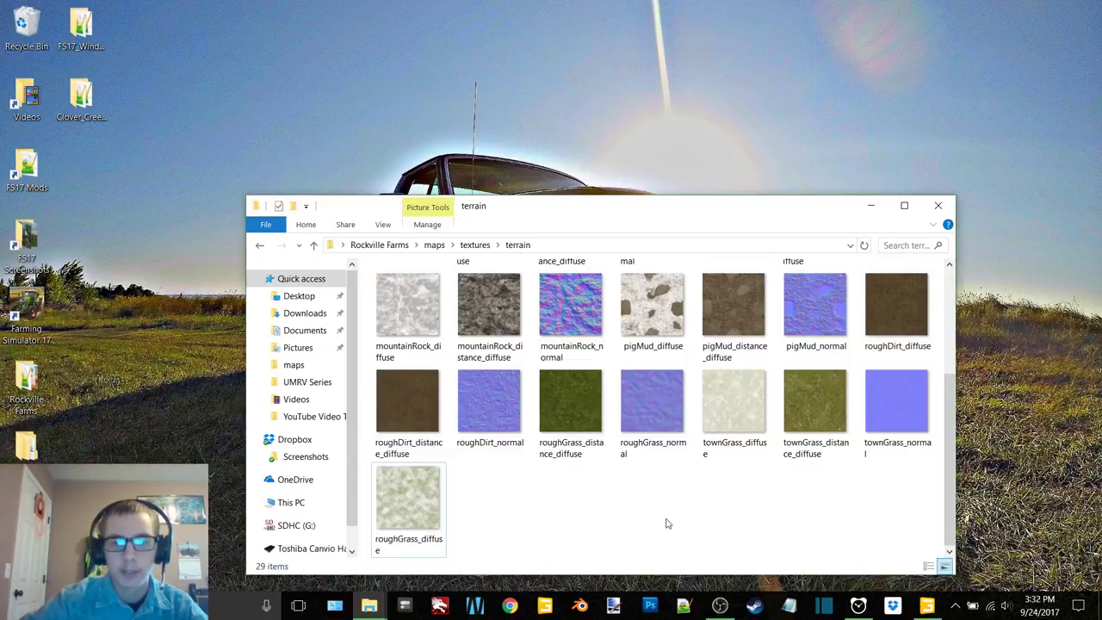
pyautogui.click(866, 245)
pyautogui.click(261, 246)
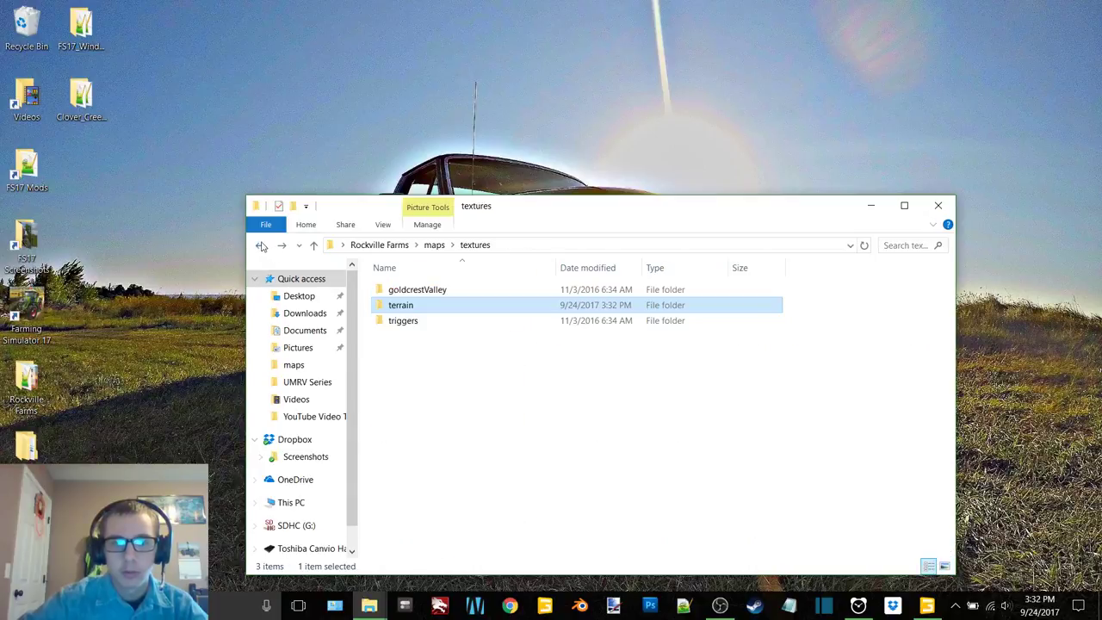
pyautogui.click(870, 206)
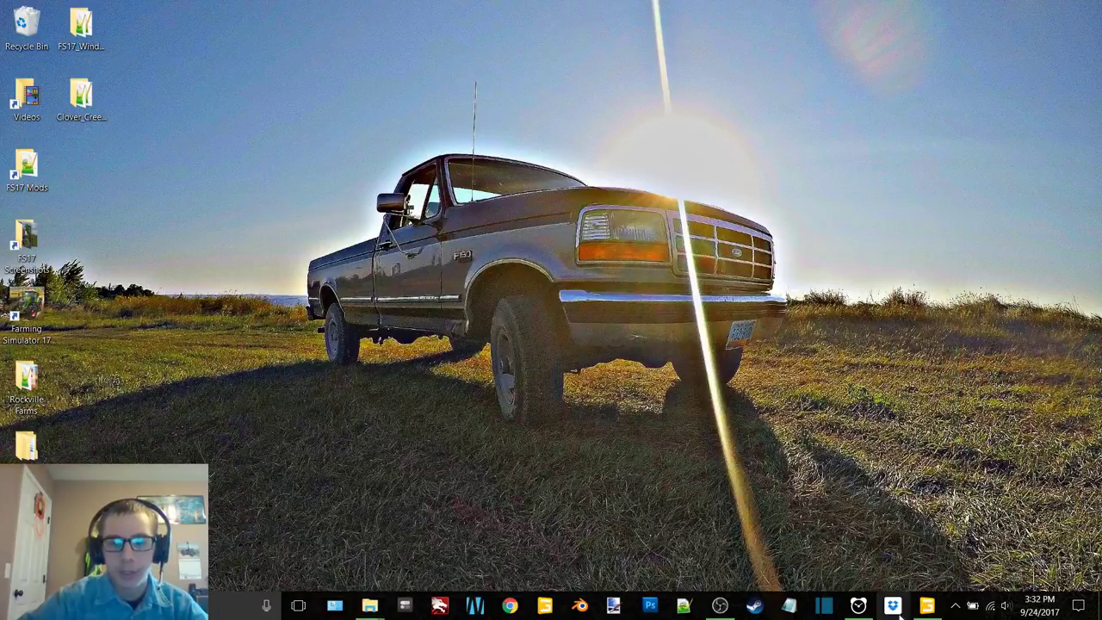
# Step: Switch to GIANTS Editor, set the brush type to Square and examine the painted grass patch on the terrain up close and from afar
pyautogui.click(889, 602)
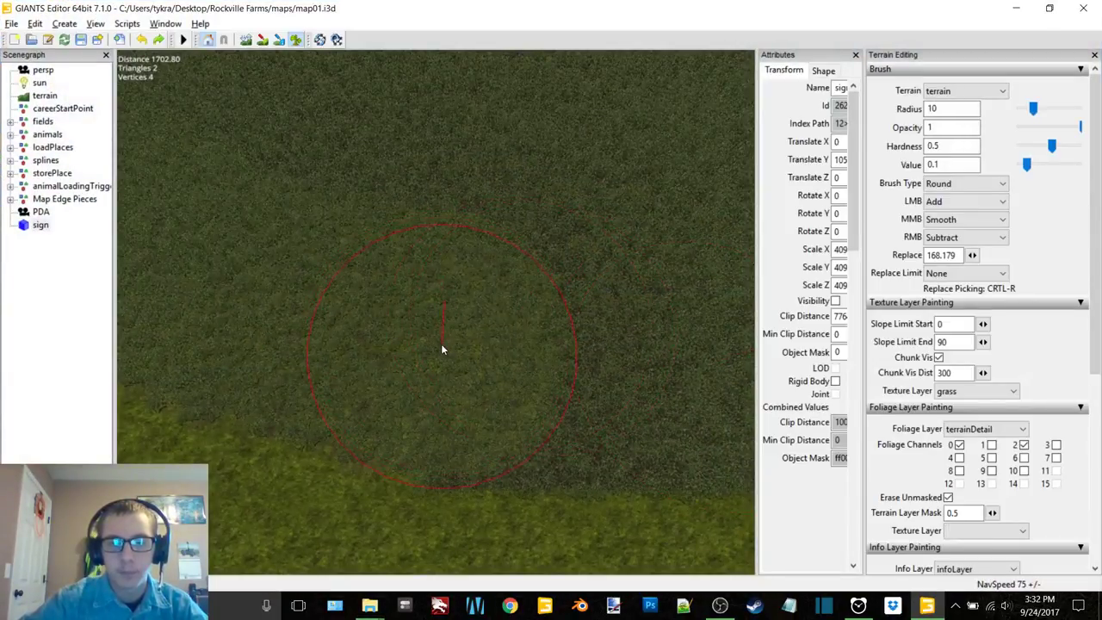
pyautogui.moveTo(526, 353); pyautogui.dragTo(418, 334, button='middle')
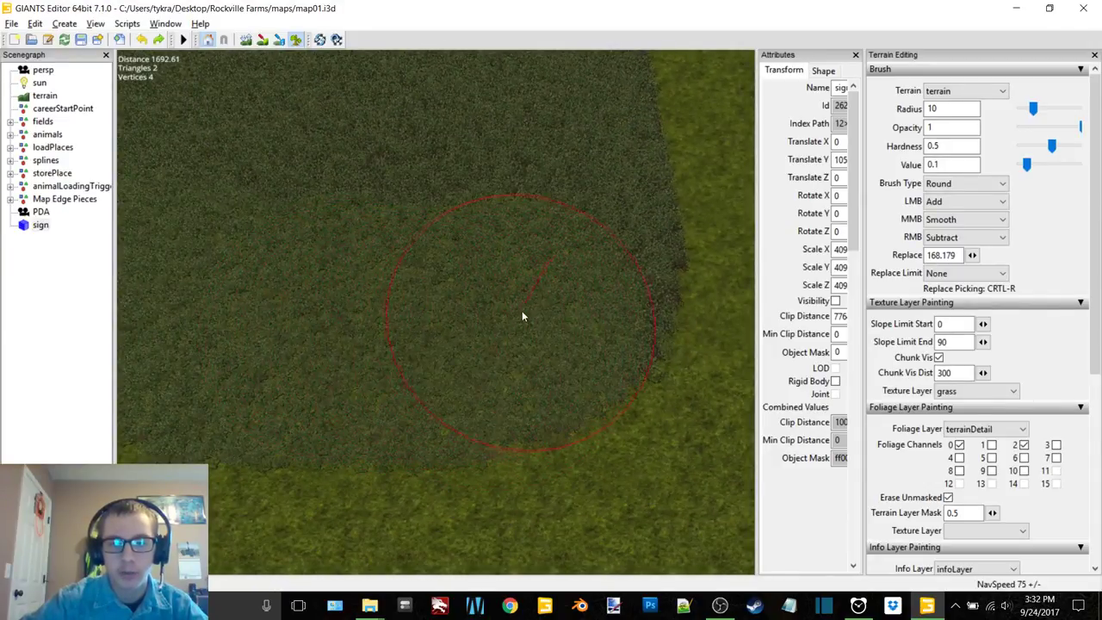
pyautogui.moveTo(561, 270)
pyautogui.mouseDown(button='middle')
pyautogui.moveTo(563, 326)
pyautogui.moveTo(254, 315)
pyautogui.moveTo(470, 330)
pyautogui.moveTo(738, 291)
pyautogui.mouseUp(button='middle')
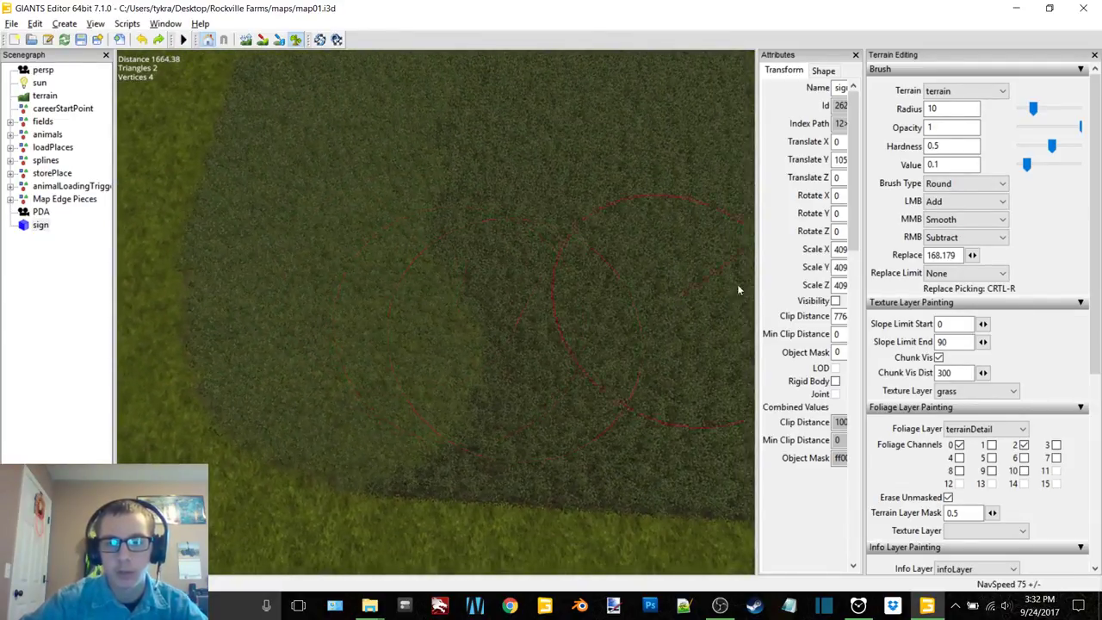
pyautogui.click(939, 188)
pyautogui.click(943, 208)
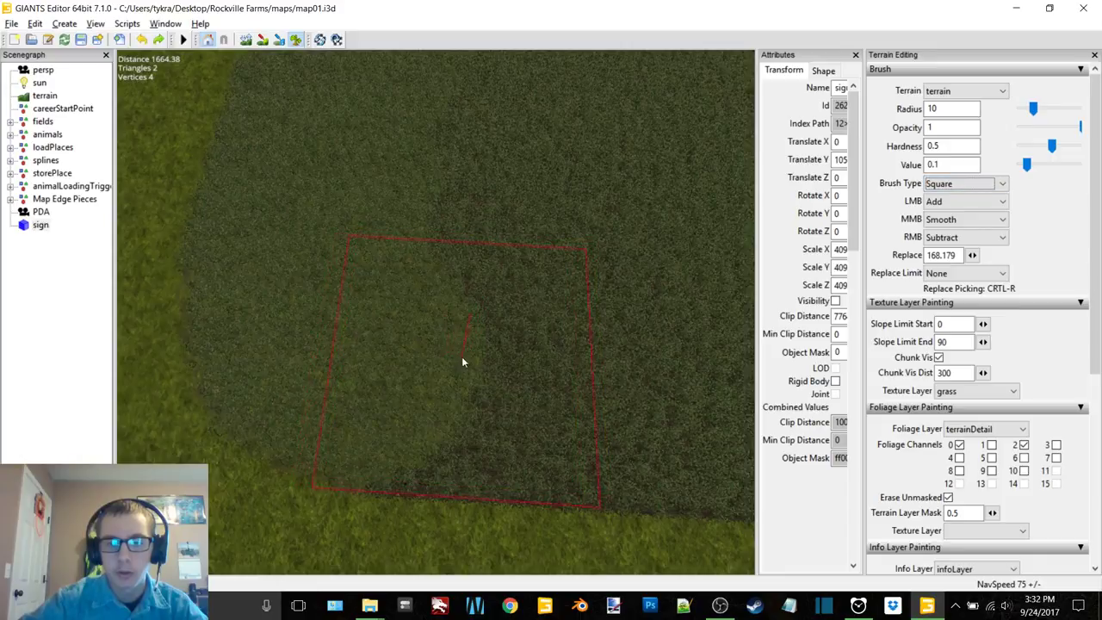
pyautogui.moveTo(497, 362)
pyautogui.mouseDown(button='middle')
pyautogui.moveTo(457, 377)
pyautogui.moveTo(462, 386)
pyautogui.moveTo(453, 376)
pyautogui.moveTo(431, 387)
pyautogui.moveTo(433, 377)
pyautogui.moveTo(523, 379)
pyautogui.moveTo(437, 349)
pyautogui.moveTo(496, 337)
pyautogui.moveTo(482, 343)
pyautogui.mouseUp(button='middle')
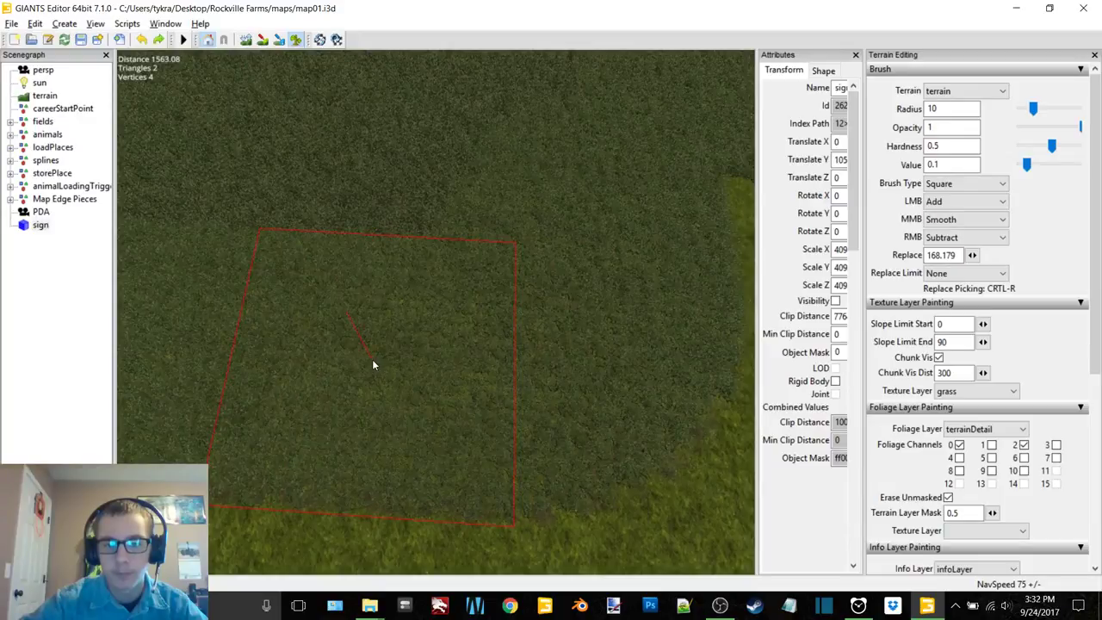
pyautogui.moveTo(372, 359)
pyautogui.mouseDown(button='middle')
pyautogui.moveTo(410, 334)
pyautogui.moveTo(498, 321)
pyautogui.moveTo(323, 386)
pyautogui.moveTo(490, 454)
pyautogui.mouseUp(button='middle')
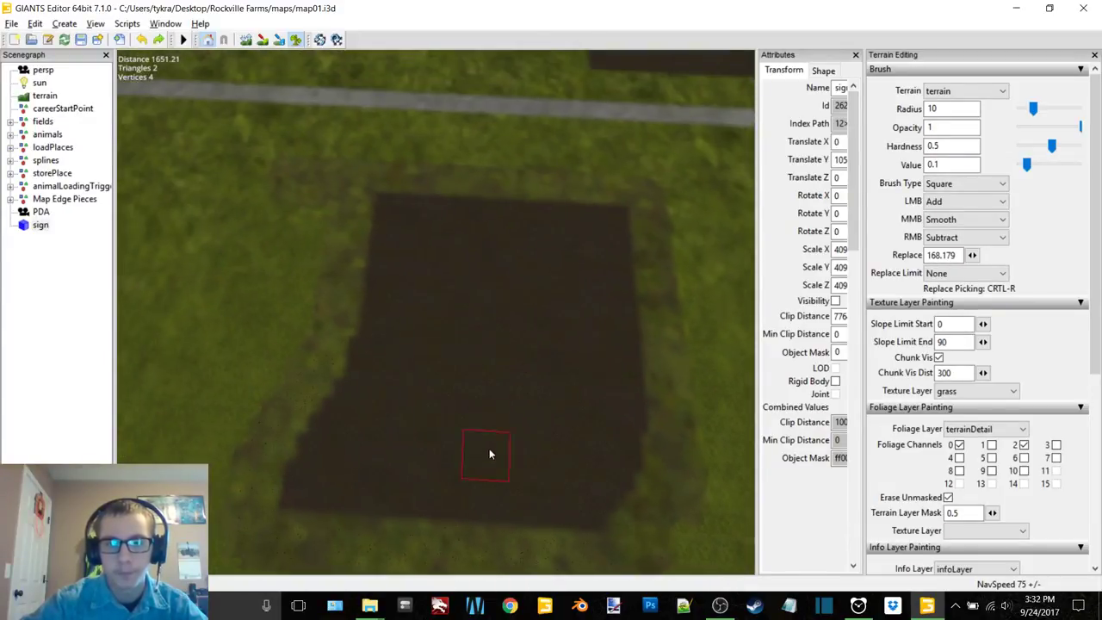
# Step: Set the brush to Round with radius 20 and erase the entire dark terrainDetail soil patch from the grass area
pyautogui.click(964, 184)
pyautogui.click(948, 196)
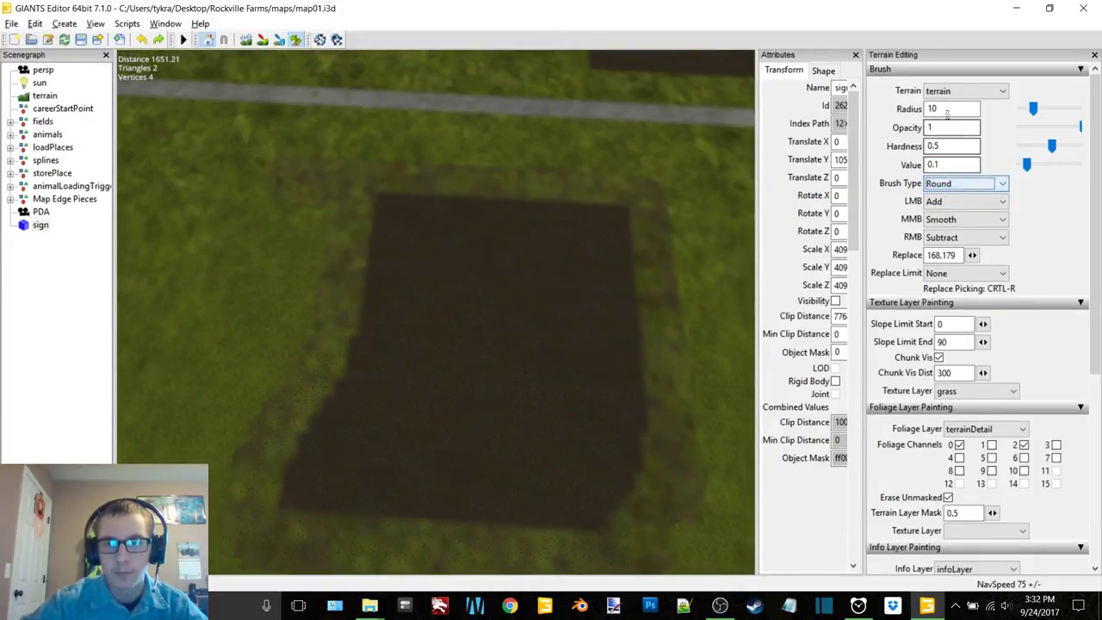
pyautogui.moveTo(947, 110); pyautogui.dragTo(915, 117)
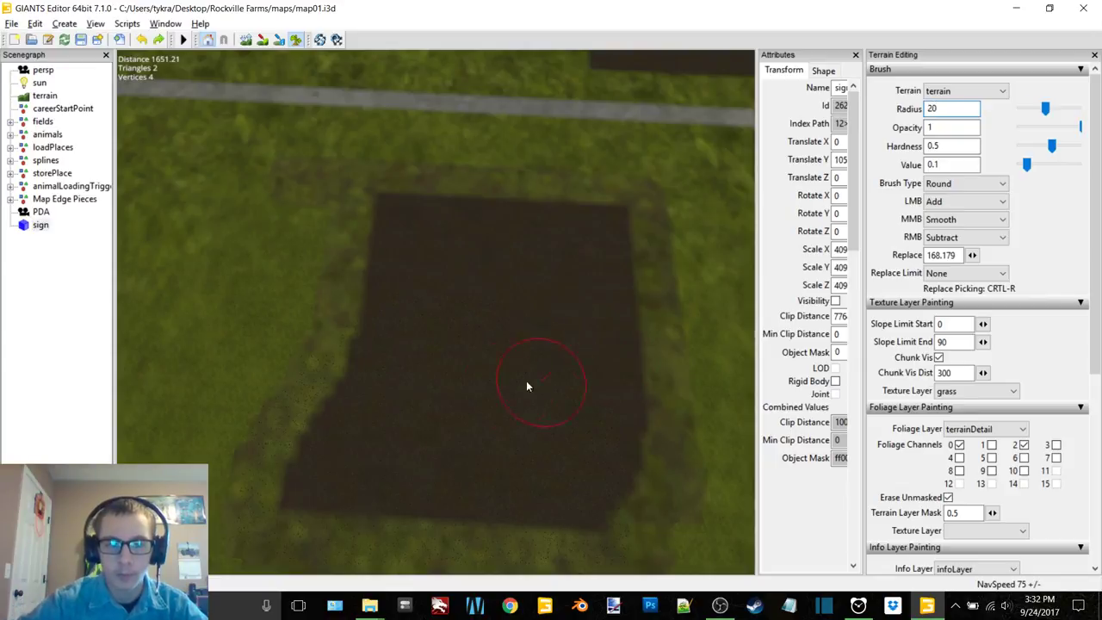
pyautogui.moveTo(528, 387); pyautogui.dragTo(379, 444, button='middle')
pyautogui.moveTo(315, 461); pyautogui.dragTo(474, 469)
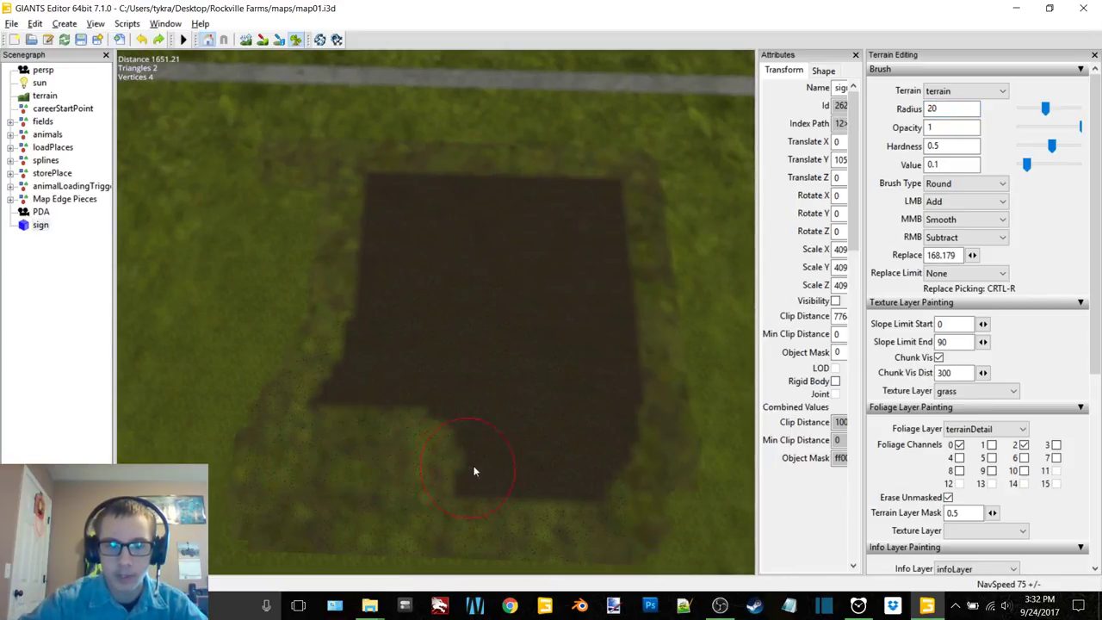
pyautogui.moveTo(548, 469); pyautogui.dragTo(570, 468)
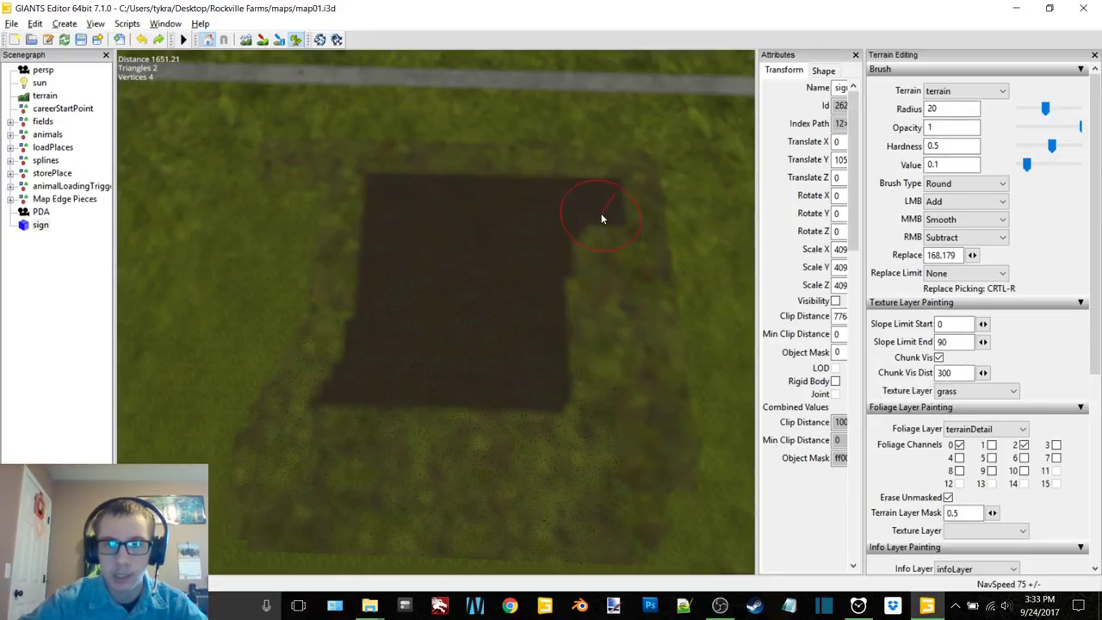
pyautogui.moveTo(602, 212); pyautogui.dragTo(585, 192)
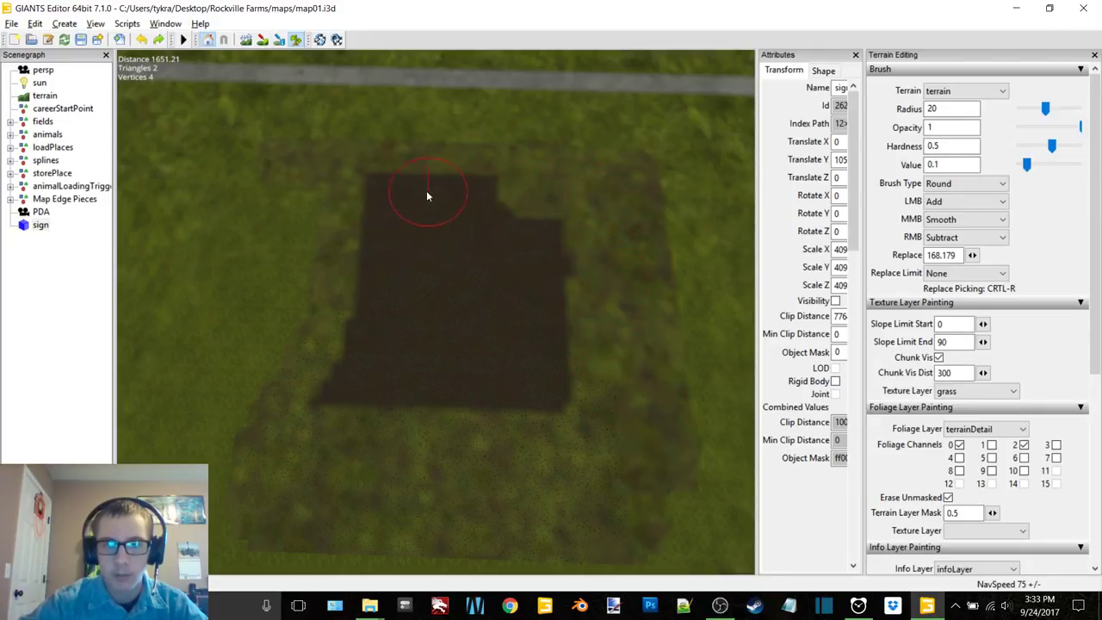
pyautogui.moveTo(427, 196); pyautogui.dragTo(401, 194)
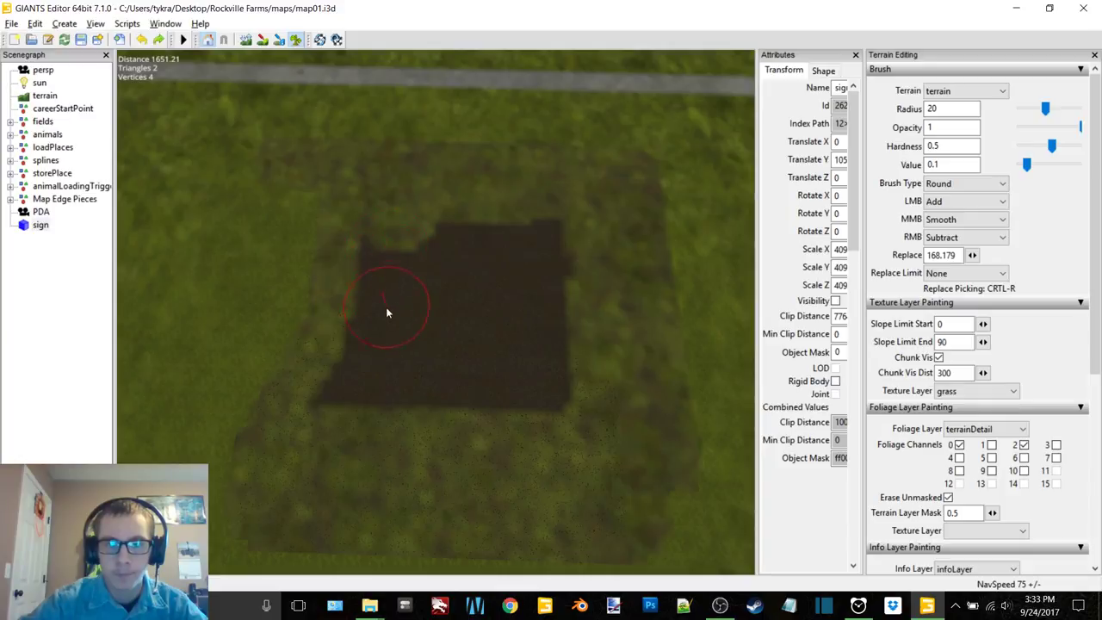
pyautogui.moveTo(386, 314)
pyautogui.mouseDown()
pyautogui.moveTo(343, 397)
pyautogui.moveTo(397, 396)
pyautogui.mouseUp()
pyautogui.moveTo(560, 398)
pyautogui.mouseDown()
pyautogui.moveTo(572, 369)
pyautogui.moveTo(540, 228)
pyautogui.moveTo(518, 248)
pyautogui.moveTo(492, 342)
pyautogui.moveTo(422, 323)
pyautogui.mouseUp()
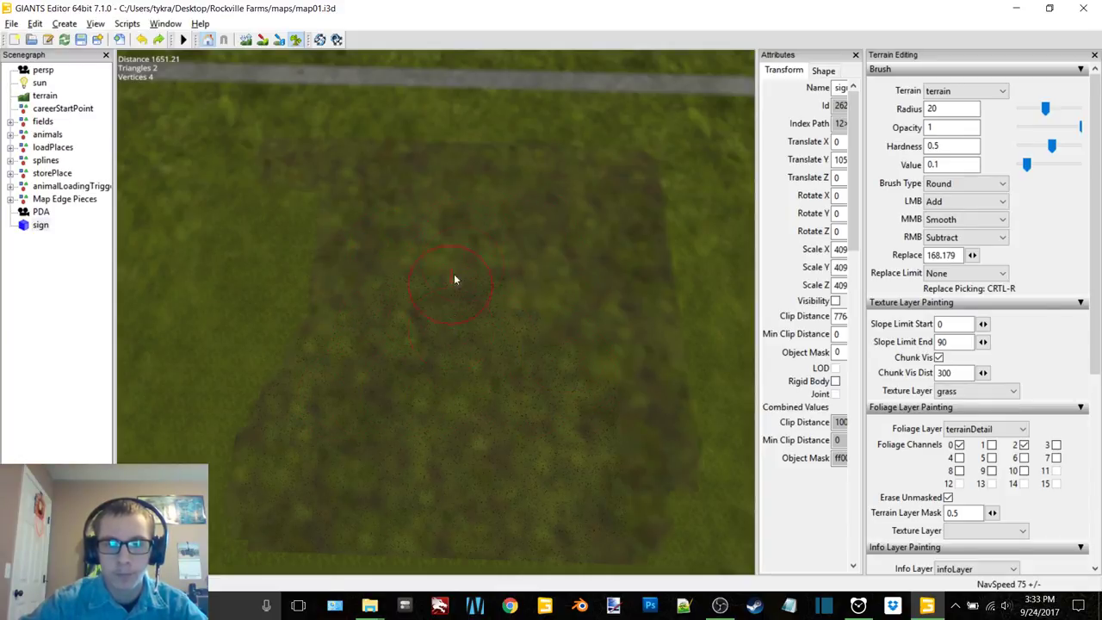
# Step: Hide the Scenegraph, Attributes and Terrain Editing windows and frame the tall grass edge against the tree line for a screenshot
pyautogui.moveTo(515, 410); pyautogui.dragTo(430, 344, button='right')
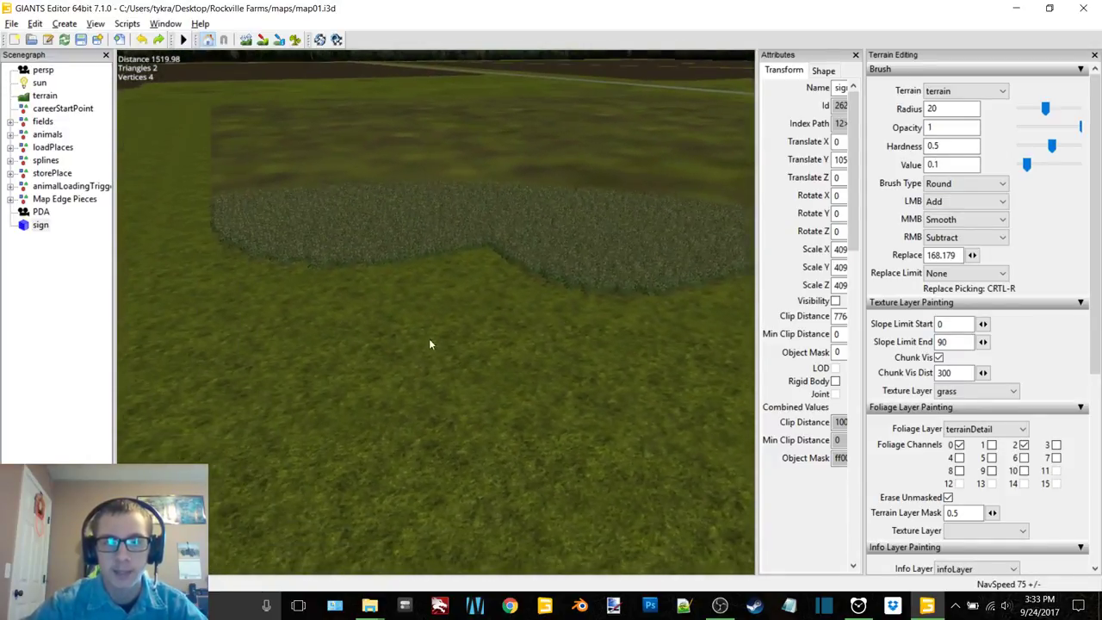
pyautogui.moveTo(617, 213); pyautogui.dragTo(478, 316, button='right')
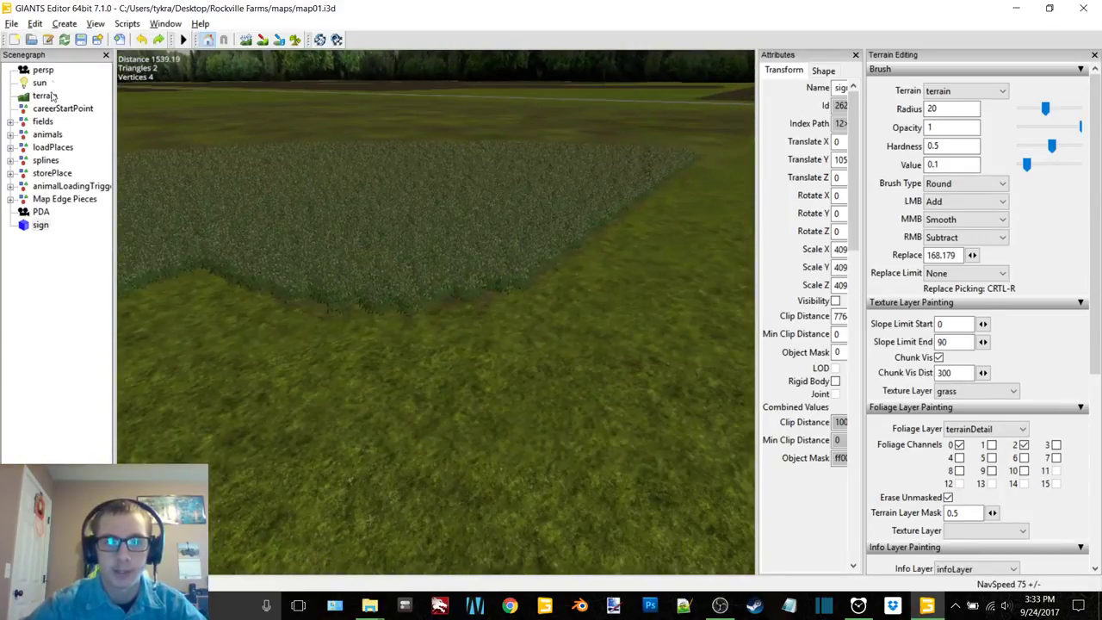
pyautogui.click(106, 55)
pyautogui.click(855, 56)
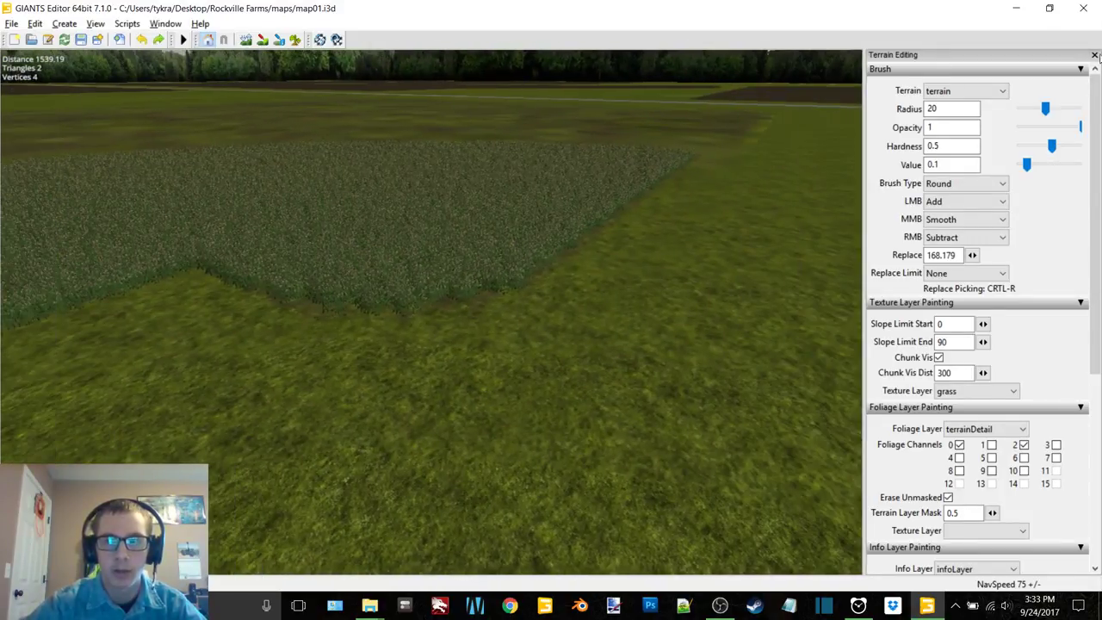
pyautogui.click(1094, 54)
pyautogui.moveTo(782, 226); pyautogui.dragTo(677, 287, button='right')
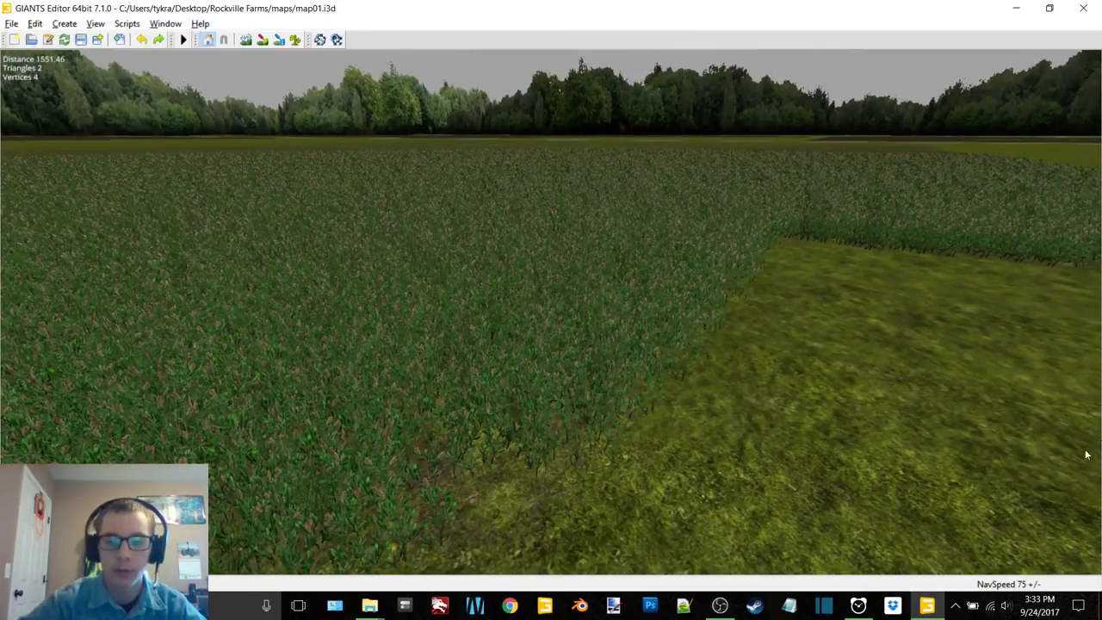
# Step: Switch to paint.net, paste the captured map screenshot with the canvas expanded to fit, and minimize the window
pyautogui.click(680, 607)
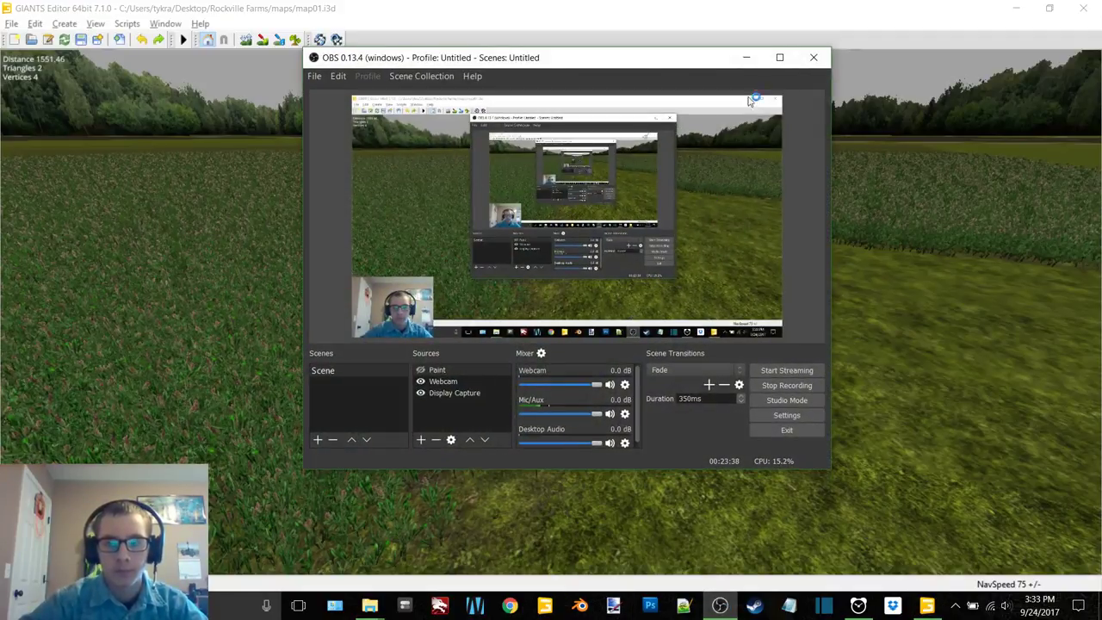
pyautogui.click(746, 57)
pyautogui.click(843, 605)
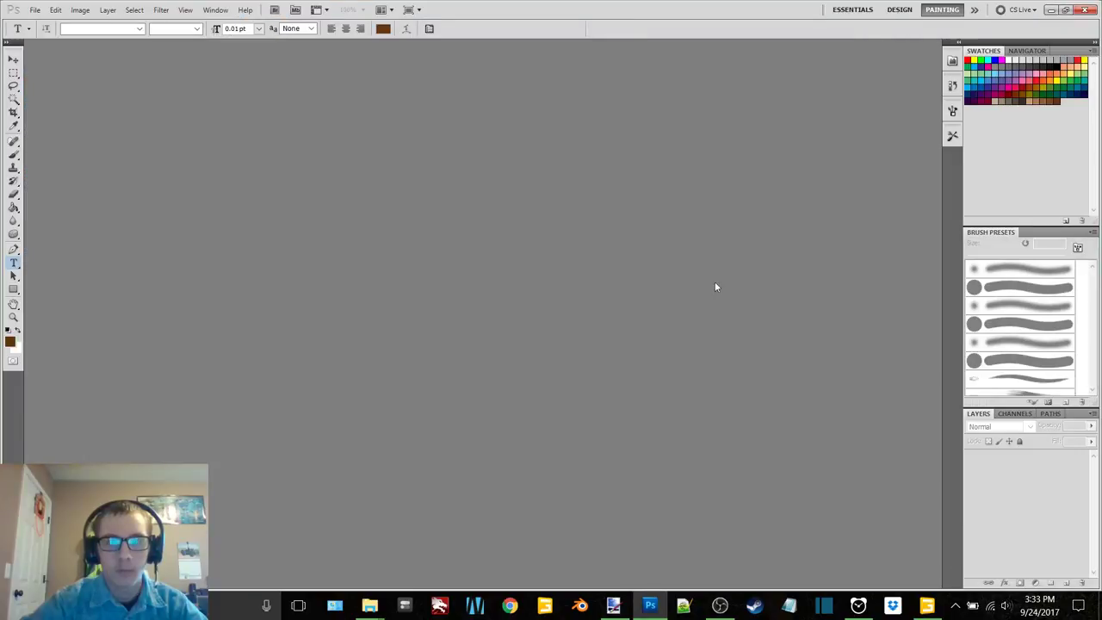
pyautogui.click(613, 607)
pyautogui.hotkey('ctrl', 'v')
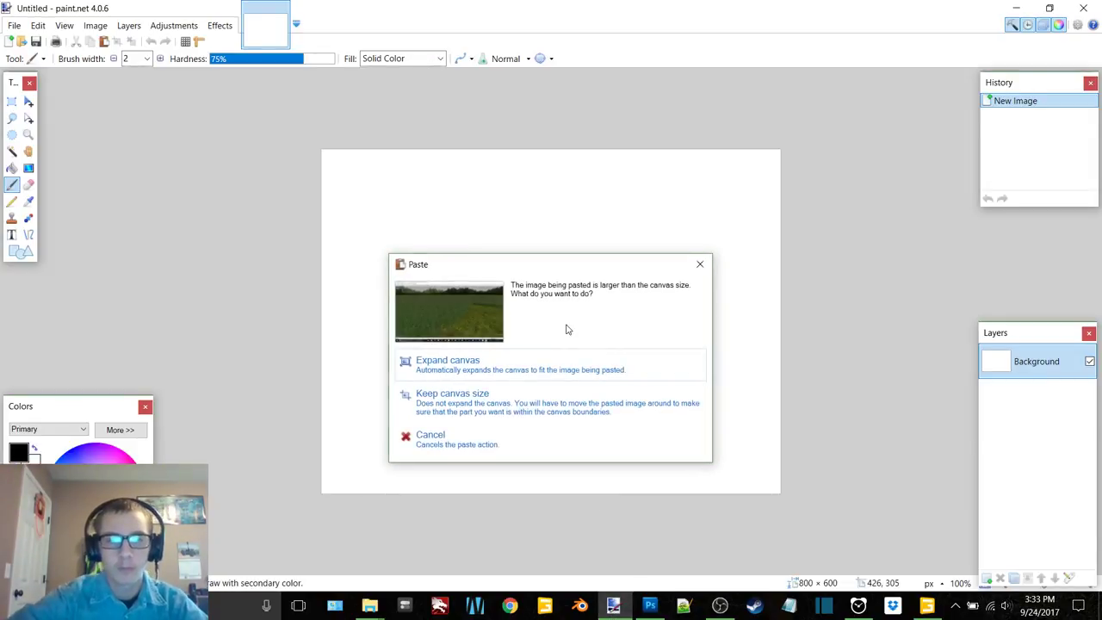
pyautogui.press('Return')
pyautogui.click(1018, 7)
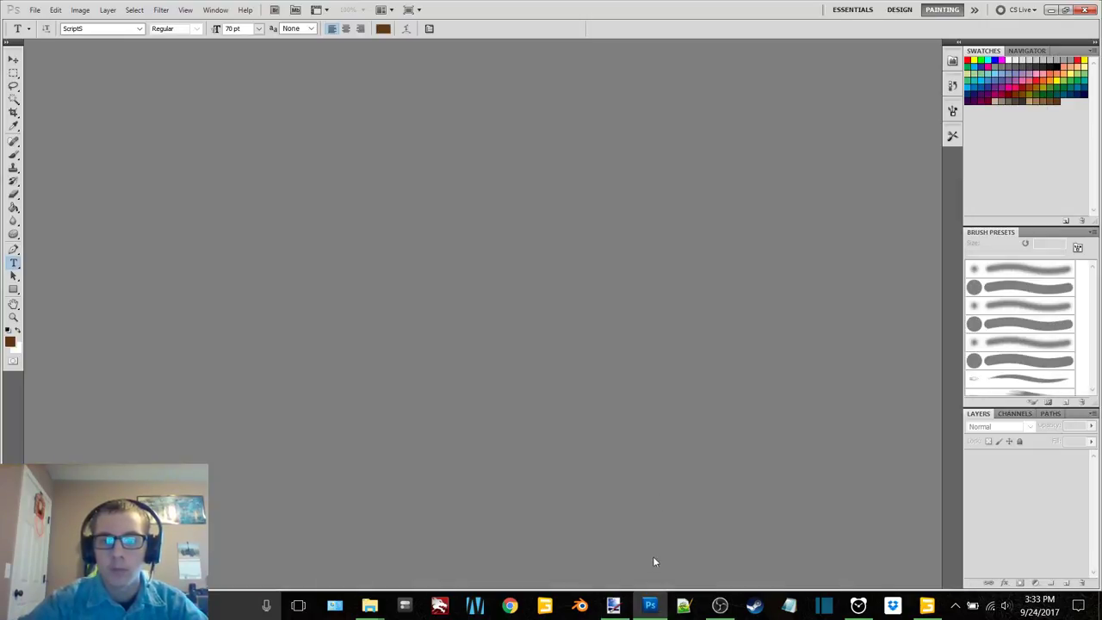
# Step: In Photoshop, create a 1920 x 1080 pixel document named 3, paste the map screenshot into it and minimize the window
pyautogui.hotkey('ctrl', 'n')
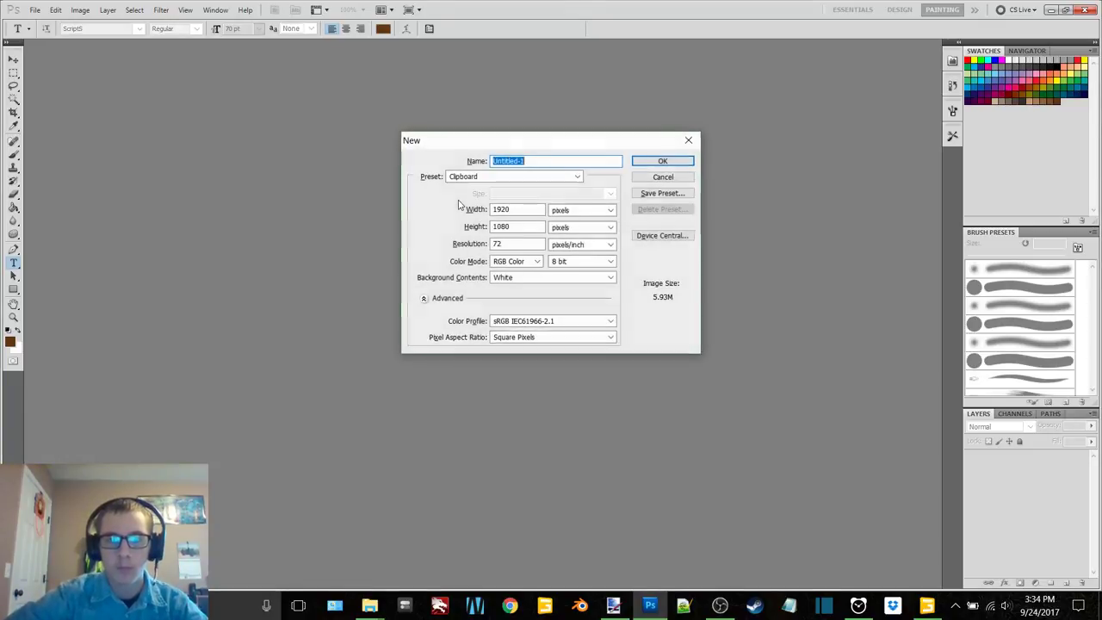
pyautogui.press('Return')
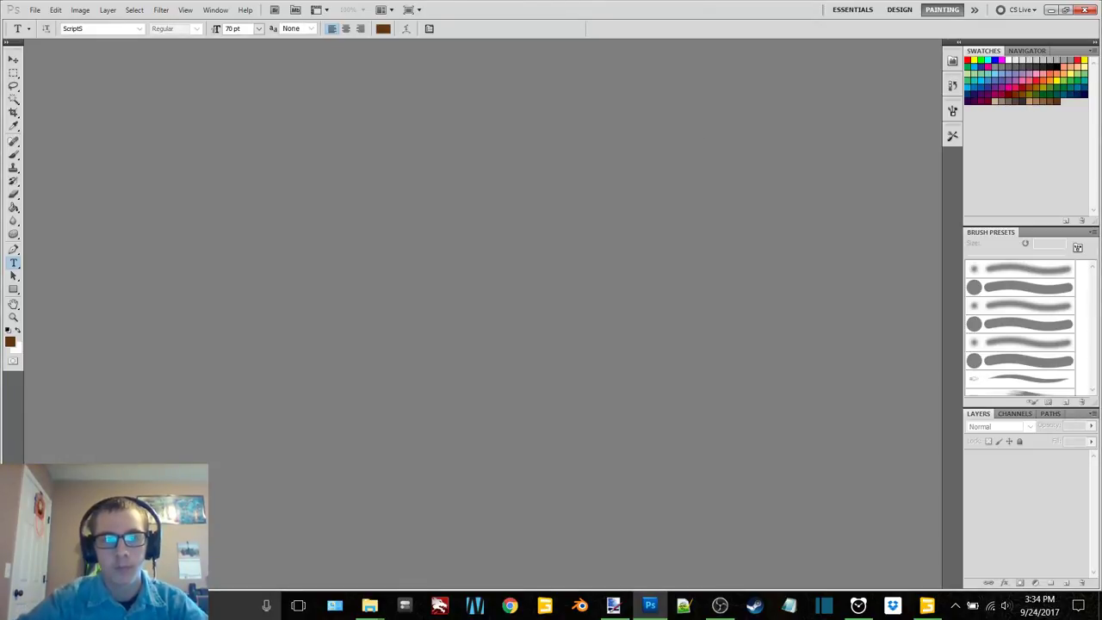
pyautogui.hotkey('ctrl', 'v')
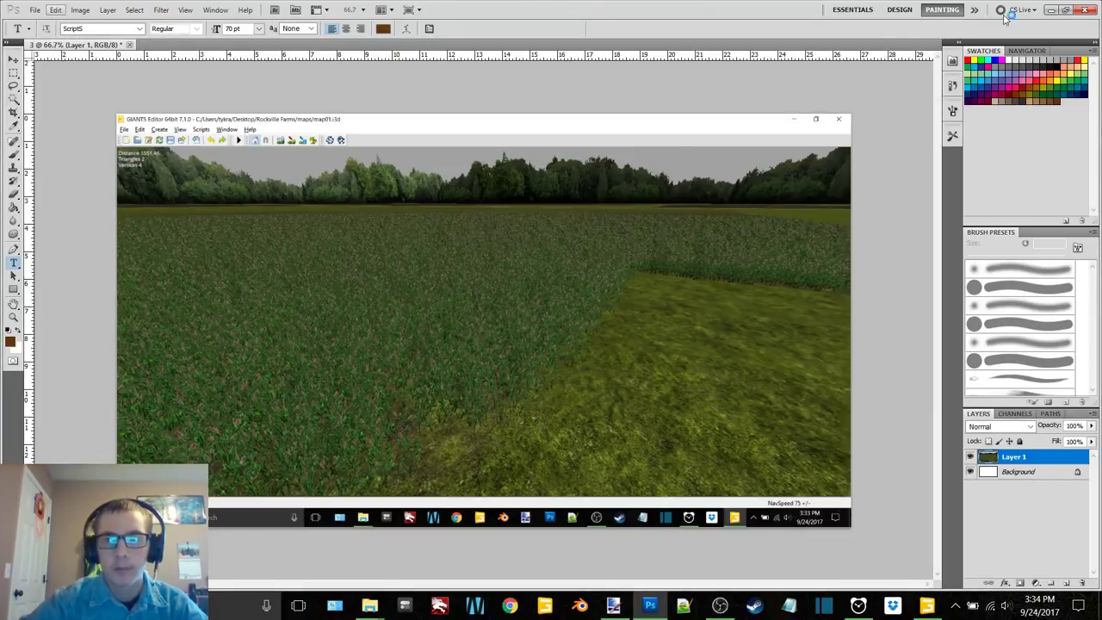
pyautogui.click(1052, 10)
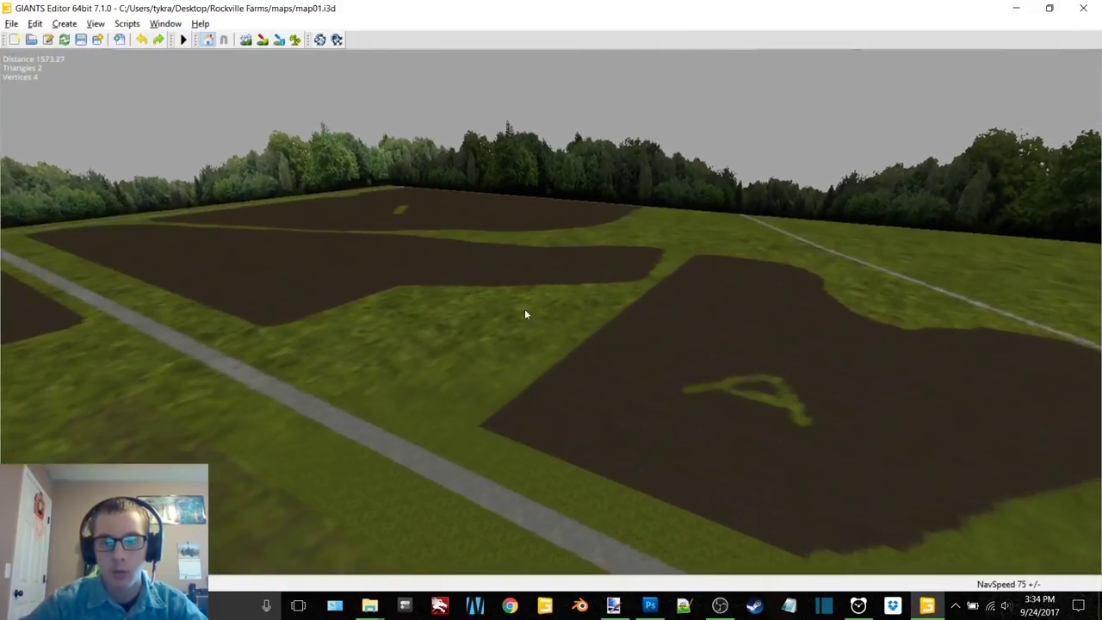
# Step: Return to the field with the A-shaped grass mark and show the Terrain Editing window again, keeping the Scenegraph hidden
pyautogui.moveTo(524, 314); pyautogui.dragTo(259, 103, button='right')
pyautogui.click(165, 24)
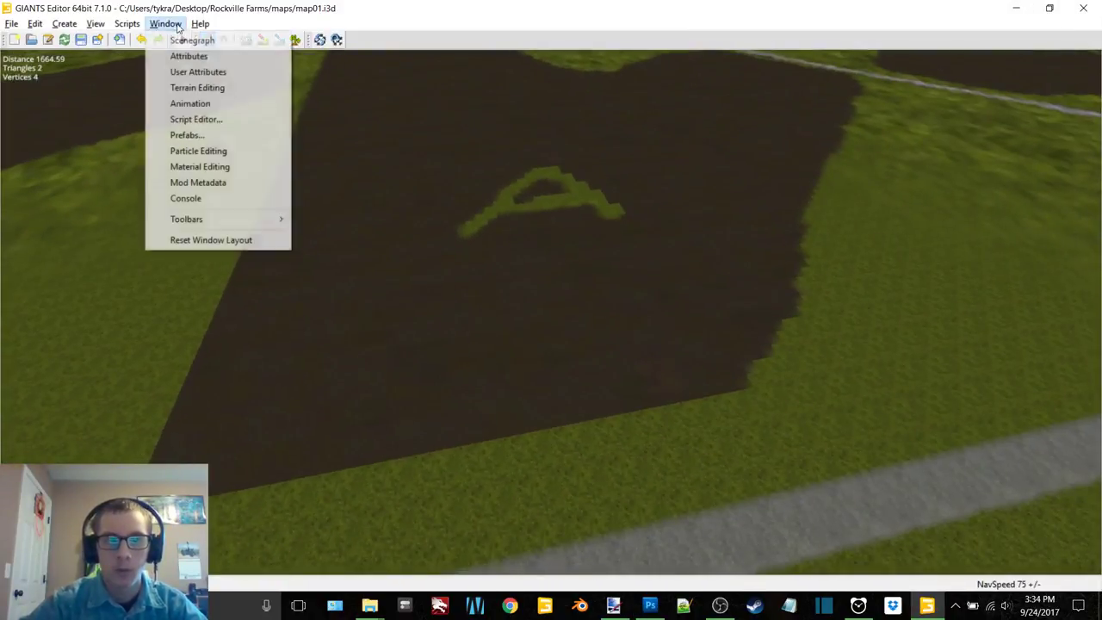
pyautogui.click(186, 43)
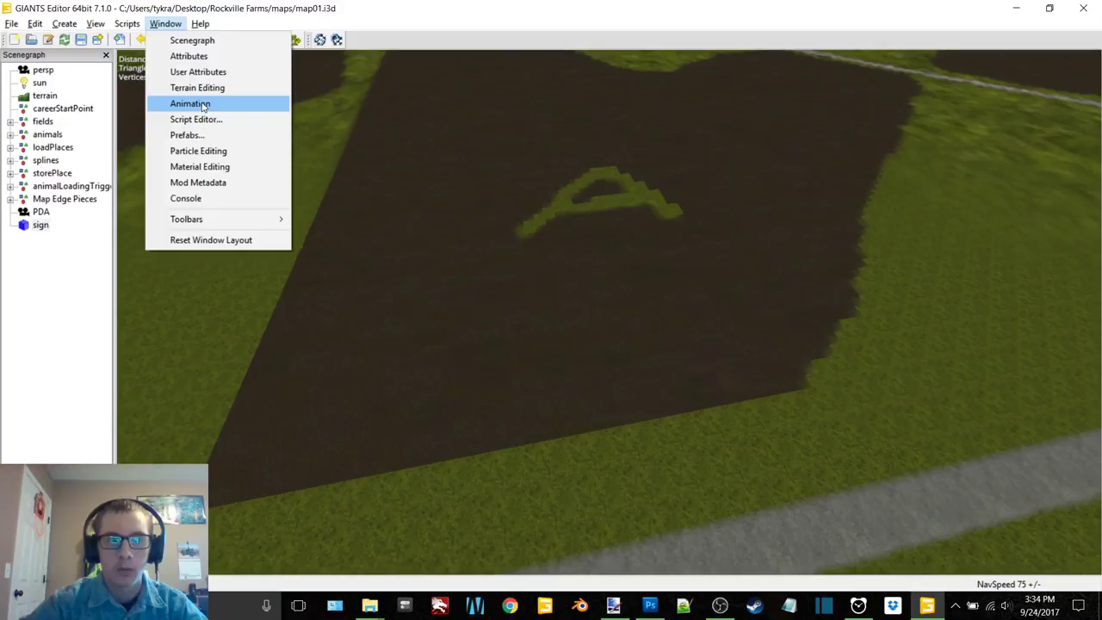
pyautogui.click(185, 40)
pyautogui.click(165, 23)
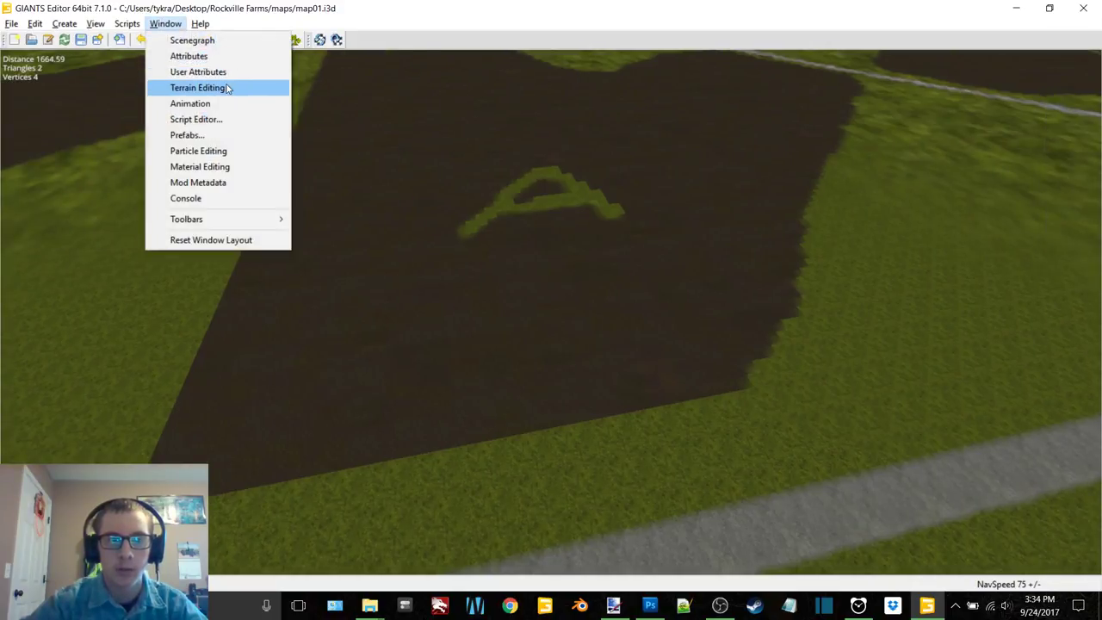
pyautogui.click(198, 87)
# Step: Turn off channel 2 of the terrainDetail foliage layer and paint soil over the A-shaped grass mark using channel 0
pyautogui.scroll(5, 456, 265)
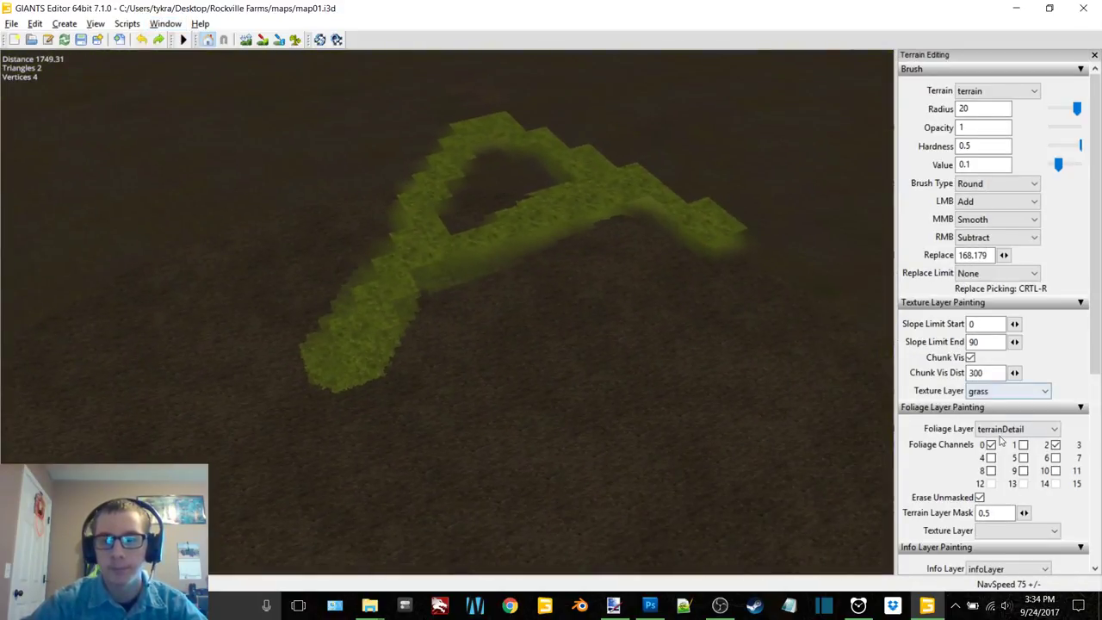
pyautogui.moveTo(376, 271)
pyautogui.mouseDown()
pyautogui.moveTo(369, 312)
pyautogui.moveTo(394, 269)
pyautogui.mouseUp()
pyautogui.hotkey('ctrl', 'z')
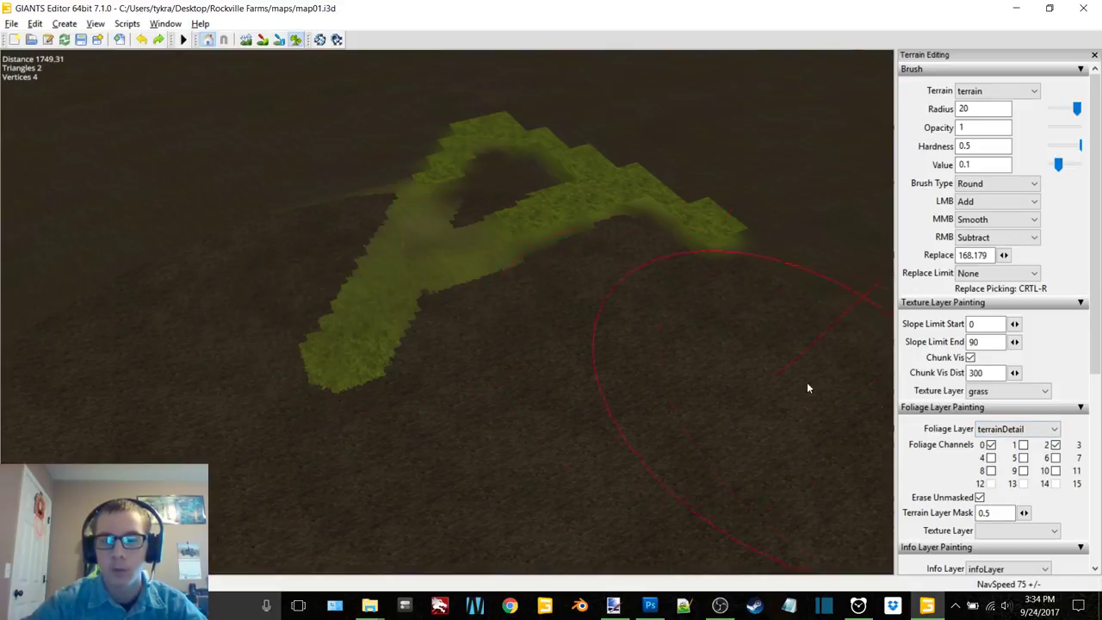
pyautogui.click(1055, 446)
pyautogui.moveTo(483, 216)
pyautogui.mouseDown(button='right')
pyautogui.moveTo(303, 366)
pyautogui.moveTo(455, 167)
pyautogui.moveTo(705, 240)
pyautogui.mouseUp(button='right')
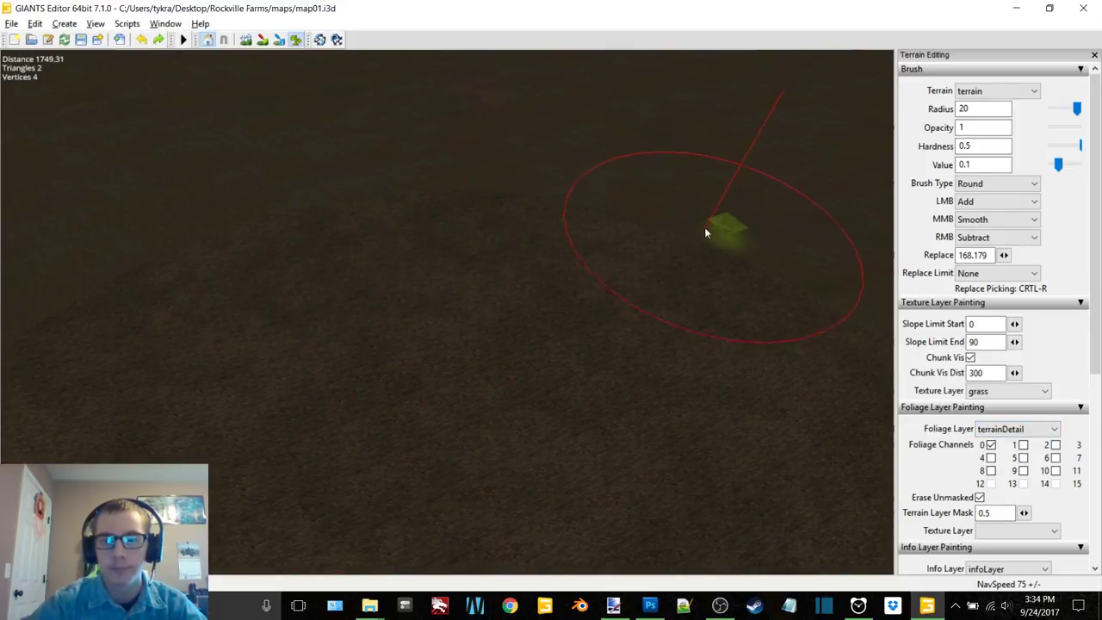
# Step: At another field's edge, set a Square brush with radius 10 and the grass foliage layer with channels 1 and 6
pyautogui.scroll(-5, 495, 328)
pyautogui.scroll(4, 484, 304)
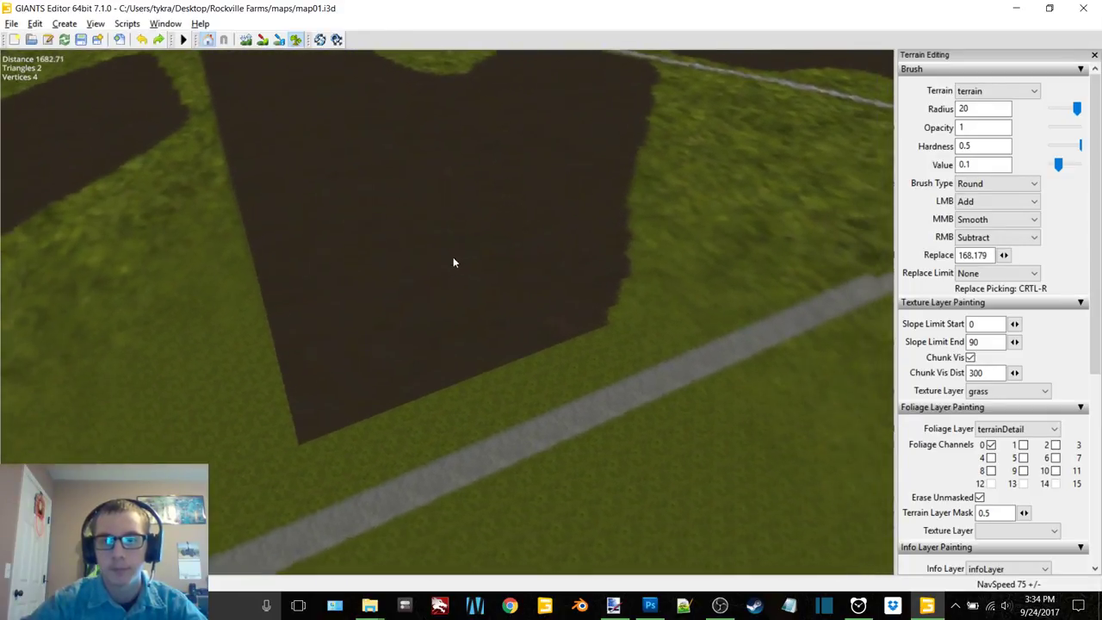
pyautogui.scroll(4, 374, 395)
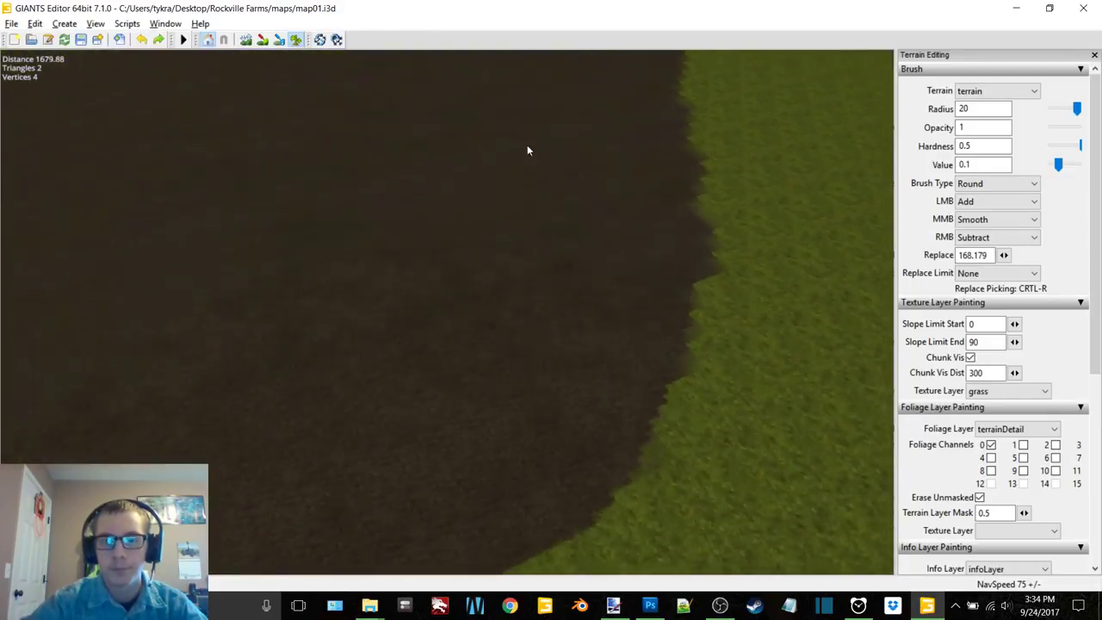
pyautogui.scroll(-5, 581, 126)
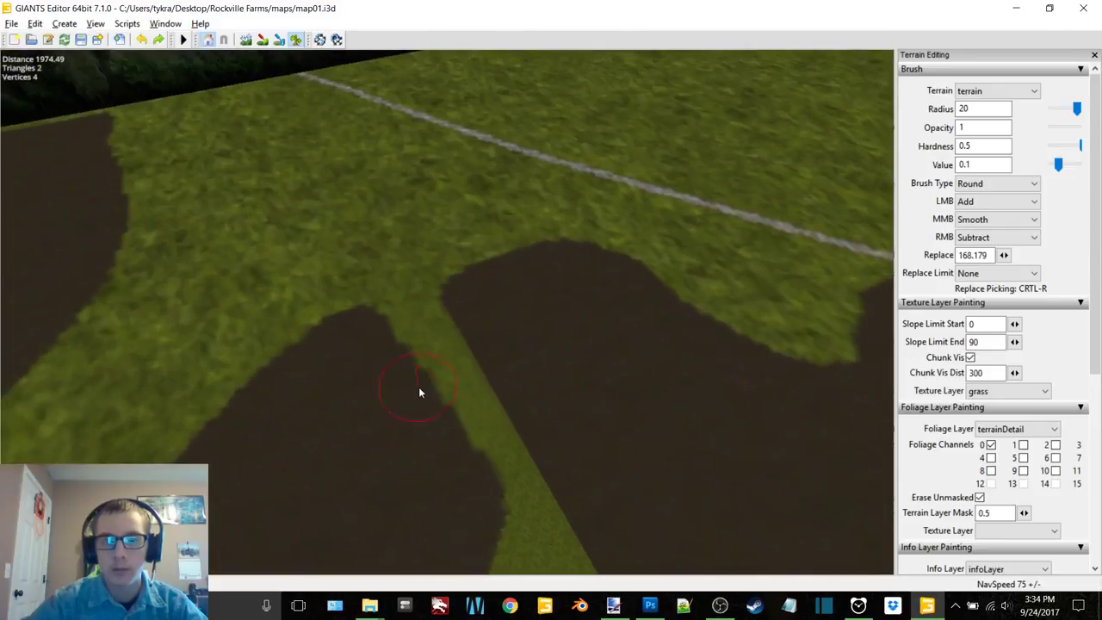
pyautogui.scroll(3, 419, 387)
pyautogui.scroll(5, 542, 210)
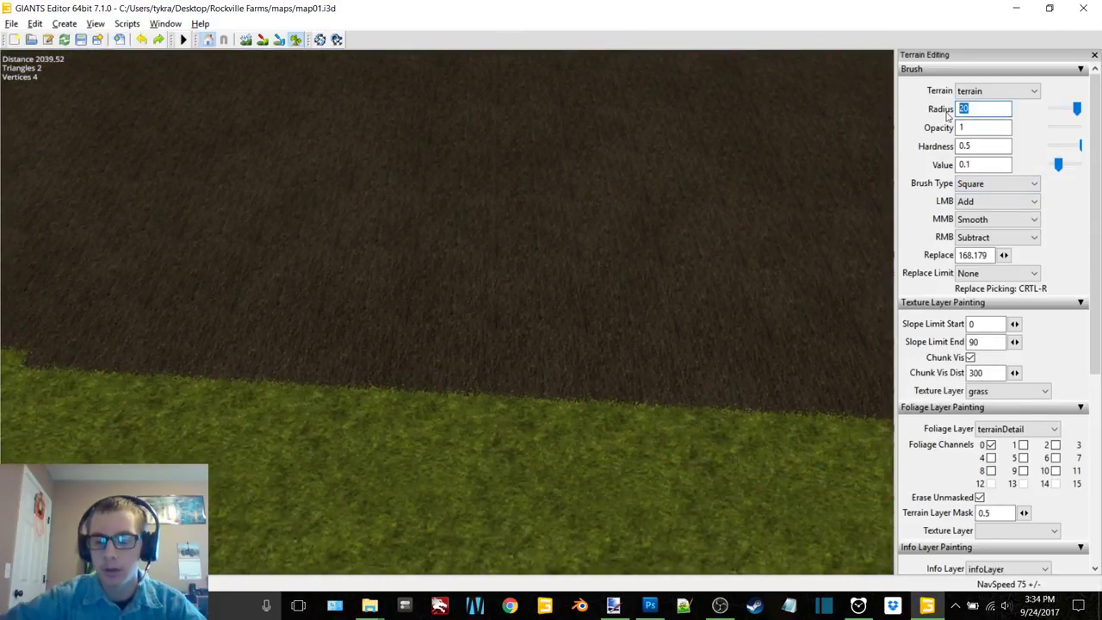
pyautogui.click(1037, 429)
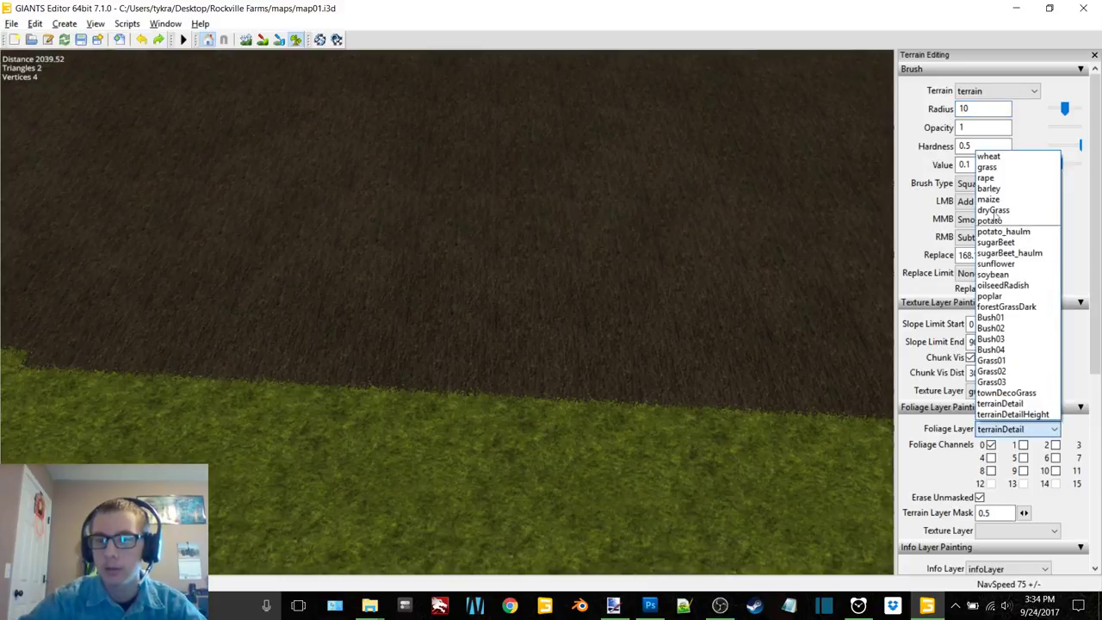
pyautogui.click(1000, 169)
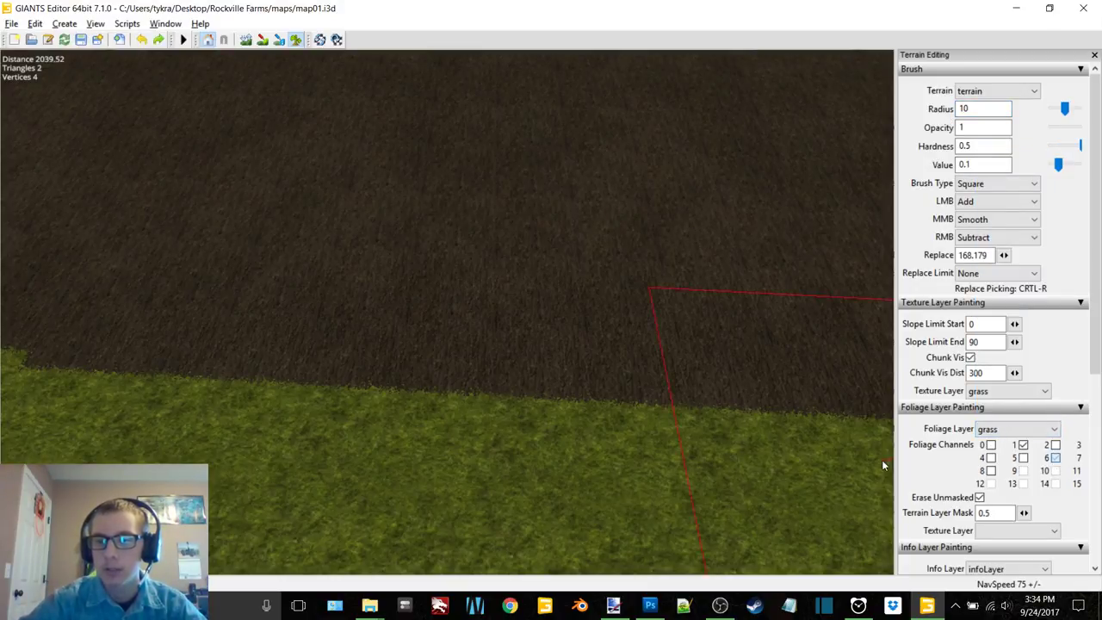
# Step: Paint a continuous strip of grass onto the soil along the field's edge up to its far corner
pyautogui.scroll(-5, 575, 316)
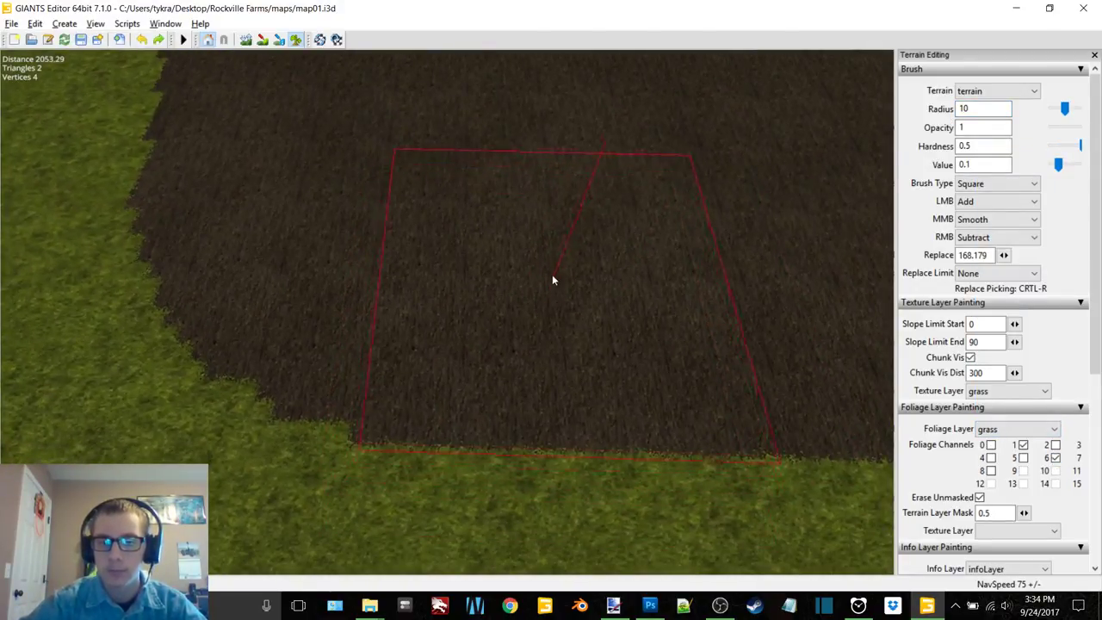
pyautogui.click(542, 274)
pyautogui.press('d')
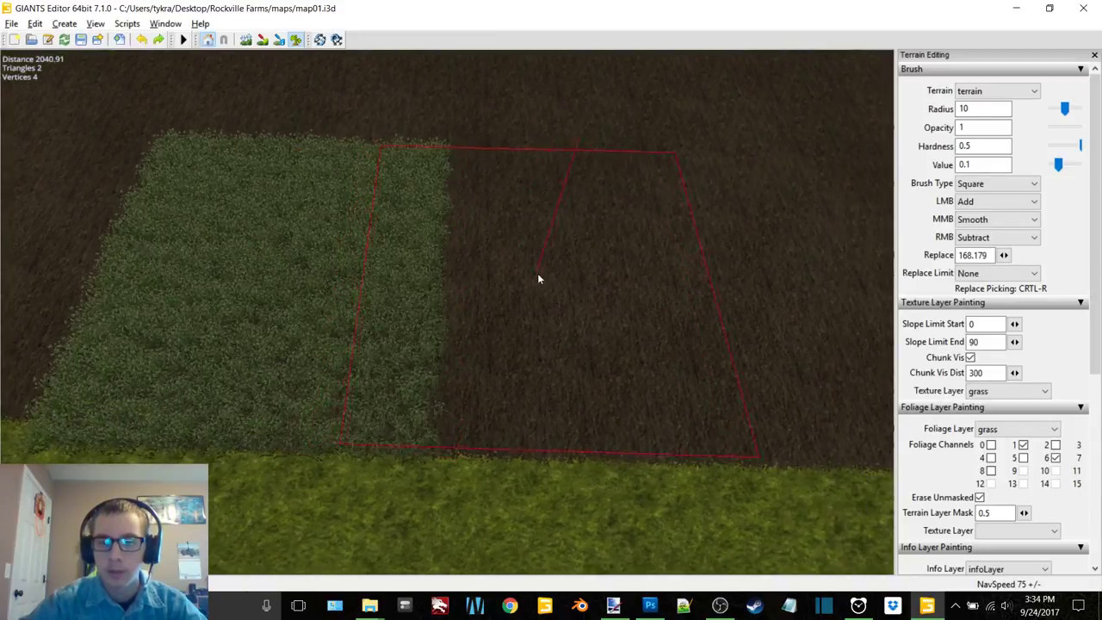
pyautogui.click(554, 279)
pyautogui.press('d')
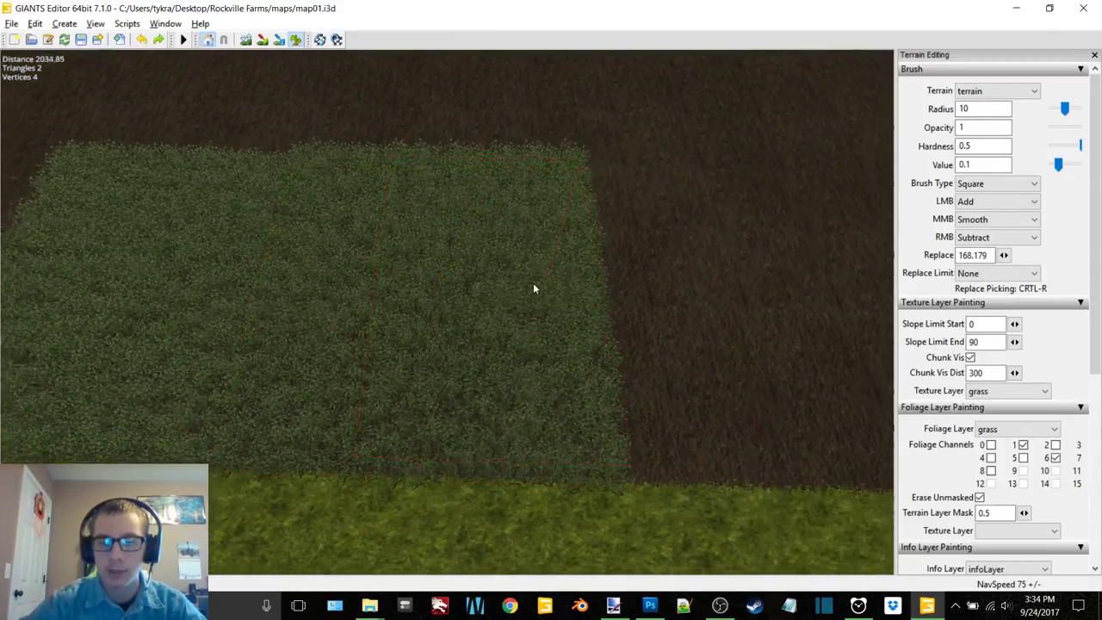
pyautogui.click(624, 296)
pyautogui.press('d')
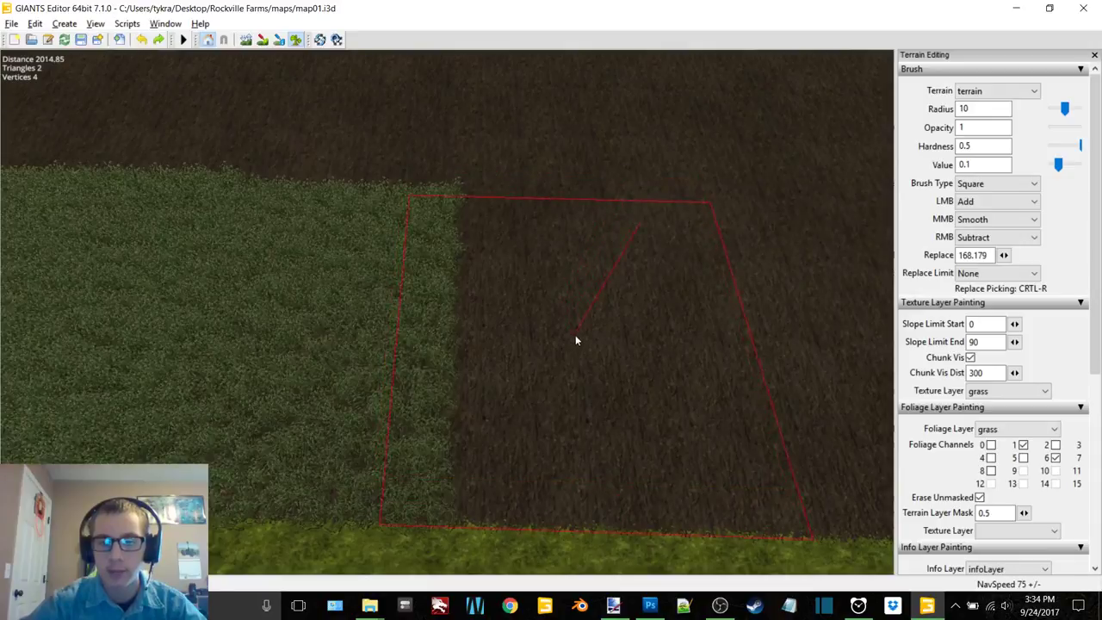
pyautogui.click(576, 340)
pyautogui.press('d')
pyautogui.click(543, 292)
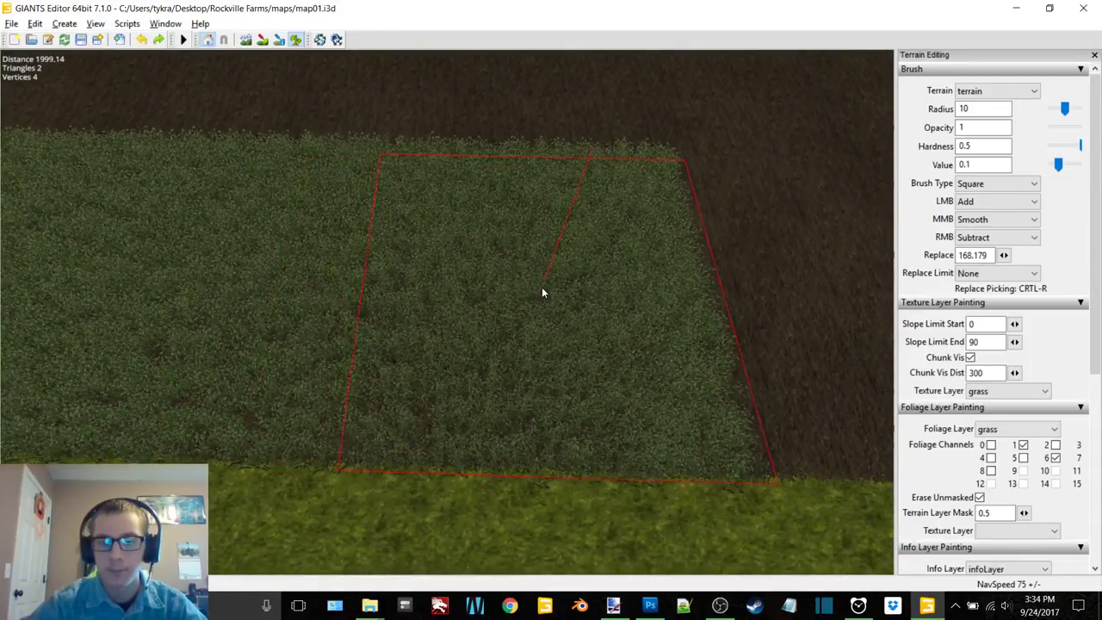
pyautogui.press('d')
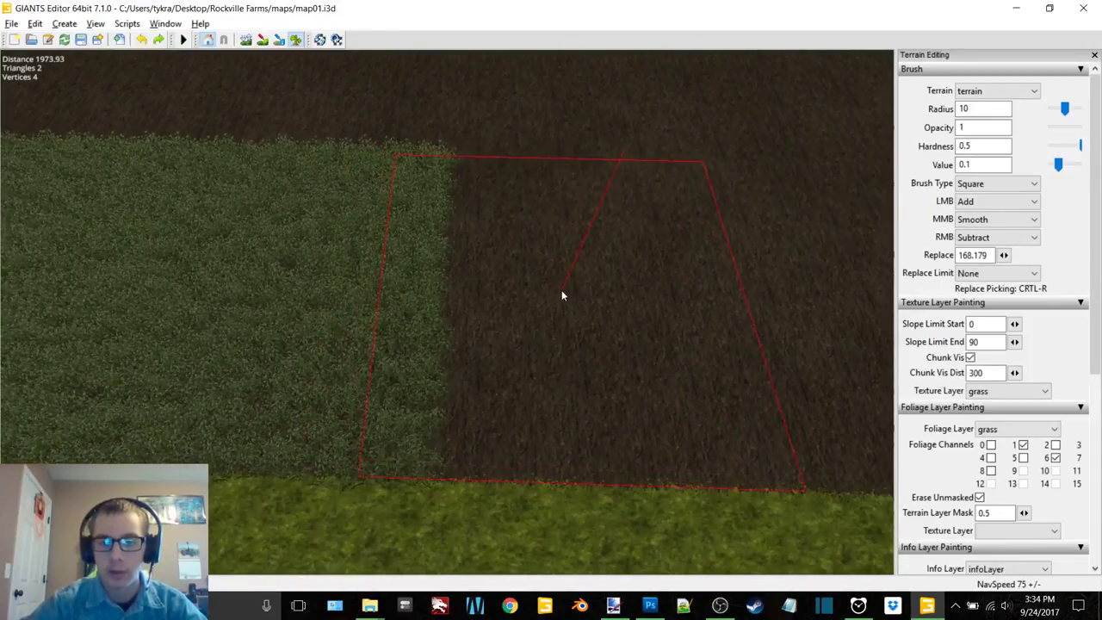
pyautogui.click(561, 295)
pyautogui.press('d')
pyautogui.click(556, 273)
pyautogui.press('d')
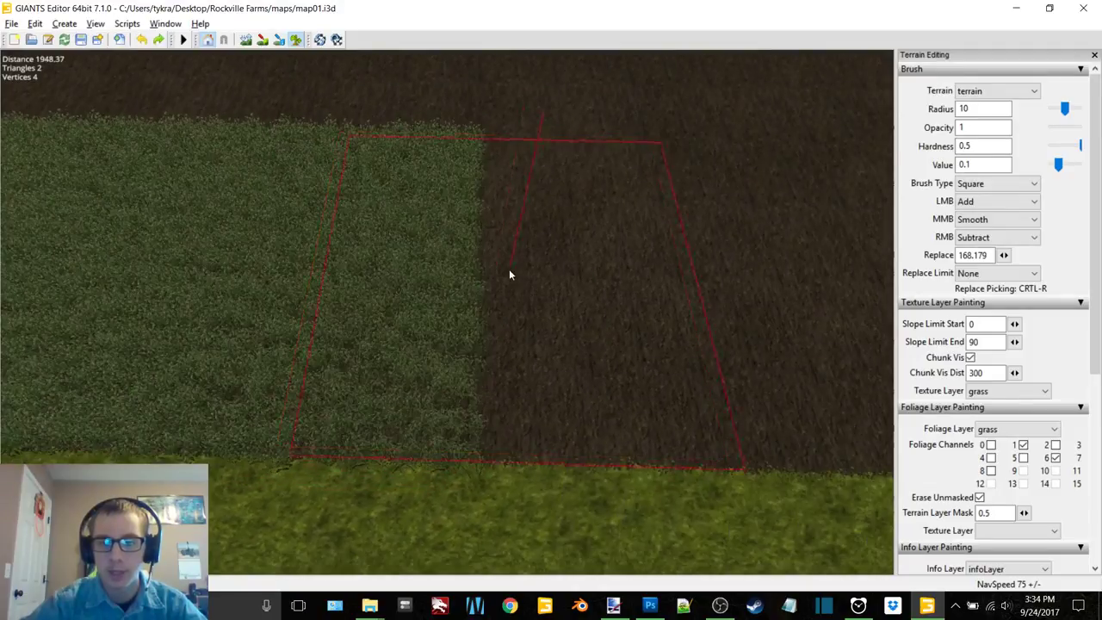
pyautogui.click(565, 282)
pyautogui.press('d')
pyautogui.click(510, 294)
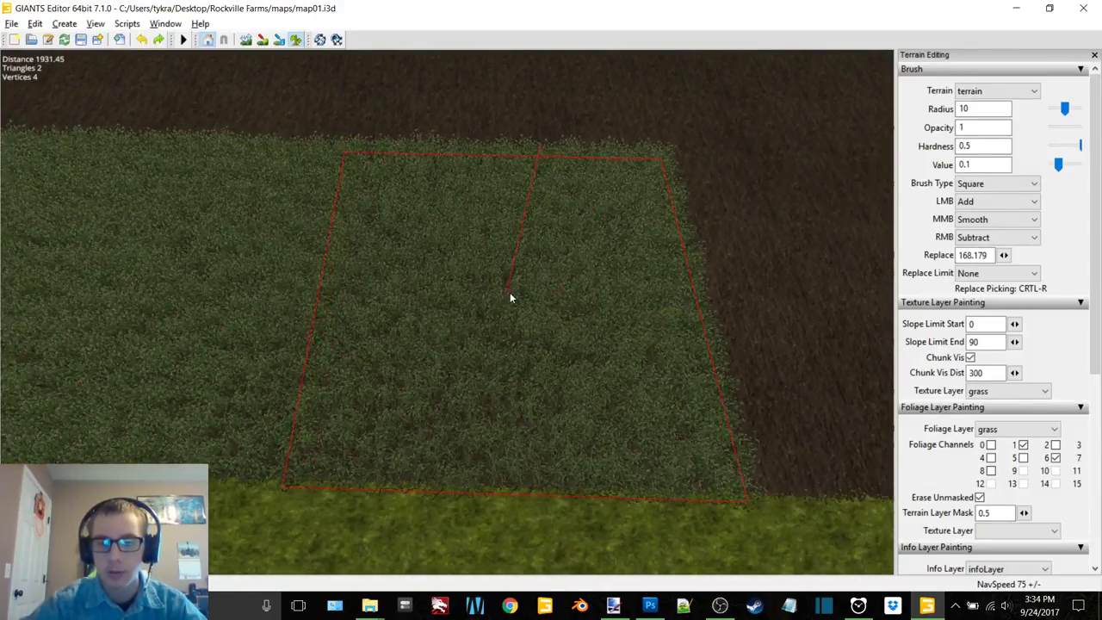
pyautogui.press('d')
pyautogui.click(742, 301)
pyautogui.press('d')
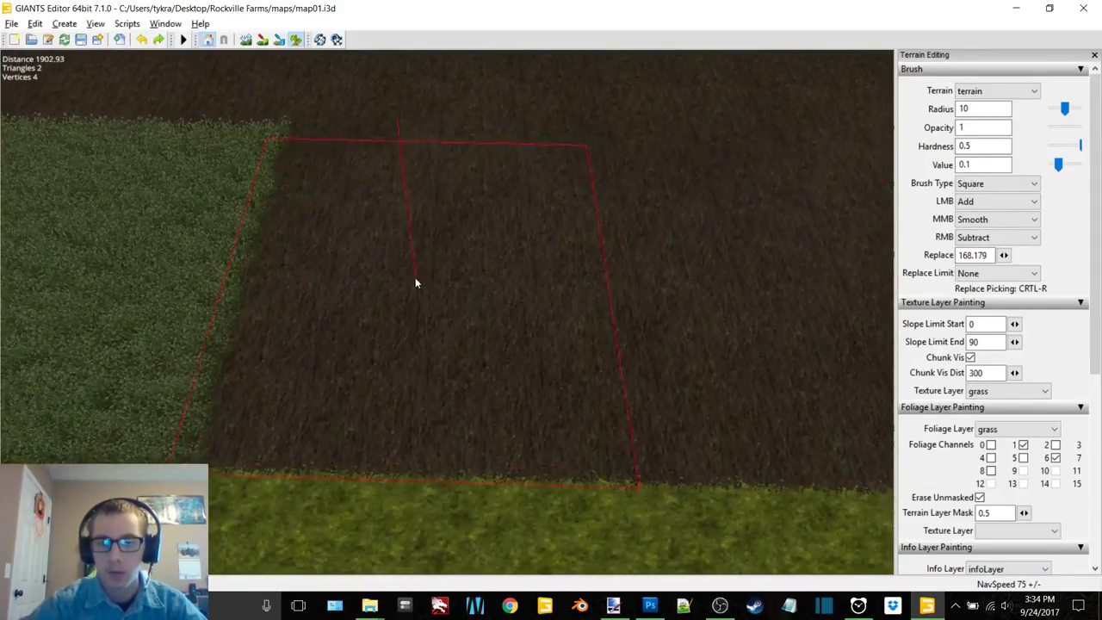
pyautogui.click(415, 282)
pyautogui.click(630, 284)
pyautogui.press('d')
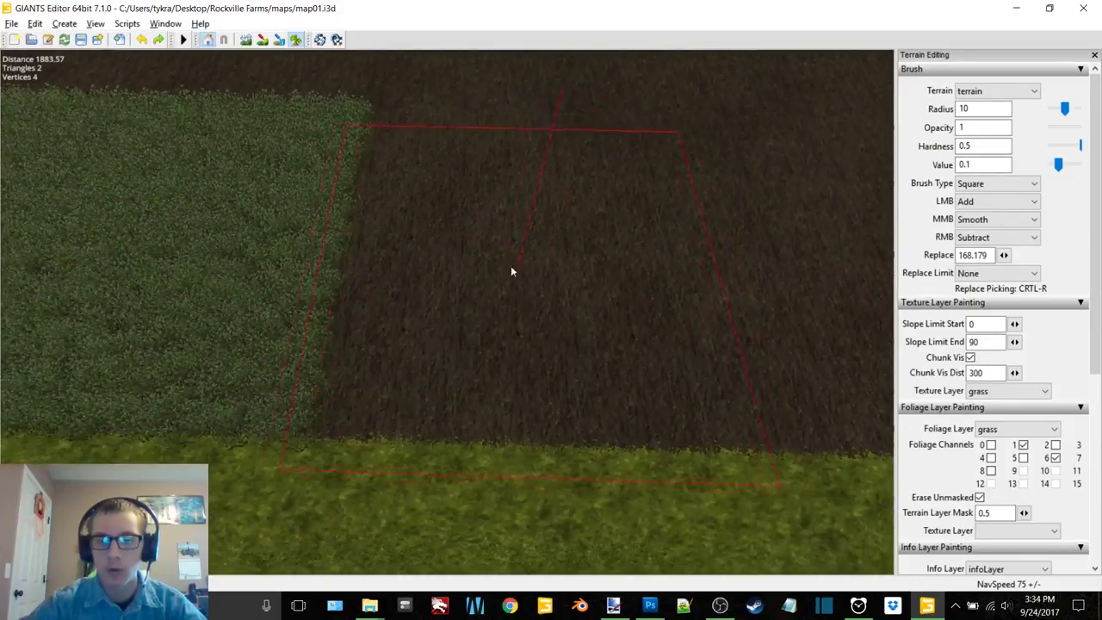
pyautogui.click(497, 251)
pyautogui.press('d')
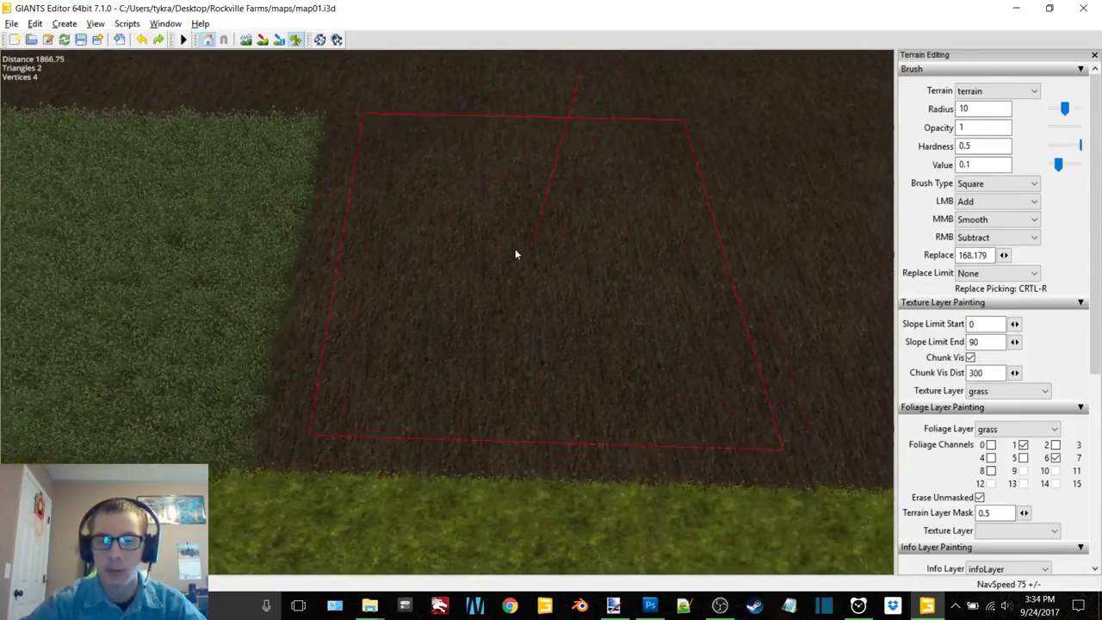
pyautogui.click(446, 273)
pyautogui.click(621, 276)
pyautogui.press('d')
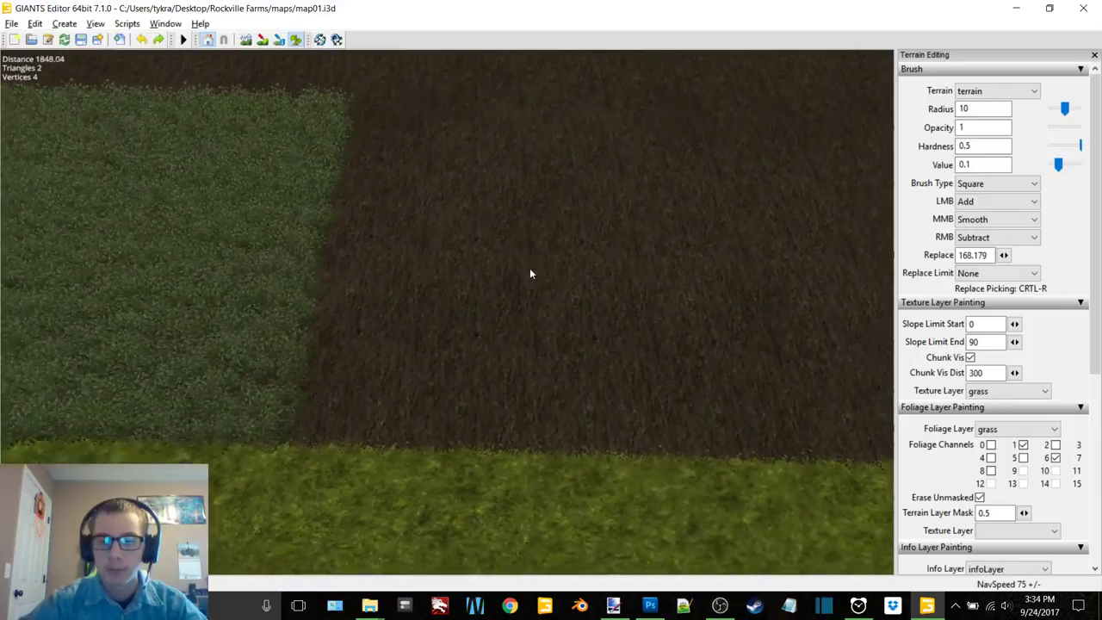
pyautogui.click(482, 273)
pyautogui.click(665, 280)
pyautogui.press('d')
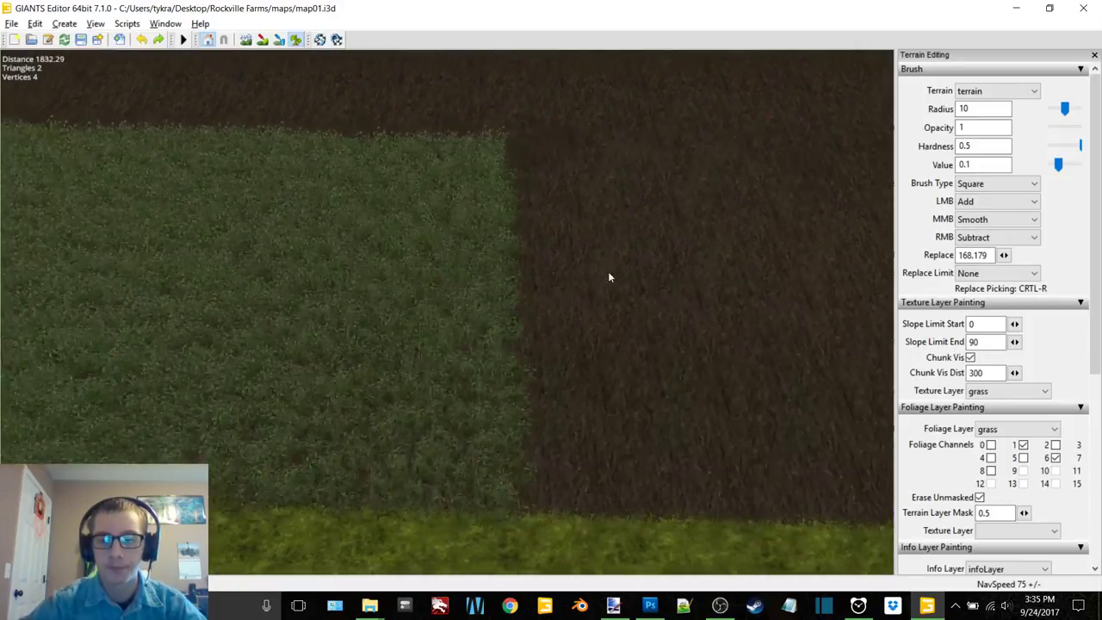
pyautogui.click(429, 280)
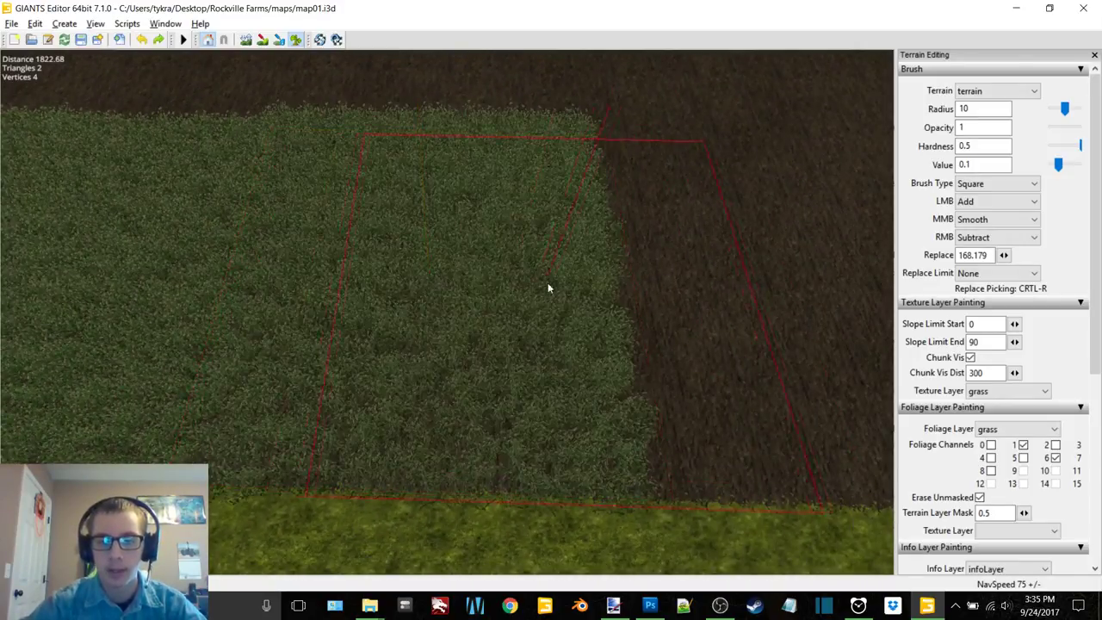
pyautogui.click(619, 287)
pyautogui.press('d')
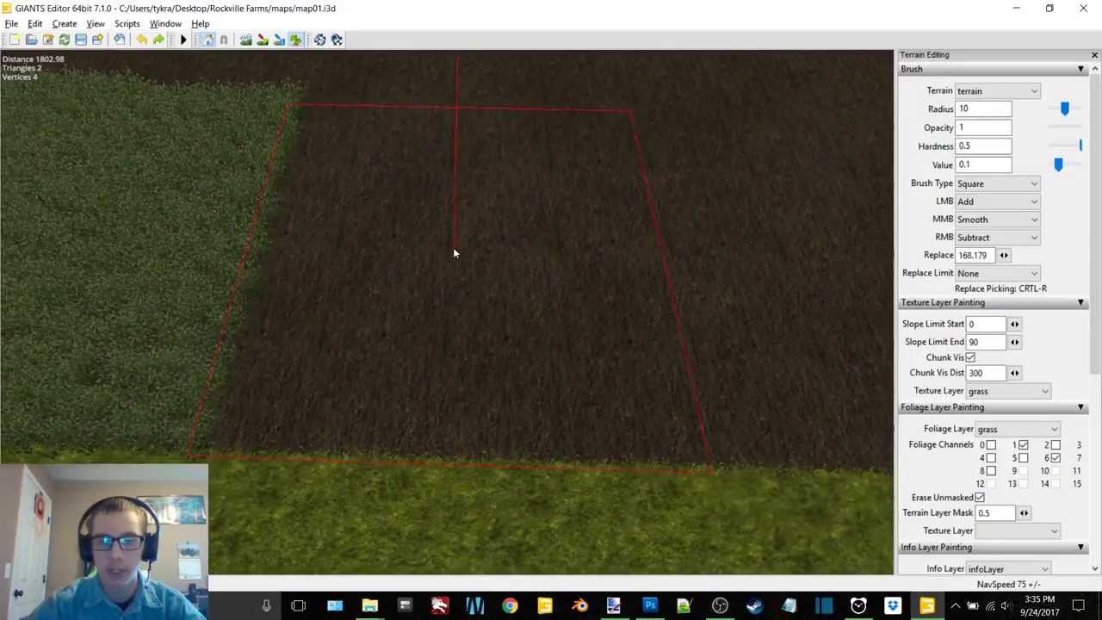
pyautogui.click(454, 254)
pyautogui.click(652, 252)
pyautogui.press('d')
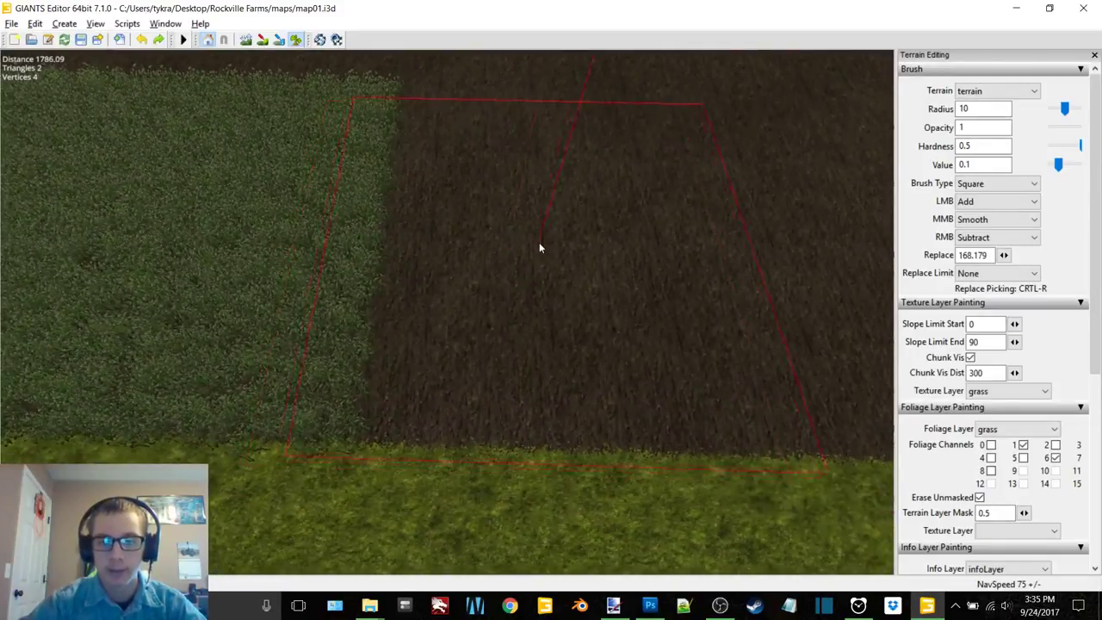
pyautogui.click(548, 240)
pyautogui.press('d')
pyautogui.click(446, 249)
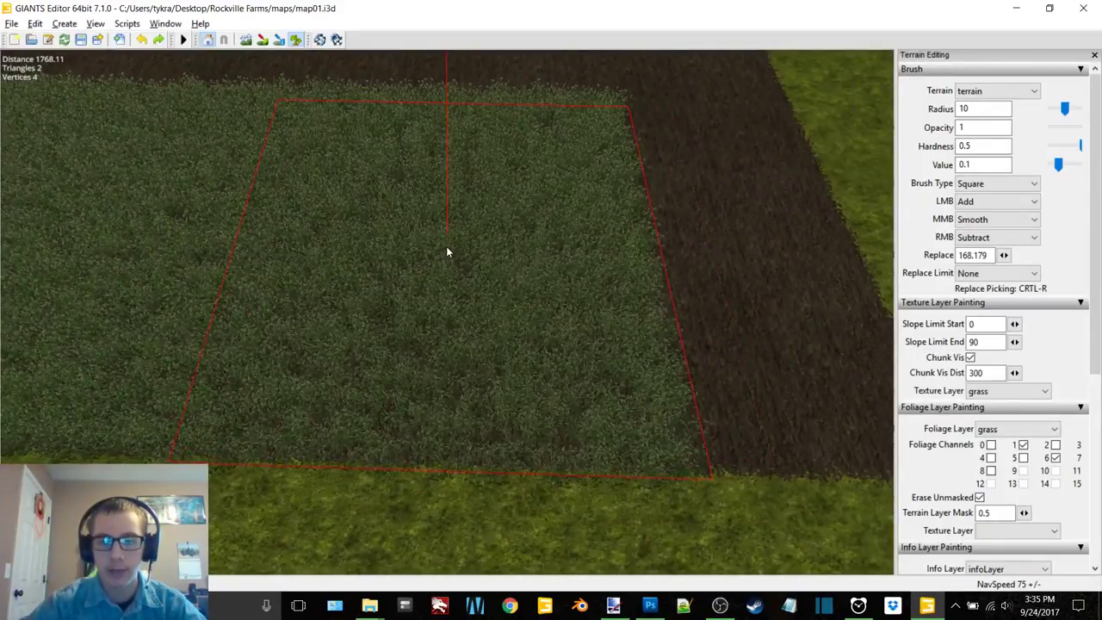
pyautogui.press('d')
# Step: Switch to the terrainDetail foliage layer with channel 0 and erase the soil at the field's square corner
pyautogui.moveTo(465, 249)
pyautogui.mouseDown(button='right')
pyautogui.moveTo(451, 143)
pyautogui.moveTo(440, 256)
pyautogui.mouseUp(button='right')
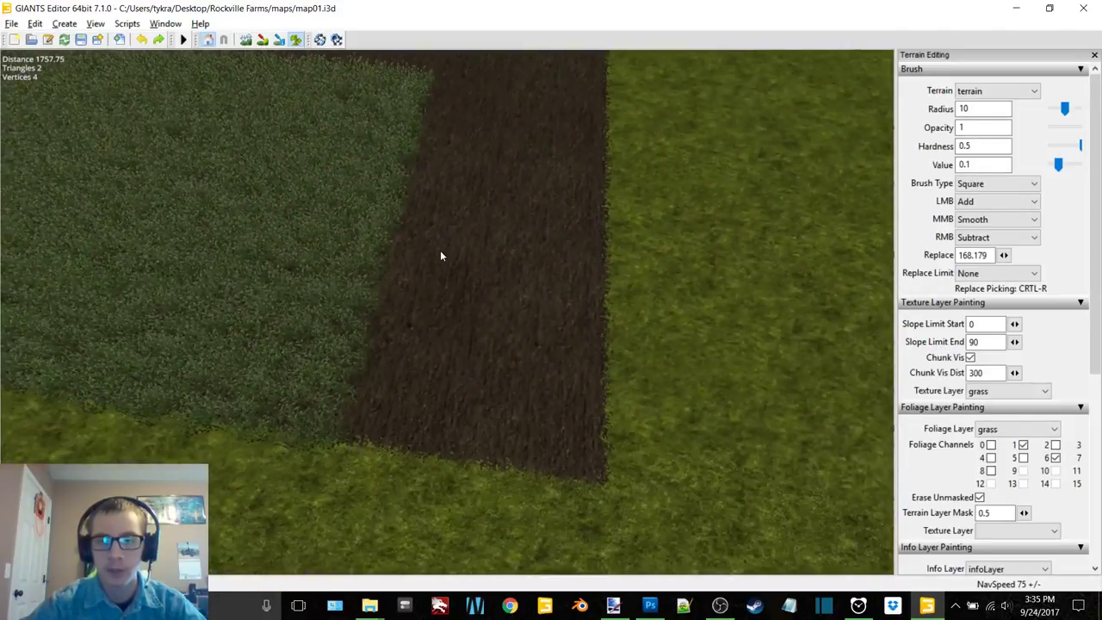
pyautogui.click(1011, 431)
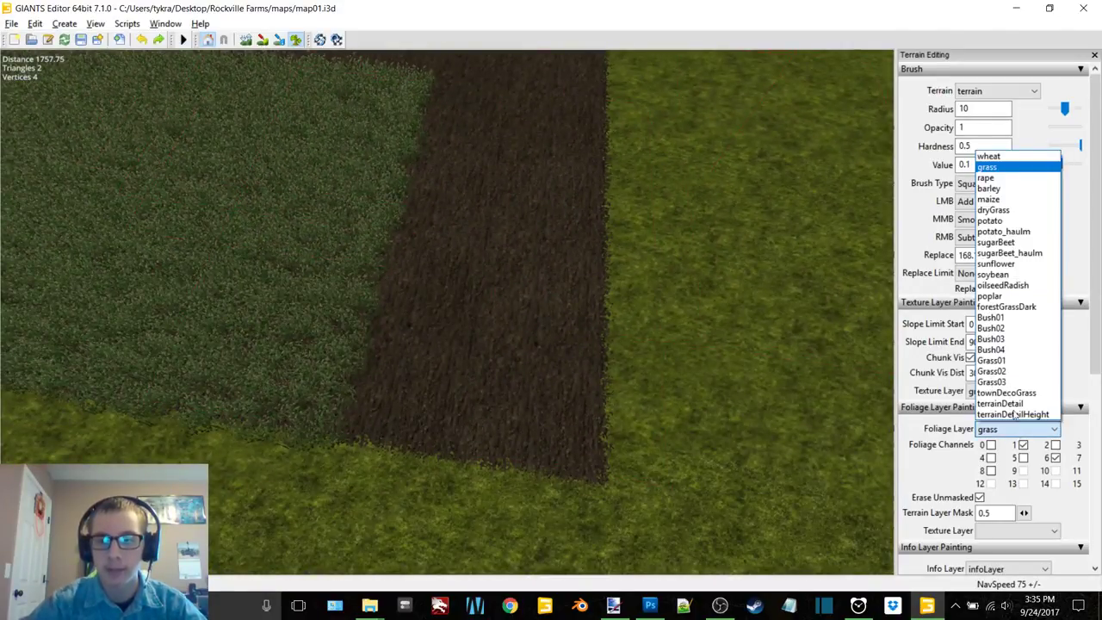
pyautogui.click(1001, 403)
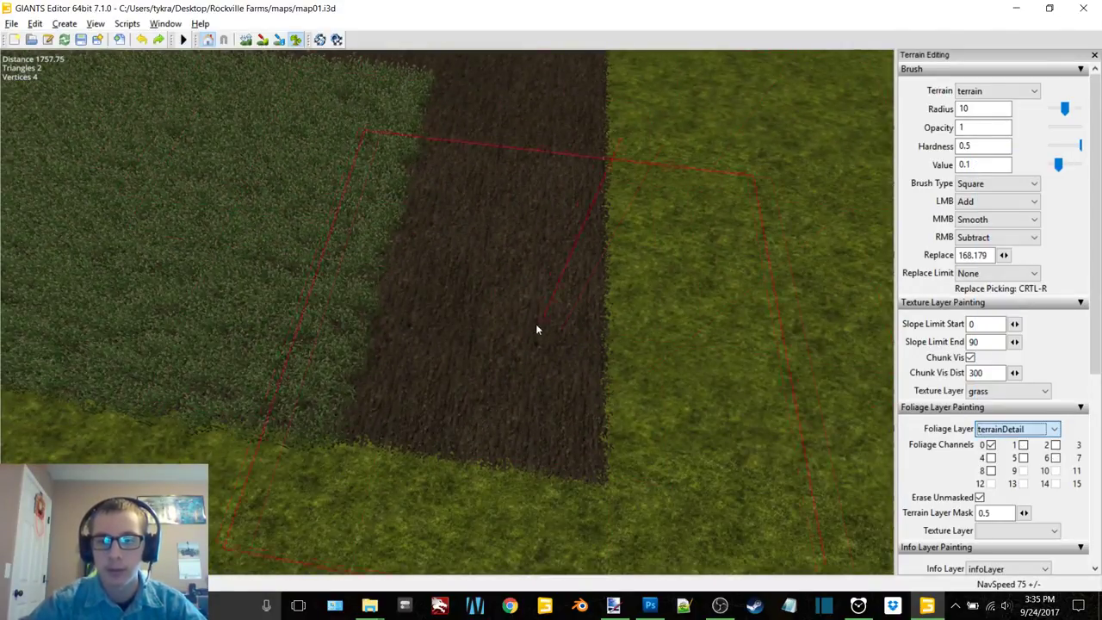
pyautogui.click(434, 240)
pyautogui.moveTo(434, 240); pyautogui.dragTo(480, 273, button='right')
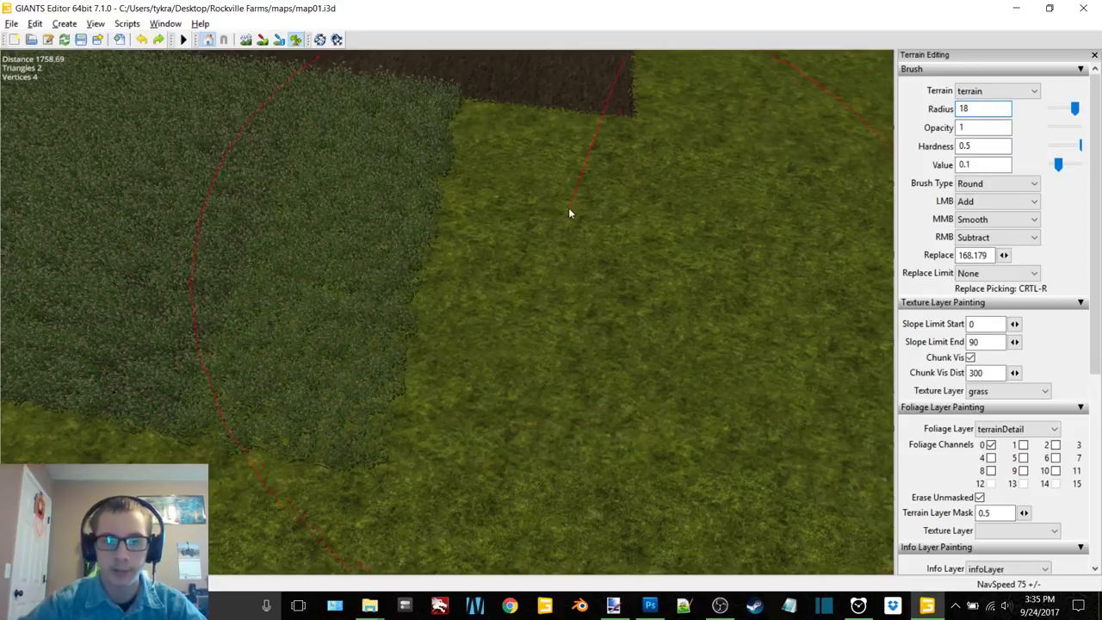
# Step: Repaint the soil at the field's corner as a rounded edge using a Round brush with radius 18
pyautogui.moveTo(568, 214); pyautogui.dragTo(372, 163, button='right')
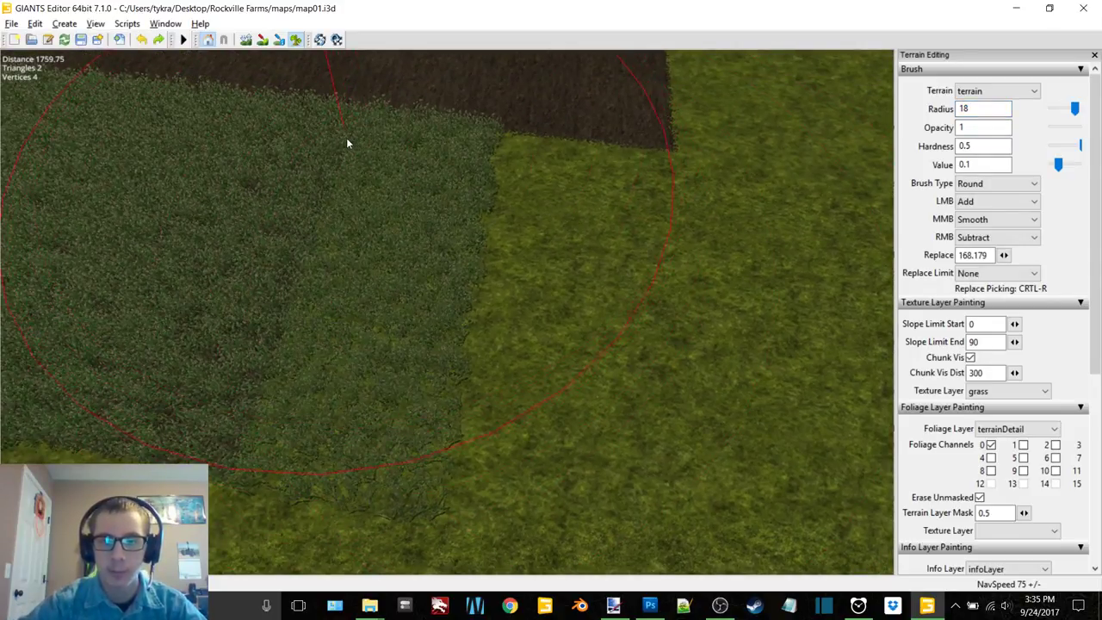
pyautogui.click(348, 140)
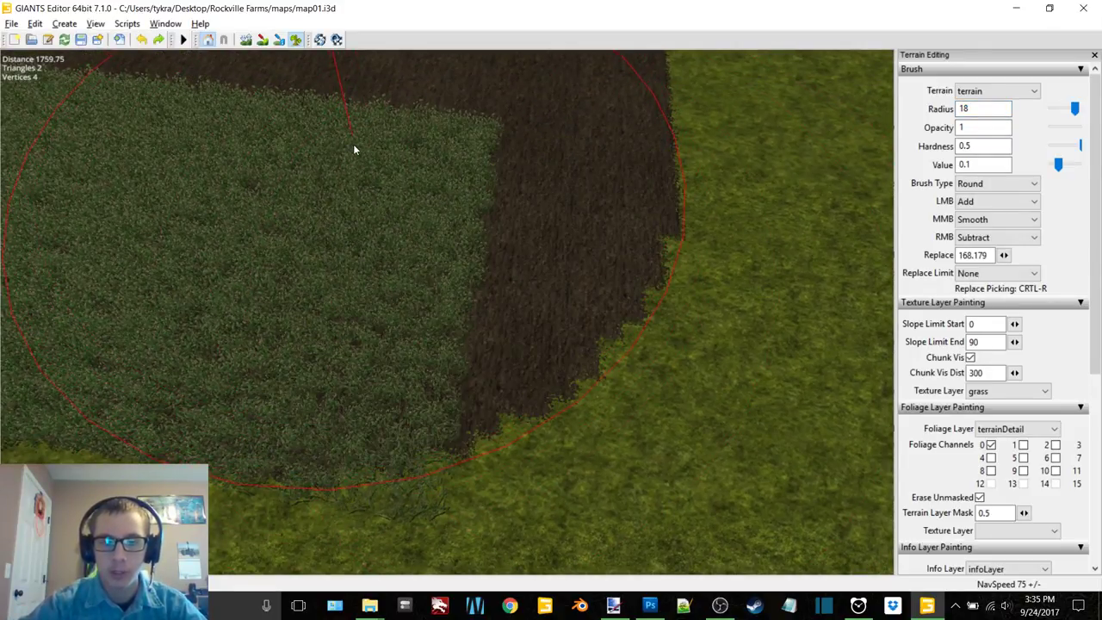
# Step: Set a Square brush with radius 10 and the grass foliage layer, and continue the grass strip around the rounded corner
pyautogui.moveTo(353, 144)
pyautogui.mouseDown(button='right')
pyautogui.moveTo(425, 205)
pyautogui.moveTo(444, 183)
pyautogui.mouseUp(button='right')
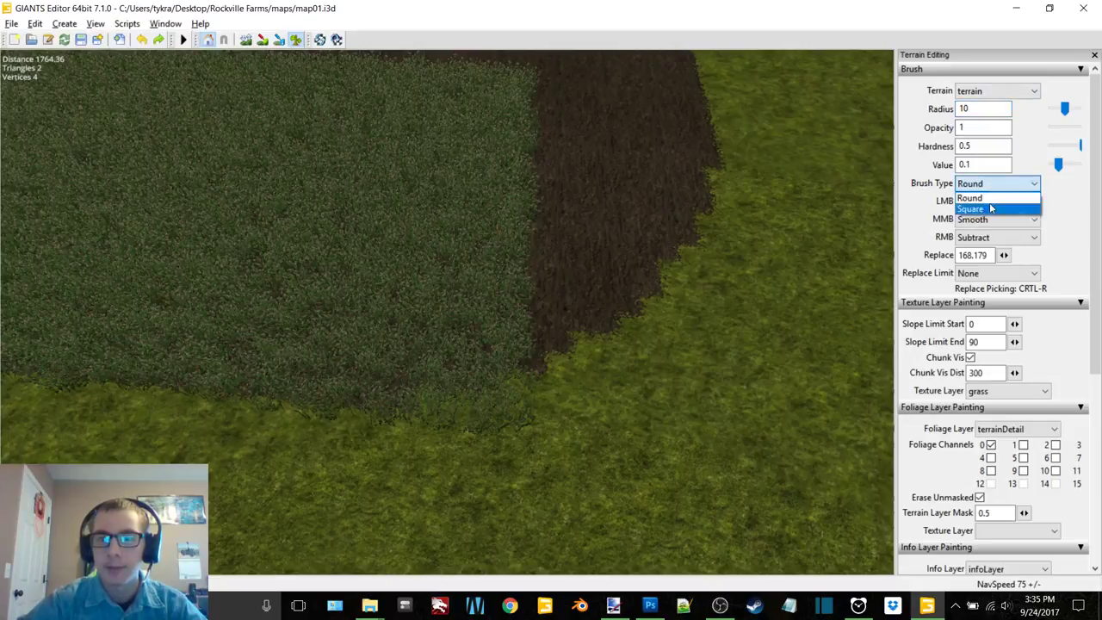
pyautogui.click(1014, 423)
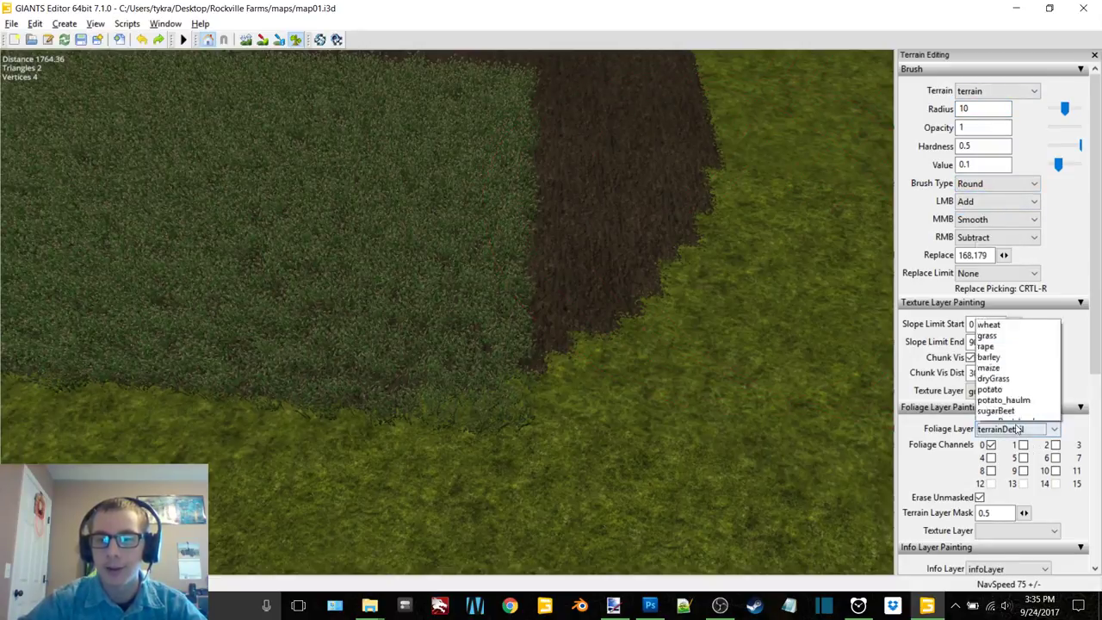
pyautogui.click(1006, 168)
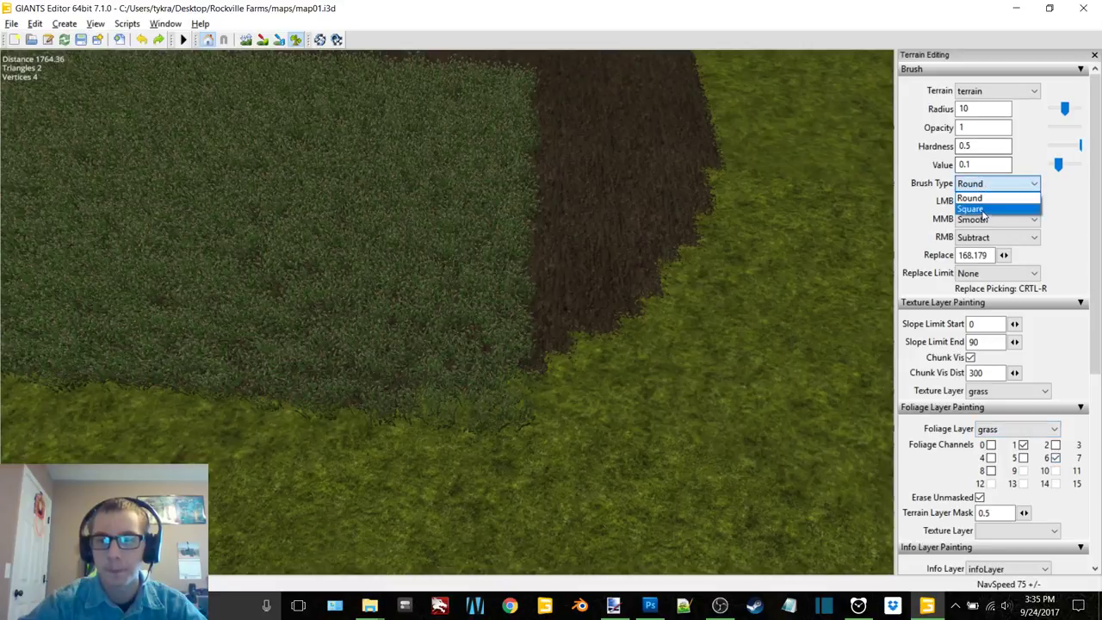
pyautogui.click(528, 230)
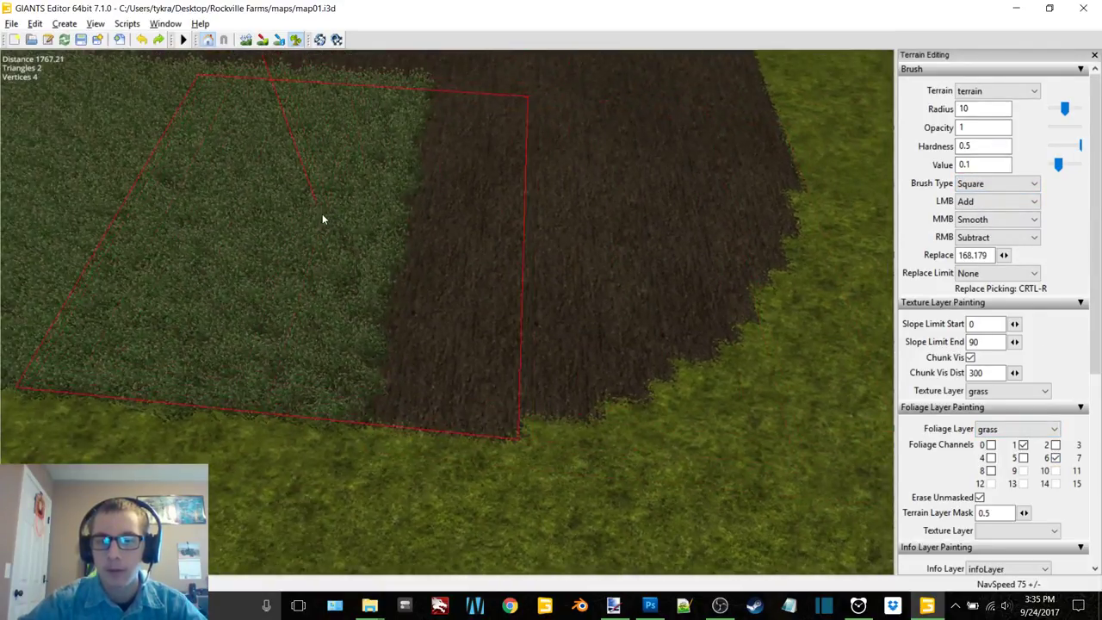
pyautogui.click(323, 216)
pyautogui.press('d')
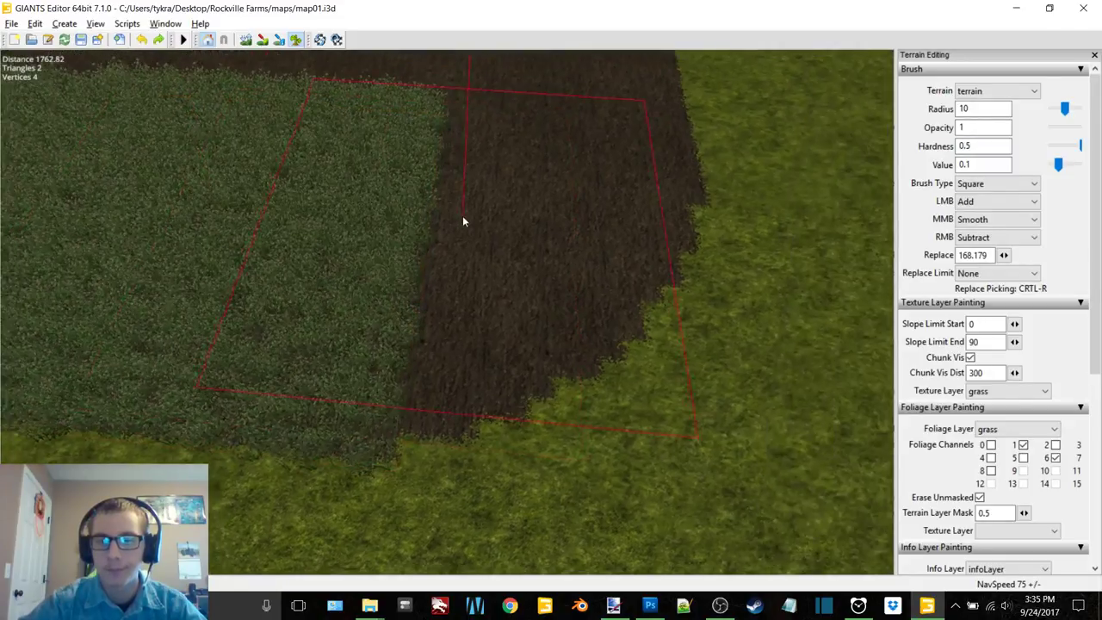
pyautogui.click(437, 164)
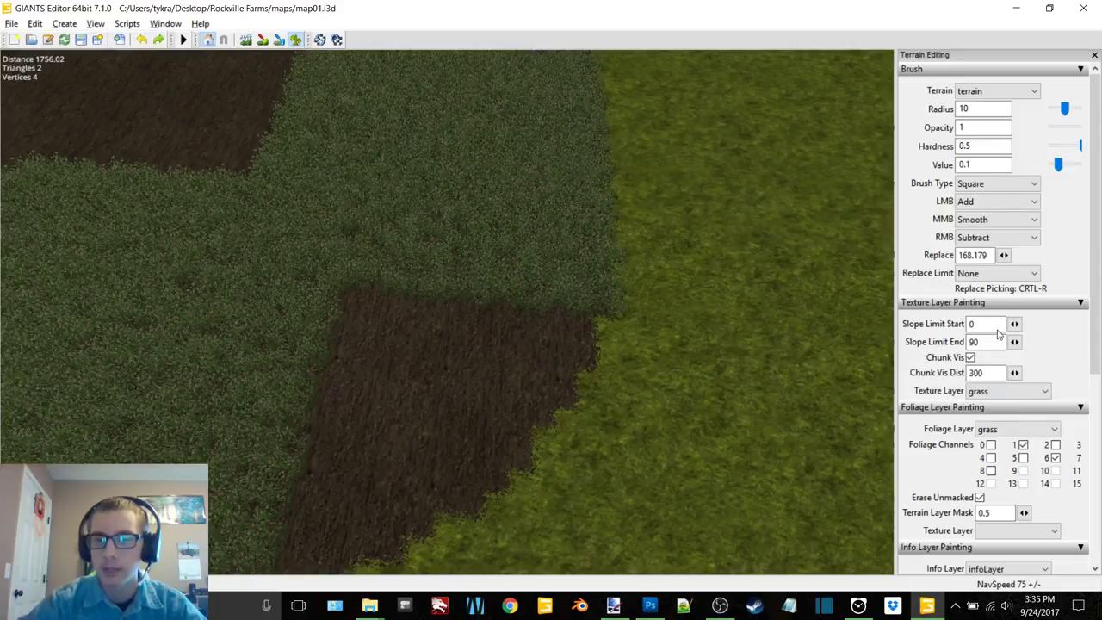
# Step: Fill the remaining bare soil in the rounded corner with grass using a Round brush
pyautogui.click(970, 198)
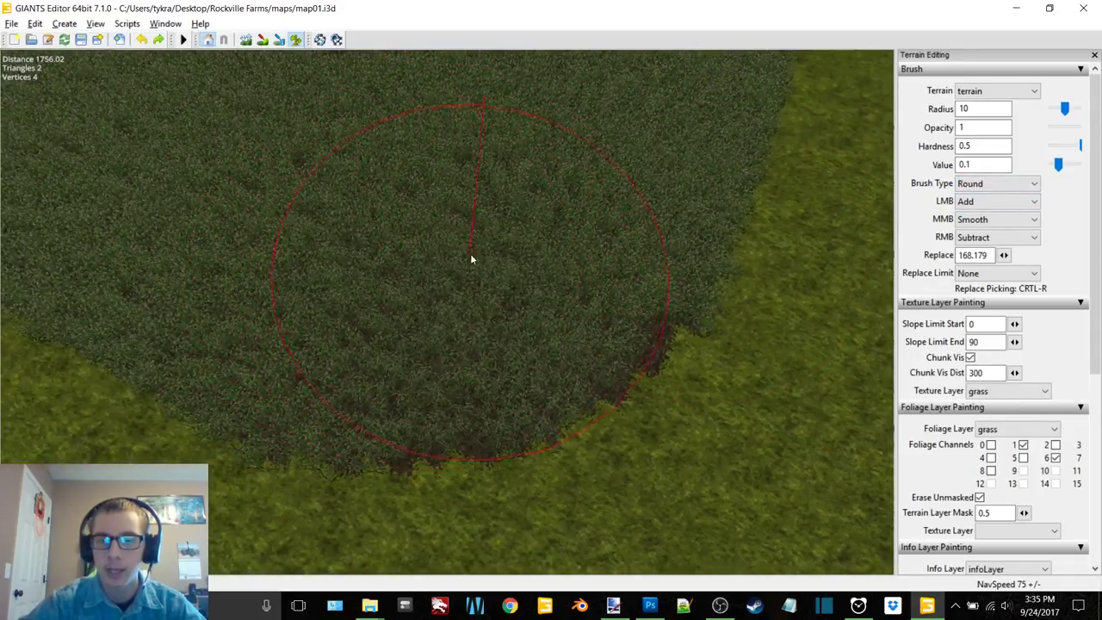
pyautogui.press('w')
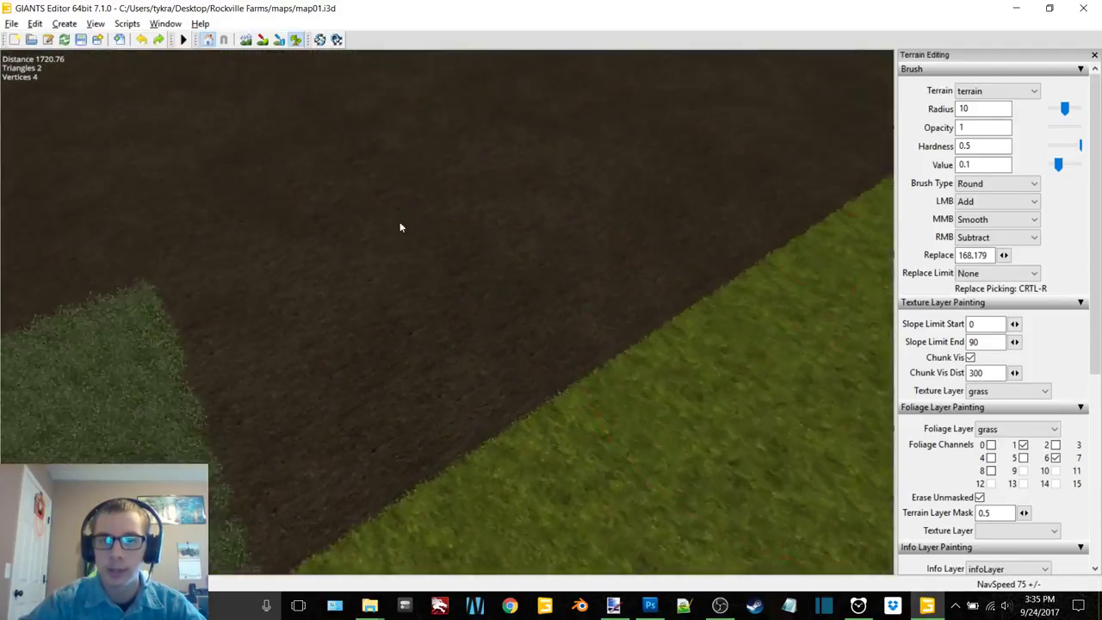
# Step: Set a Square brush and extend the grass strip along the field's straight edge up to where the edge starts to curve
pyautogui.moveTo(399, 227); pyautogui.dragTo(316, 243, button='right')
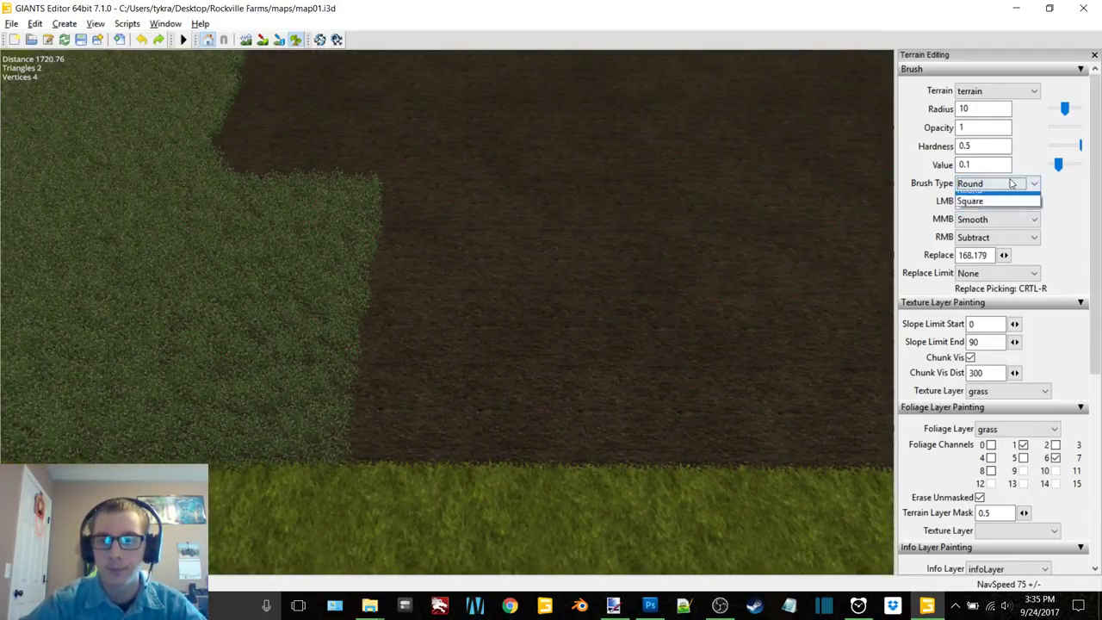
pyautogui.click(468, 297)
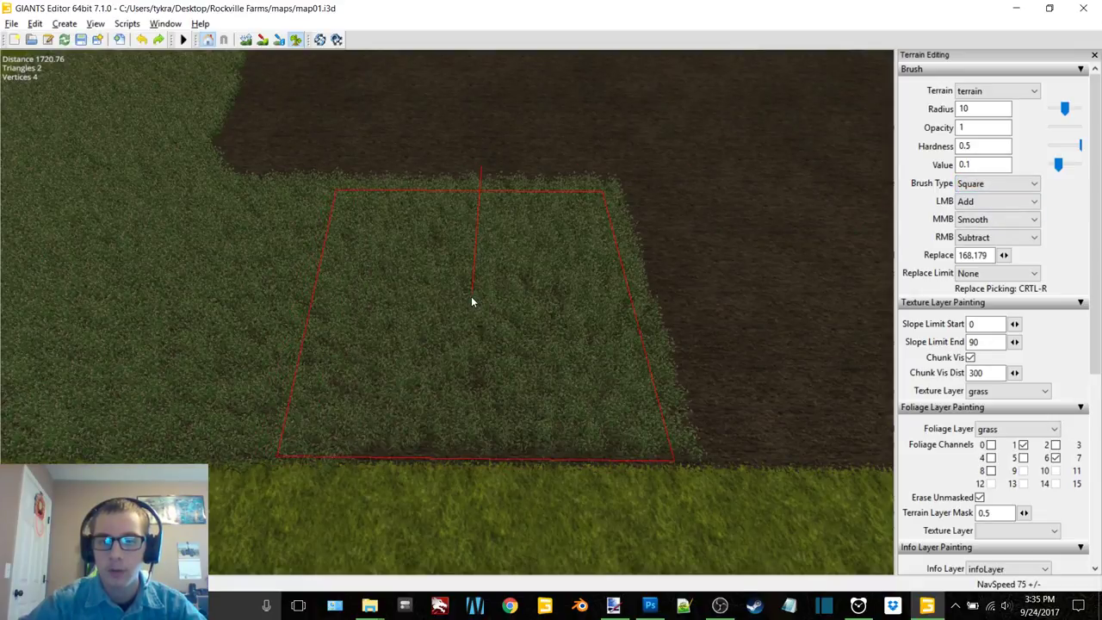
pyautogui.hotkey('ctrl', 'z')
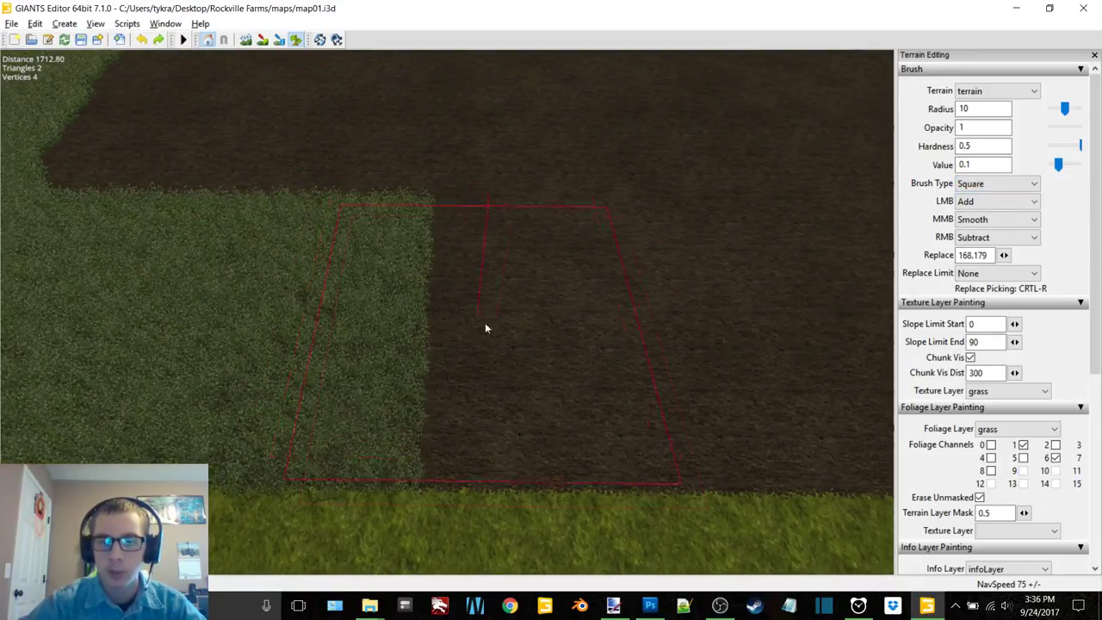
pyautogui.click(512, 323)
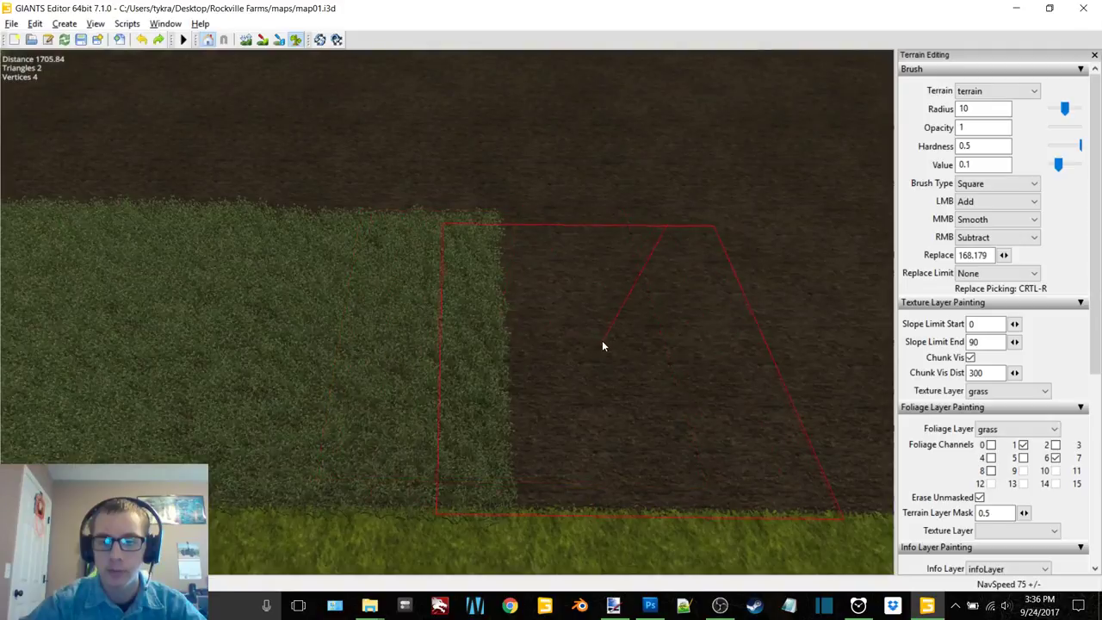
pyautogui.click(603, 345)
pyautogui.hotkey('ctrl', 'z')
pyautogui.click(506, 363)
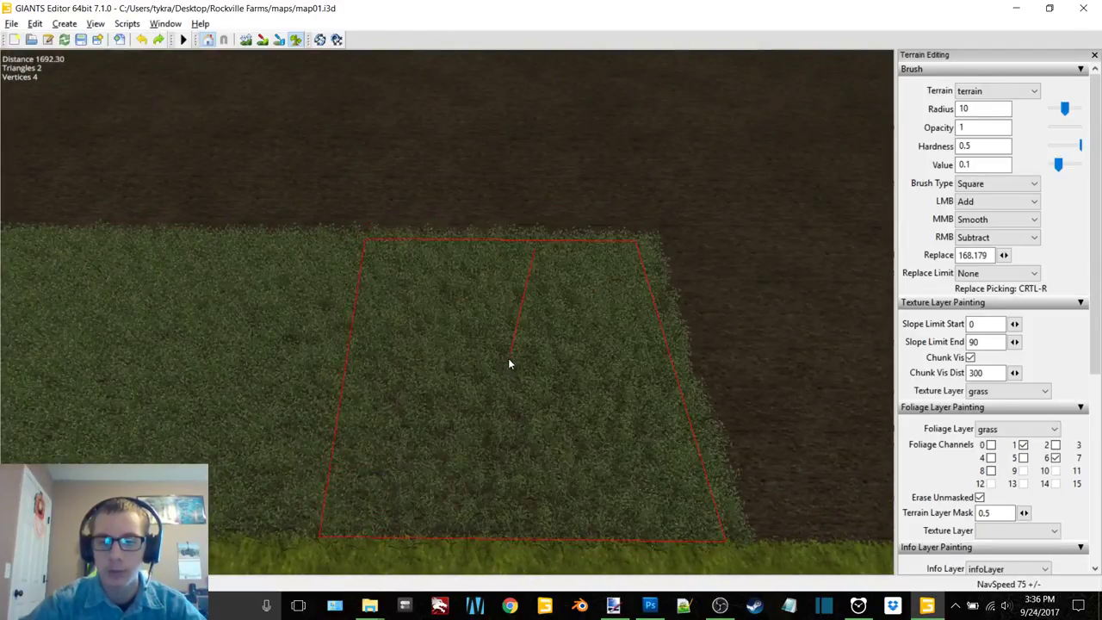
pyautogui.hotkey('ctrl', 'z')
pyautogui.click(535, 276)
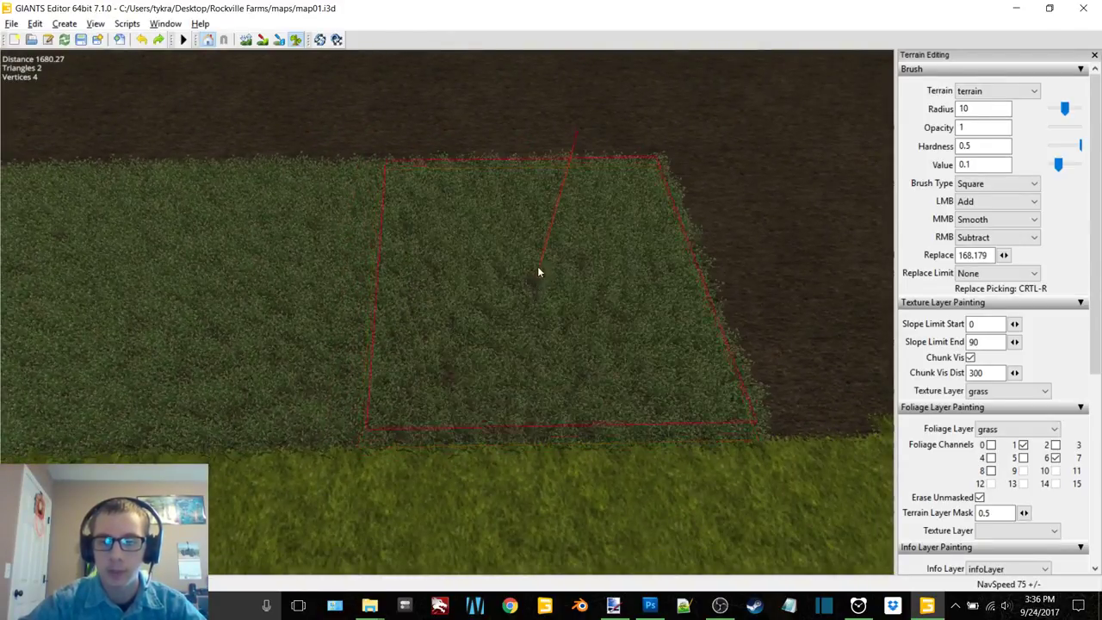
pyautogui.hotkey('ctrl', 'z')
pyautogui.moveTo(466, 297)
pyautogui.mouseDown(button='middle')
pyautogui.moveTo(547, 249)
pyautogui.moveTo(529, 192)
pyautogui.moveTo(470, 268)
pyautogui.moveTo(463, 297)
pyautogui.mouseUp(button='middle')
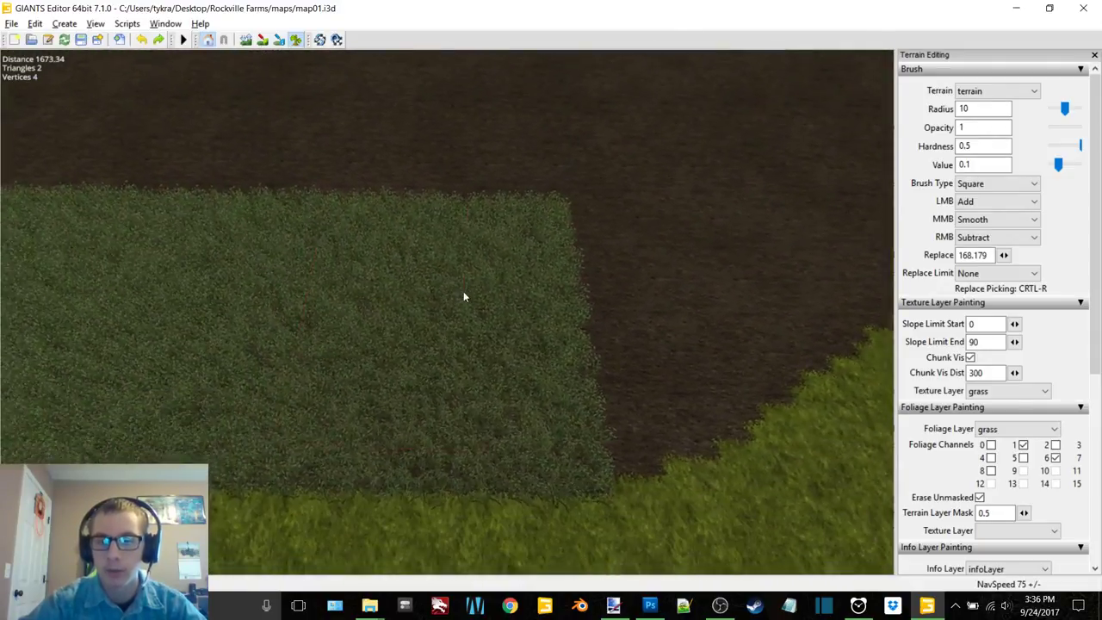
# Step: Switch to a Round brush and paint the grass strip along the first part of the field's curved edge
pyautogui.moveTo(717, 227)
pyautogui.mouseDown(button='middle')
pyautogui.moveTo(615, 249)
pyautogui.moveTo(353, 246)
pyautogui.mouseUp(button='middle')
pyautogui.moveTo(352, 247)
pyautogui.mouseDown()
pyautogui.moveTo(335, 266)
pyautogui.moveTo(393, 274)
pyautogui.moveTo(666, 246)
pyautogui.mouseUp()
pyautogui.moveTo(665, 245); pyautogui.dragTo(577, 241, button='middle')
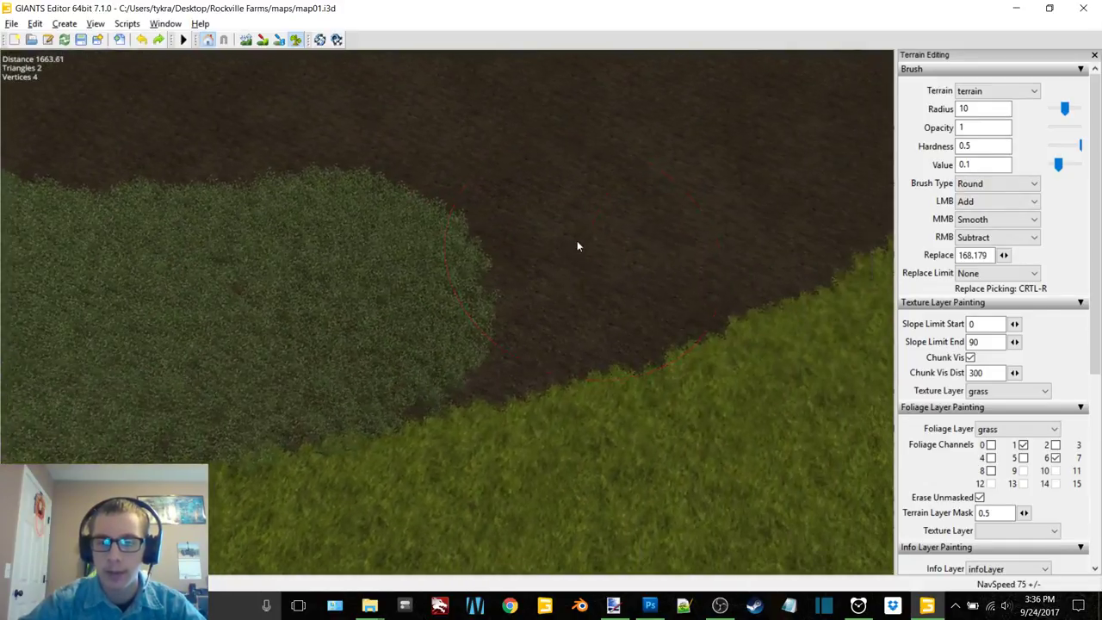
pyautogui.moveTo(380, 270)
pyautogui.mouseDown()
pyautogui.moveTo(499, 255)
pyautogui.moveTo(654, 203)
pyautogui.mouseUp()
pyautogui.moveTo(655, 204); pyautogui.dragTo(411, 237, button='middle')
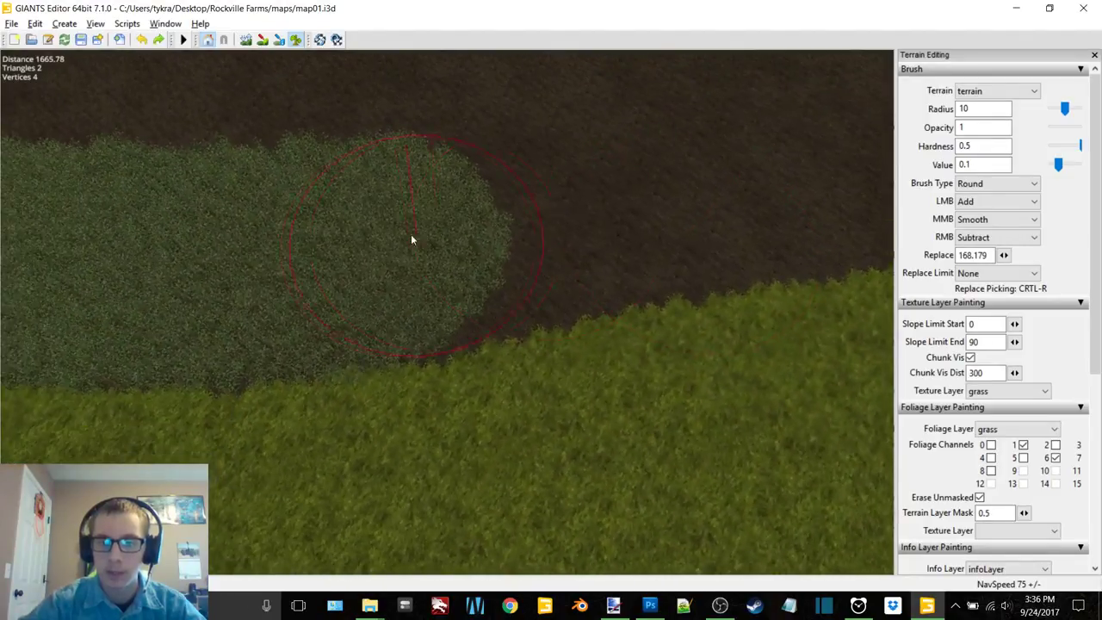
pyautogui.moveTo(411, 237); pyautogui.dragTo(725, 180)
pyautogui.moveTo(725, 180)
pyautogui.mouseDown(button='middle')
pyautogui.moveTo(621, 202)
pyautogui.moveTo(316, 306)
pyautogui.mouseUp(button='middle')
# Step: Continue the grass strip along the field's wavy edge toward the gravel path with the Round brush
pyautogui.moveTo(317, 306)
pyautogui.mouseDown()
pyautogui.moveTo(426, 278)
pyautogui.moveTo(677, 254)
pyautogui.moveTo(738, 258)
pyautogui.mouseUp()
pyautogui.hotkey('ctrl', 'z')
pyautogui.click(362, 269)
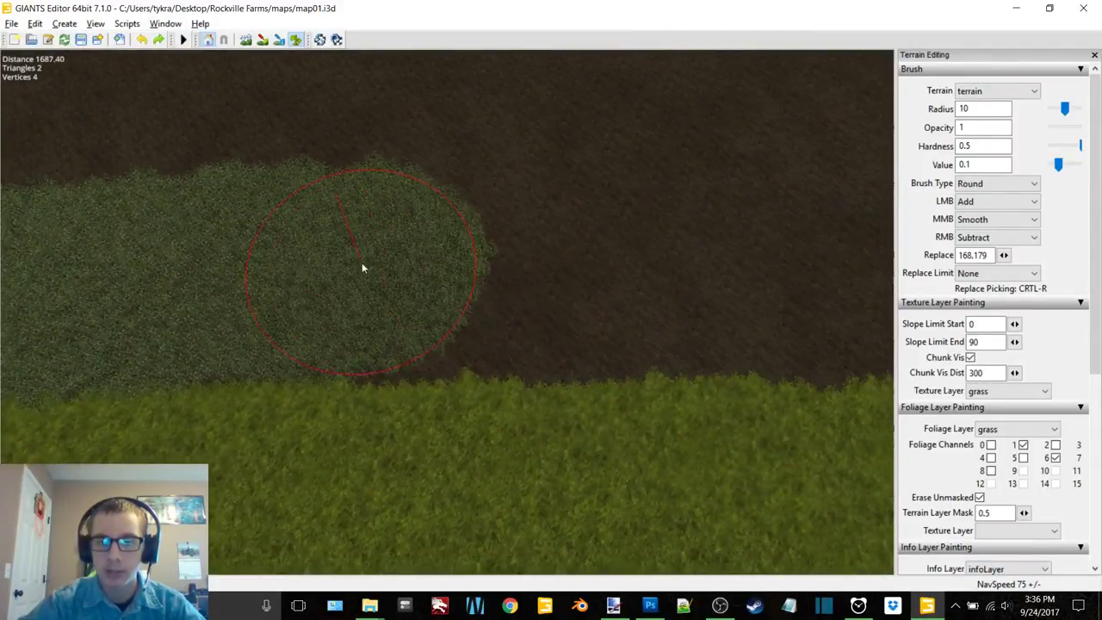
pyautogui.moveTo(407, 274); pyautogui.dragTo(738, 267)
pyautogui.hotkey('ctrl', 'z')
pyautogui.hotkey('ctrl', 'z')
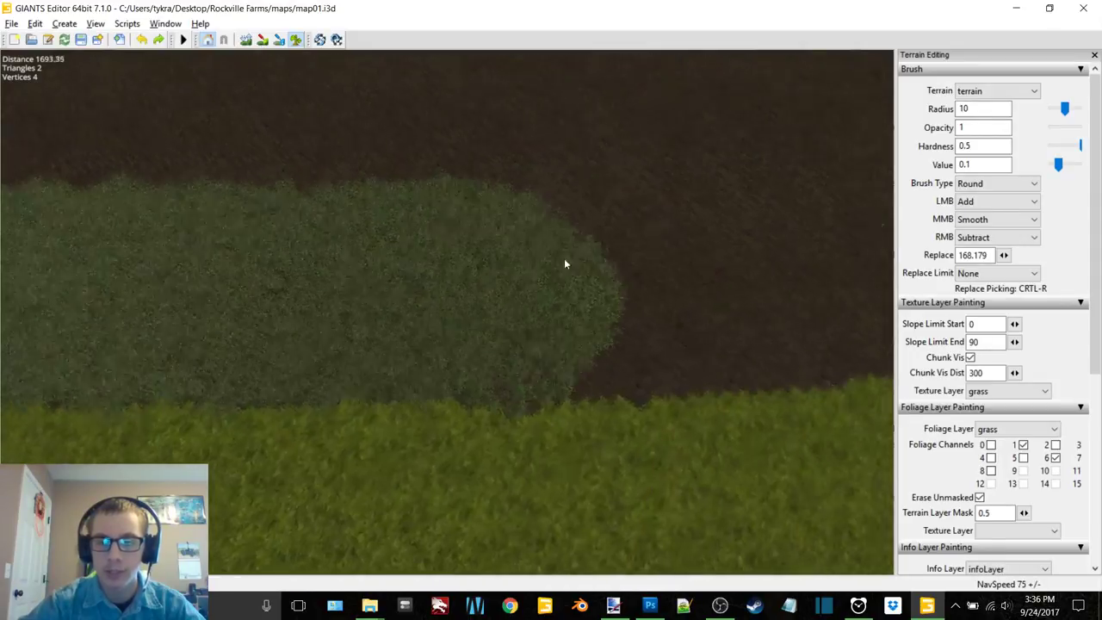
pyautogui.moveTo(419, 295)
pyautogui.mouseDown()
pyautogui.moveTo(709, 278)
pyautogui.moveTo(780, 286)
pyautogui.mouseUp()
pyautogui.hotkey('ctrl', 'z')
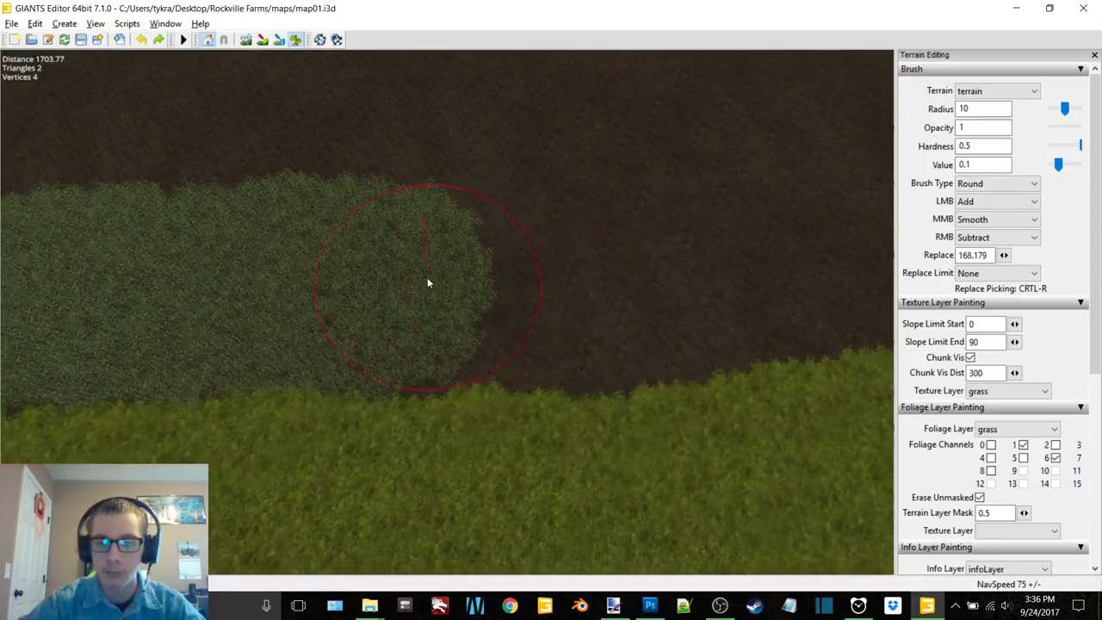
pyautogui.moveTo(428, 284)
pyautogui.mouseDown()
pyautogui.moveTo(570, 283)
pyautogui.moveTo(742, 260)
pyautogui.mouseUp()
pyautogui.hotkey('ctrl', 'z')
pyautogui.hotkey('ctrl', 'z')
pyautogui.moveTo(461, 278)
pyautogui.mouseDown()
pyautogui.moveTo(527, 270)
pyautogui.moveTo(689, 296)
pyautogui.mouseUp()
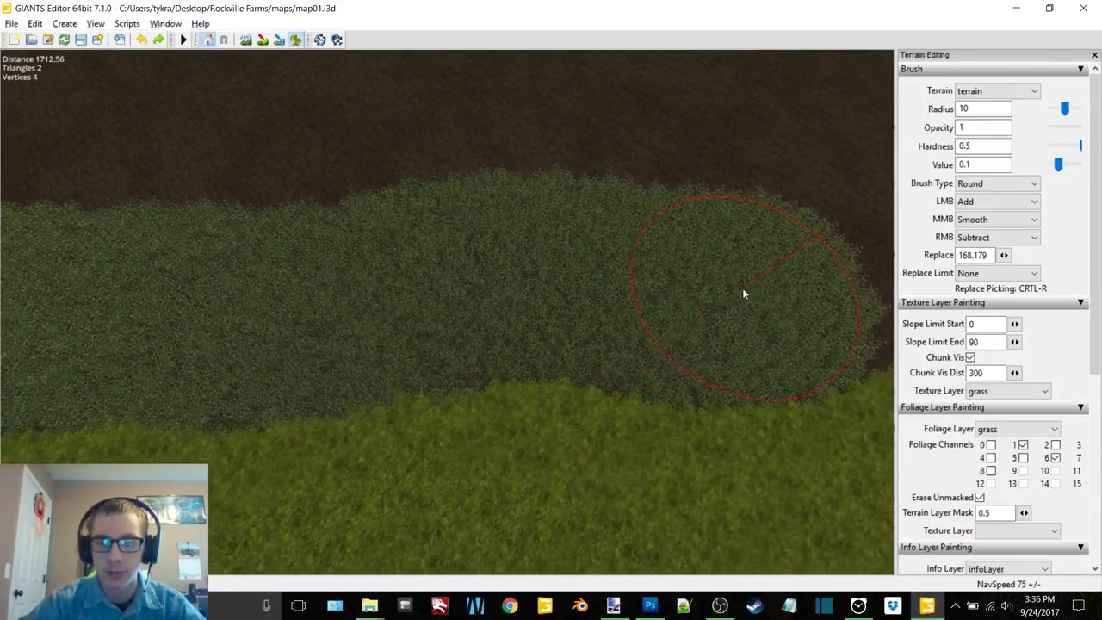
# Step: Paint grass around the field's rounded corner beside the gravel path
pyautogui.press('d')
pyautogui.moveTo(375, 305); pyautogui.dragTo(414, 308)
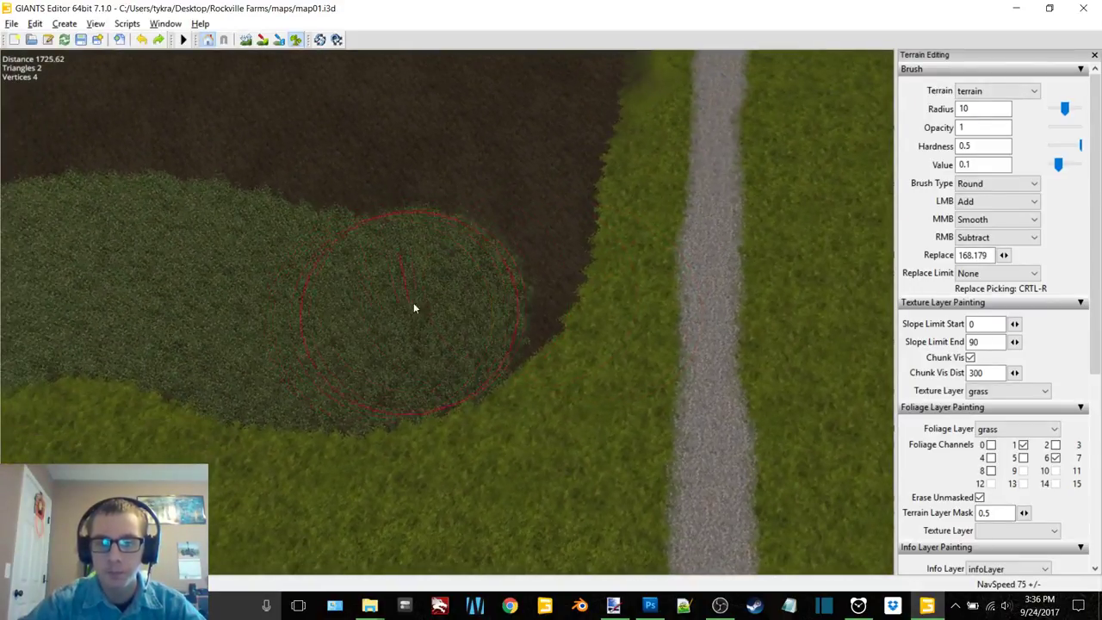
pyautogui.moveTo(483, 239); pyautogui.dragTo(488, 184)
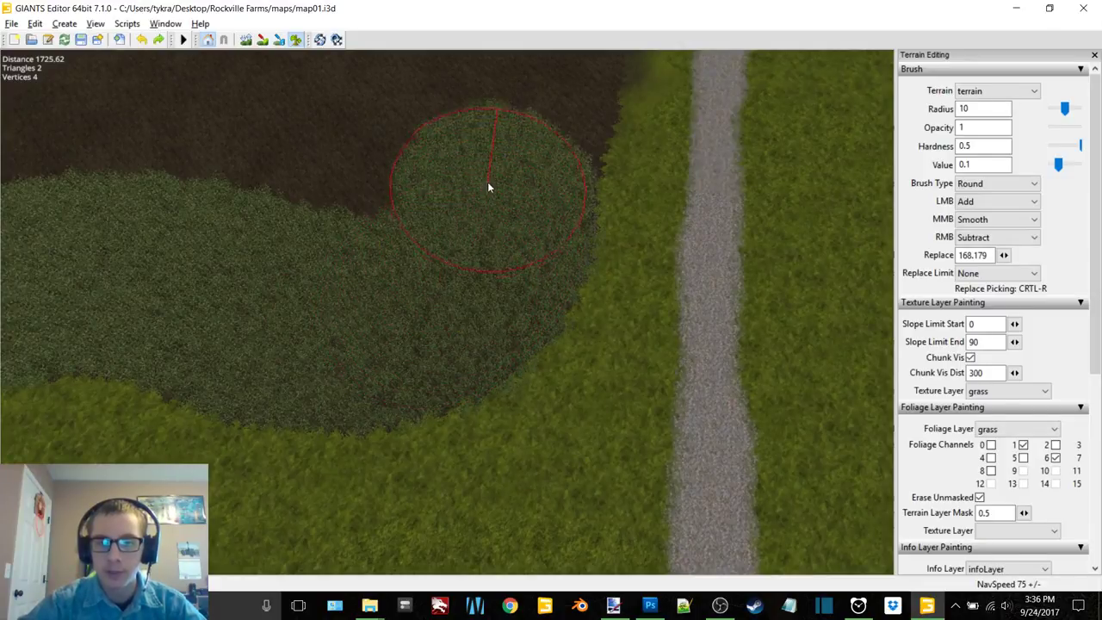
pyautogui.moveTo(488, 184)
pyautogui.mouseDown(button='right')
pyautogui.moveTo(535, 273)
pyautogui.moveTo(511, 293)
pyautogui.moveTo(293, 317)
pyautogui.mouseUp(button='right')
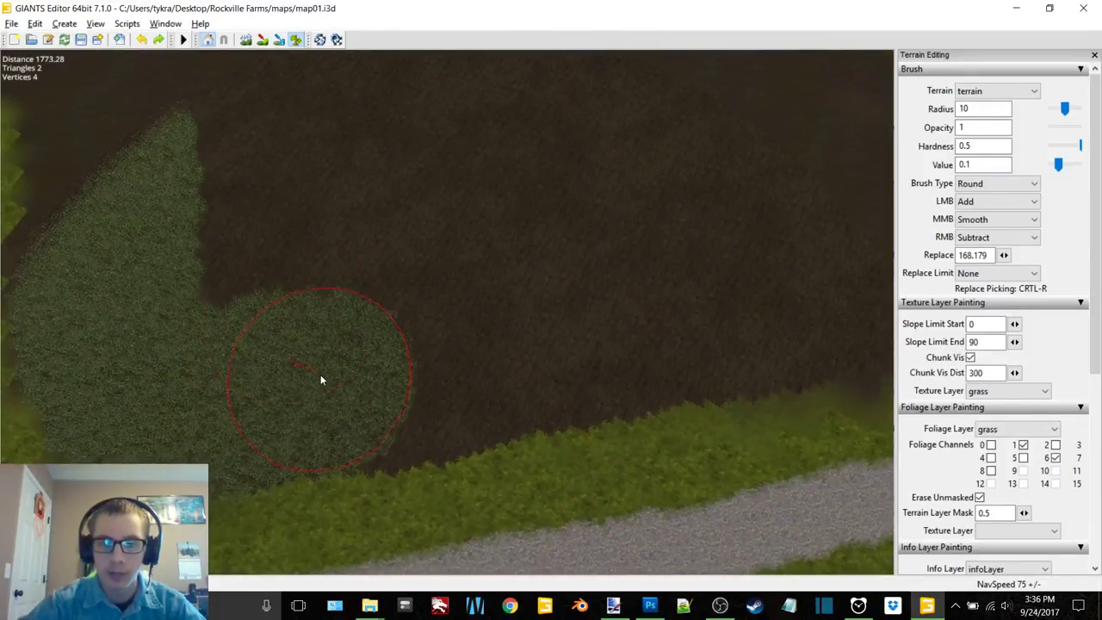
# Step: Extend the grass strip along the field edge parallel to the gravel path up to the next corner
pyautogui.moveTo(319, 381)
pyautogui.mouseDown(button='right')
pyautogui.moveTo(381, 339)
pyautogui.moveTo(397, 301)
pyautogui.moveTo(378, 294)
pyautogui.mouseUp(button='right')
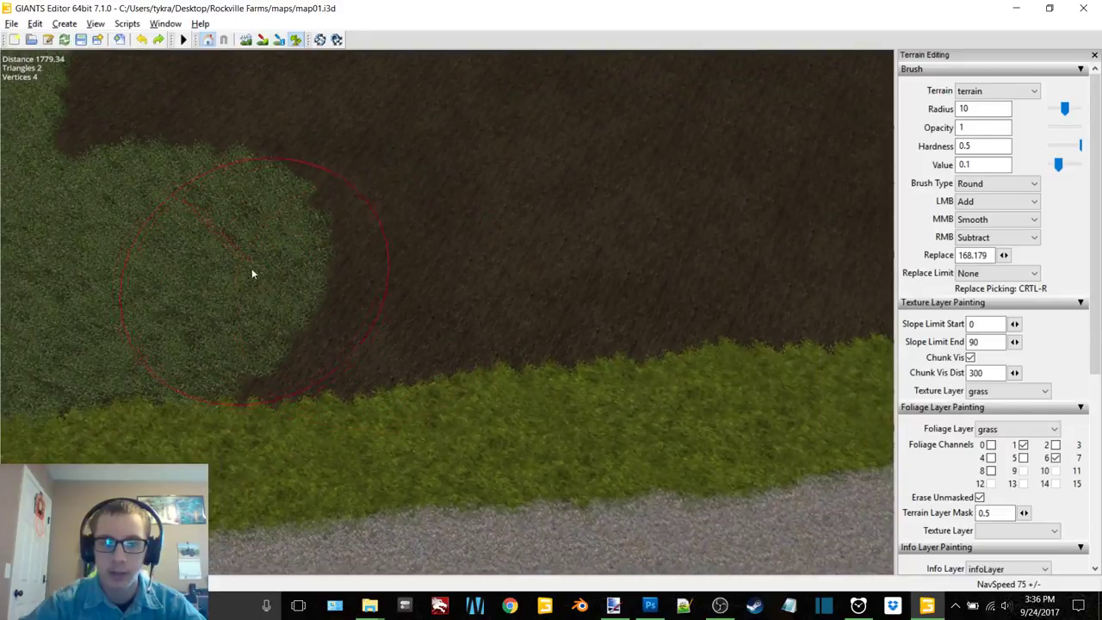
pyautogui.moveTo(254, 273)
pyautogui.mouseDown()
pyautogui.moveTo(514, 231)
pyautogui.moveTo(721, 216)
pyautogui.mouseUp()
pyautogui.hotkey('ctrl', 'z')
pyautogui.moveTo(517, 241); pyautogui.dragTo(706, 231)
pyautogui.moveTo(653, 245); pyautogui.dragTo(598, 258, button='right')
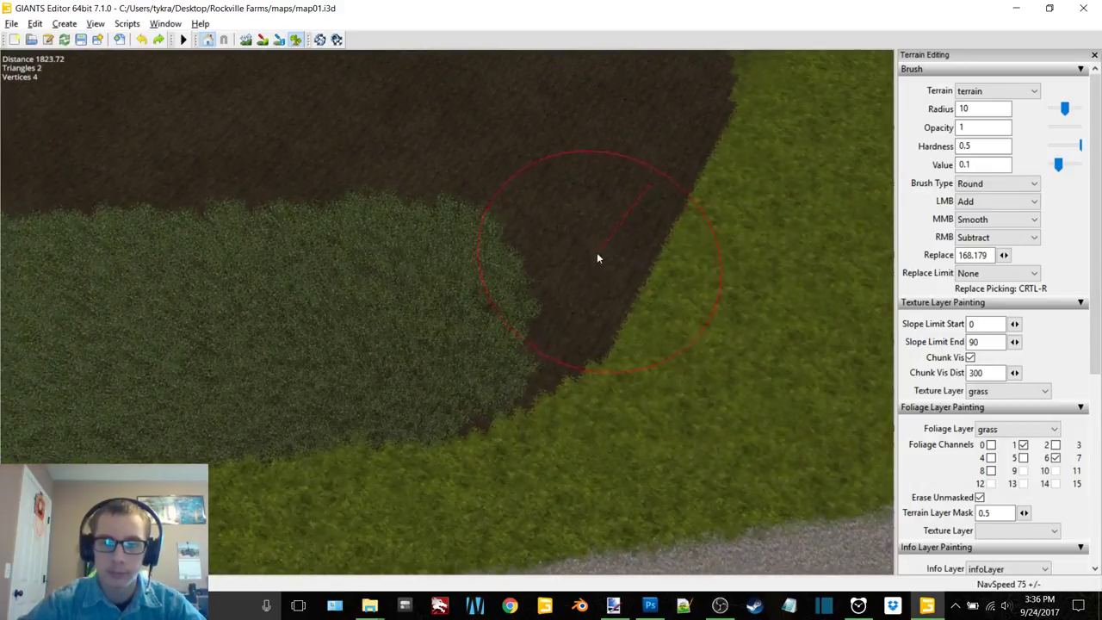
pyautogui.moveTo(450, 292); pyautogui.dragTo(480, 277)
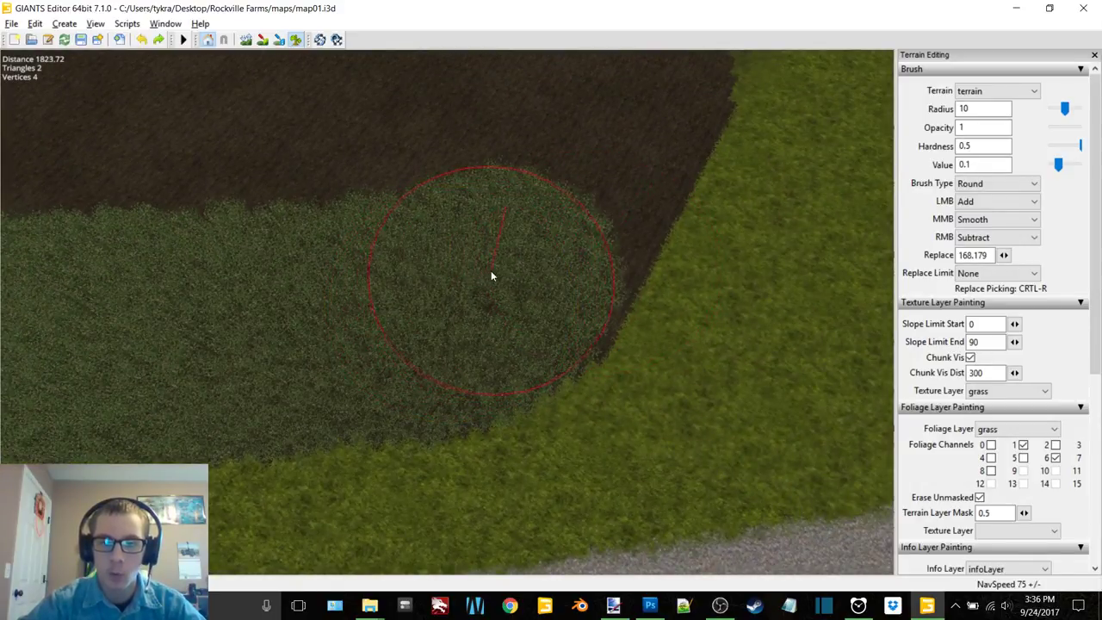
# Step: Paint grass around the corner leading away from the gravel path and along the following curved field edge
pyautogui.moveTo(495, 270)
pyautogui.mouseDown(button='right')
pyautogui.moveTo(533, 187)
pyautogui.moveTo(513, 252)
pyautogui.moveTo(521, 294)
pyautogui.moveTo(408, 301)
pyautogui.moveTo(438, 305)
pyautogui.mouseUp(button='right')
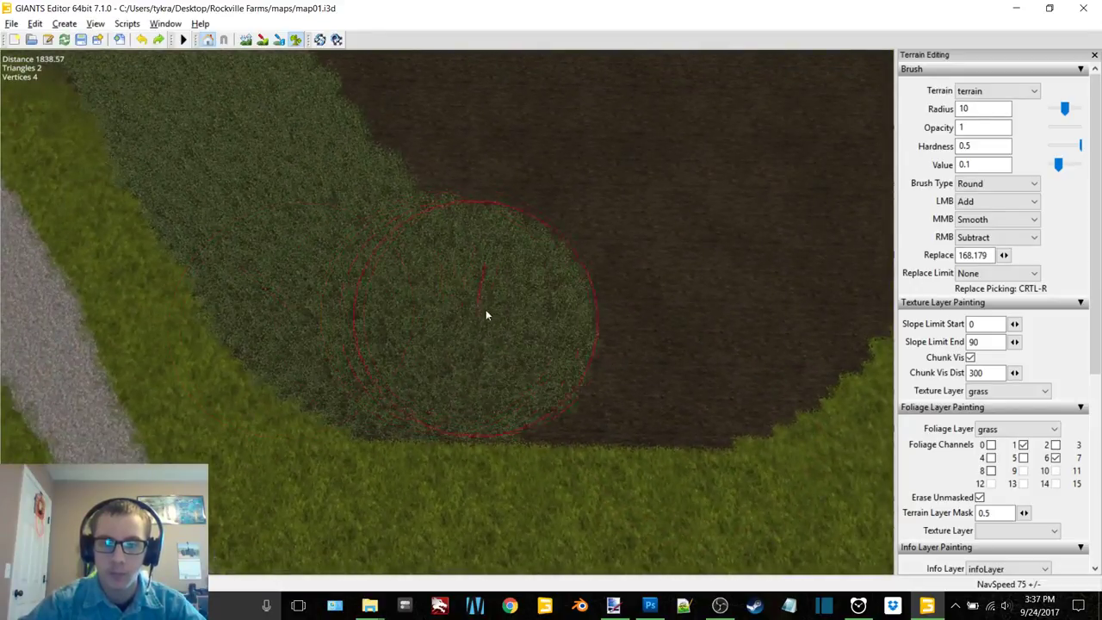
pyautogui.moveTo(486, 311); pyautogui.dragTo(677, 315)
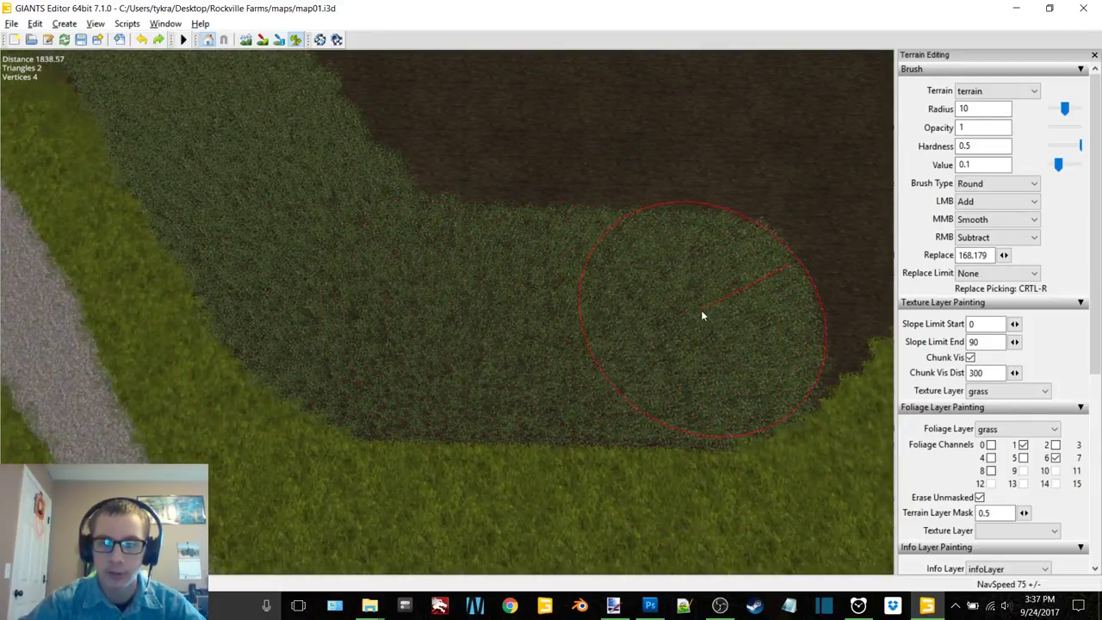
pyautogui.moveTo(702, 316); pyautogui.dragTo(393, 301, button='right')
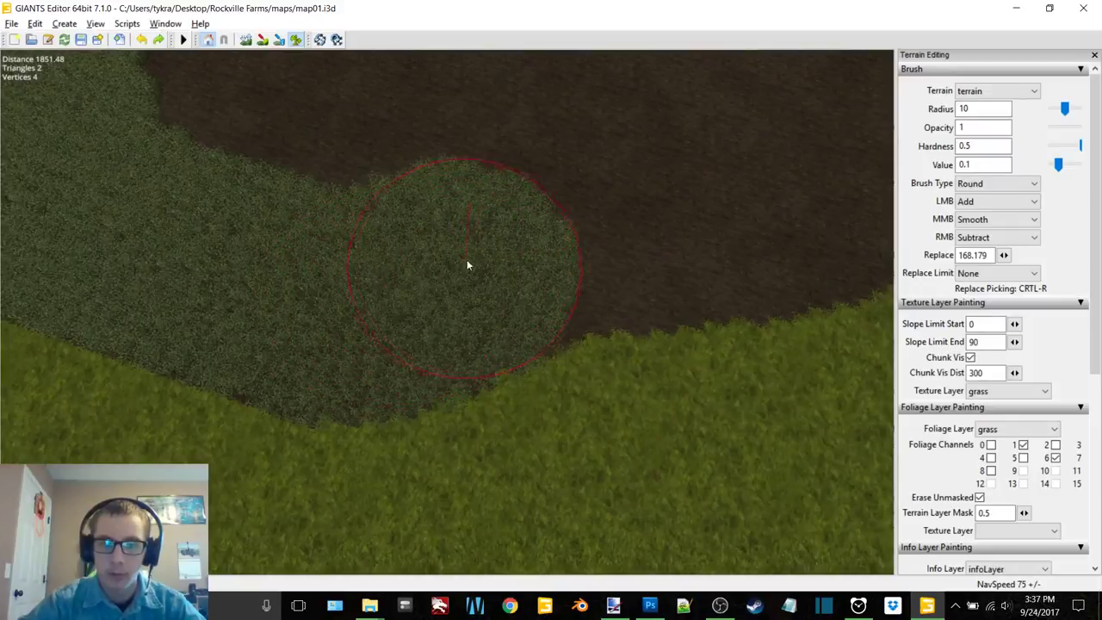
pyautogui.moveTo(468, 265)
pyautogui.mouseDown()
pyautogui.moveTo(587, 215)
pyautogui.moveTo(739, 214)
pyautogui.mouseUp()
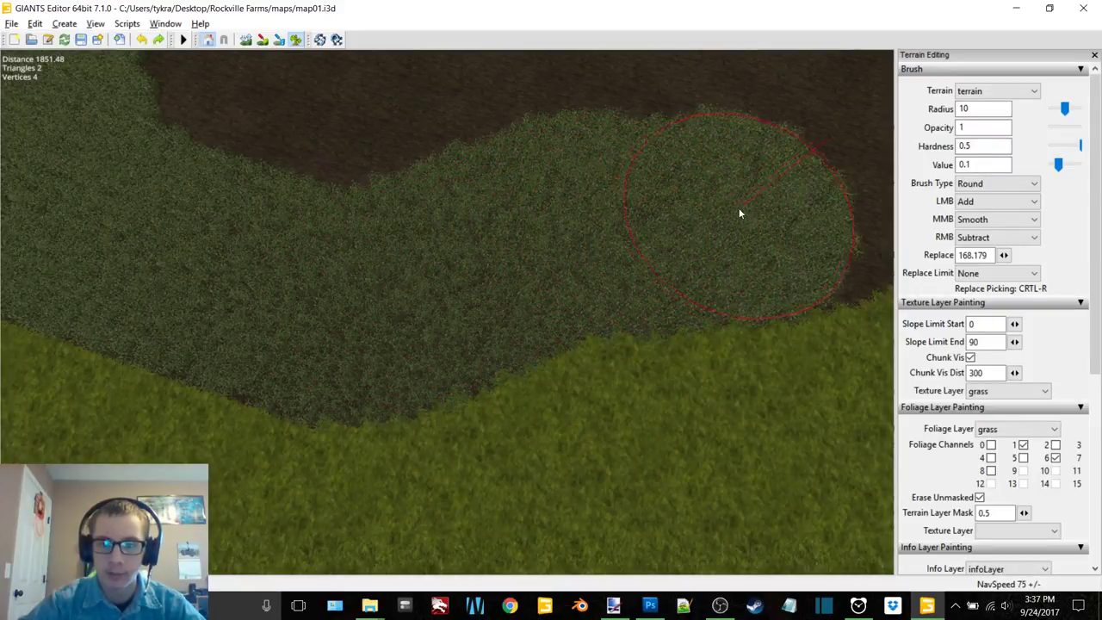
pyautogui.hotkey('ctrl', 'z')
pyautogui.hotkey('ctrl', 'z')
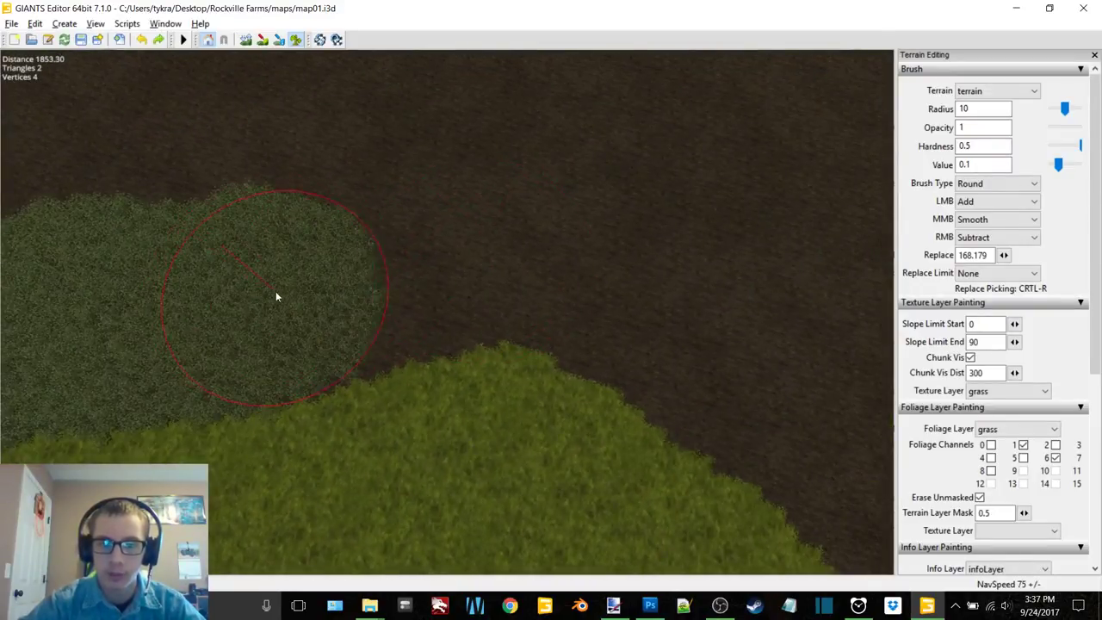
# Step: Carry the grass strip around the inward bend where the surrounding ground bulges into the field
pyautogui.moveTo(353, 270)
pyautogui.mouseDown()
pyautogui.moveTo(451, 246)
pyautogui.moveTo(541, 242)
pyautogui.moveTo(701, 310)
pyautogui.moveTo(790, 374)
pyautogui.mouseUp()
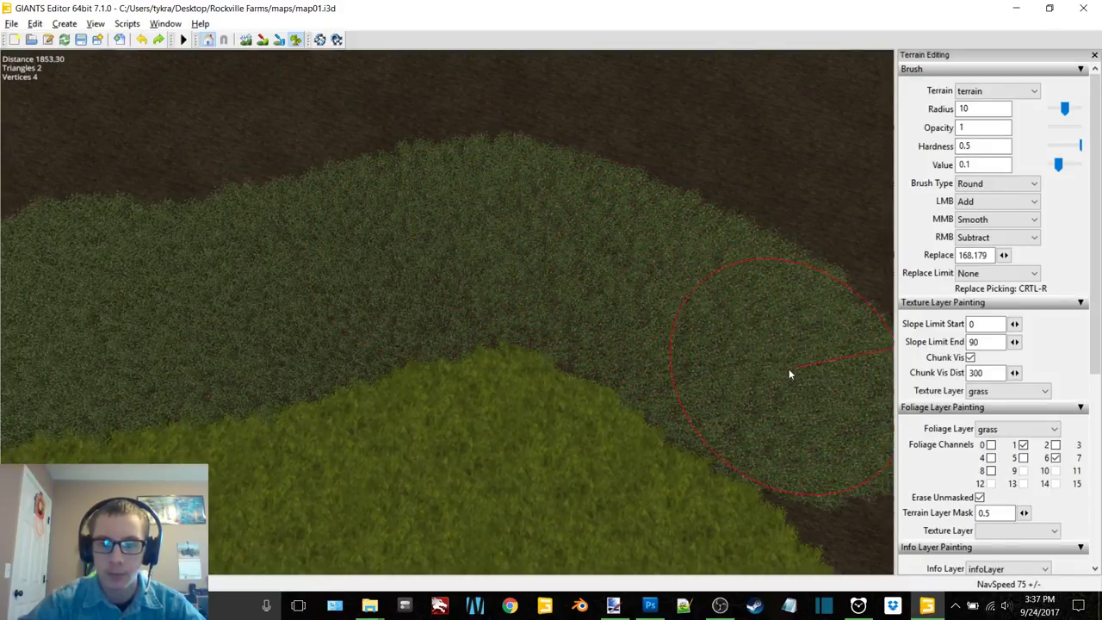
pyautogui.scroll(2, 505, 263)
pyautogui.hotkey('ctrl', 'z')
pyautogui.hotkey('ctrl', 'z')
pyautogui.hotkey('ctrl', 'z')
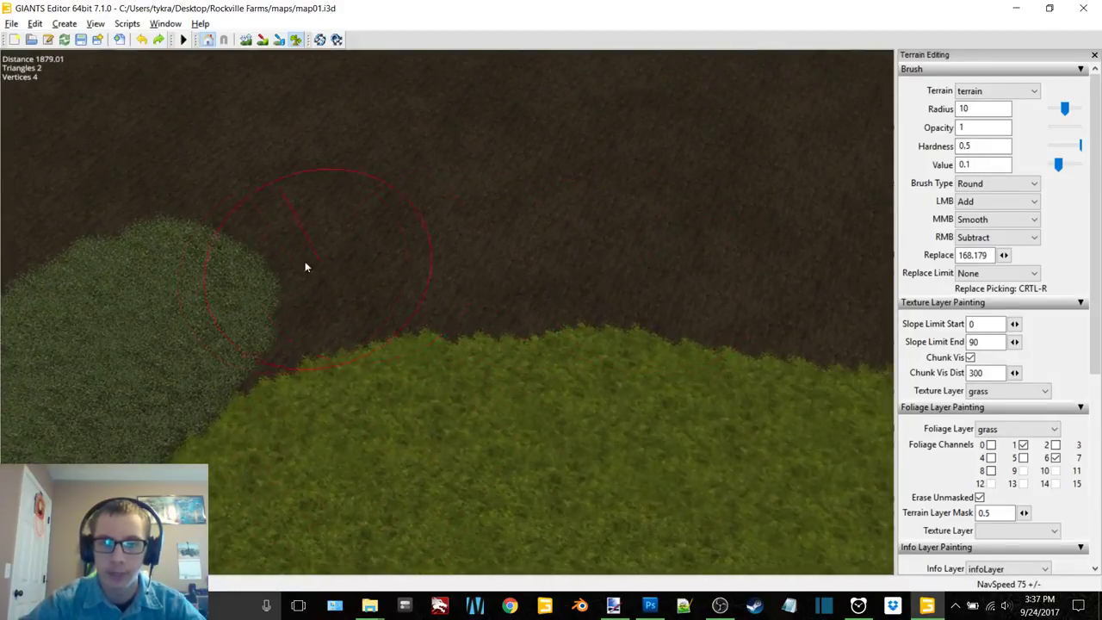
pyautogui.click(238, 276)
pyautogui.moveTo(239, 276)
pyautogui.mouseDown()
pyautogui.moveTo(369, 234)
pyautogui.moveTo(600, 225)
pyautogui.moveTo(727, 245)
pyautogui.moveTo(669, 256)
pyautogui.mouseUp()
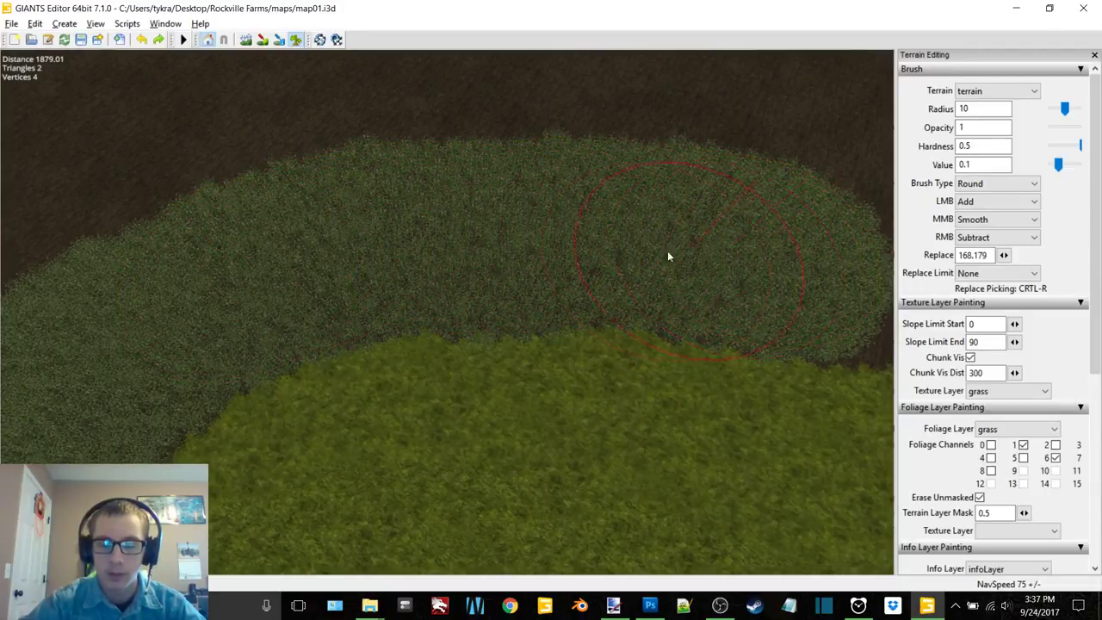
pyautogui.hotkey('ctrl', 'z')
# Step: Continue the grass strip beyond the bend, following the field's edge as it curves toward the next straight side
pyautogui.moveTo(396, 247)
pyautogui.mouseDown()
pyautogui.moveTo(618, 258)
pyautogui.moveTo(726, 295)
pyautogui.mouseUp()
pyautogui.moveTo(733, 306)
pyautogui.mouseDown(button='right')
pyautogui.moveTo(485, 274)
pyautogui.moveTo(640, 213)
pyautogui.moveTo(583, 249)
pyautogui.moveTo(412, 265)
pyautogui.mouseUp(button='right')
pyautogui.moveTo(412, 262); pyautogui.dragTo(362, 284)
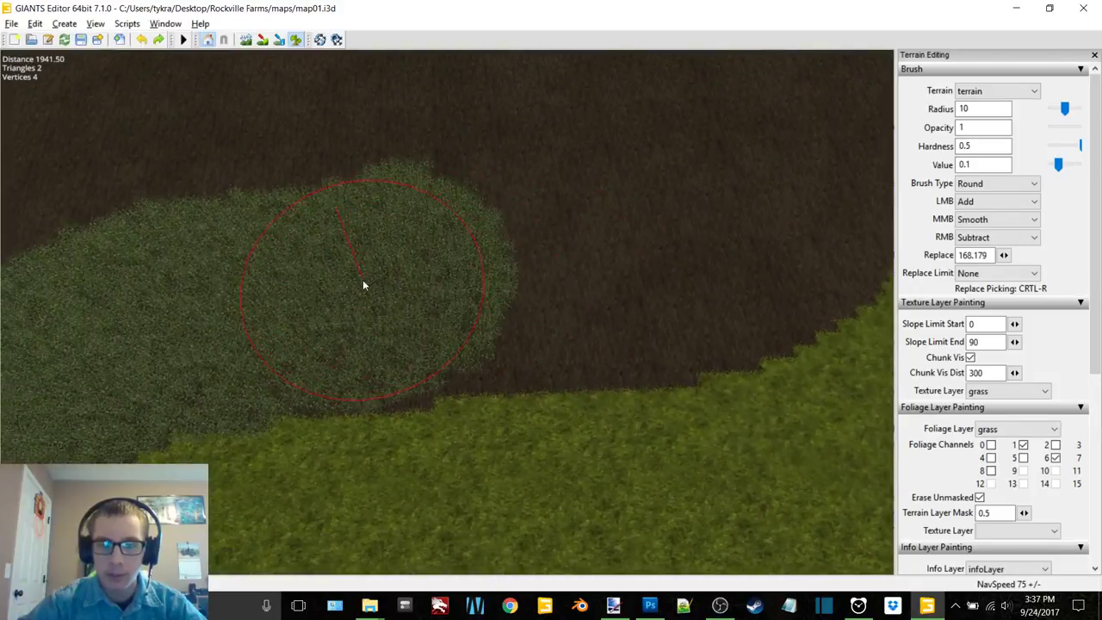
pyautogui.moveTo(395, 273)
pyautogui.mouseDown()
pyautogui.moveTo(457, 260)
pyautogui.moveTo(597, 273)
pyautogui.moveTo(690, 245)
pyautogui.mouseUp()
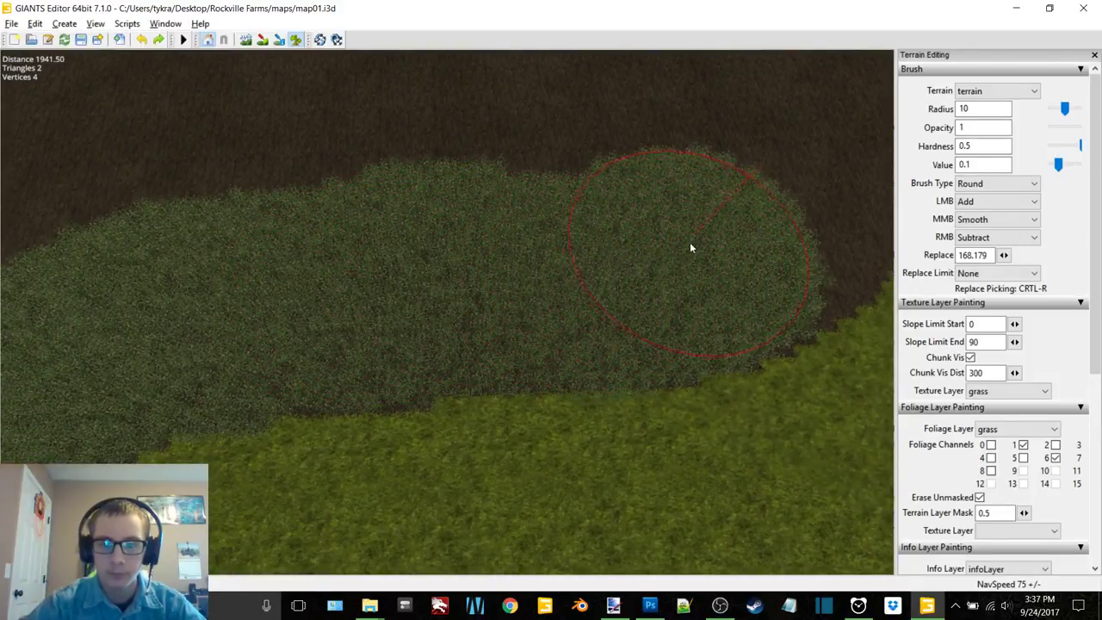
pyautogui.moveTo(689, 240)
pyautogui.mouseDown(button='middle')
pyautogui.moveTo(565, 256)
pyautogui.moveTo(401, 251)
pyautogui.mouseUp(button='middle')
pyautogui.moveTo(401, 252)
pyautogui.mouseDown()
pyautogui.moveTo(363, 239)
pyautogui.moveTo(552, 199)
pyautogui.moveTo(620, 175)
pyautogui.mouseUp()
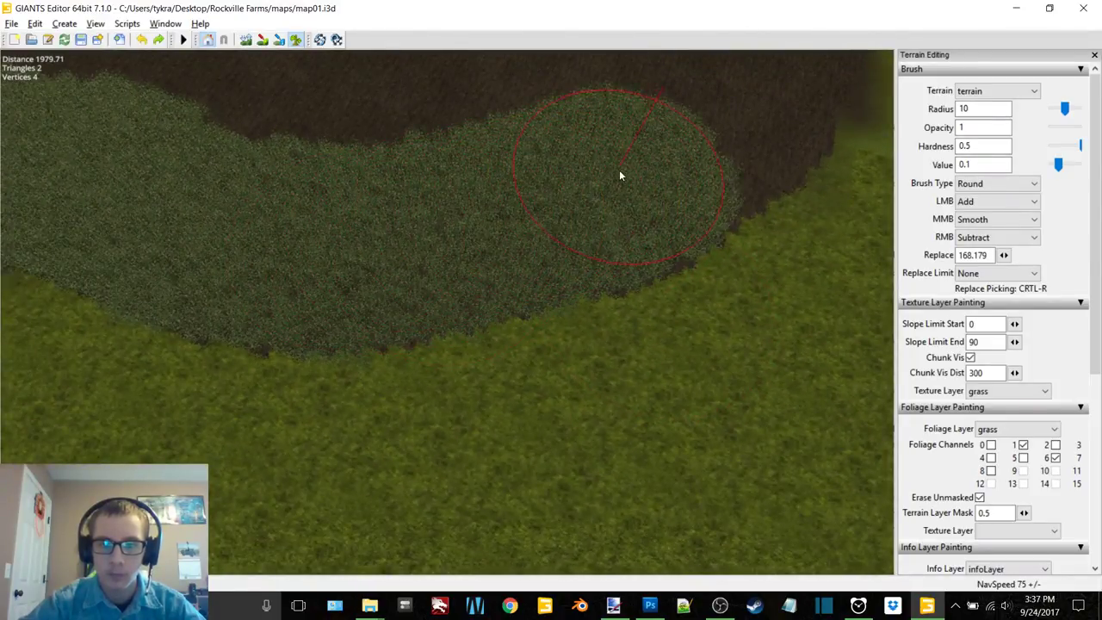
pyautogui.moveTo(617, 180); pyautogui.dragTo(391, 263, button='middle')
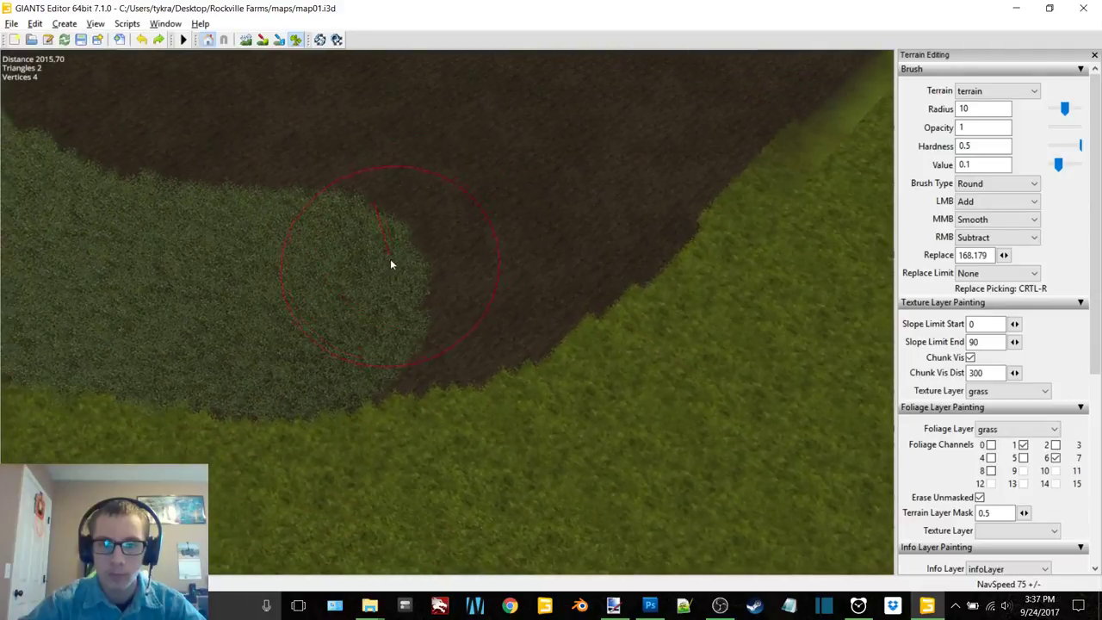
pyautogui.moveTo(475, 263)
pyautogui.mouseDown(button='middle')
pyautogui.moveTo(453, 276)
pyautogui.moveTo(527, 207)
pyautogui.moveTo(571, 192)
pyautogui.moveTo(577, 202)
pyautogui.moveTo(589, 182)
pyautogui.moveTo(531, 152)
pyautogui.moveTo(485, 187)
pyautogui.mouseUp(button='middle')
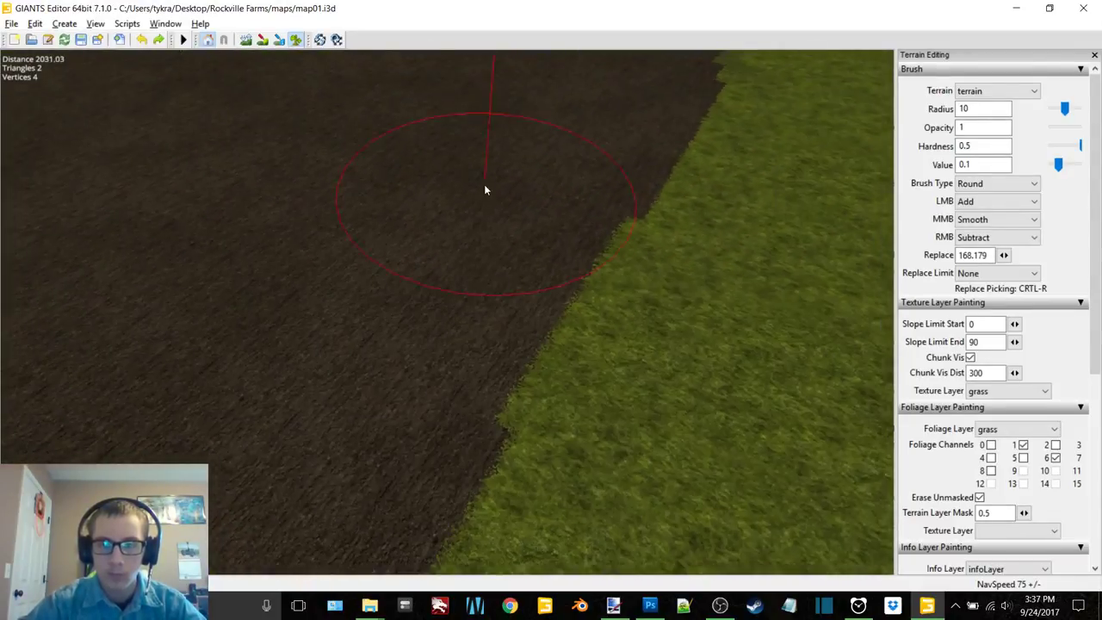
pyautogui.click(997, 184)
pyautogui.click(982, 211)
pyautogui.click(1051, 430)
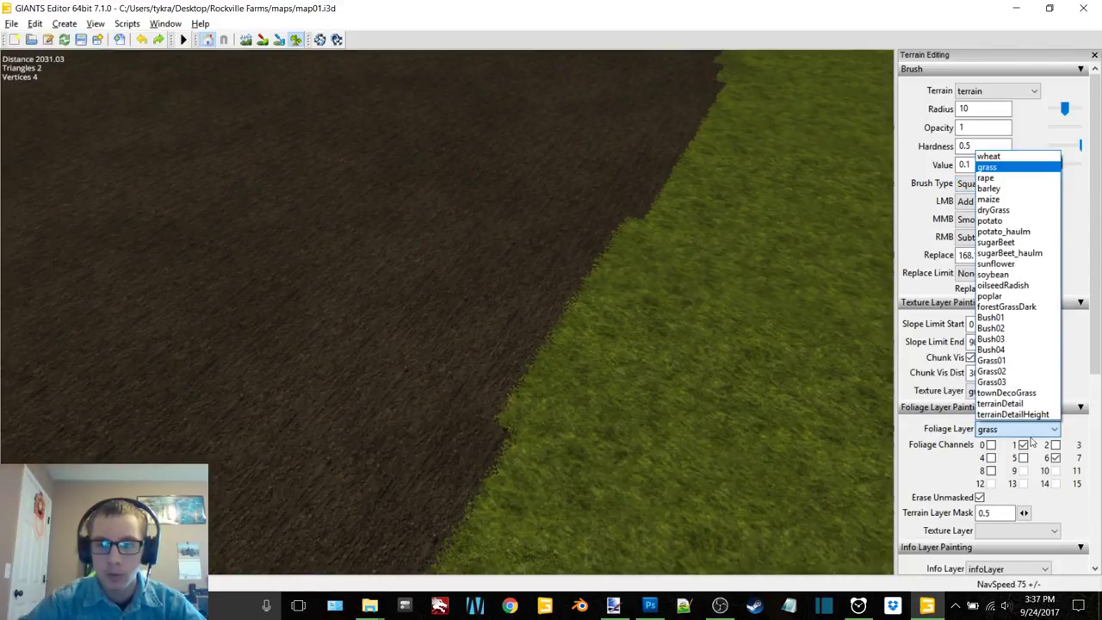
pyautogui.click(1006, 403)
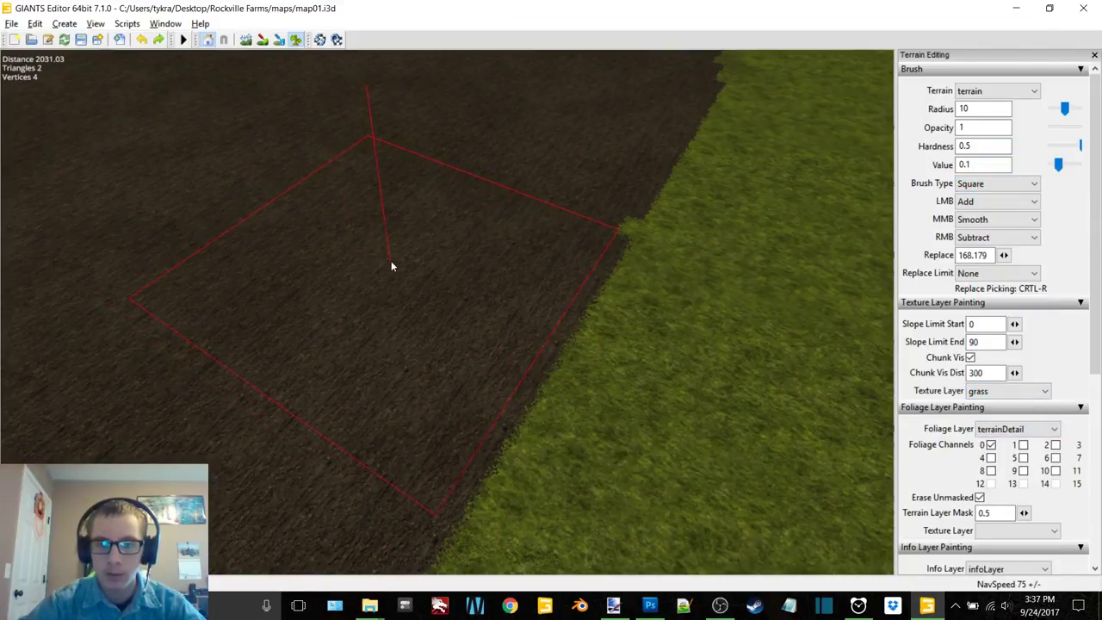
pyautogui.moveTo(431, 229)
pyautogui.mouseDown(button='middle')
pyautogui.moveTo(308, 243)
pyautogui.moveTo(402, 231)
pyautogui.mouseUp(button='middle')
pyautogui.click(995, 189)
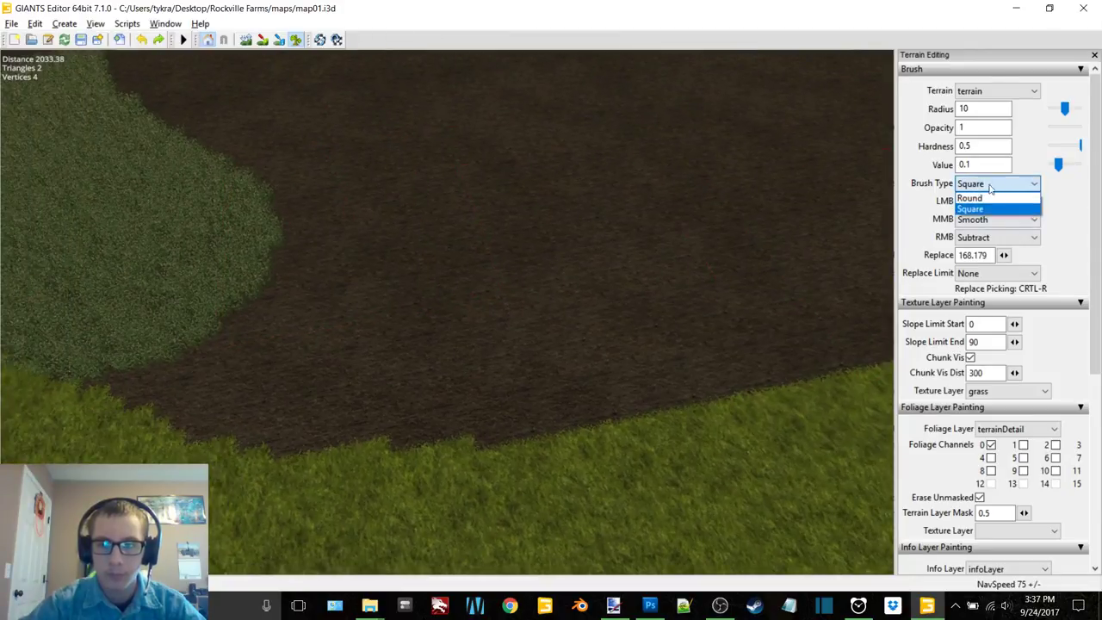
pyautogui.click(982, 205)
# Step: Try a round rape patch with foliage channels 0, 1 and 6 over the end of the grass strip, erase it and return to the grass layer
pyautogui.click(1025, 429)
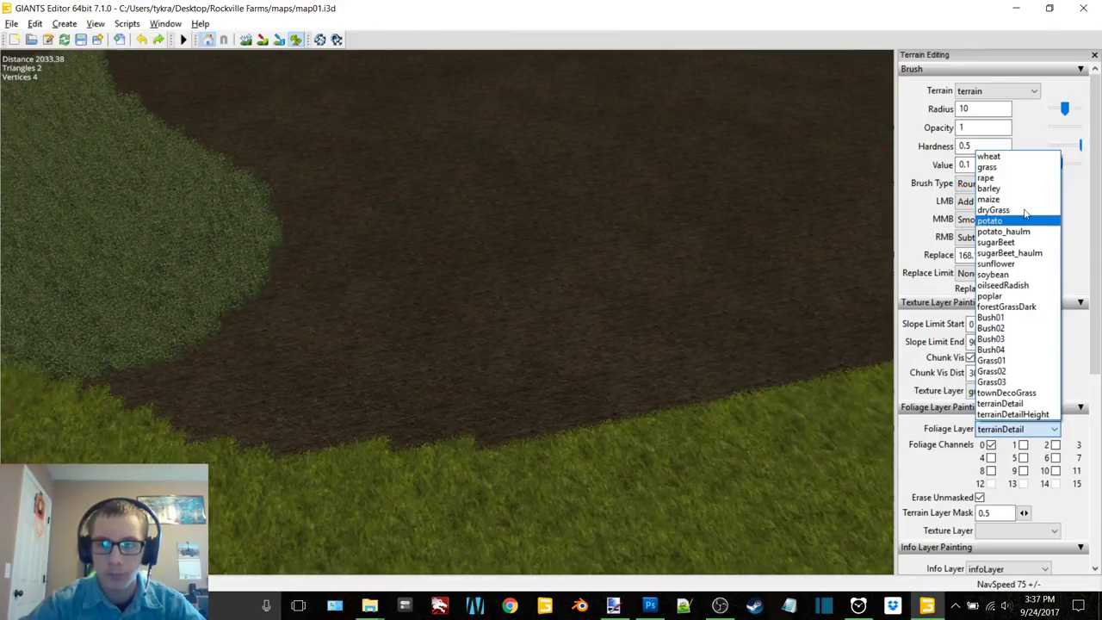
pyautogui.click(991, 175)
pyautogui.click(1055, 457)
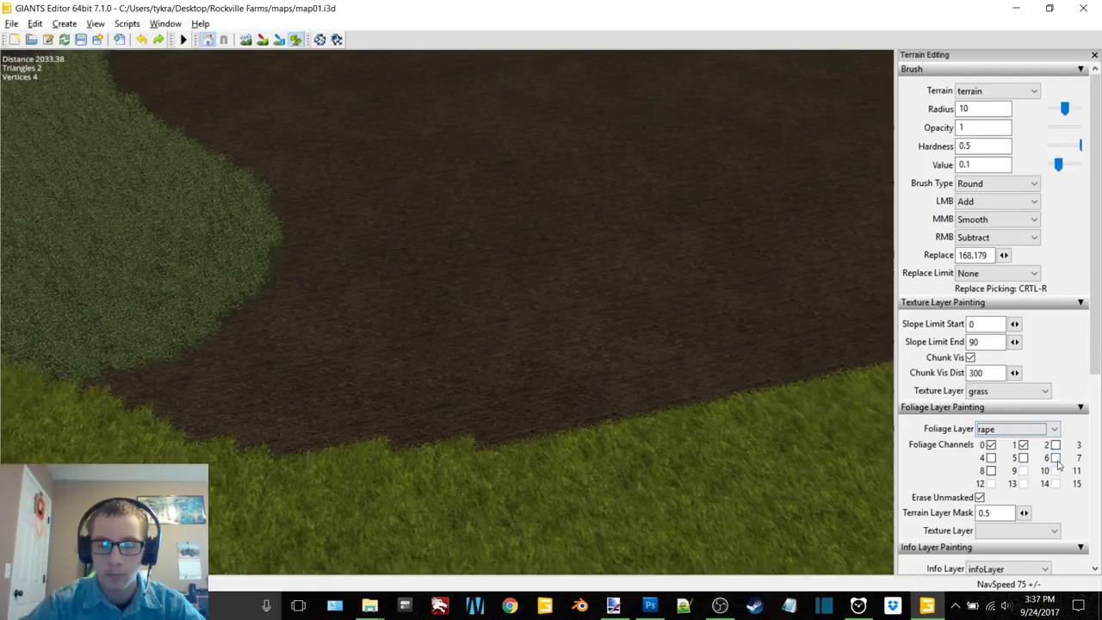
pyautogui.click(278, 295)
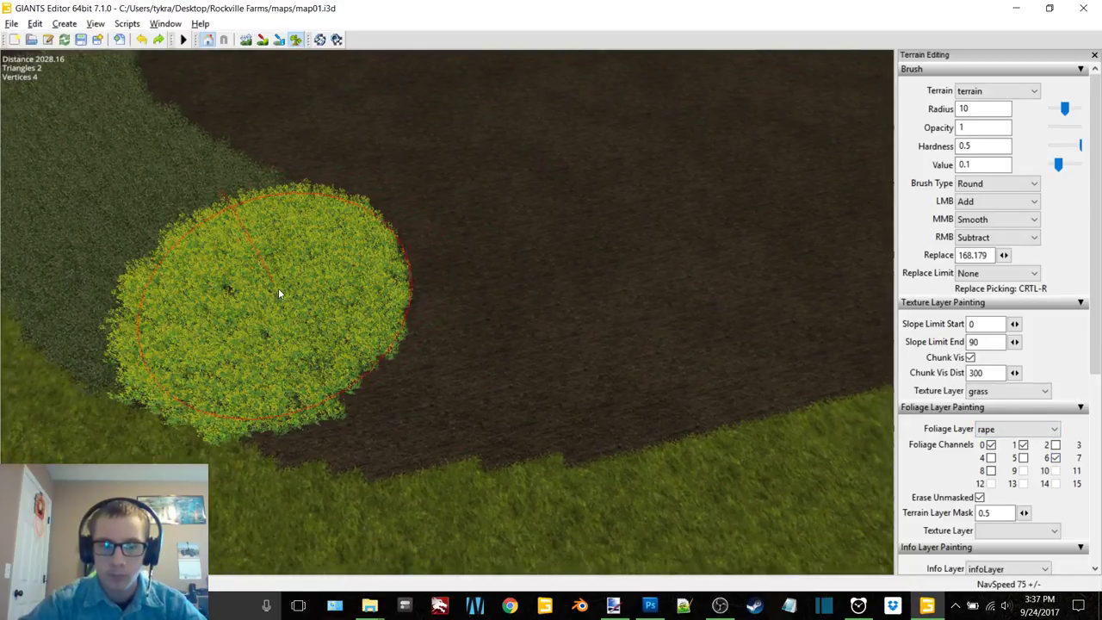
pyautogui.rightClick(278, 289)
pyautogui.click(1025, 430)
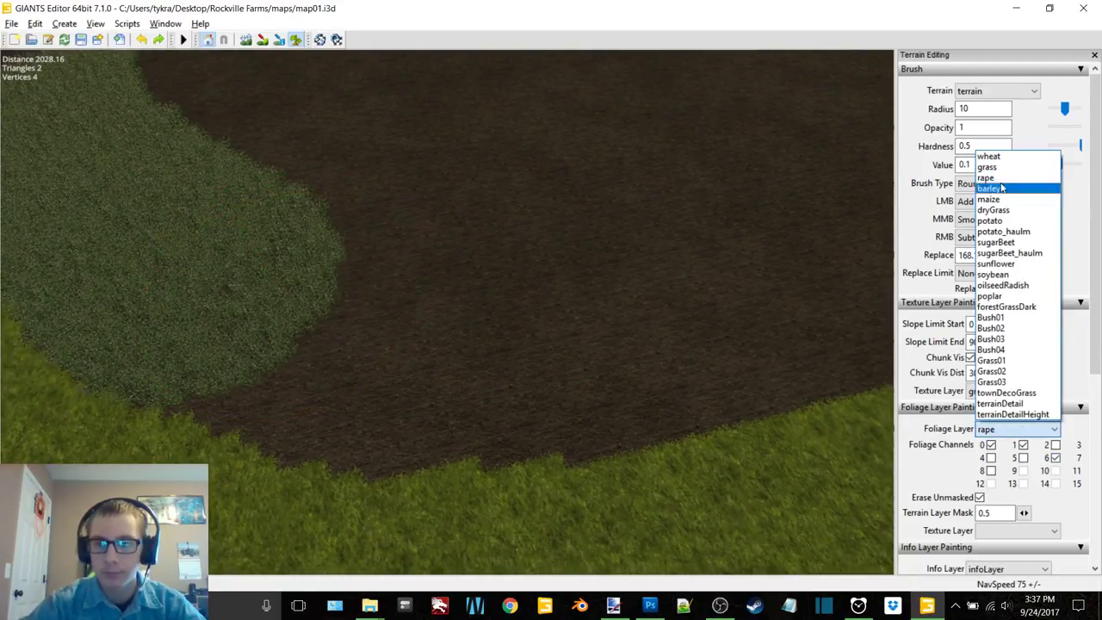
pyautogui.click(990, 164)
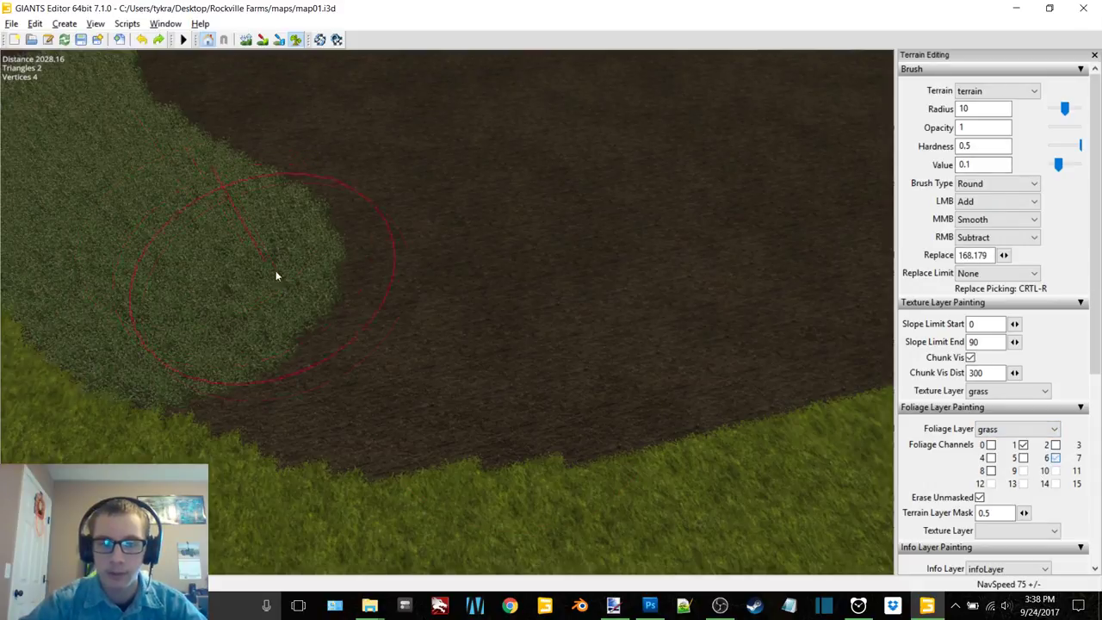
# Step: Extend the grass strip along the straight field edge and around the rounded corner until it joins the existing strip
pyautogui.moveTo(275, 271)
pyautogui.mouseDown()
pyautogui.moveTo(273, 284)
pyautogui.moveTo(411, 326)
pyautogui.moveTo(625, 298)
pyautogui.moveTo(583, 300)
pyautogui.mouseUp()
pyautogui.hotkey('ctrl', 'z')
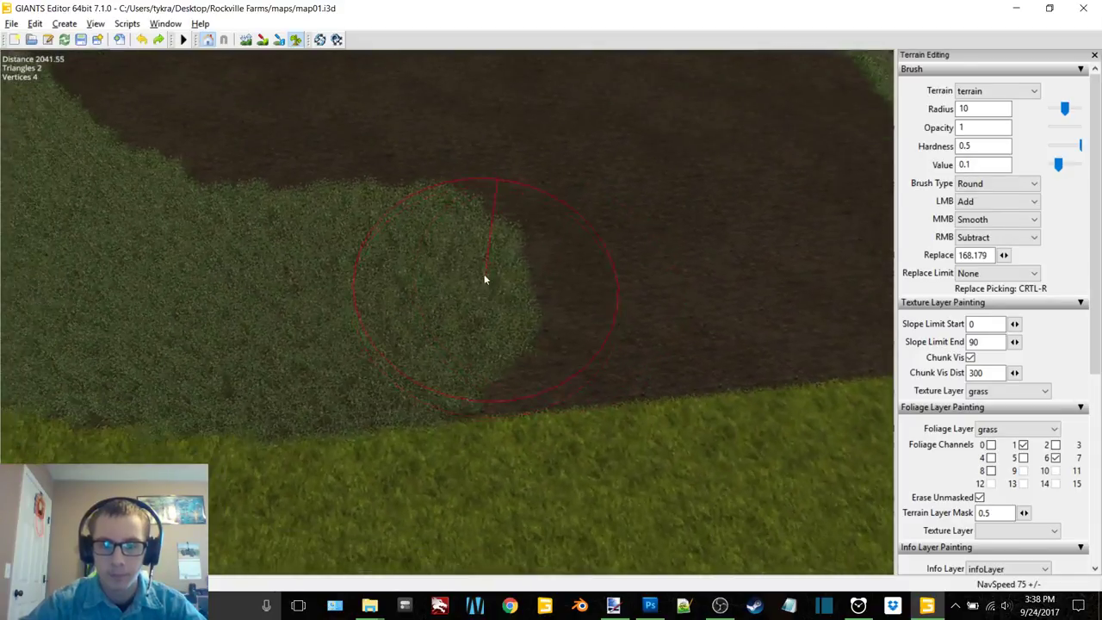
pyautogui.moveTo(361, 262)
pyautogui.mouseDown()
pyautogui.moveTo(352, 271)
pyautogui.moveTo(691, 257)
pyautogui.mouseUp()
pyautogui.hotkey('ctrl', 'z')
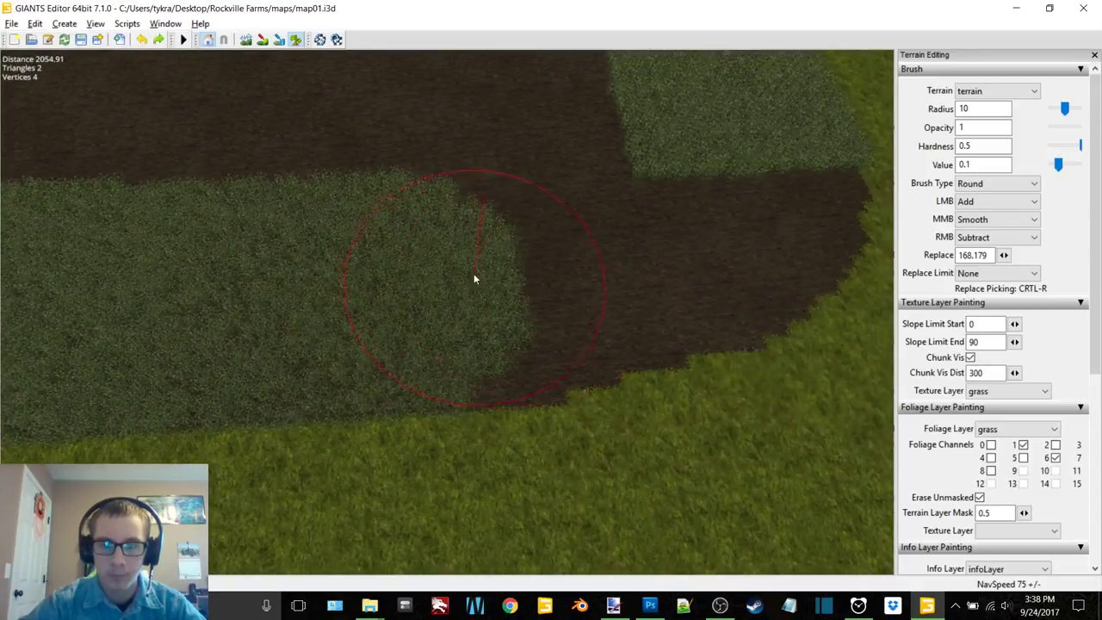
pyautogui.moveTo(474, 279)
pyautogui.mouseDown()
pyautogui.moveTo(465, 273)
pyautogui.moveTo(696, 227)
pyautogui.moveTo(736, 179)
pyautogui.mouseUp()
pyautogui.press('d')
pyautogui.press('w')
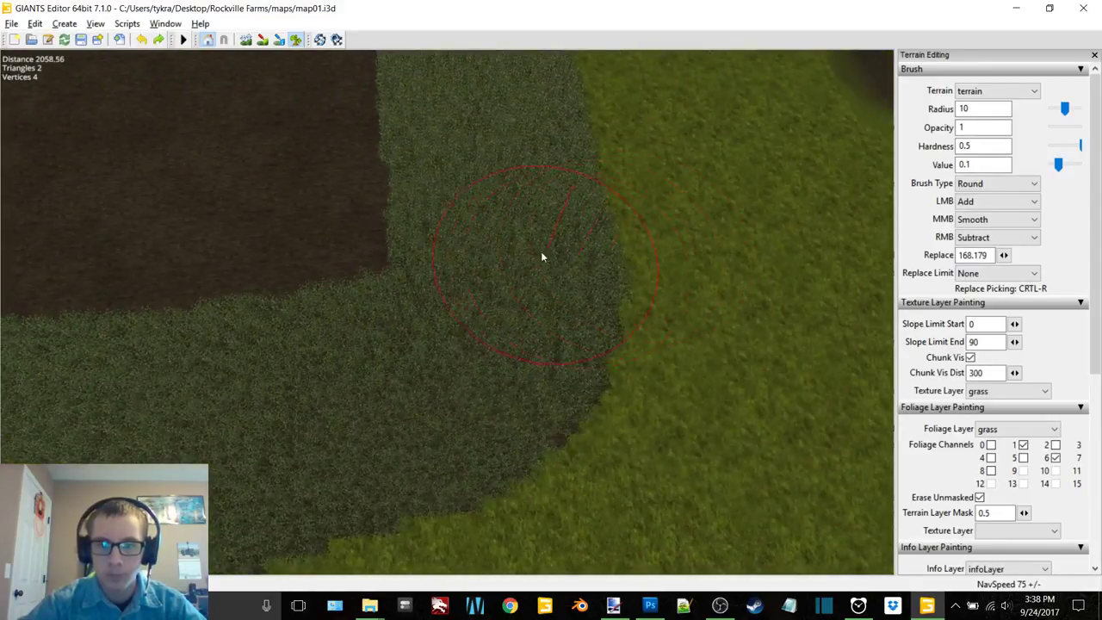
# Step: Set the round brush to radius 20 and paint grass over the bare soil inside the field border
pyautogui.press('a')
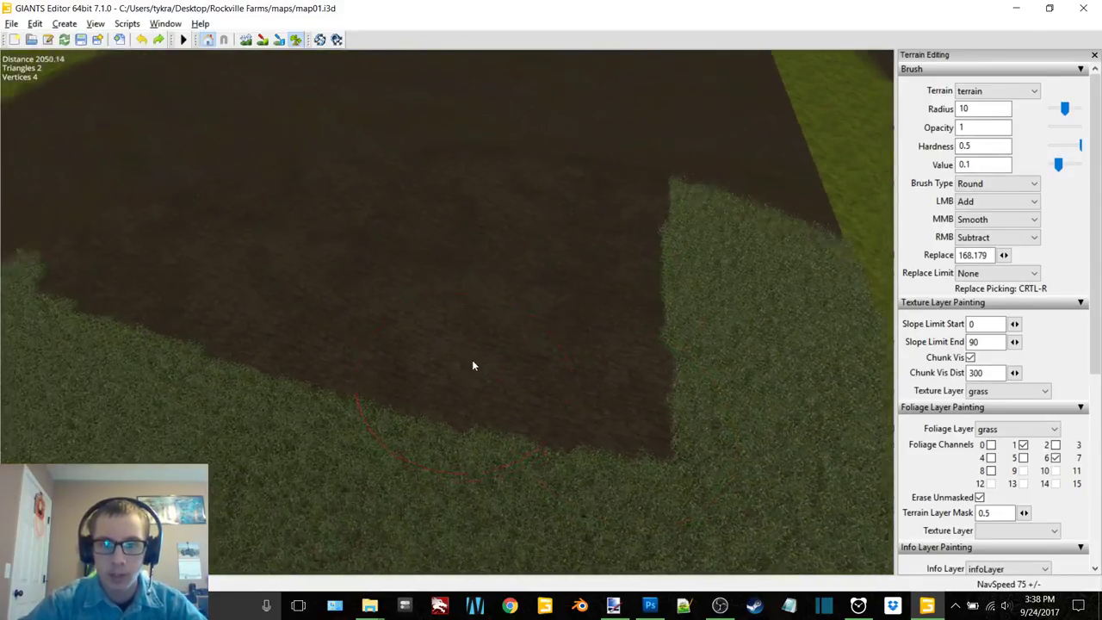
pyautogui.press('w')
pyautogui.click(1034, 183)
pyautogui.click(990, 209)
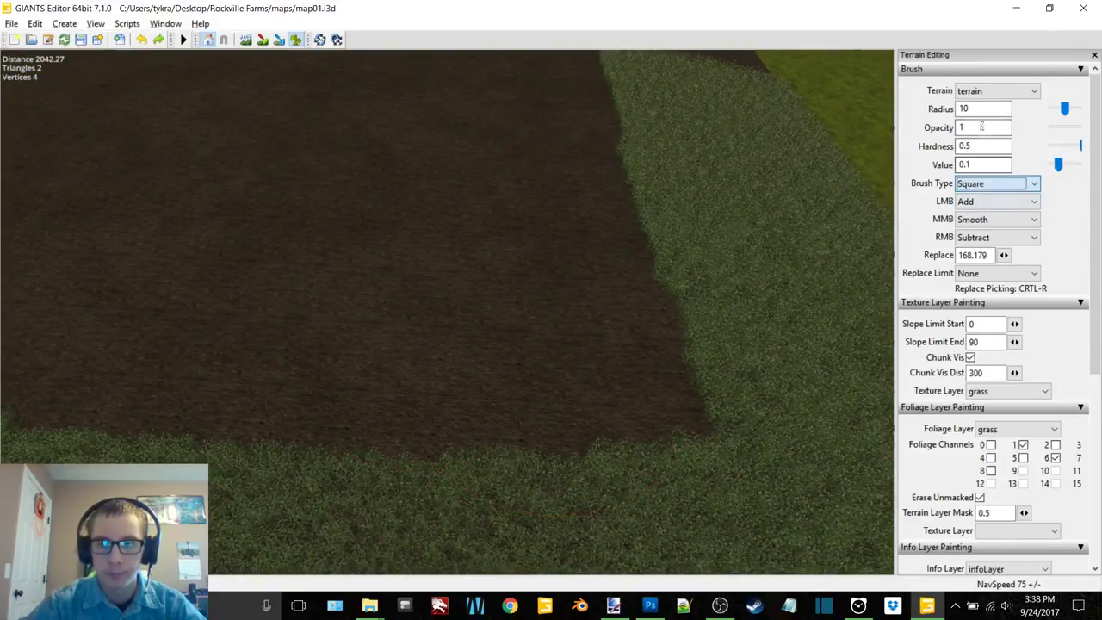
pyautogui.doubleClick(965, 108)
pyautogui.write('20')
pyautogui.press('Return')
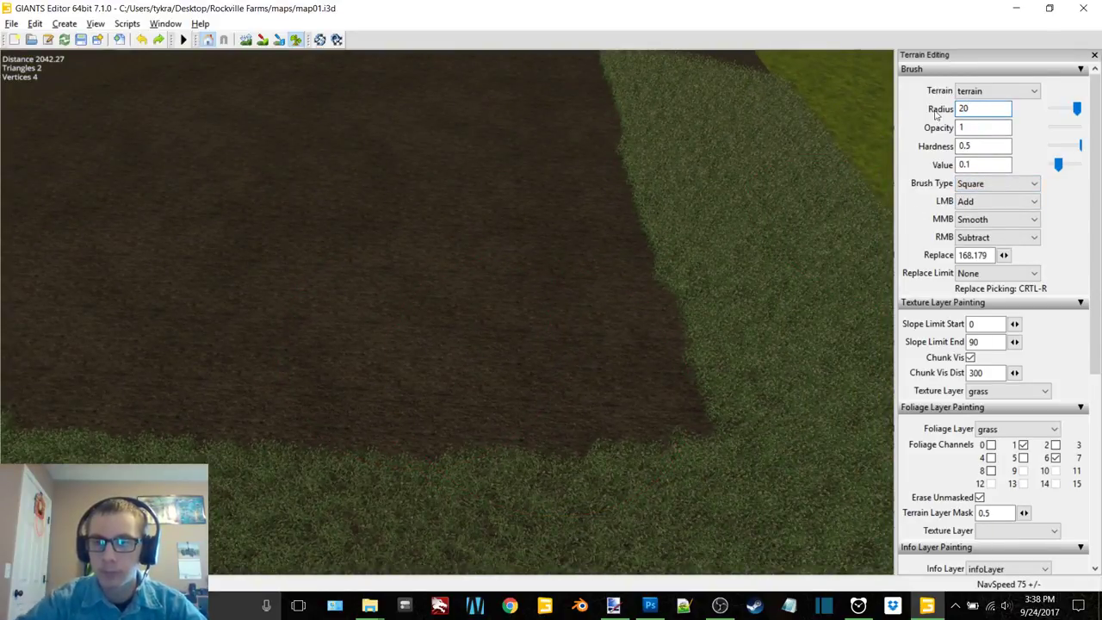
pyautogui.click(991, 183)
pyautogui.click(987, 197)
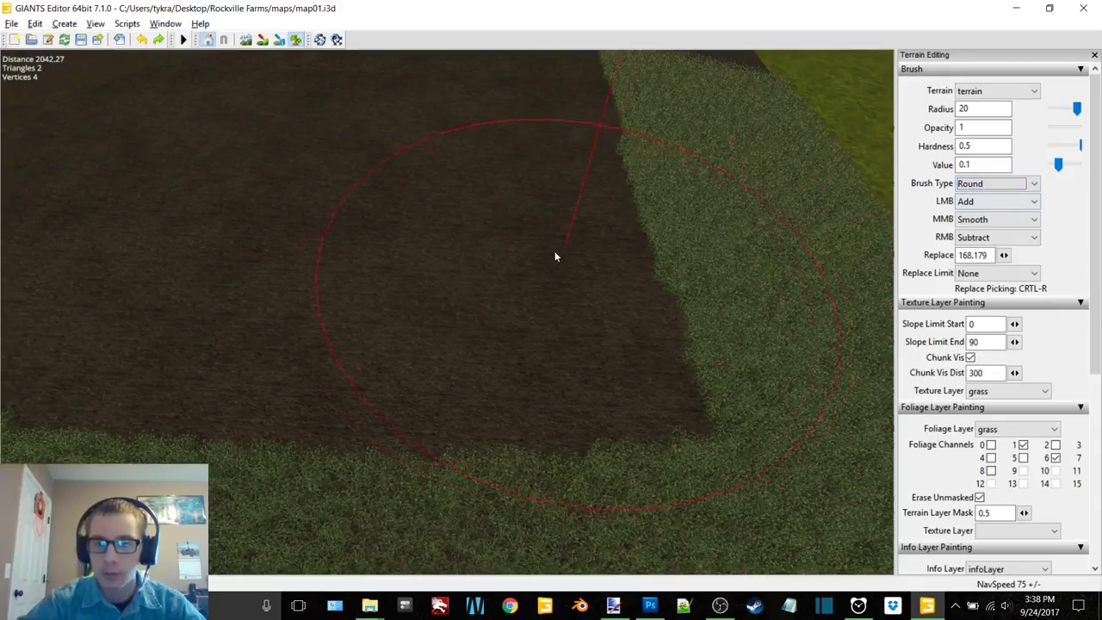
pyautogui.moveTo(555, 256)
pyautogui.mouseDown()
pyautogui.moveTo(531, 266)
pyautogui.moveTo(376, 265)
pyautogui.moveTo(471, 254)
pyautogui.moveTo(542, 274)
pyautogui.moveTo(465, 289)
pyautogui.moveTo(320, 265)
pyautogui.moveTo(276, 234)
pyautogui.moveTo(356, 282)
pyautogui.moveTo(491, 332)
pyautogui.moveTo(466, 348)
pyautogui.moveTo(485, 338)
pyautogui.moveTo(555, 342)
pyautogui.moveTo(567, 331)
pyautogui.moveTo(445, 253)
pyautogui.moveTo(398, 142)
pyautogui.moveTo(410, 251)
pyautogui.moveTo(457, 306)
pyautogui.moveTo(430, 297)
pyautogui.moveTo(522, 295)
pyautogui.moveTo(567, 269)
pyautogui.moveTo(432, 226)
pyautogui.moveTo(186, 224)
pyautogui.moveTo(722, 248)
pyautogui.moveTo(579, 246)
pyautogui.moveTo(611, 238)
pyautogui.moveTo(595, 249)
pyautogui.moveTo(621, 224)
pyautogui.moveTo(696, 213)
pyautogui.moveTo(328, 236)
pyautogui.moveTo(447, 242)
pyautogui.moveTo(564, 216)
pyautogui.moveTo(455, 226)
pyautogui.moveTo(312, 264)
pyautogui.moveTo(363, 237)
pyautogui.moveTo(435, 247)
pyautogui.moveTo(678, 213)
pyautogui.moveTo(397, 277)
pyautogui.moveTo(234, 280)
pyautogui.moveTo(345, 255)
pyautogui.moveTo(413, 285)
pyautogui.moveTo(403, 274)
pyautogui.moveTo(640, 289)
pyautogui.moveTo(364, 270)
pyautogui.moveTo(312, 221)
pyautogui.moveTo(407, 275)
pyautogui.moveTo(429, 304)
pyautogui.moveTo(409, 307)
pyautogui.moveTo(525, 286)
pyautogui.moveTo(659, 284)
pyautogui.moveTo(301, 235)
pyautogui.moveTo(541, 281)
pyautogui.moveTo(390, 262)
pyautogui.moveTo(408, 273)
pyautogui.moveTo(419, 306)
pyautogui.moveTo(374, 322)
pyautogui.moveTo(396, 302)
pyautogui.moveTo(626, 309)
pyautogui.moveTo(538, 316)
pyautogui.moveTo(568, 310)
pyautogui.moveTo(278, 248)
pyautogui.moveTo(530, 290)
pyautogui.moveTo(197, 241)
pyautogui.moveTo(462, 259)
pyautogui.moveTo(249, 249)
pyautogui.moveTo(418, 260)
pyautogui.moveTo(494, 301)
pyautogui.moveTo(335, 273)
pyautogui.moveTo(639, 292)
pyautogui.moveTo(276, 197)
pyautogui.moveTo(421, 322)
pyautogui.moveTo(502, 288)
pyautogui.moveTo(374, 300)
pyautogui.moveTo(749, 298)
pyautogui.moveTo(204, 270)
pyautogui.moveTo(325, 300)
pyautogui.moveTo(379, 293)
pyautogui.moveTo(312, 278)
pyautogui.moveTo(541, 281)
pyautogui.moveTo(409, 290)
pyautogui.moveTo(623, 320)
pyautogui.moveTo(573, 333)
pyautogui.moveTo(445, 303)
pyautogui.moveTo(473, 325)
pyautogui.moveTo(411, 369)
pyautogui.moveTo(535, 229)
pyautogui.moveTo(453, 295)
pyautogui.moveTo(529, 239)
pyautogui.moveTo(480, 298)
pyautogui.moveTo(435, 296)
pyautogui.moveTo(458, 261)
pyautogui.moveTo(451, 276)
pyautogui.moveTo(396, 290)
pyautogui.moveTo(477, 258)
pyautogui.moveTo(319, 238)
pyautogui.moveTo(401, 292)
pyautogui.moveTo(437, 291)
pyautogui.moveTo(296, 253)
pyautogui.moveTo(436, 305)
pyautogui.moveTo(414, 244)
pyautogui.moveTo(401, 294)
pyautogui.moveTo(588, 381)
pyautogui.moveTo(431, 258)
pyautogui.moveTo(428, 314)
pyautogui.moveTo(620, 318)
pyautogui.moveTo(402, 218)
pyautogui.moveTo(511, 312)
pyautogui.moveTo(385, 260)
pyautogui.moveTo(224, 232)
pyautogui.moveTo(448, 249)
pyautogui.moveTo(423, 236)
pyautogui.moveTo(423, 220)
pyautogui.moveTo(266, 316)
pyautogui.moveTo(529, 327)
pyautogui.moveTo(444, 313)
pyautogui.moveTo(571, 285)
pyautogui.moveTo(376, 335)
pyautogui.moveTo(514, 249)
pyautogui.moveTo(465, 253)
pyautogui.mouseUp()
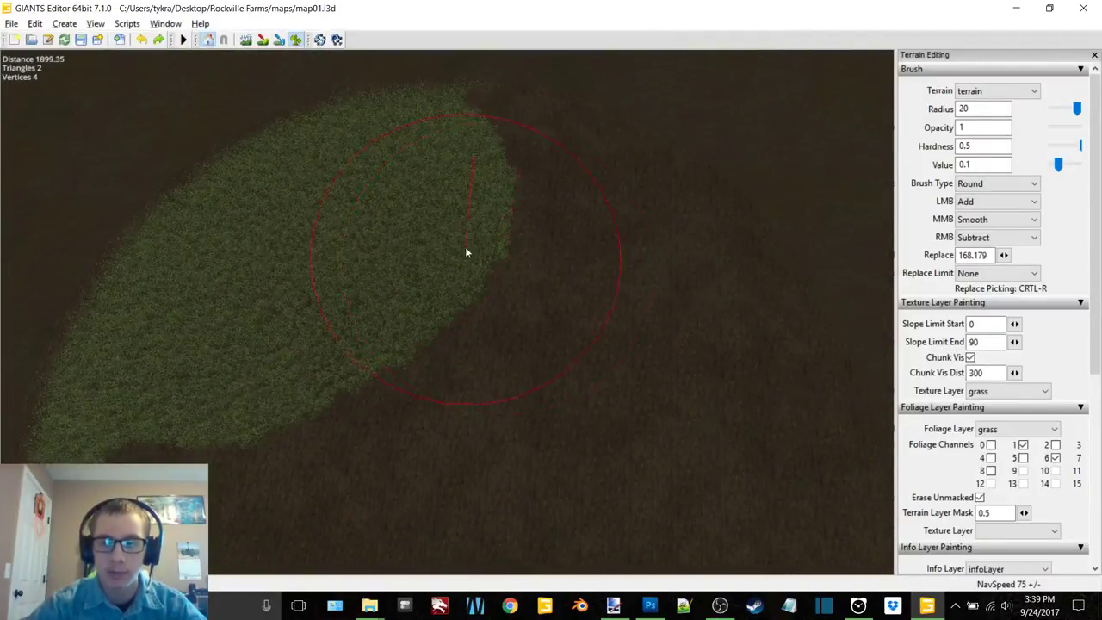
# Step: Paint a round wheat test patch with foliage channels 0 and 6 on the bare soil beside the grass
pyautogui.click(1016, 429)
pyautogui.click(1014, 179)
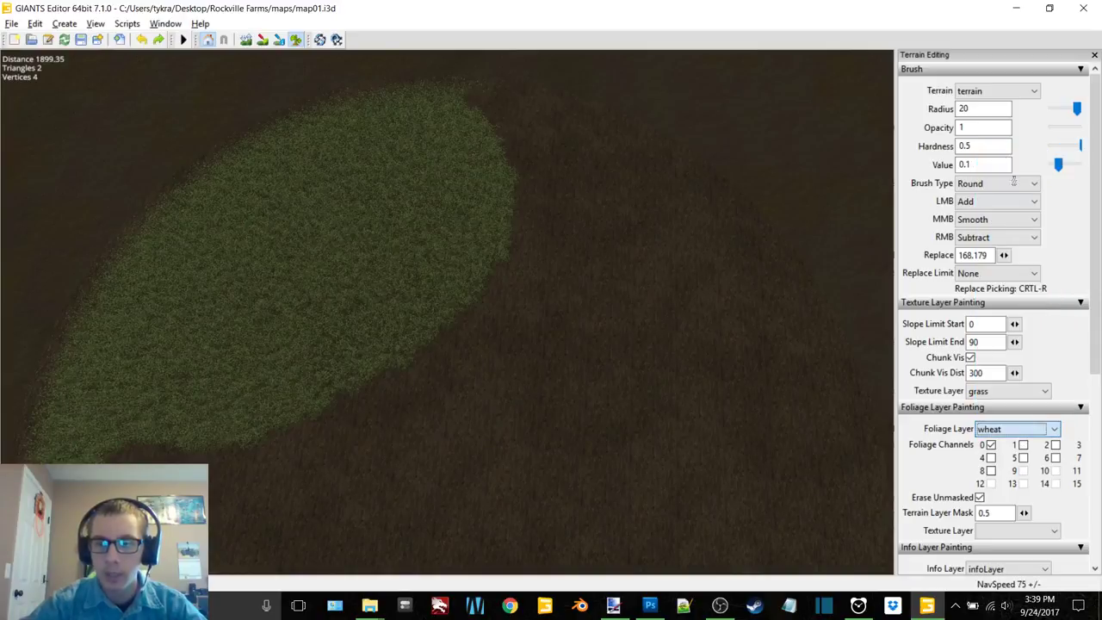
pyautogui.click(1056, 458)
pyautogui.click(530, 291)
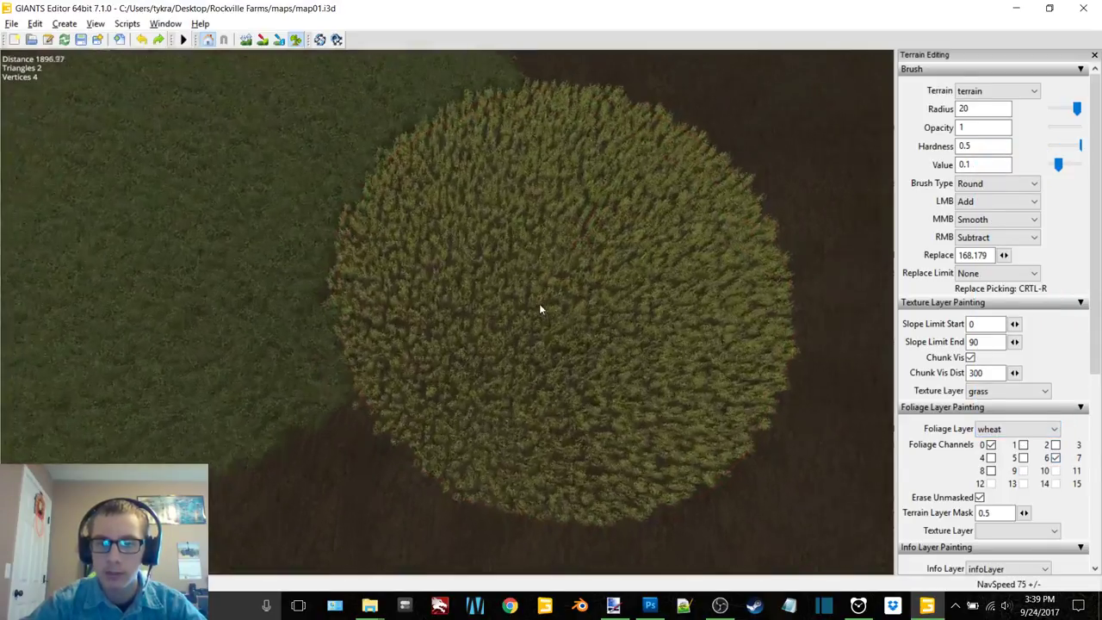
pyautogui.scroll(-3, 540, 309)
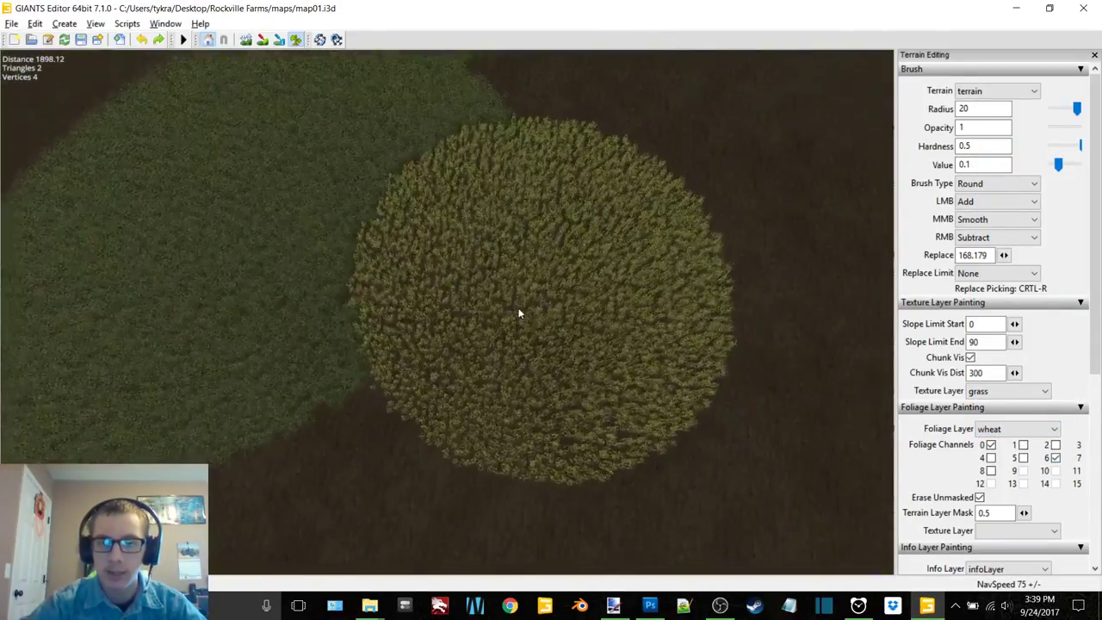
# Step: Return to the grass foliage layer with channels 1 and 6 and paint grass across the field's bare interior, including the wheat patch
pyautogui.click(1016, 429)
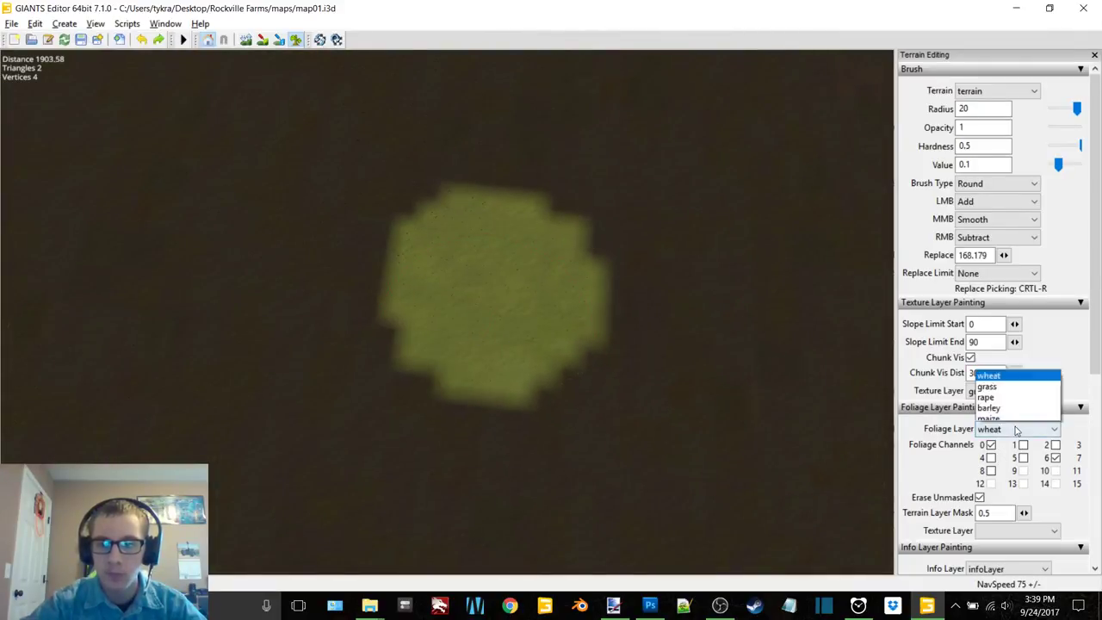
pyautogui.click(999, 166)
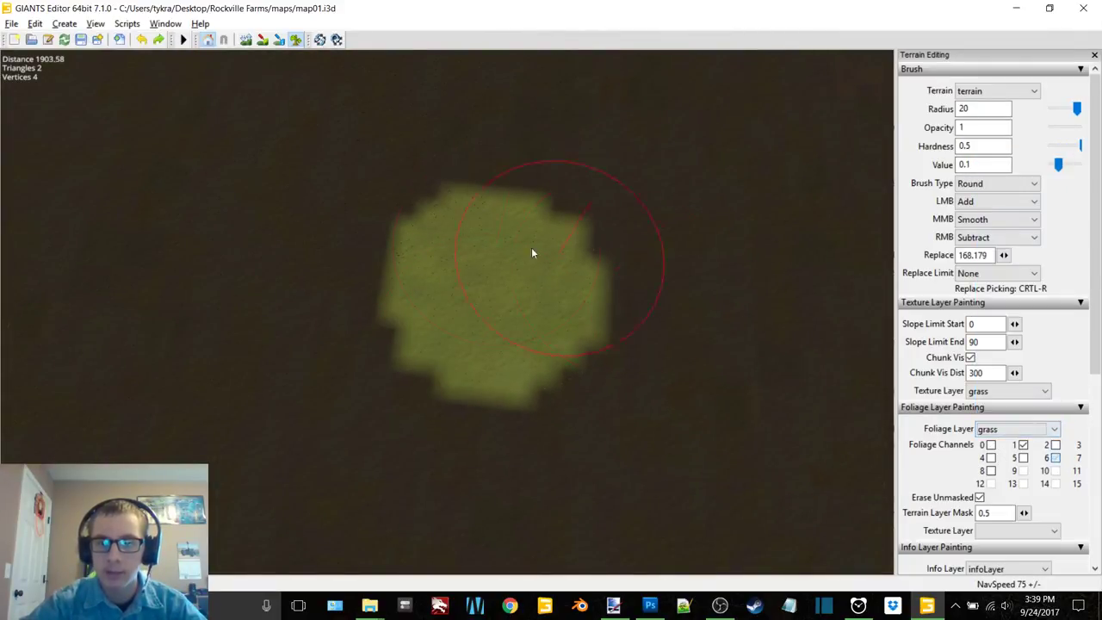
pyautogui.moveTo(310, 246)
pyautogui.mouseDown()
pyautogui.moveTo(551, 193)
pyautogui.moveTo(485, 278)
pyautogui.moveTo(419, 310)
pyautogui.moveTo(585, 290)
pyautogui.moveTo(621, 270)
pyautogui.moveTo(525, 293)
pyautogui.moveTo(506, 325)
pyautogui.moveTo(531, 314)
pyautogui.moveTo(534, 350)
pyautogui.moveTo(489, 357)
pyautogui.moveTo(564, 253)
pyautogui.moveTo(509, 333)
pyautogui.moveTo(516, 325)
pyautogui.moveTo(487, 301)
pyautogui.moveTo(503, 270)
pyautogui.moveTo(482, 326)
pyautogui.moveTo(476, 246)
pyautogui.moveTo(595, 337)
pyautogui.moveTo(554, 326)
pyautogui.moveTo(510, 284)
pyautogui.moveTo(487, 213)
pyautogui.moveTo(416, 363)
pyautogui.moveTo(454, 307)
pyautogui.moveTo(526, 247)
pyautogui.moveTo(483, 315)
pyautogui.moveTo(367, 405)
pyautogui.moveTo(392, 348)
pyautogui.moveTo(508, 254)
pyautogui.moveTo(418, 352)
pyautogui.moveTo(445, 319)
pyautogui.moveTo(542, 288)
pyautogui.moveTo(470, 339)
pyautogui.moveTo(349, 349)
pyautogui.moveTo(395, 325)
pyautogui.moveTo(532, 330)
pyautogui.moveTo(365, 317)
pyautogui.moveTo(488, 353)
pyautogui.moveTo(549, 346)
pyautogui.moveTo(394, 330)
pyautogui.moveTo(510, 356)
pyautogui.moveTo(410, 327)
pyautogui.moveTo(509, 369)
pyautogui.moveTo(455, 403)
pyautogui.moveTo(387, 405)
pyautogui.moveTo(377, 385)
pyautogui.moveTo(482, 331)
pyautogui.moveTo(544, 359)
pyautogui.moveTo(510, 375)
pyautogui.moveTo(495, 311)
pyautogui.moveTo(483, 317)
pyautogui.moveTo(500, 315)
pyautogui.moveTo(366, 279)
pyautogui.moveTo(556, 304)
pyautogui.moveTo(457, 323)
pyautogui.moveTo(469, 318)
pyautogui.moveTo(505, 362)
pyautogui.moveTo(667, 353)
pyautogui.moveTo(212, 335)
pyautogui.moveTo(336, 339)
pyautogui.moveTo(224, 250)
pyautogui.moveTo(571, 251)
pyautogui.moveTo(534, 310)
pyautogui.moveTo(614, 381)
pyautogui.moveTo(403, 298)
pyautogui.moveTo(394, 341)
pyautogui.moveTo(437, 256)
pyautogui.moveTo(624, 318)
pyautogui.moveTo(411, 456)
pyautogui.moveTo(526, 342)
pyautogui.moveTo(342, 391)
pyautogui.moveTo(468, 245)
pyautogui.moveTo(439, 370)
pyautogui.moveTo(689, 206)
pyautogui.moveTo(587, 377)
pyautogui.moveTo(436, 226)
pyautogui.moveTo(440, 298)
pyautogui.mouseUp()
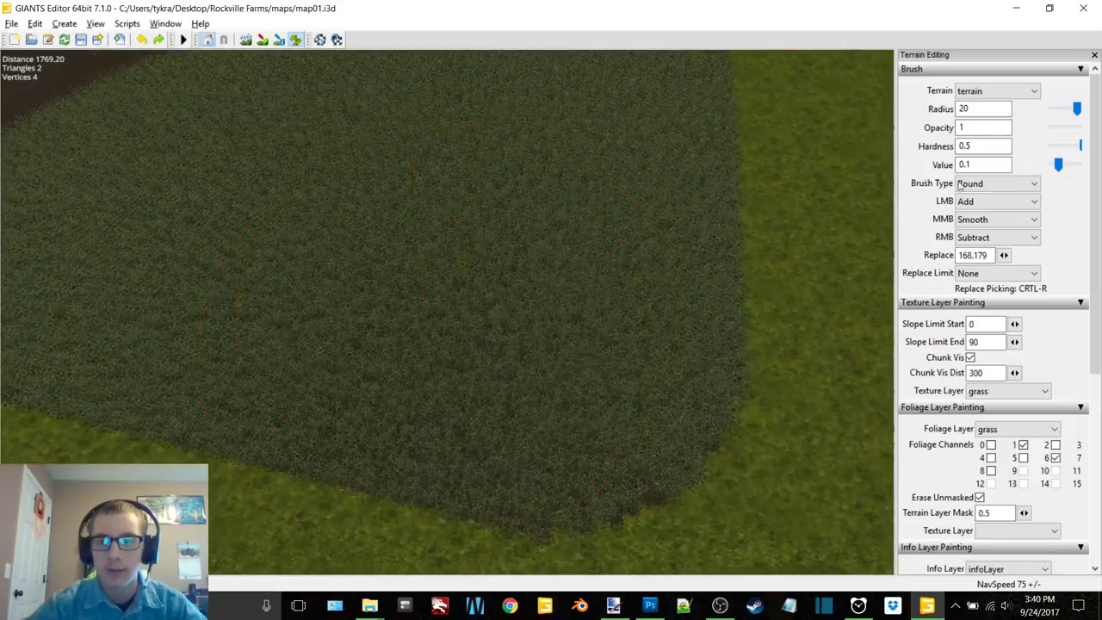
# Step: Paint terrainDetail with channels 0 and 2 under the grass near the field's corner, using a square brush of radius 20
pyautogui.click(990, 183)
pyautogui.click(990, 211)
pyautogui.moveTo(574, 362); pyautogui.dragTo(921, 403)
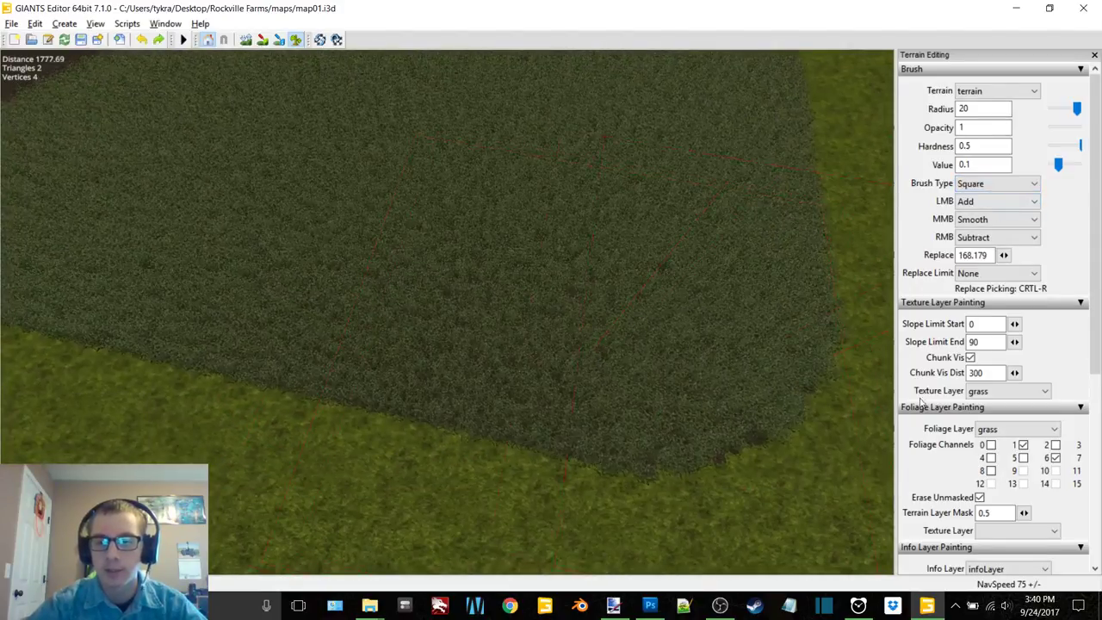
pyautogui.click(1017, 429)
pyautogui.click(1006, 401)
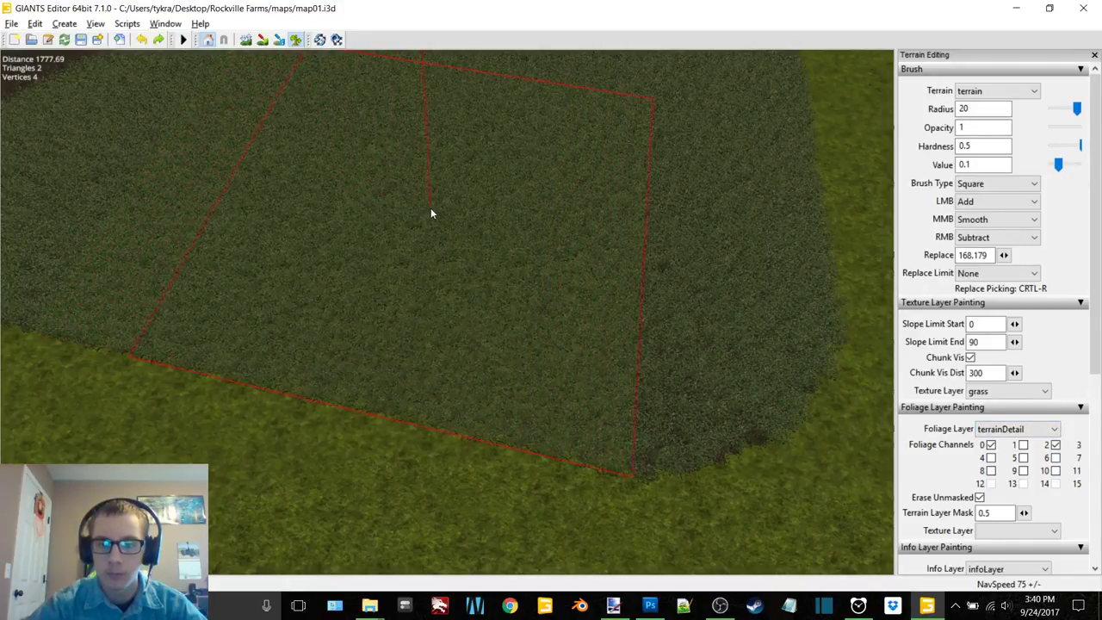
pyautogui.moveTo(418, 241)
pyautogui.mouseDown()
pyautogui.moveTo(501, 266)
pyautogui.moveTo(479, 263)
pyautogui.moveTo(502, 285)
pyautogui.mouseUp()
pyautogui.hotkey('ctrl', 'z')
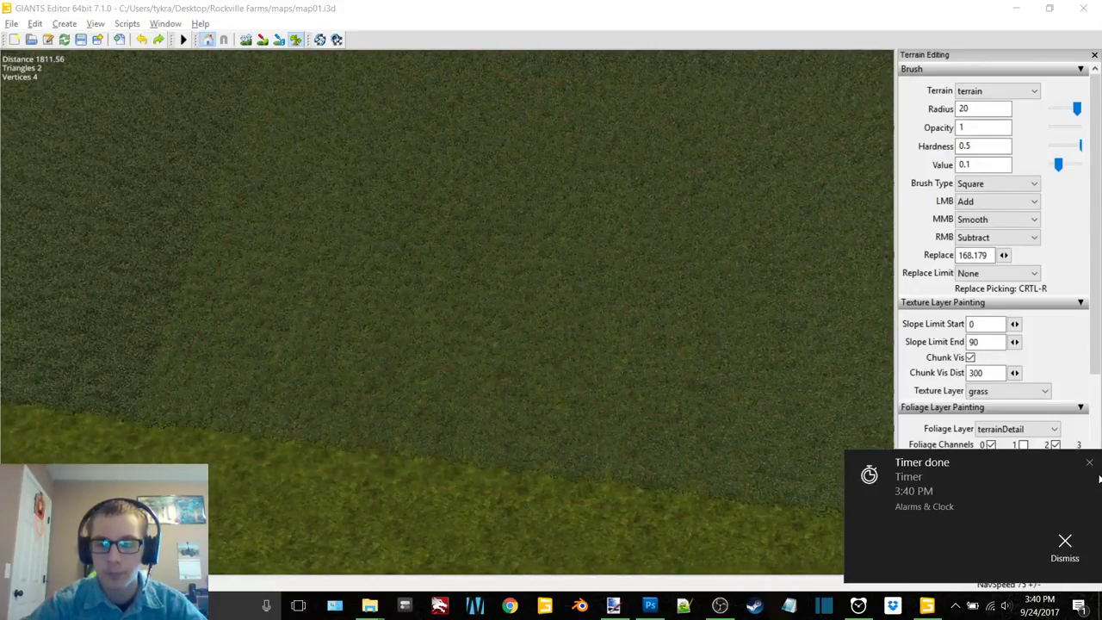
# Step: Dismiss the timer notification and continue the square terrainDetail painting along the straight field edges up to the rounded corner
pyautogui.click(1066, 544)
pyautogui.scroll(3, 603, 384)
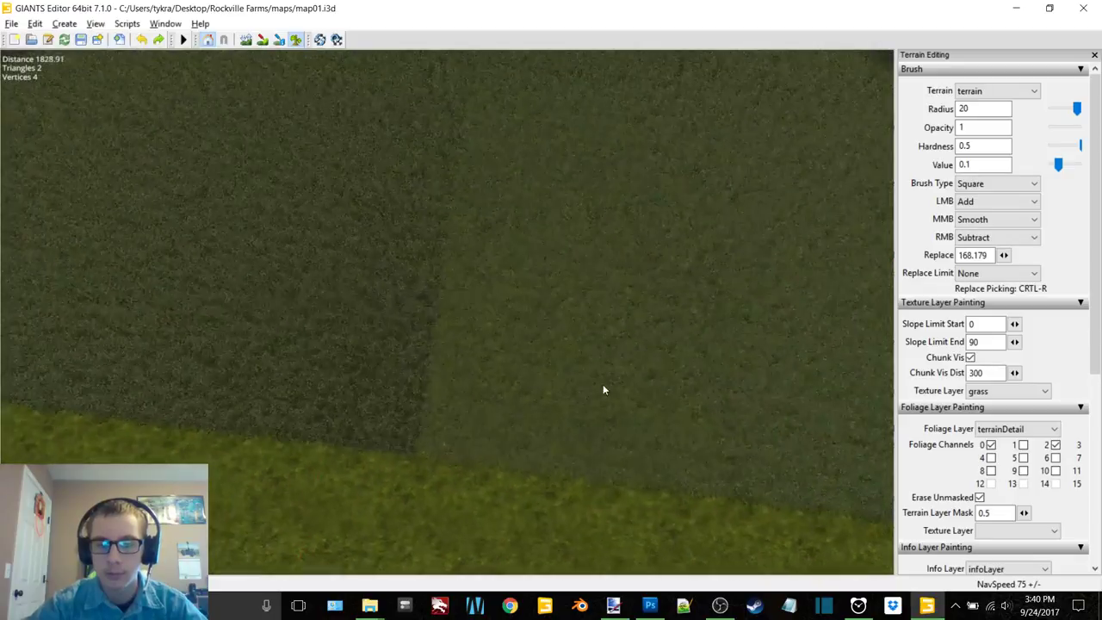
pyautogui.scroll(-1, 417, 256)
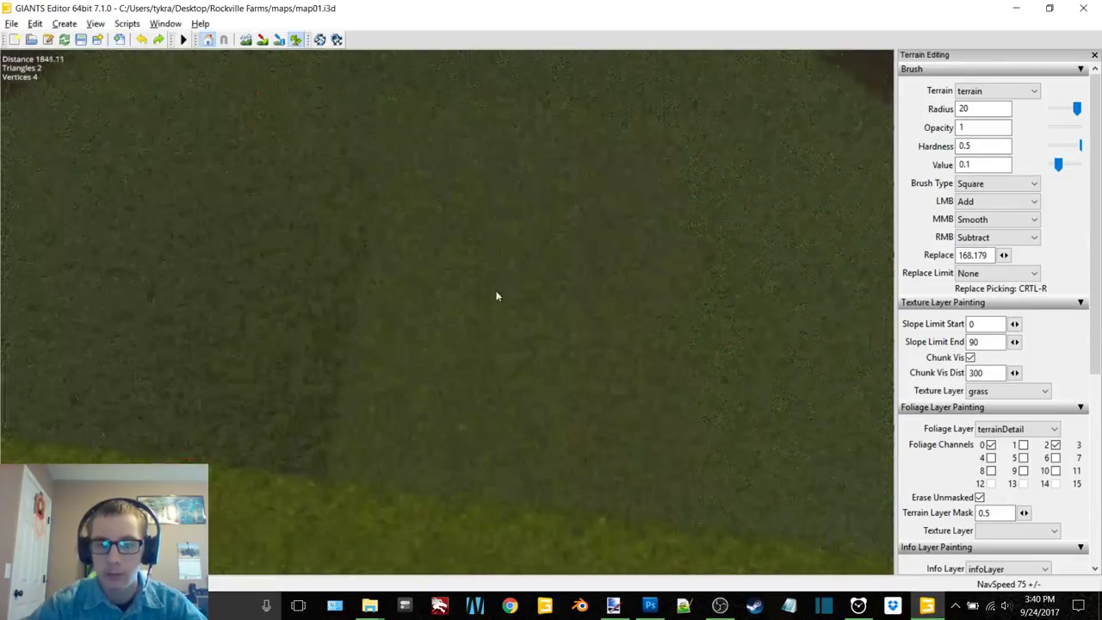
pyautogui.moveTo(360, 286); pyautogui.dragTo(507, 310, button='middle')
pyautogui.moveTo(436, 314)
pyautogui.mouseDown(button='middle')
pyautogui.moveTo(480, 312)
pyautogui.moveTo(440, 283)
pyautogui.mouseUp(button='middle')
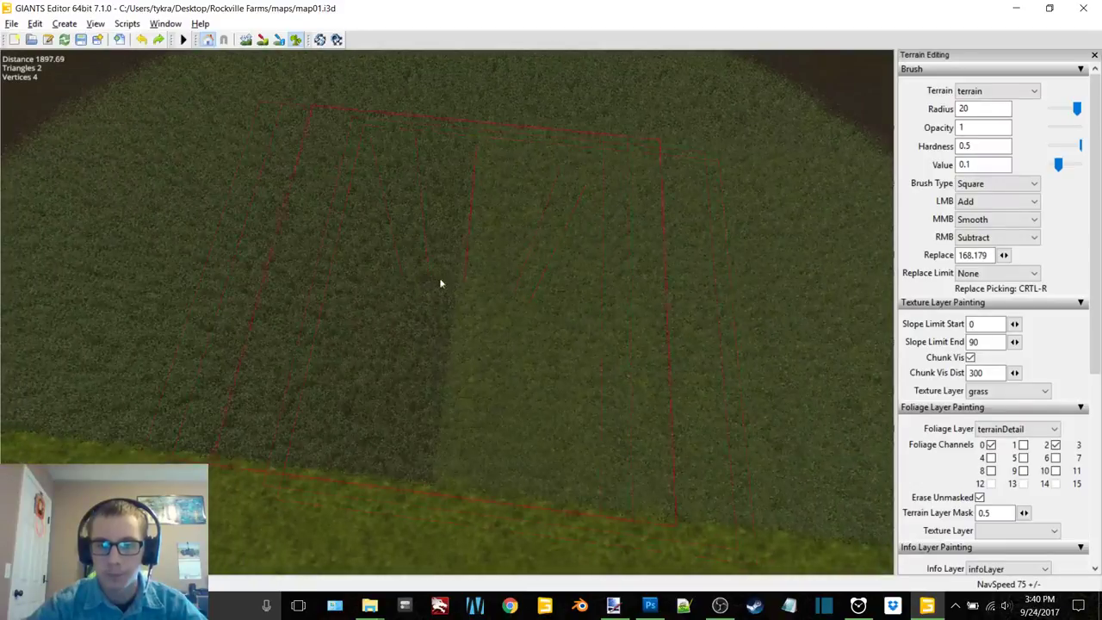
pyautogui.moveTo(356, 266)
pyautogui.mouseDown(button='middle')
pyautogui.moveTo(438, 290)
pyautogui.moveTo(327, 273)
pyautogui.moveTo(510, 305)
pyautogui.moveTo(376, 253)
pyautogui.moveTo(509, 284)
pyautogui.moveTo(336, 248)
pyautogui.moveTo(505, 290)
pyautogui.moveTo(337, 266)
pyautogui.moveTo(510, 299)
pyautogui.moveTo(451, 266)
pyautogui.moveTo(445, 285)
pyautogui.moveTo(477, 301)
pyautogui.moveTo(517, 350)
pyautogui.moveTo(436, 374)
pyautogui.moveTo(414, 313)
pyautogui.moveTo(634, 308)
pyautogui.moveTo(271, 174)
pyautogui.mouseUp(button='middle')
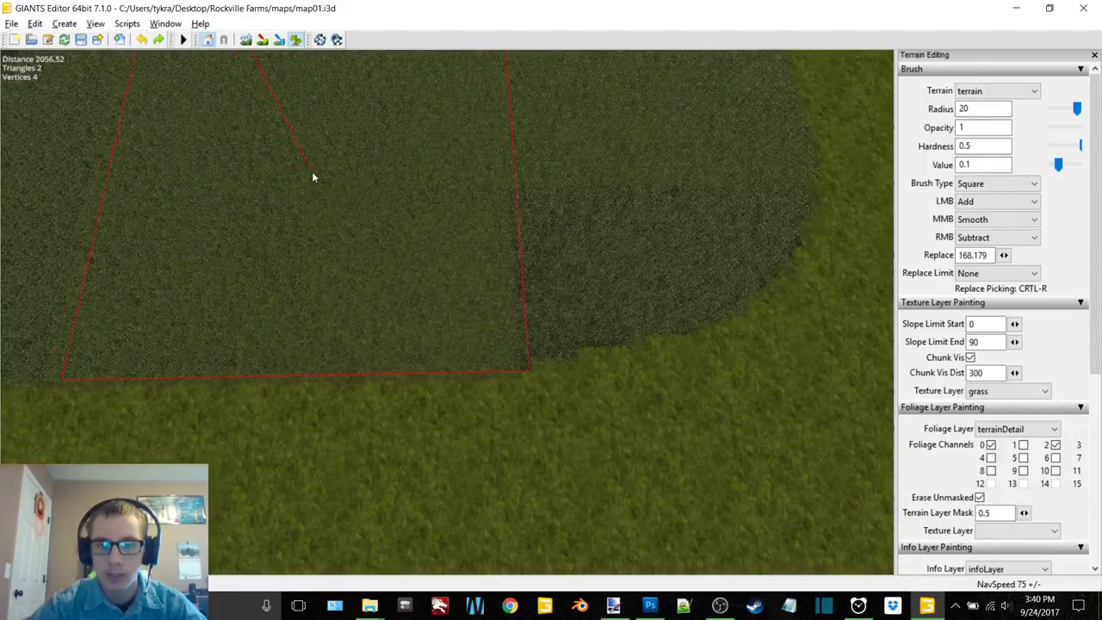
pyautogui.moveTo(315, 175)
pyautogui.mouseDown(button='middle')
pyautogui.moveTo(428, 226)
pyautogui.moveTo(483, 231)
pyautogui.mouseUp(button='middle')
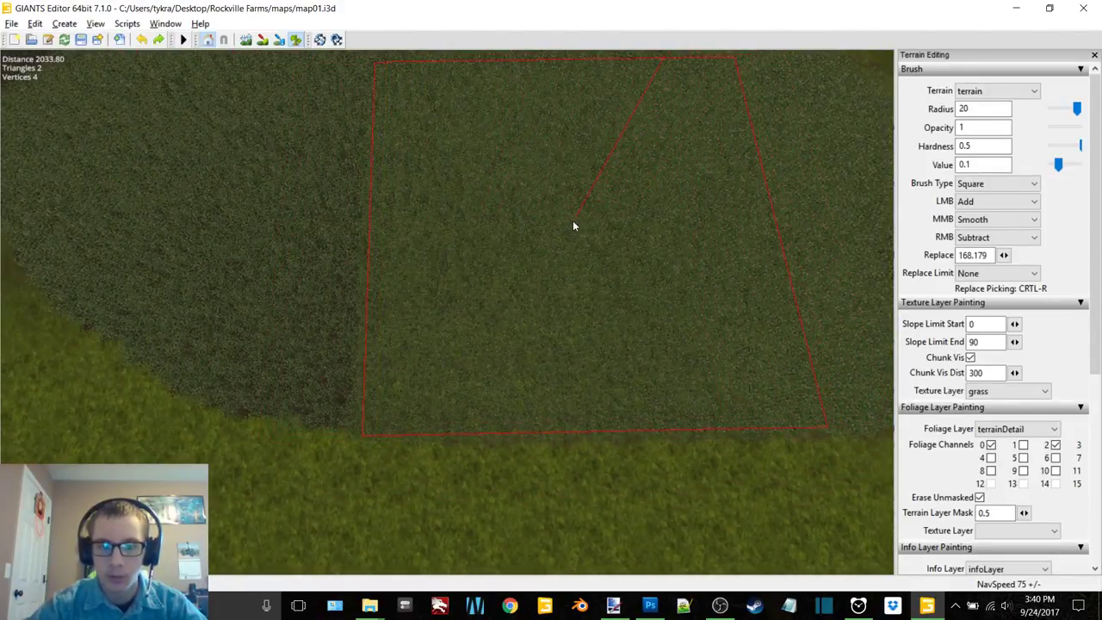
pyautogui.moveTo(572, 222); pyautogui.dragTo(469, 236, button='middle')
# Step: Fill the remaining dark patch in the rounded corner with terrainDetail using the round brush
pyautogui.click(969, 184)
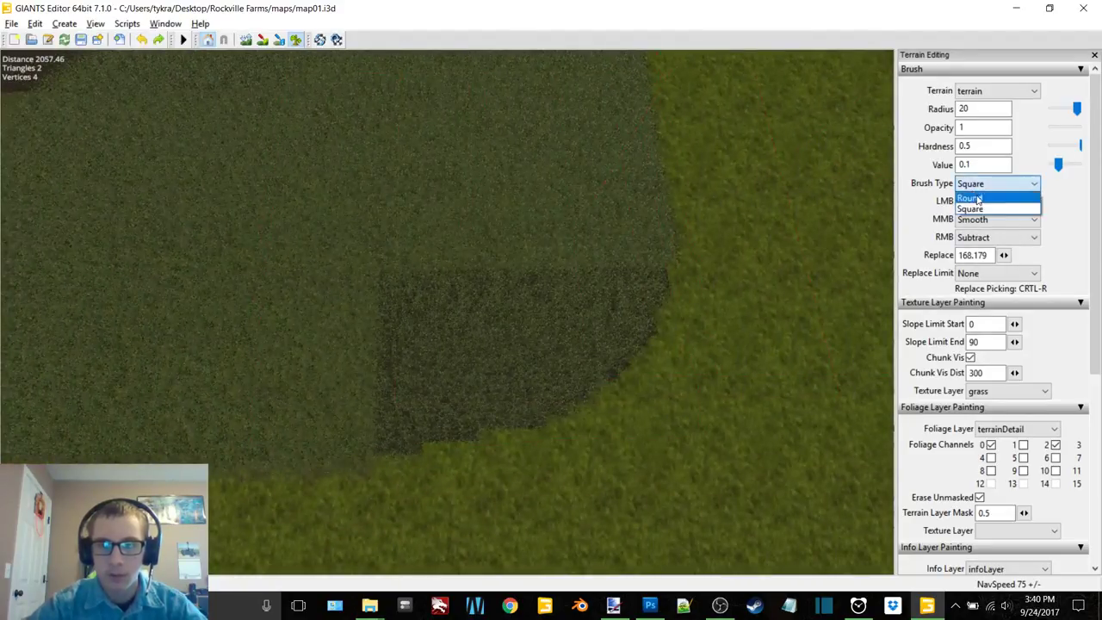
pyautogui.click(969, 198)
pyautogui.moveTo(374, 239); pyautogui.dragTo(436, 242)
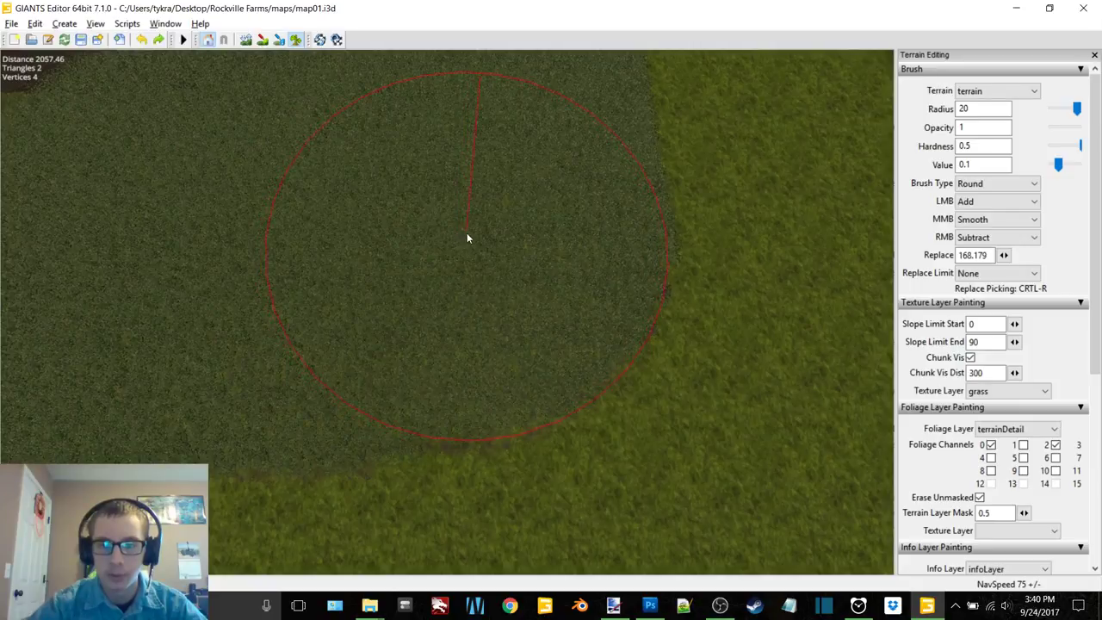
# Step: Paint terrainDetail under the grass along the field's curved edge with the round brush of radius 20
pyautogui.scroll(5, 471, 232)
pyautogui.moveTo(503, 256)
pyautogui.mouseDown(button='right')
pyautogui.moveTo(448, 246)
pyautogui.moveTo(479, 250)
pyautogui.mouseUp(button='right')
pyautogui.moveTo(586, 255)
pyautogui.mouseDown()
pyautogui.moveTo(459, 257)
pyautogui.moveTo(401, 243)
pyautogui.mouseUp()
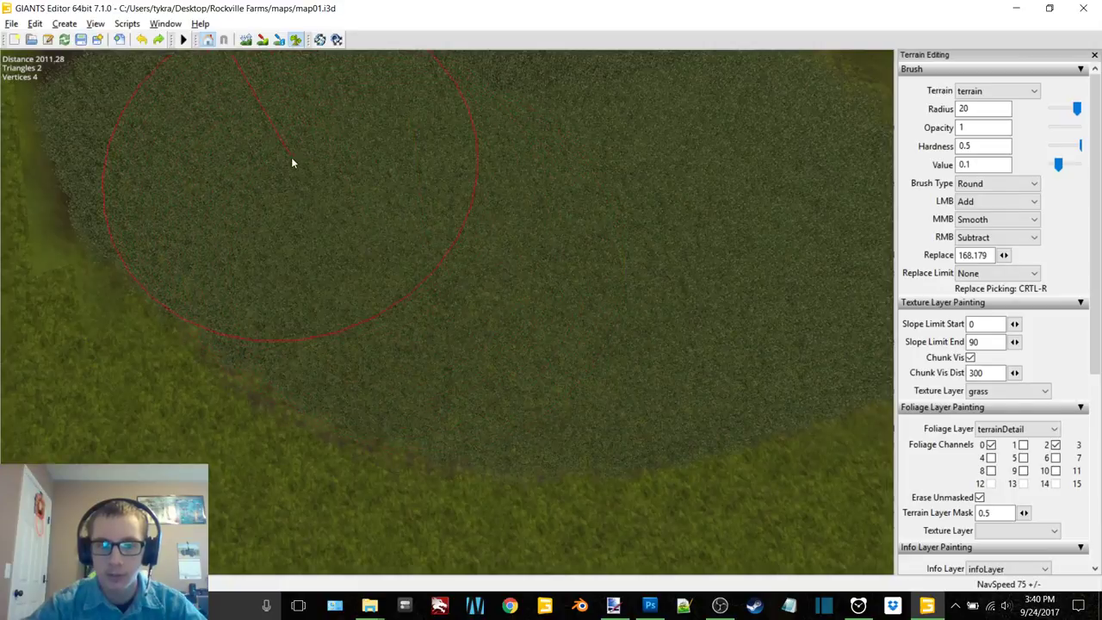
pyautogui.moveTo(292, 163)
pyautogui.mouseDown(button='right')
pyautogui.moveTo(509, 290)
pyautogui.moveTo(485, 291)
pyautogui.moveTo(463, 191)
pyautogui.mouseUp(button='right')
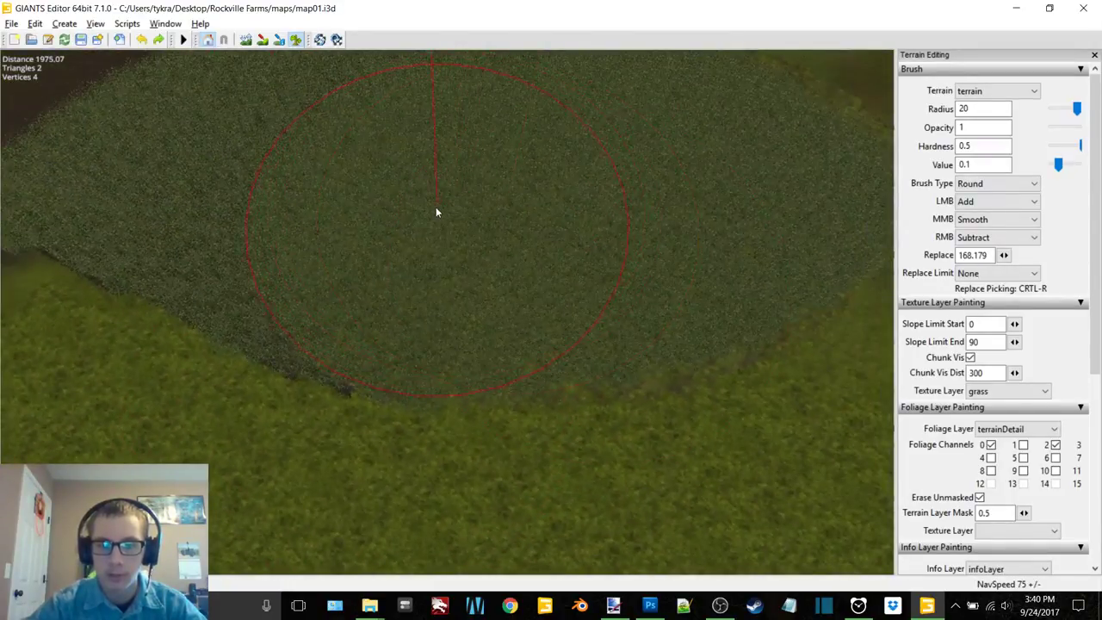
pyautogui.moveTo(345, 199)
pyautogui.mouseDown(button='right')
pyautogui.moveTo(453, 252)
pyautogui.moveTo(485, 253)
pyautogui.moveTo(577, 215)
pyautogui.mouseUp(button='right')
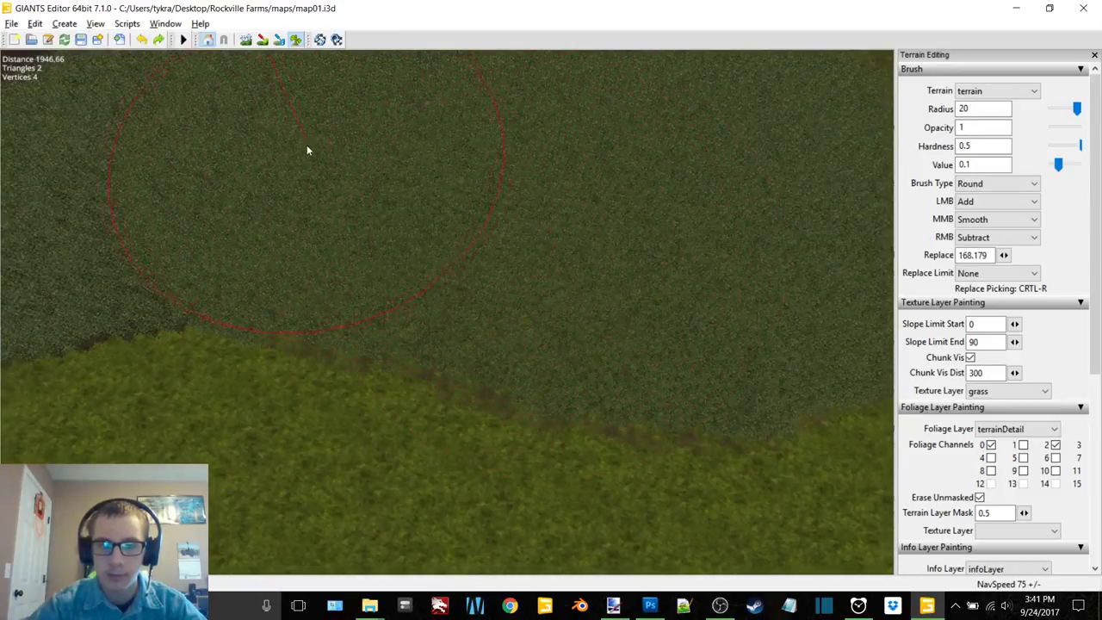
pyautogui.moveTo(451, 220)
pyautogui.mouseDown(button='right')
pyautogui.moveTo(499, 226)
pyautogui.moveTo(473, 167)
pyautogui.mouseUp(button='right')
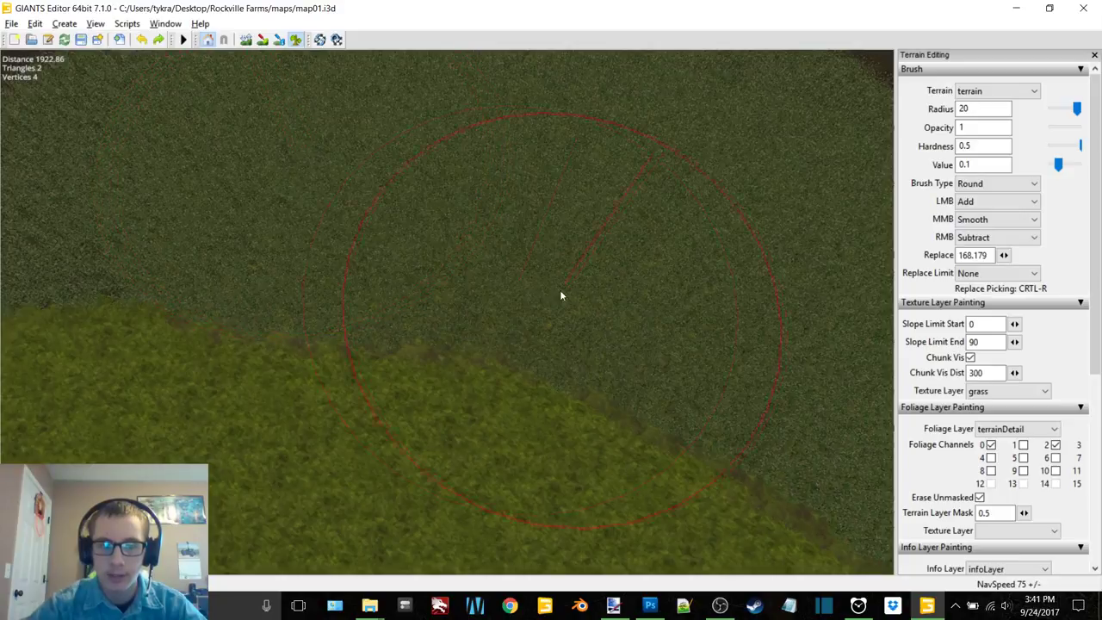
pyautogui.moveTo(560, 295)
pyautogui.mouseDown(button='right')
pyautogui.moveTo(645, 310)
pyautogui.moveTo(544, 207)
pyautogui.mouseUp(button='right')
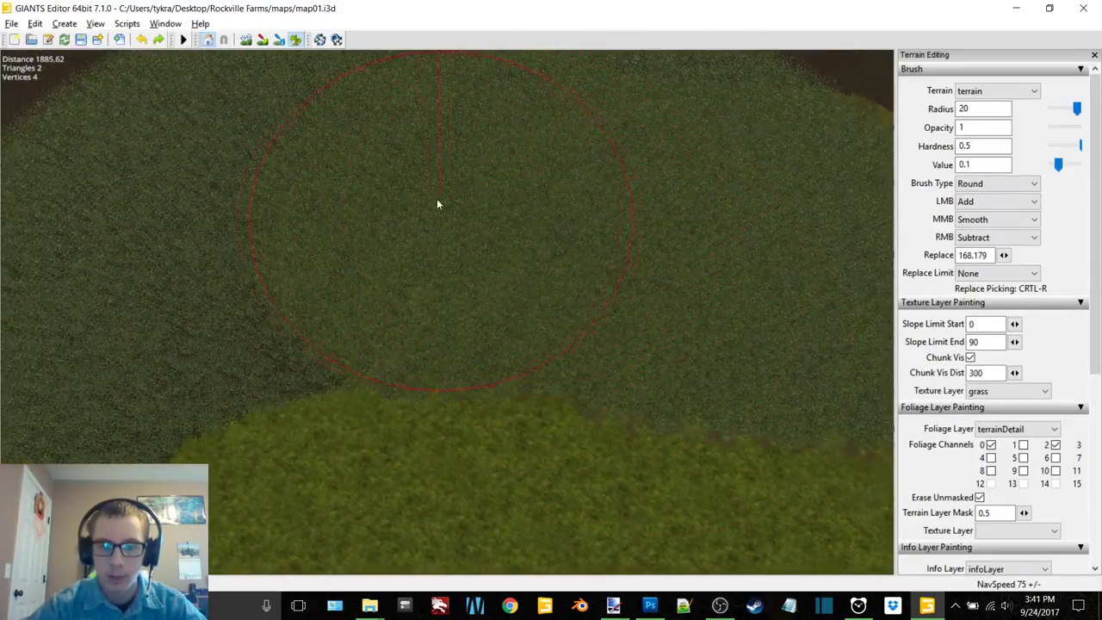
# Step: Continue the round terrainDetail painting along the field's edge and around the end beside the gravel road
pyautogui.moveTo(147, 254); pyautogui.dragTo(440, 295, button='right')
pyautogui.moveTo(440, 294)
pyautogui.mouseDown()
pyautogui.moveTo(622, 293)
pyautogui.moveTo(629, 281)
pyautogui.moveTo(501, 233)
pyautogui.moveTo(442, 228)
pyautogui.mouseUp()
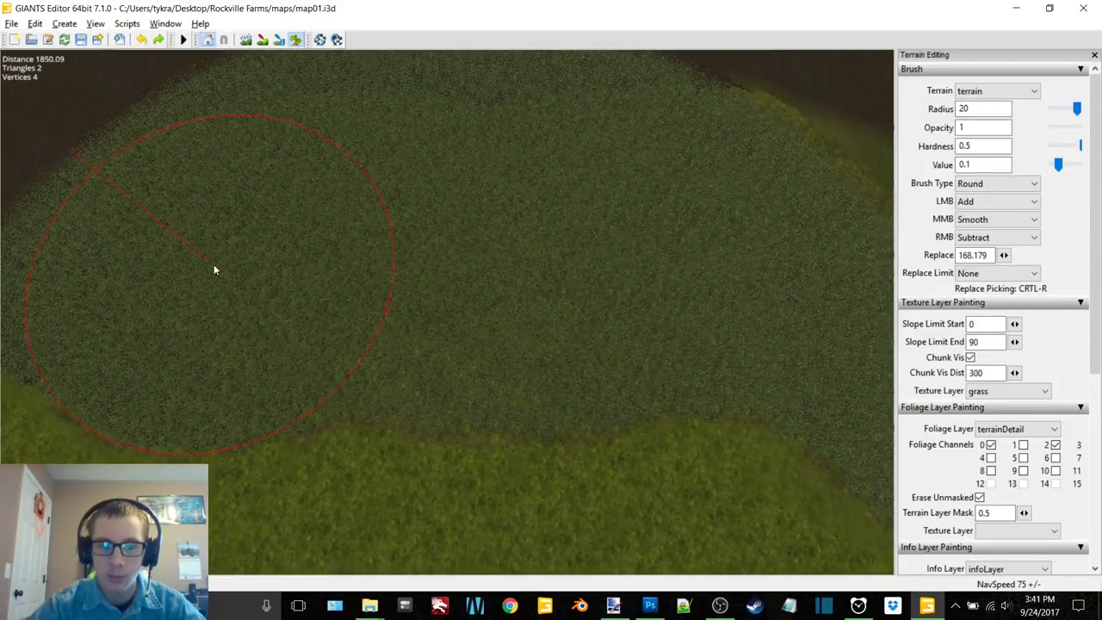
pyautogui.press('a')
pyautogui.moveTo(432, 322); pyautogui.dragTo(540, 298, button='right')
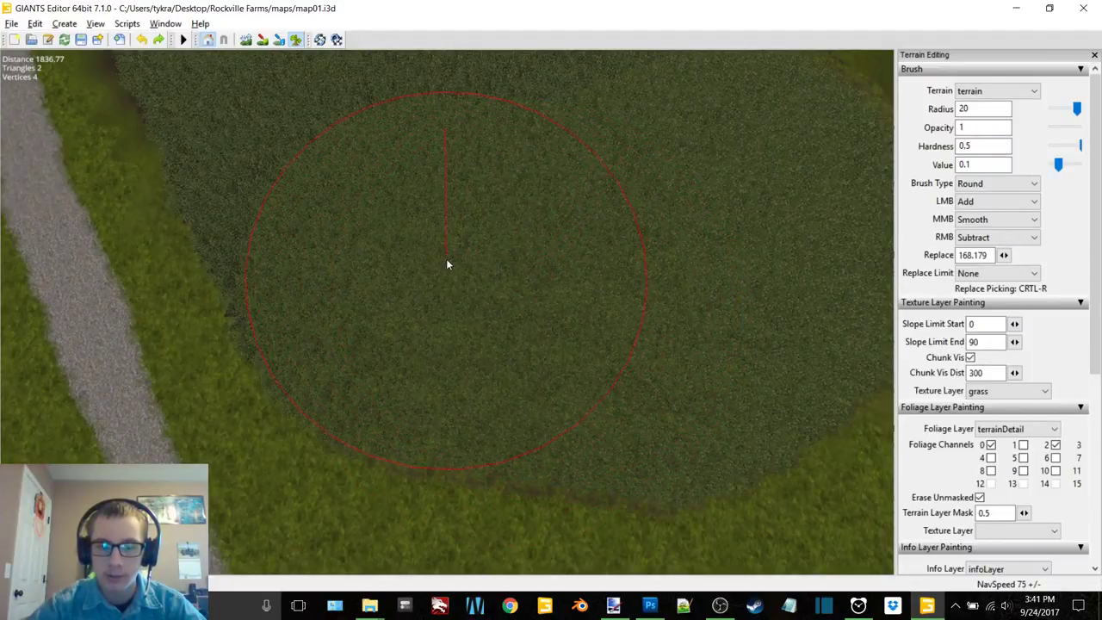
pyautogui.moveTo(413, 230); pyautogui.dragTo(685, 342, button='right')
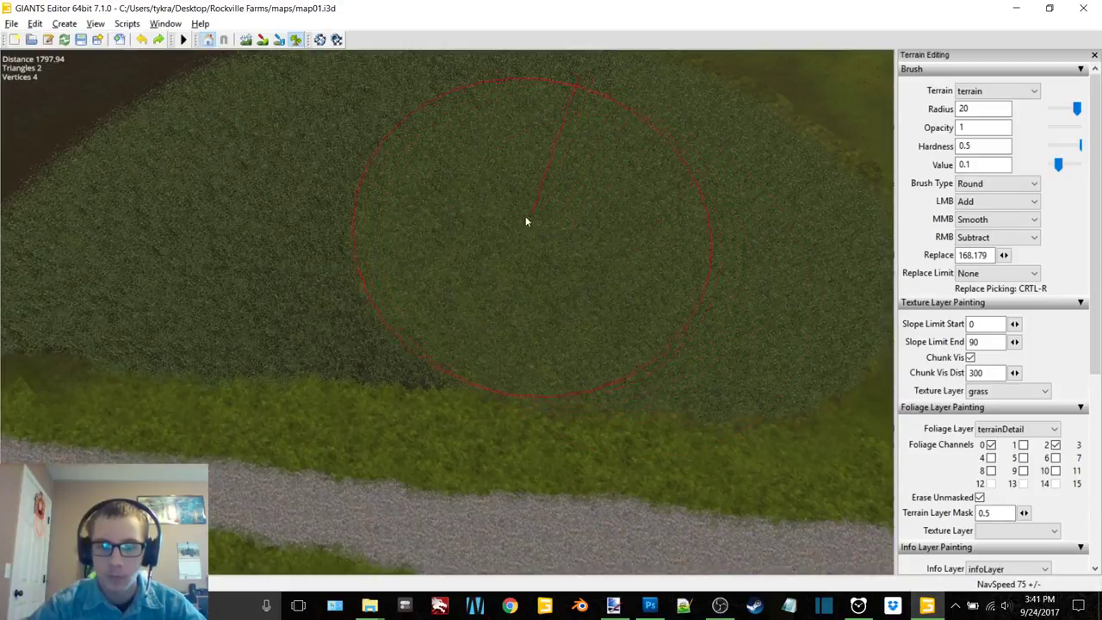
pyautogui.moveTo(357, 207)
pyautogui.mouseDown(button='right')
pyautogui.moveTo(539, 249)
pyautogui.moveTo(550, 264)
pyautogui.mouseUp(button='right')
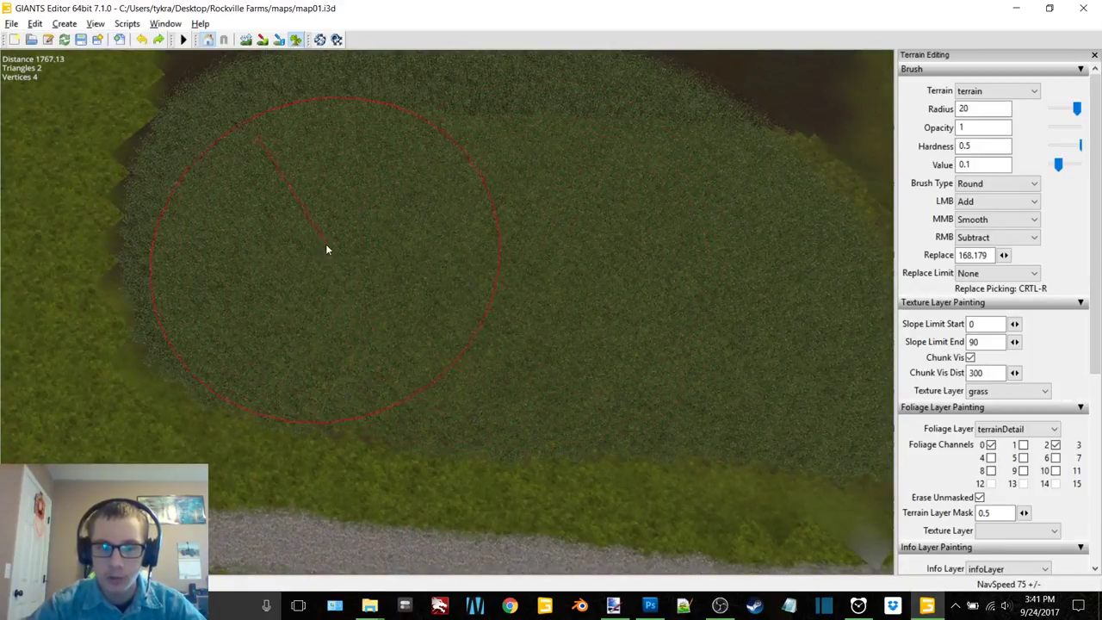
pyautogui.moveTo(327, 249)
pyautogui.mouseDown(button='right')
pyautogui.moveTo(468, 295)
pyautogui.moveTo(450, 299)
pyautogui.moveTo(559, 298)
pyautogui.mouseUp(button='right')
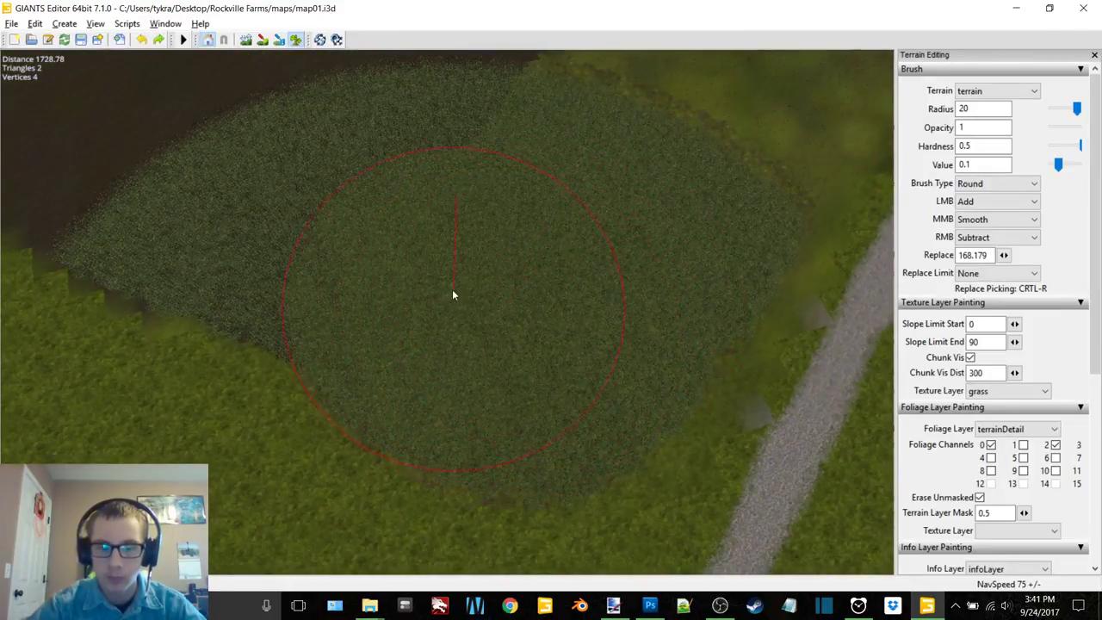
# Step: Extend the terrainDetail along the field edge leading away from the gravel road, still using the round brush
pyautogui.moveTo(447, 270)
pyautogui.mouseDown(button='right')
pyautogui.moveTo(535, 296)
pyautogui.moveTo(539, 280)
pyautogui.mouseUp(button='right')
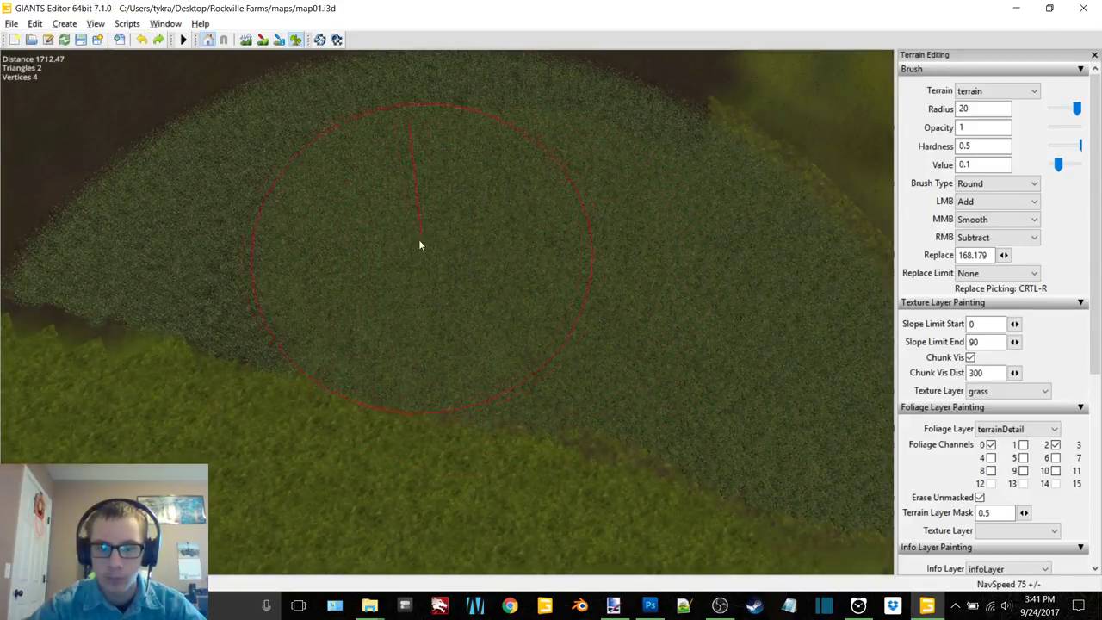
pyautogui.moveTo(322, 221); pyautogui.dragTo(552, 307, button='right')
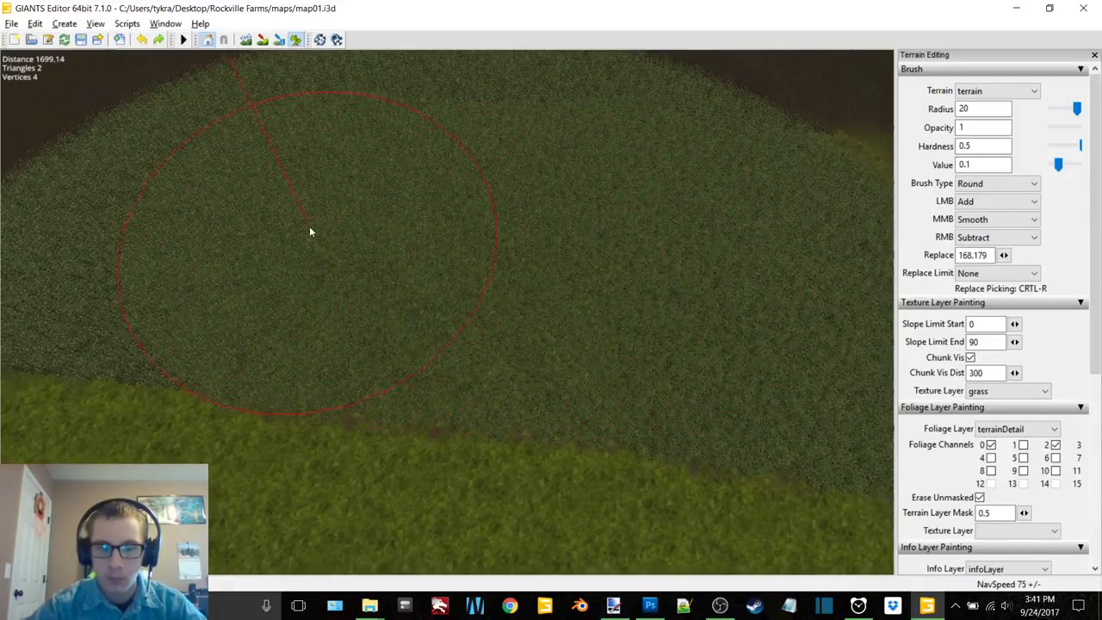
pyautogui.moveTo(584, 273); pyautogui.dragTo(652, 289, button='right')
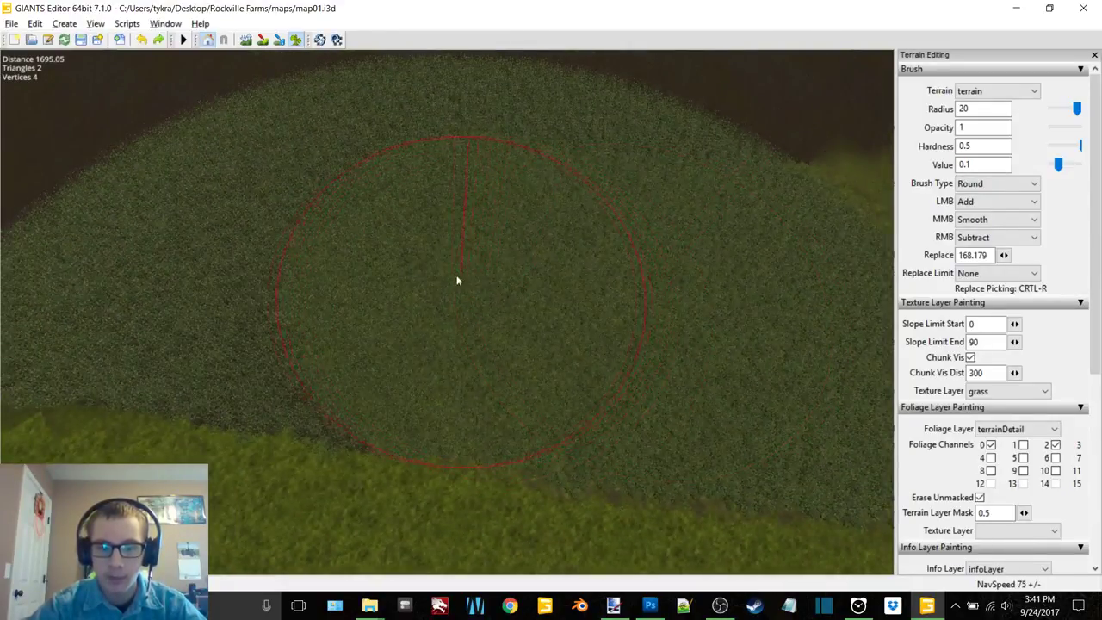
pyautogui.moveTo(288, 263); pyautogui.dragTo(588, 296, button='right')
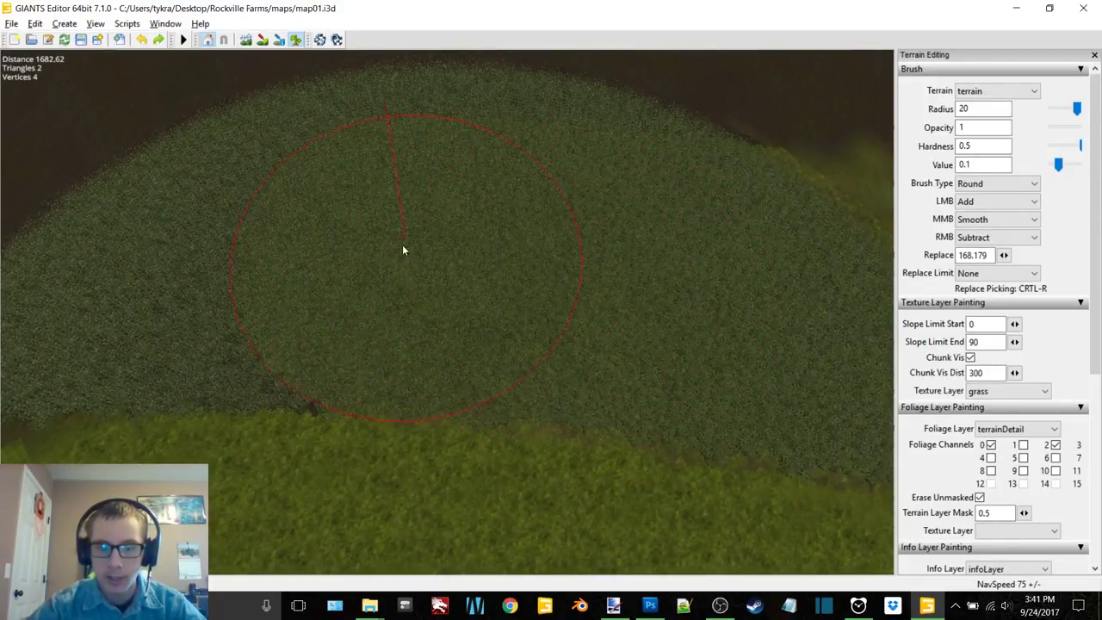
pyautogui.moveTo(372, 232)
pyautogui.mouseDown()
pyautogui.moveTo(443, 222)
pyautogui.moveTo(503, 234)
pyautogui.mouseUp()
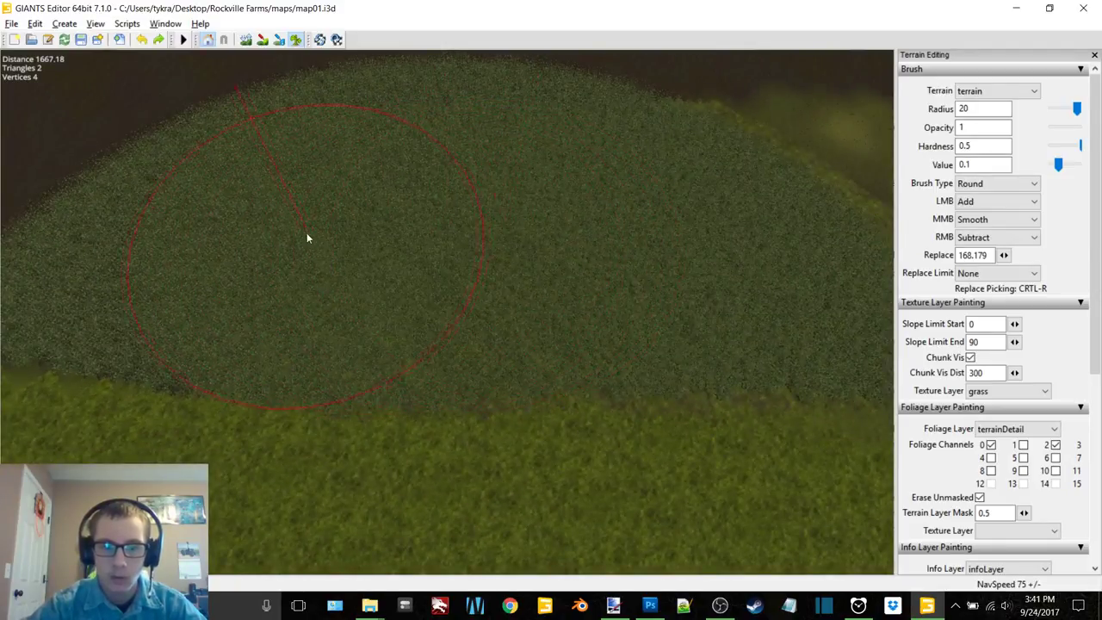
pyautogui.moveTo(301, 238)
pyautogui.mouseDown()
pyautogui.moveTo(495, 290)
pyautogui.moveTo(482, 287)
pyautogui.moveTo(541, 231)
pyautogui.moveTo(387, 246)
pyautogui.mouseUp()
pyautogui.moveTo(447, 268)
pyautogui.mouseDown(button='right')
pyautogui.moveTo(446, 296)
pyautogui.moveTo(483, 259)
pyautogui.mouseUp(button='right')
# Step: Switch to the square brush and paint terrainDetail along the field's straight edge up to the last rounded corner
pyautogui.click(995, 184)
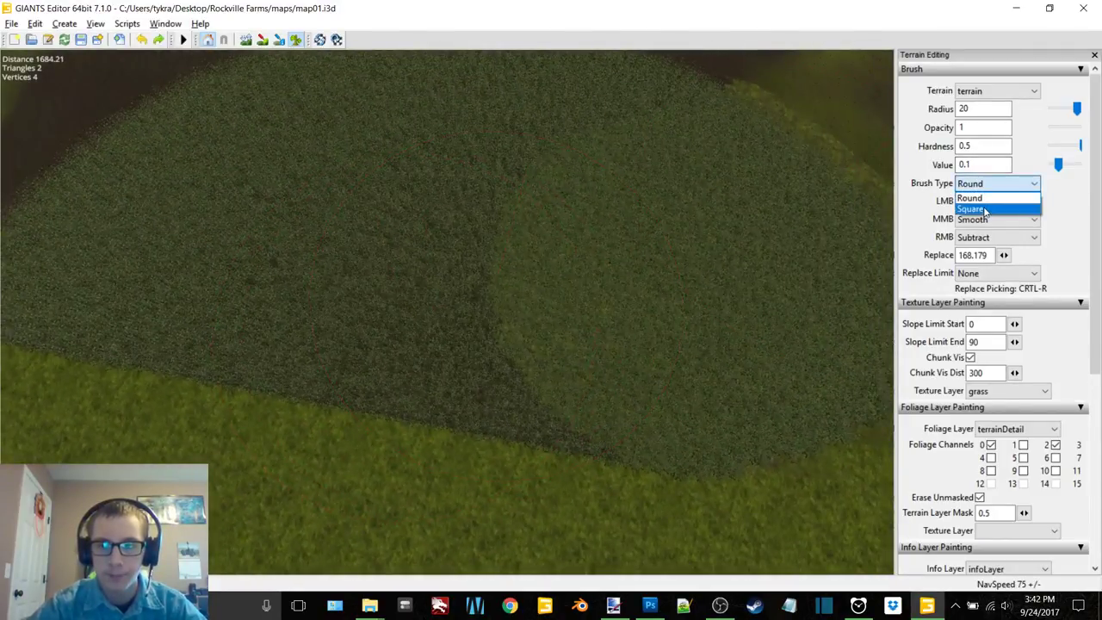
pyautogui.click(991, 200)
pyautogui.moveTo(473, 244)
pyautogui.mouseDown(button='right')
pyautogui.moveTo(538, 258)
pyautogui.moveTo(480, 279)
pyautogui.mouseUp(button='right')
pyautogui.moveTo(471, 285); pyautogui.dragTo(482, 284)
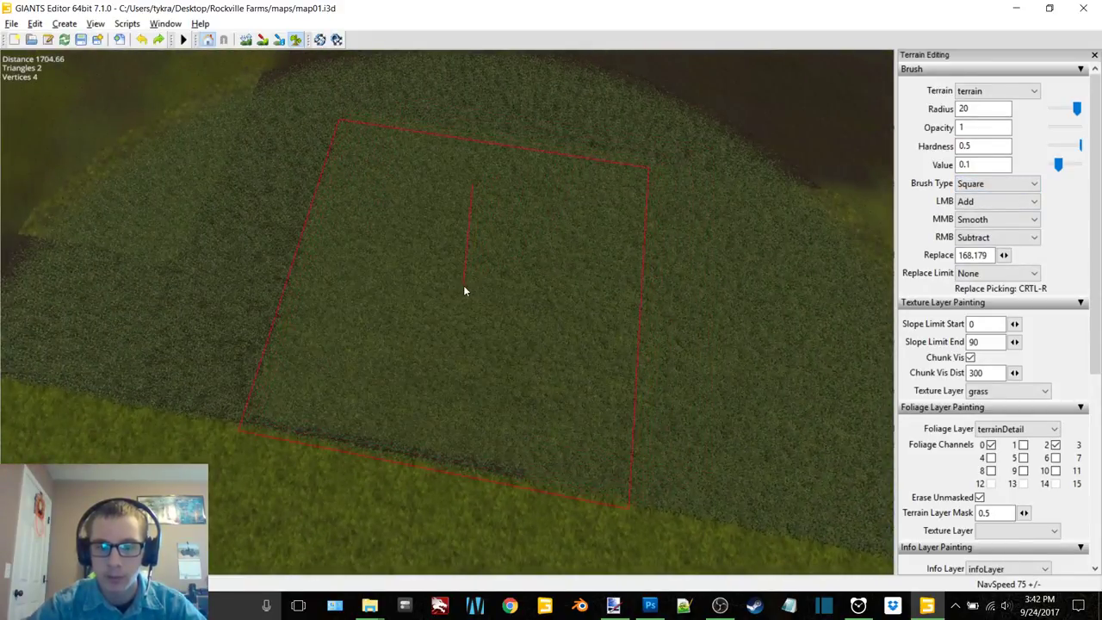
pyautogui.moveTo(475, 291)
pyautogui.mouseDown(button='right')
pyautogui.moveTo(546, 297)
pyautogui.moveTo(456, 288)
pyautogui.mouseUp(button='right')
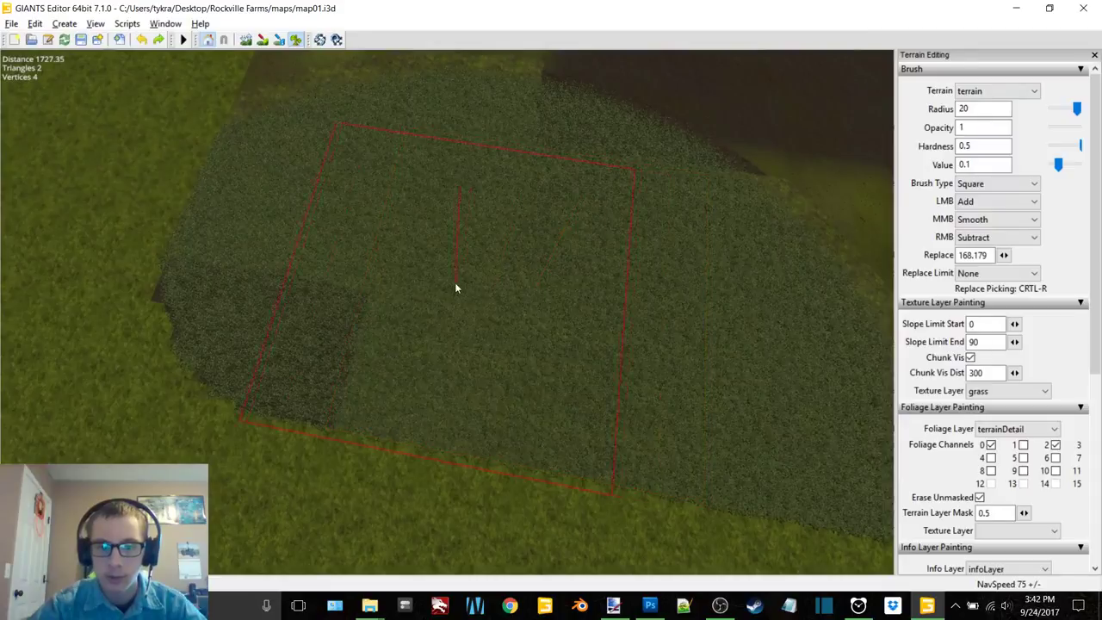
pyautogui.moveTo(456, 289); pyautogui.dragTo(451, 284)
pyautogui.moveTo(444, 279); pyautogui.dragTo(722, 245, button='right')
# Step: Switch back to the round brush and fill the dark patch in the last rounded corner with terrainDetail
pyautogui.click(995, 183)
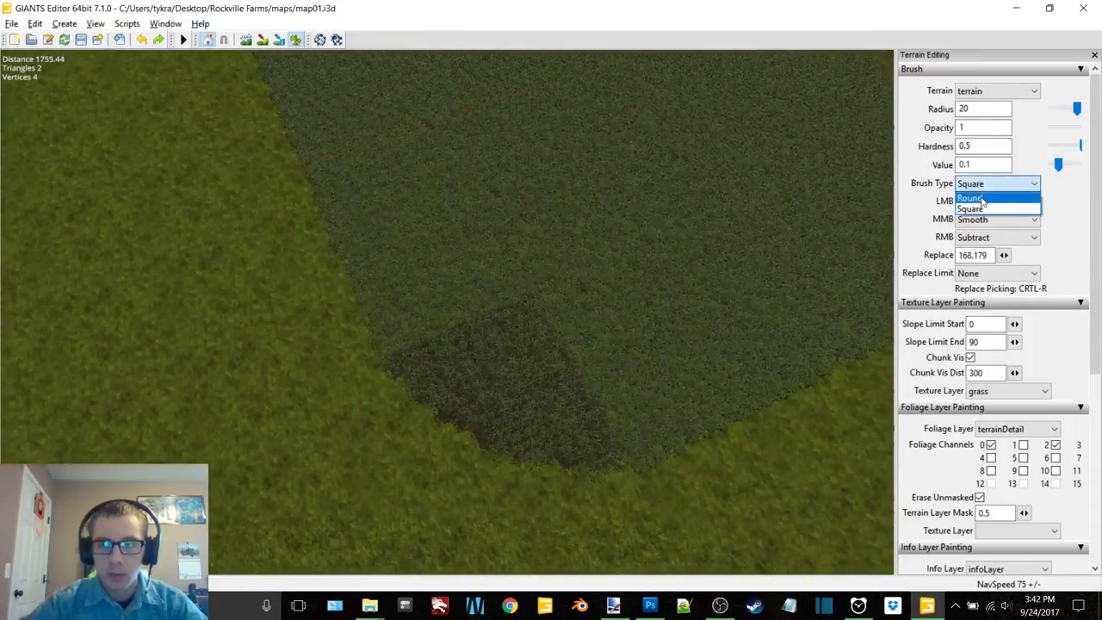
pyautogui.click(974, 204)
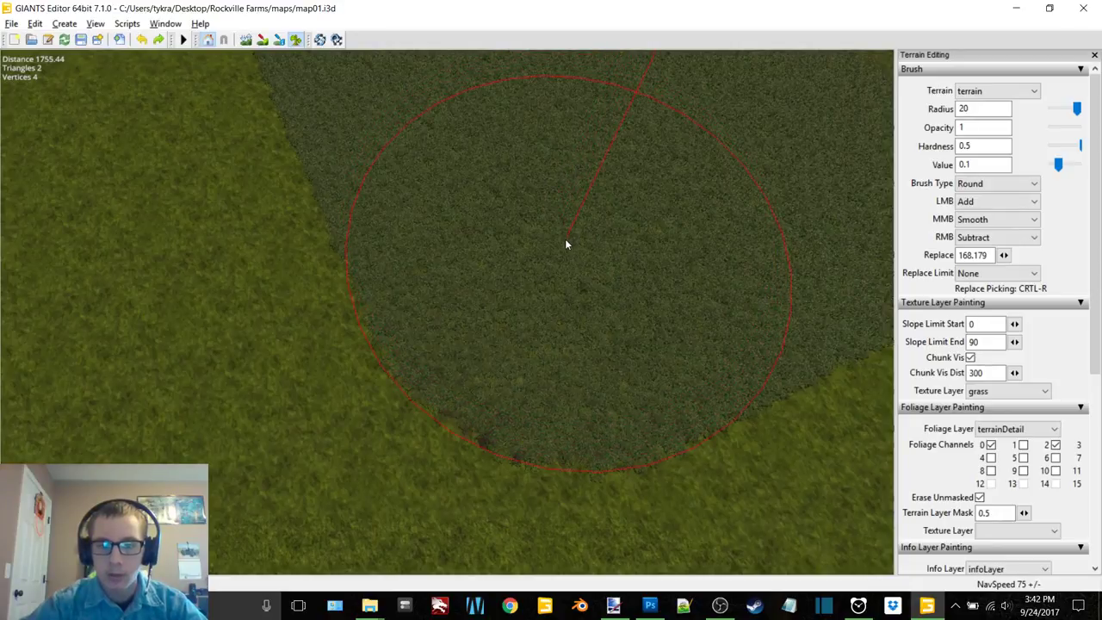
pyautogui.moveTo(563, 243)
pyautogui.mouseDown(button='right')
pyautogui.moveTo(581, 211)
pyautogui.moveTo(465, 315)
pyautogui.moveTo(450, 423)
pyautogui.moveTo(595, 197)
pyautogui.moveTo(497, 264)
pyautogui.moveTo(436, 335)
pyautogui.moveTo(497, 241)
pyautogui.moveTo(446, 170)
pyautogui.mouseUp(button='right')
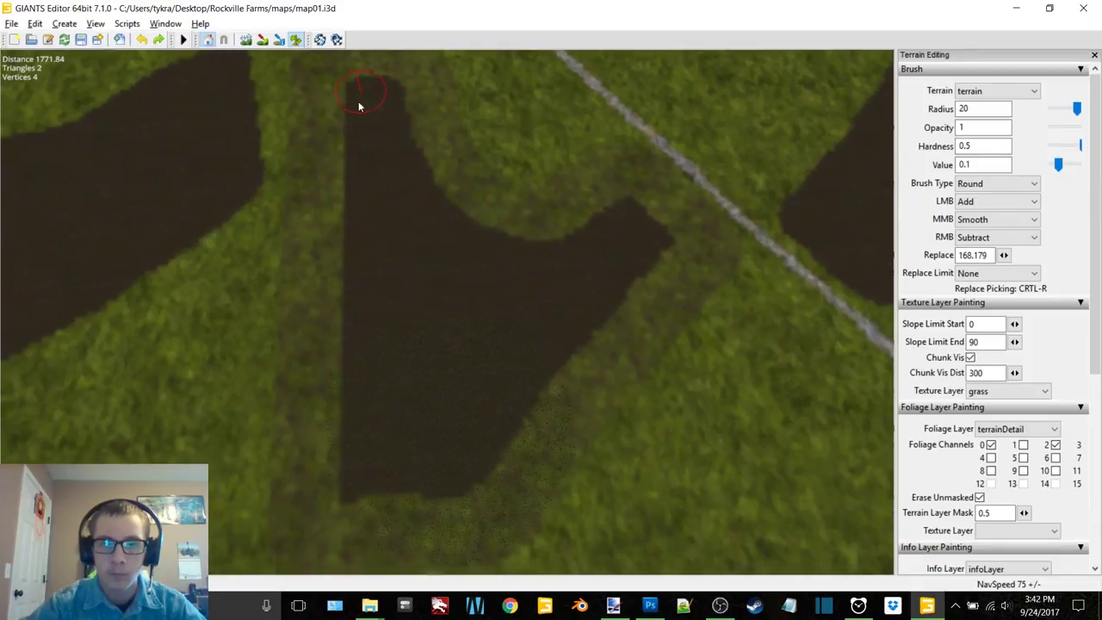
# Step: Paint terrainDetail around the rim of the bare dark area in the middle of the field
pyautogui.moveTo(360, 97); pyautogui.dragTo(353, 156)
pyautogui.moveTo(360, 213); pyautogui.dragTo(361, 287)
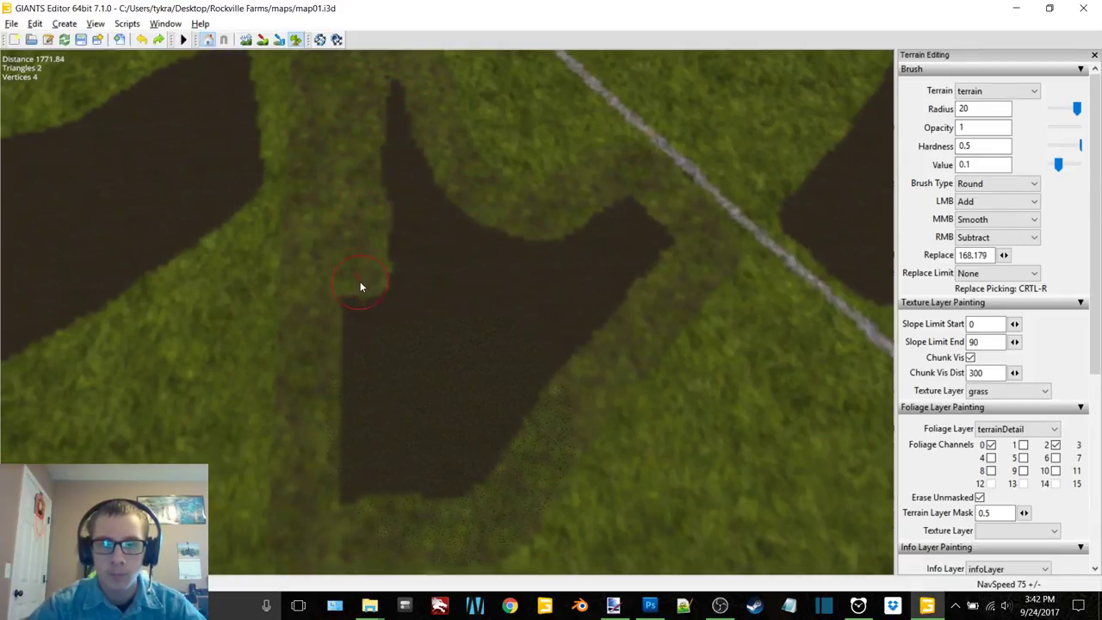
pyautogui.moveTo(360, 417)
pyautogui.mouseDown()
pyautogui.moveTo(354, 483)
pyautogui.moveTo(473, 465)
pyautogui.mouseUp()
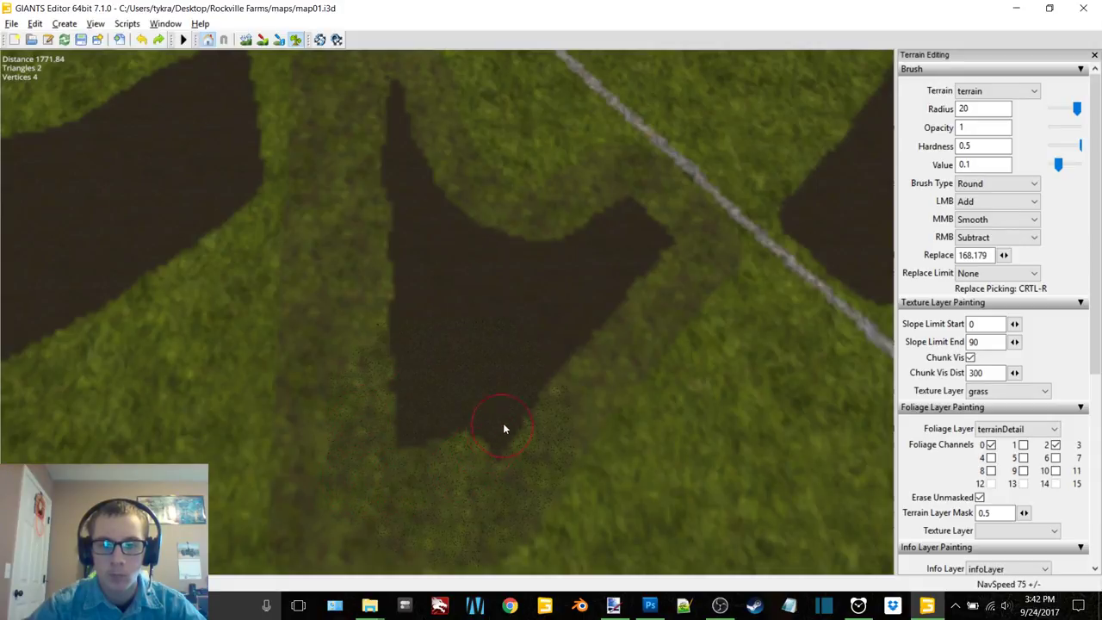
pyautogui.moveTo(503, 428); pyautogui.dragTo(533, 387)
pyautogui.moveTo(580, 340); pyautogui.dragTo(658, 257)
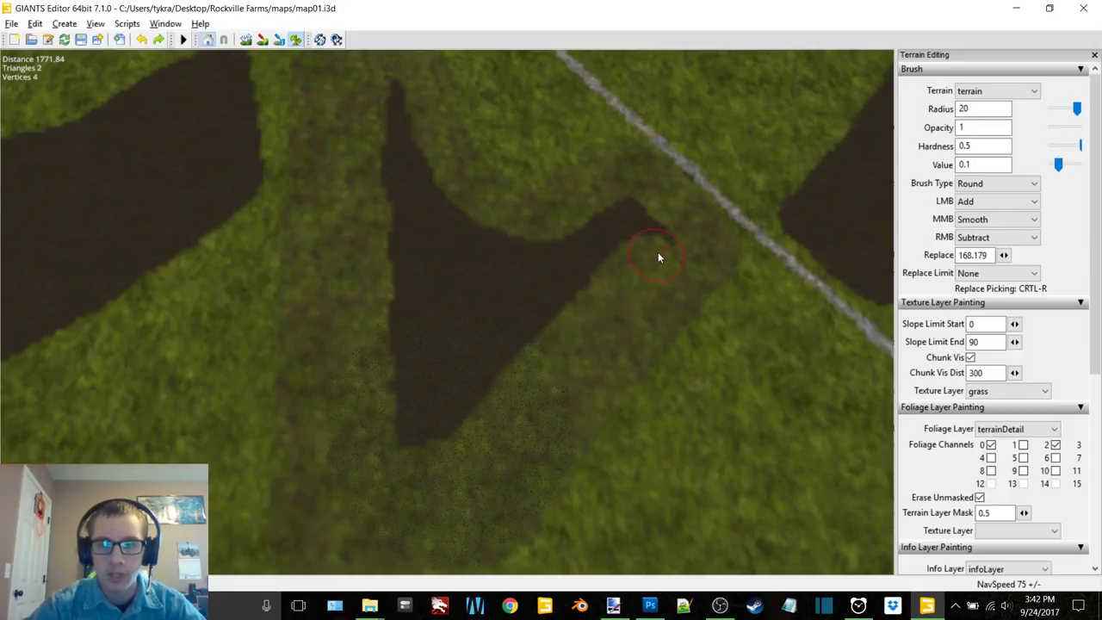
pyautogui.moveTo(533, 250)
pyautogui.mouseDown()
pyautogui.moveTo(439, 207)
pyautogui.moveTo(415, 174)
pyautogui.moveTo(396, 90)
pyautogui.mouseUp()
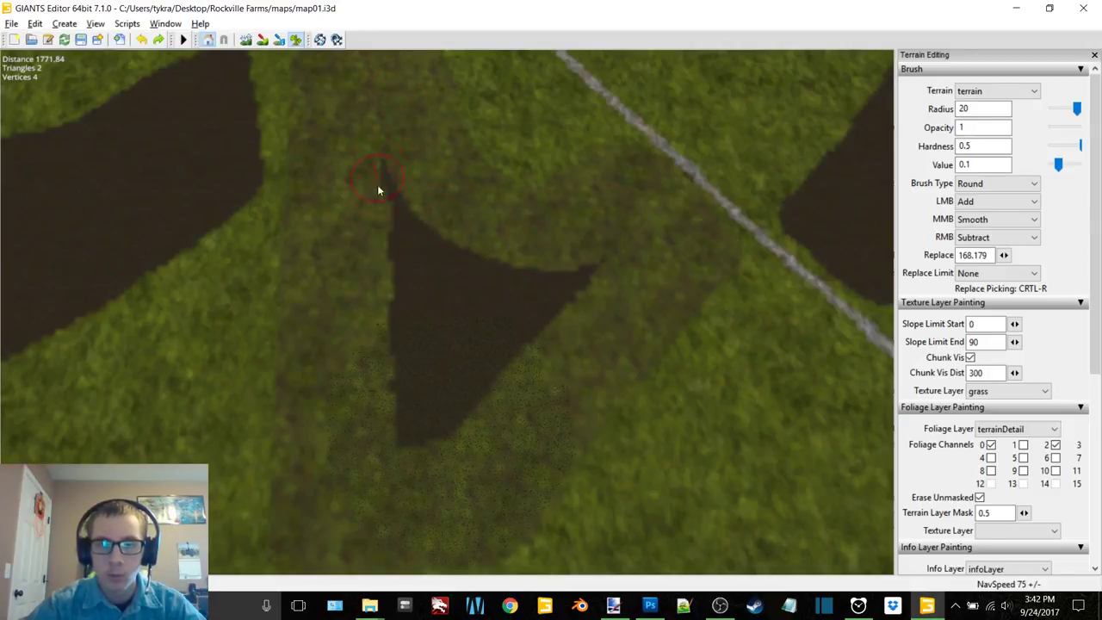
# Step: Fill the remaining dark centre of the field with terrainDetail using the round brush
pyautogui.moveTo(401, 312)
pyautogui.mouseDown()
pyautogui.moveTo(419, 437)
pyautogui.moveTo(497, 387)
pyautogui.mouseUp()
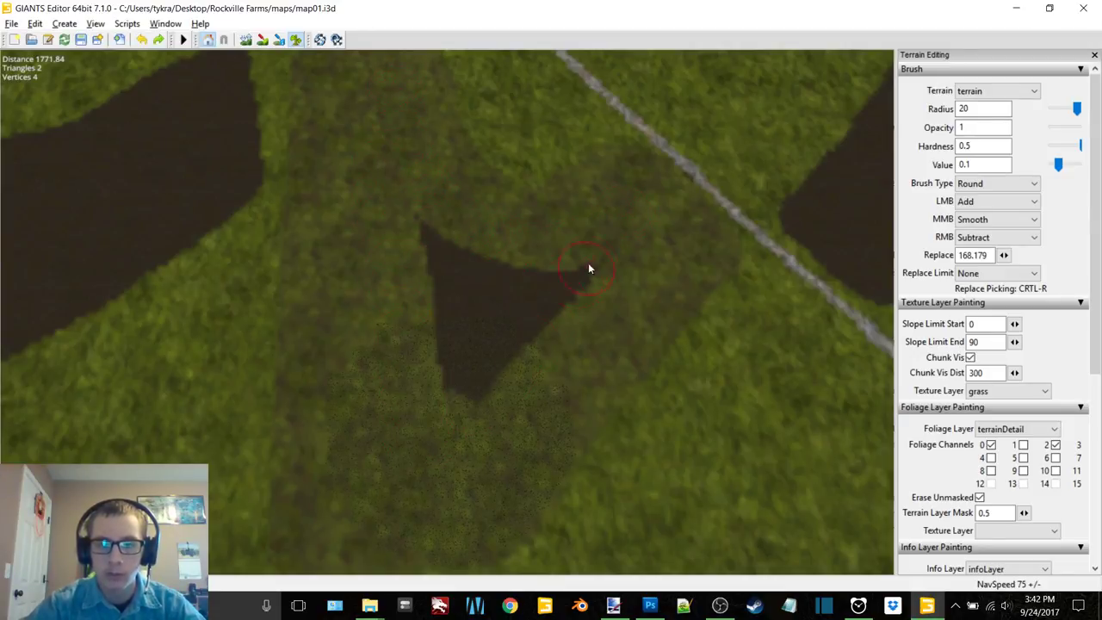
pyautogui.moveTo(590, 270); pyautogui.dragTo(521, 320)
pyautogui.moveTo(427, 365); pyautogui.dragTo(517, 256)
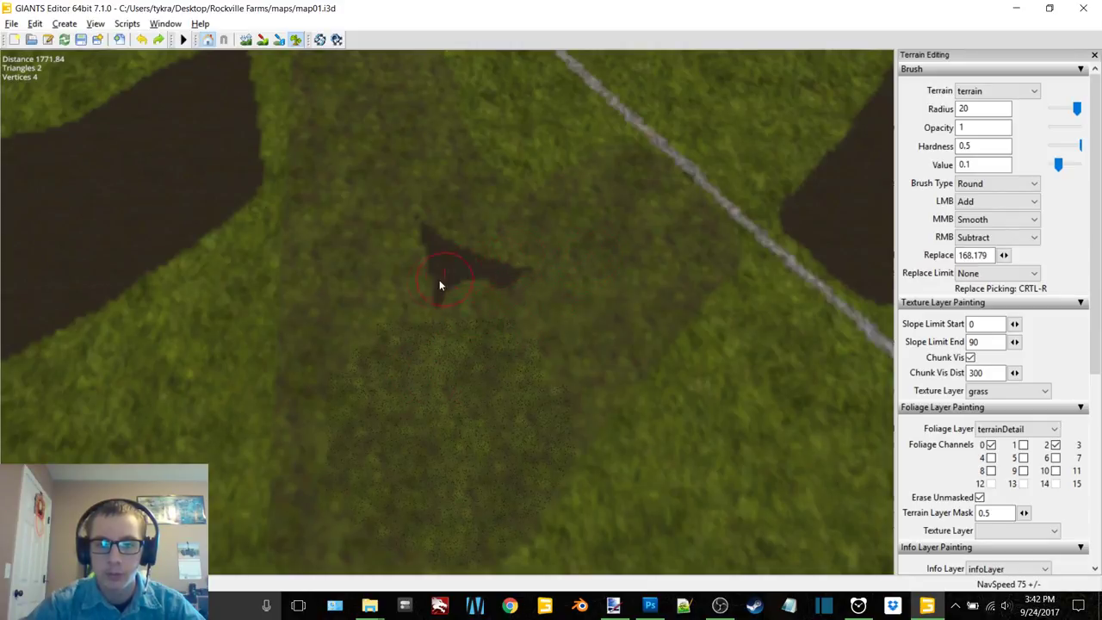
pyautogui.moveTo(440, 280); pyautogui.dragTo(420, 219)
# Step: Inspect the painted fields and their surroundings across the map, and switch to OBS
pyautogui.scroll(-5, 362, 388)
pyautogui.moveTo(362, 389)
pyautogui.mouseDown(button='right')
pyautogui.moveTo(501, 322)
pyautogui.moveTo(531, 286)
pyautogui.moveTo(386, 428)
pyautogui.moveTo(511, 355)
pyautogui.moveTo(729, 290)
pyautogui.moveTo(241, 229)
pyautogui.moveTo(579, 367)
pyautogui.mouseUp(button='right')
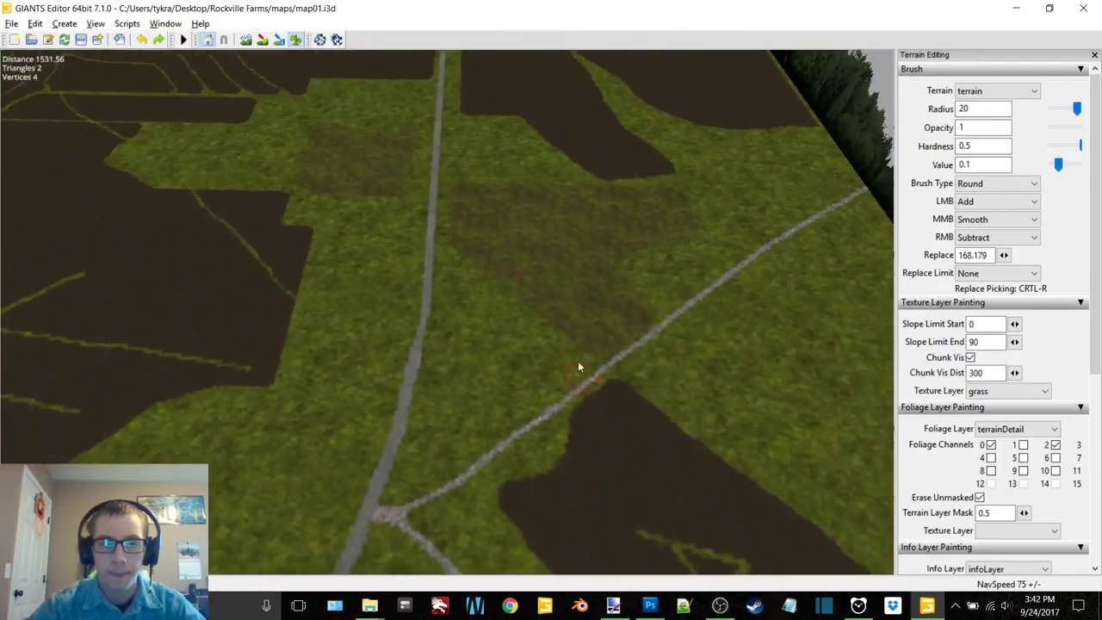
pyautogui.moveTo(480, 329); pyautogui.dragTo(477, 404, button='right')
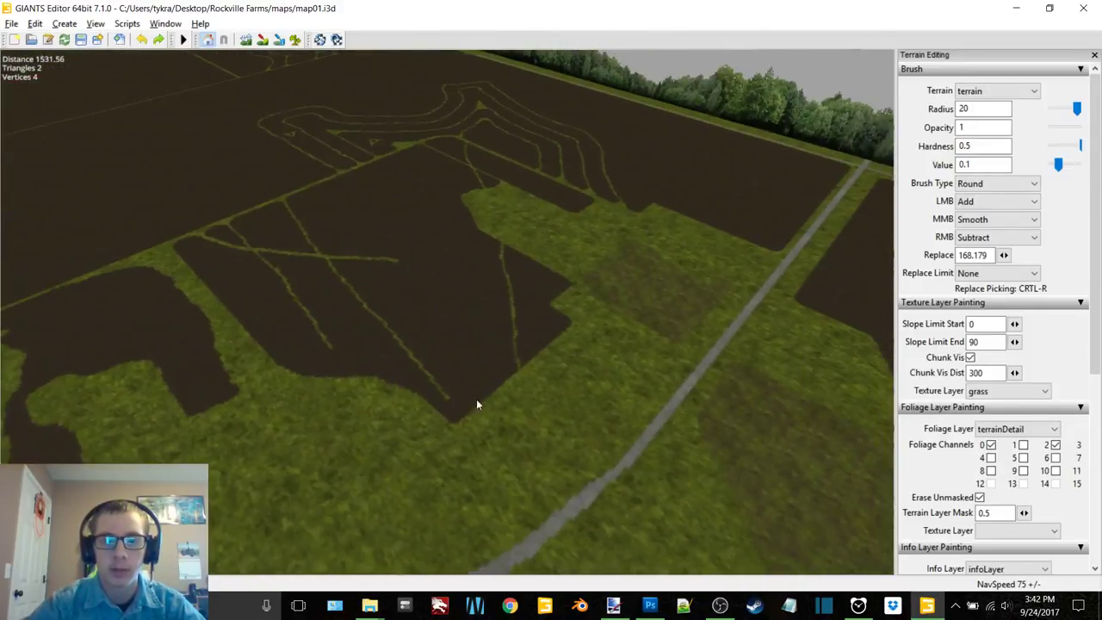
pyautogui.moveTo(492, 329); pyautogui.dragTo(539, 152, button='right')
pyautogui.moveTo(618, 188)
pyautogui.mouseDown(button='right')
pyautogui.moveTo(492, 291)
pyautogui.moveTo(861, 332)
pyautogui.moveTo(493, 327)
pyautogui.moveTo(549, 367)
pyautogui.moveTo(535, 230)
pyautogui.moveTo(337, 361)
pyautogui.moveTo(426, 409)
pyautogui.moveTo(413, 379)
pyautogui.moveTo(513, 334)
pyautogui.moveTo(421, 291)
pyautogui.moveTo(268, 406)
pyautogui.moveTo(214, 342)
pyautogui.moveTo(485, 212)
pyautogui.moveTo(350, 288)
pyautogui.moveTo(606, 387)
pyautogui.moveTo(490, 342)
pyautogui.moveTo(536, 238)
pyautogui.moveTo(684, 106)
pyautogui.moveTo(568, 211)
pyautogui.moveTo(490, 236)
pyautogui.moveTo(502, 233)
pyautogui.moveTo(404, 285)
pyautogui.moveTo(533, 291)
pyautogui.moveTo(480, 327)
pyautogui.mouseUp(button='right')
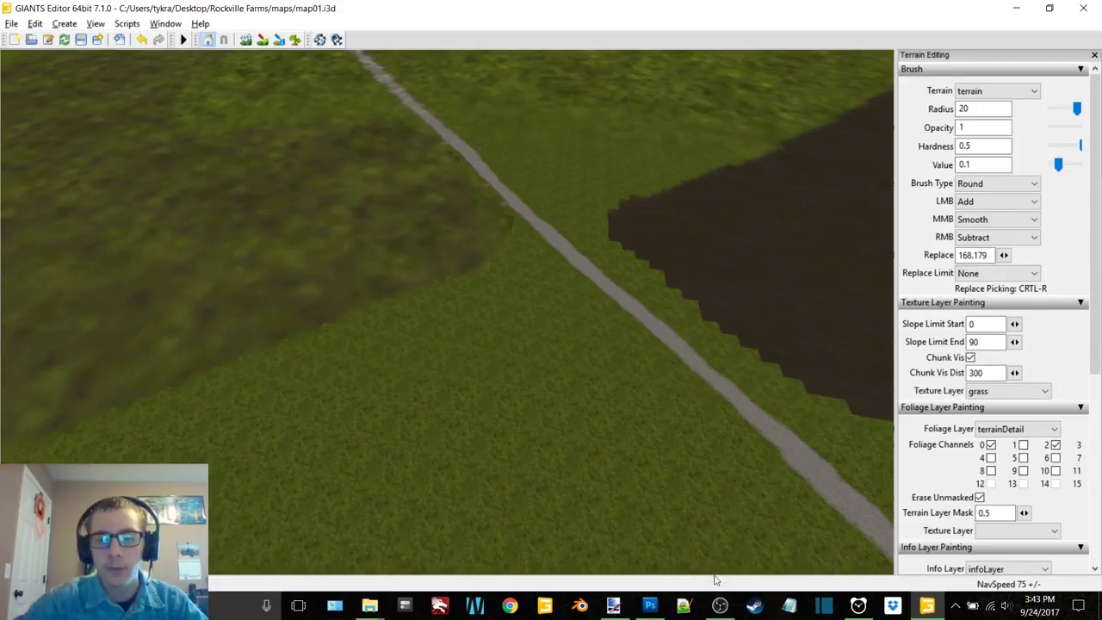
pyautogui.click(720, 606)
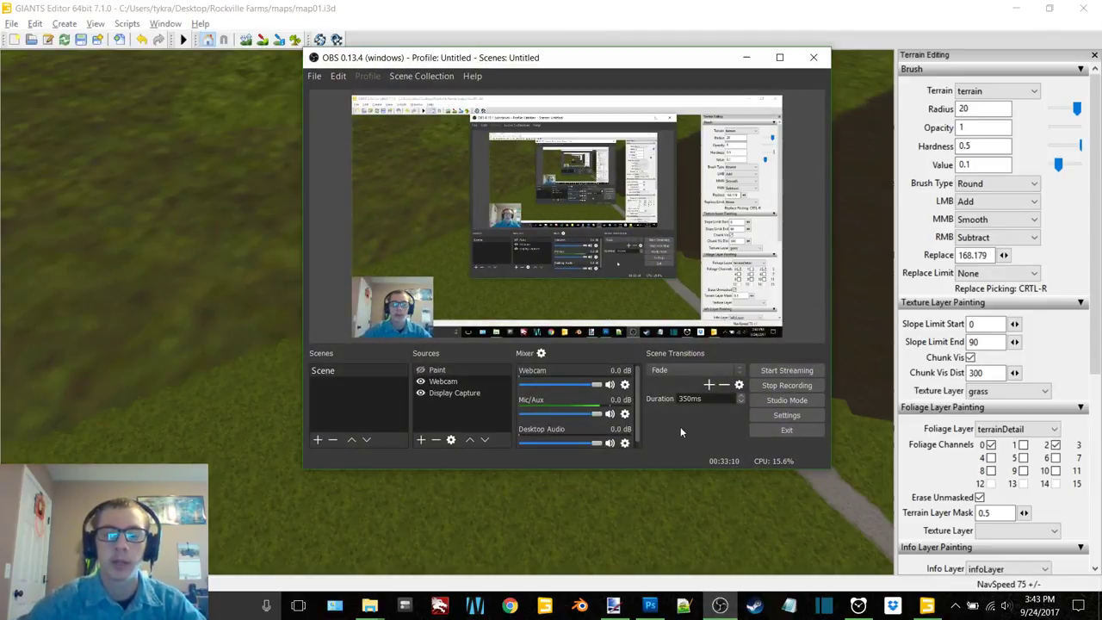